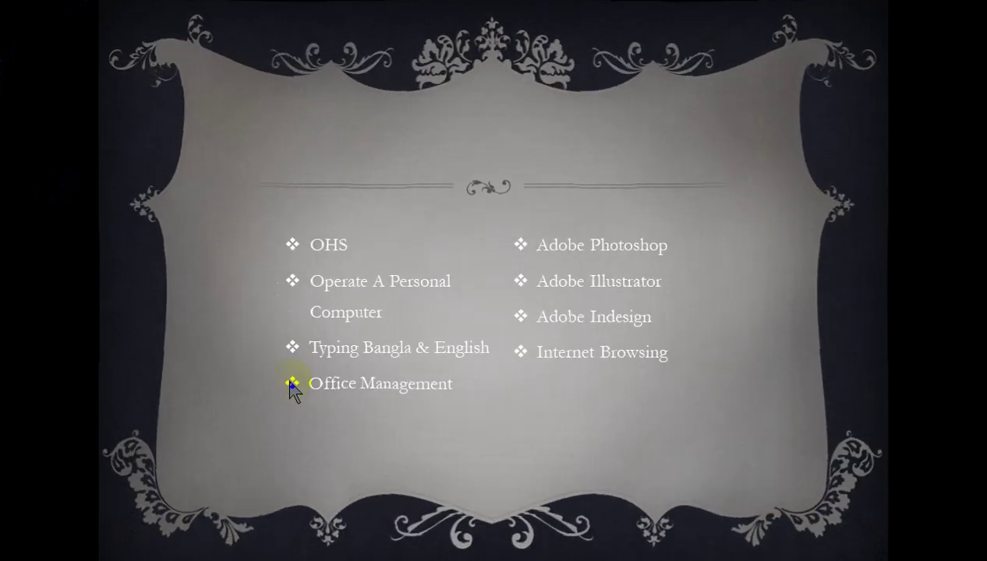
# - Leave the slide show and view slide 1's Honeycomb transition settings (chimes.wav, 02.00)
pyautogui.press('Escape')
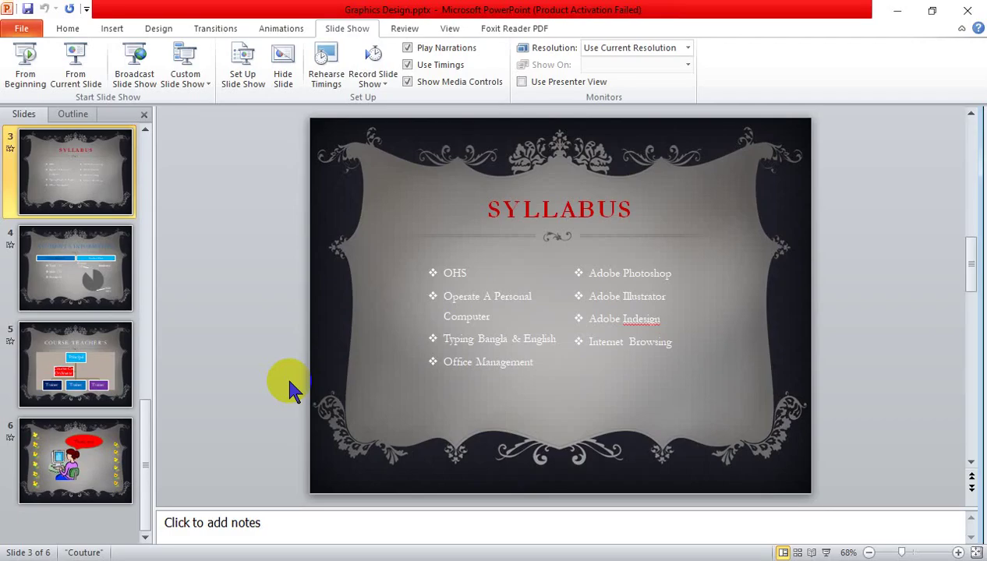
pyautogui.scroll(3, 68, 196)
pyautogui.click(63, 167)
pyautogui.click(36, 288)
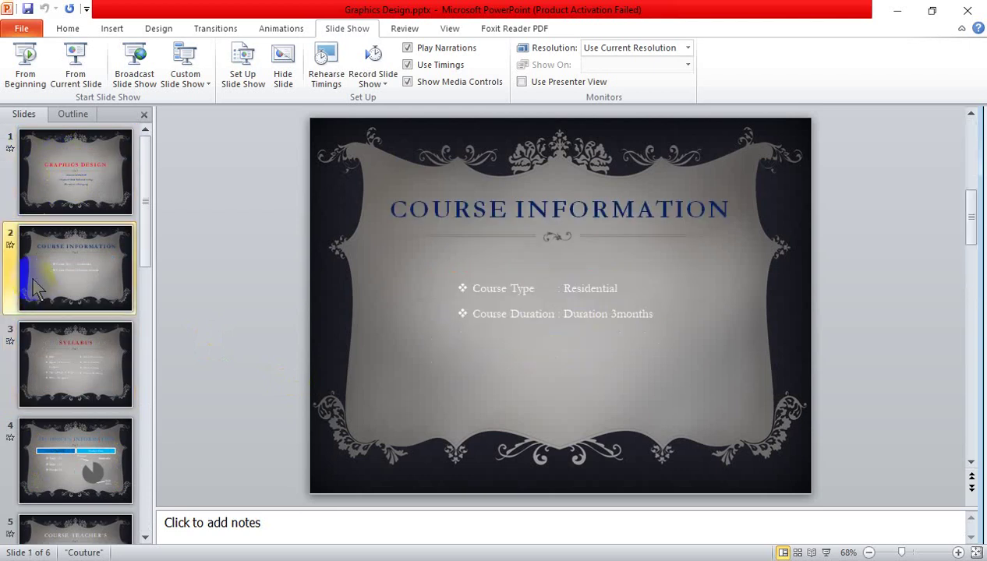
pyautogui.click(23, 199)
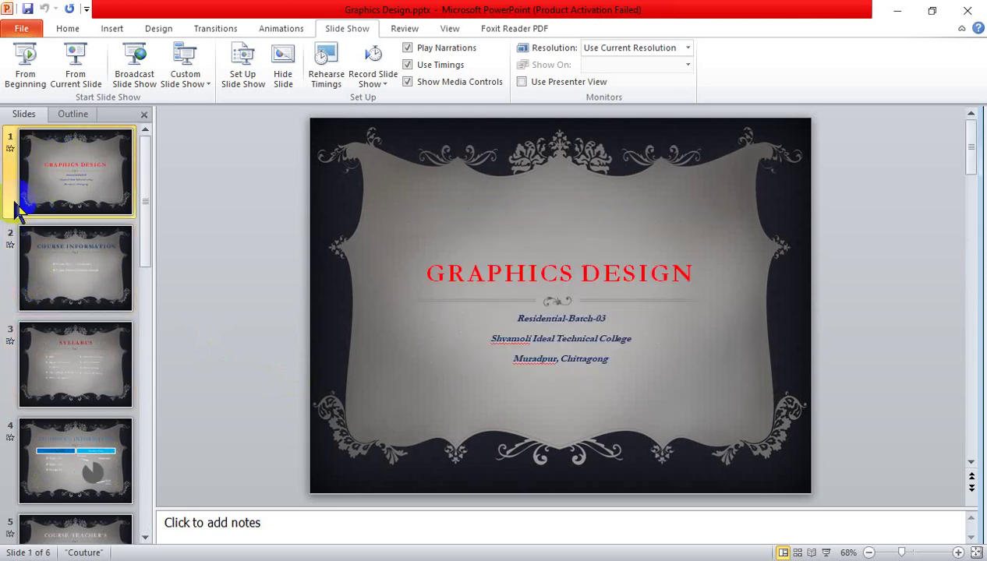
pyautogui.click(226, 31)
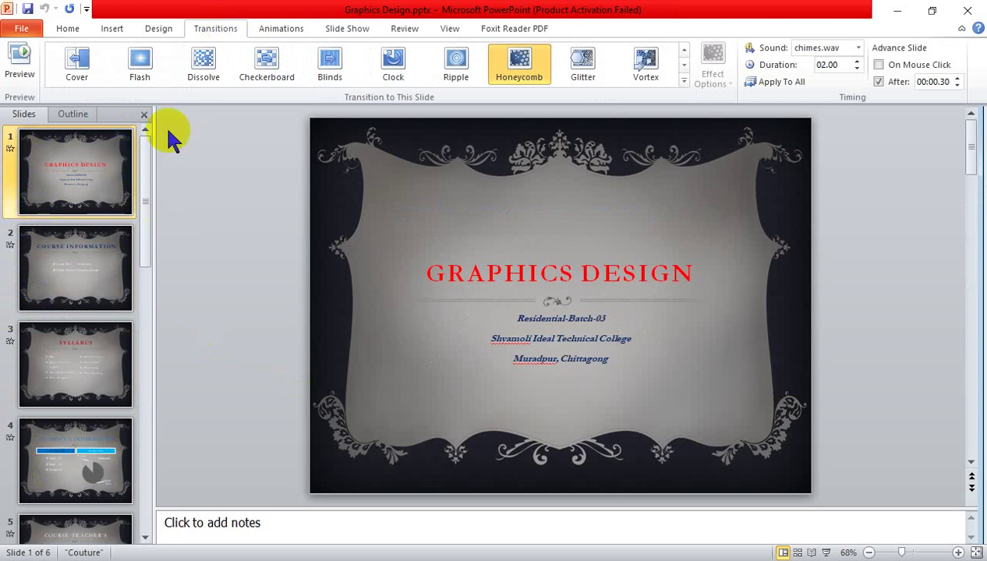
# - Switch the title slide's transition from Glitter to Flash, giving a 01.00 duration
pyautogui.click(578, 65)
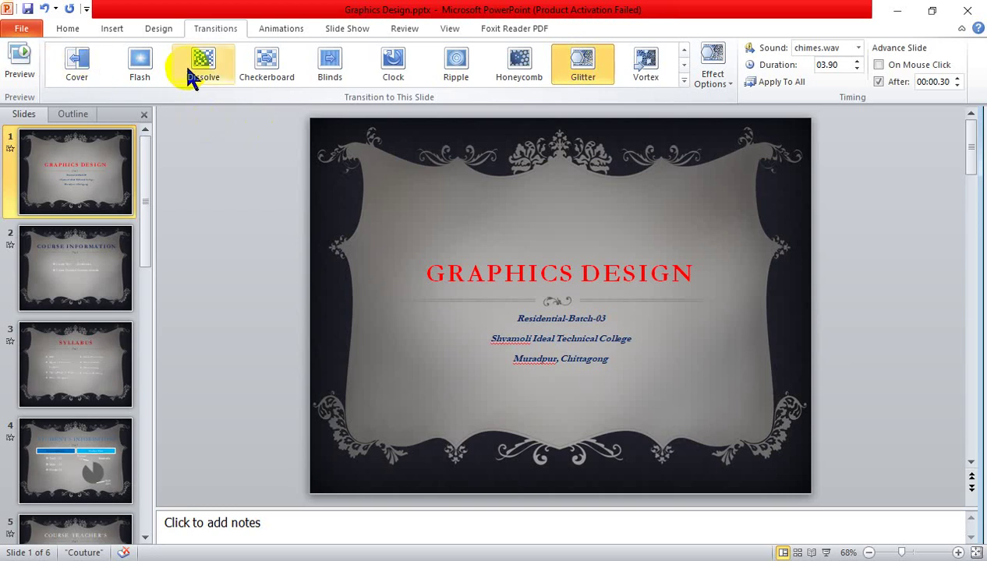
pyautogui.click(153, 67)
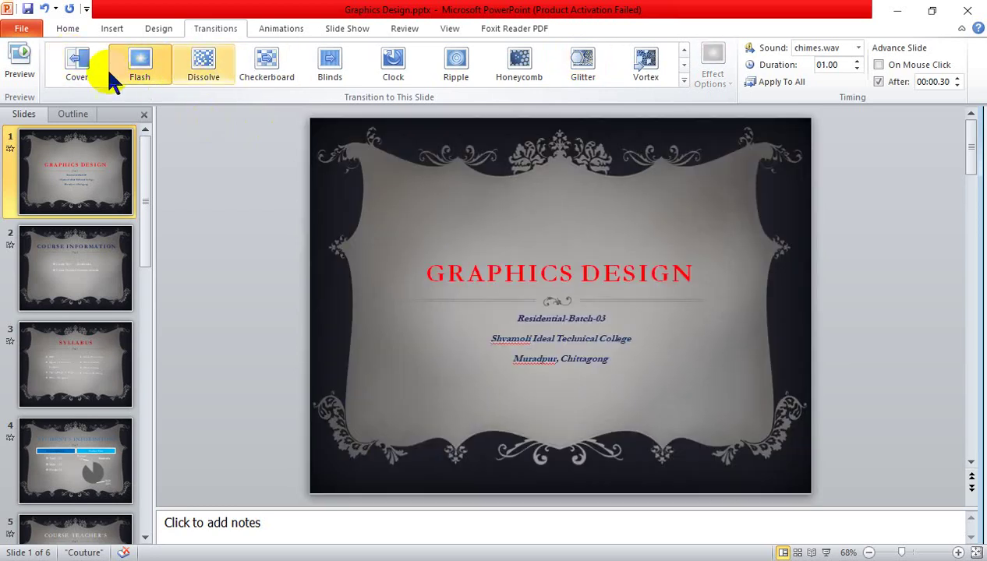
pyautogui.click(352, 28)
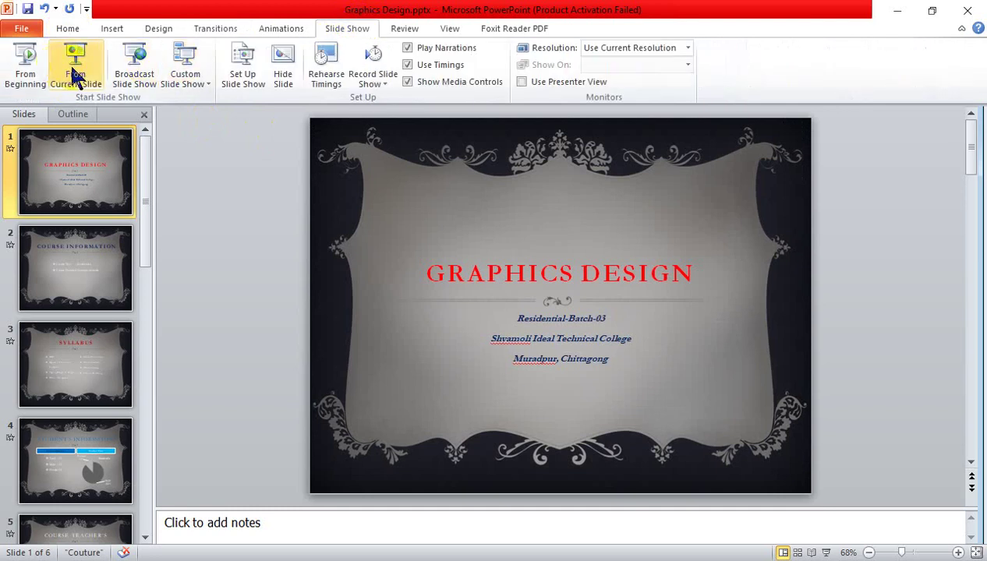
pyautogui.click(35, 52)
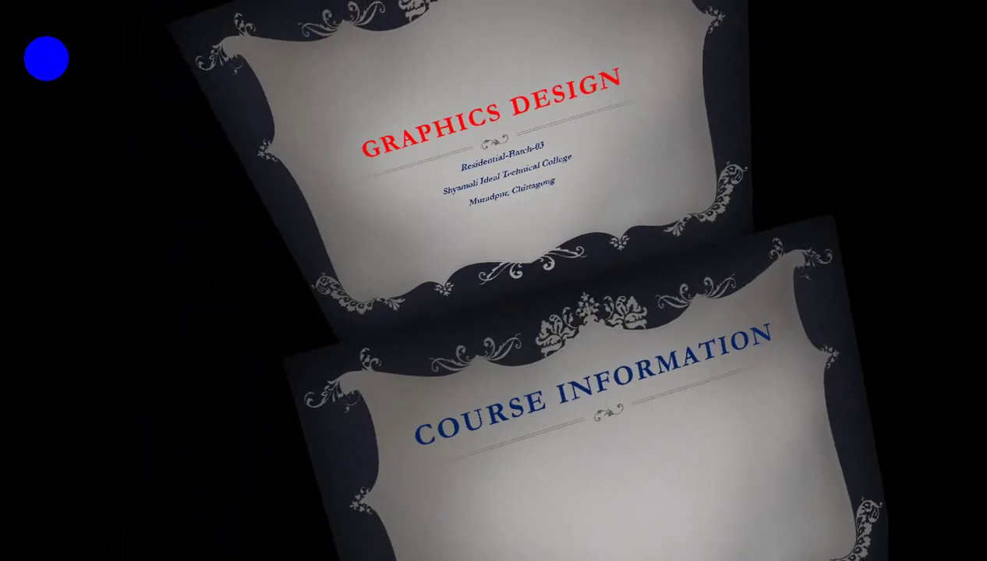
pyautogui.press('Escape')
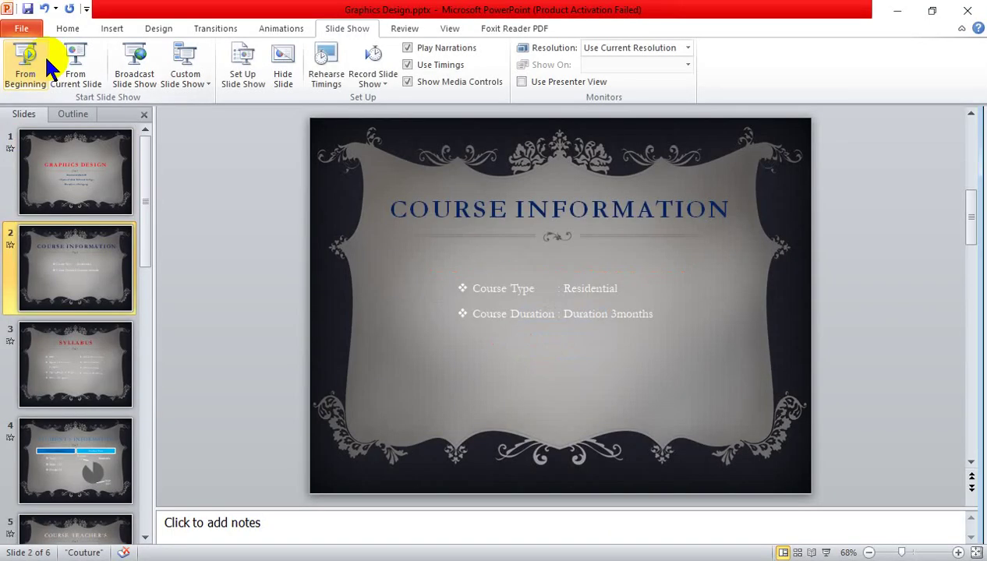
pyautogui.click(24, 156)
pyautogui.click(31, 269)
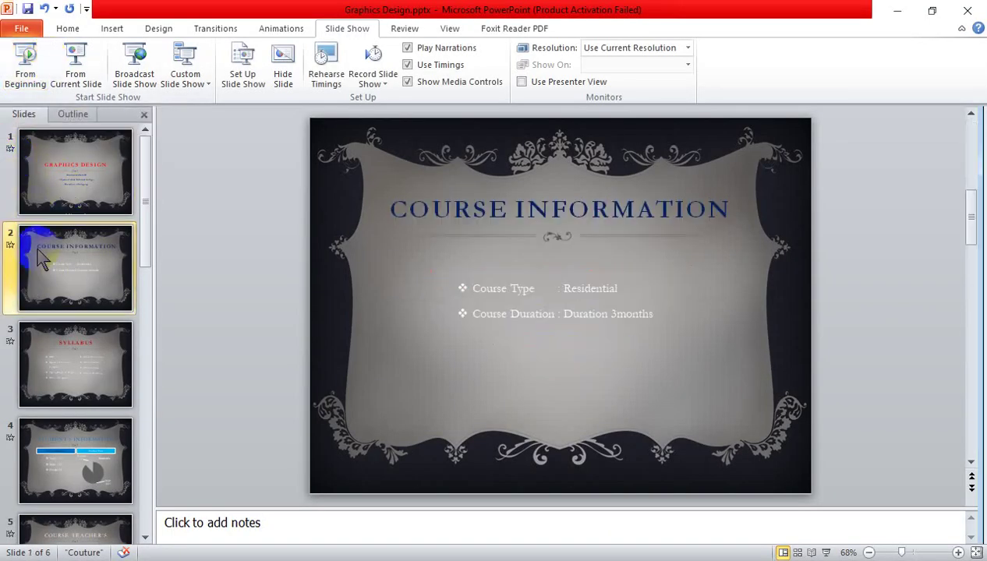
pyautogui.click(29, 206)
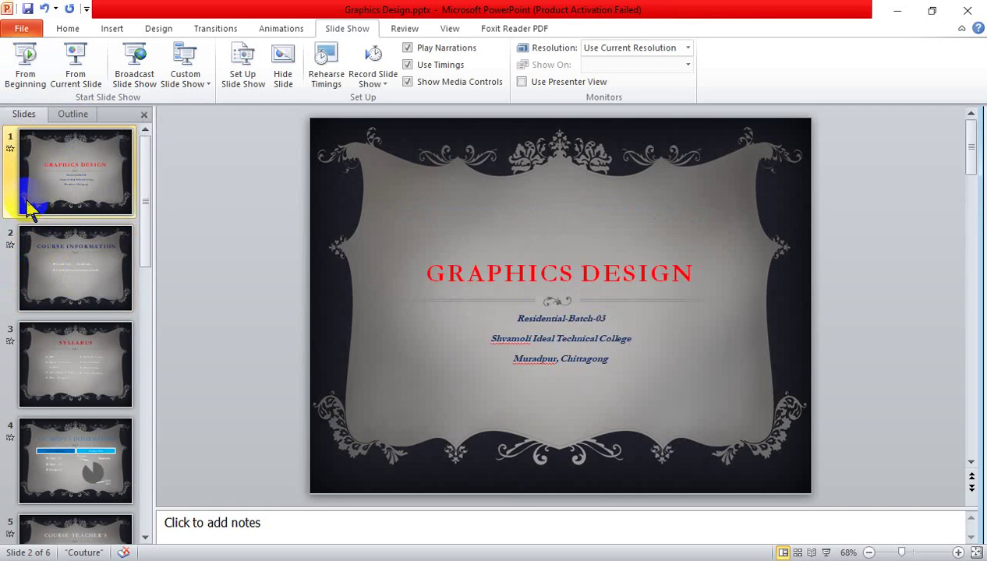
# - Revisit the title slide's Flash transition timing and bring up the transition sound list
pyautogui.click(204, 31)
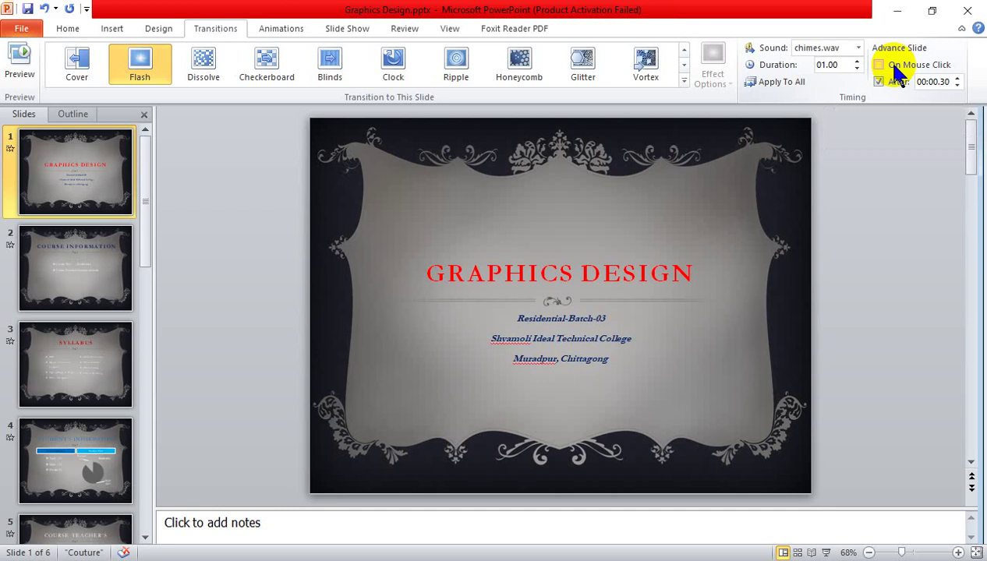
pyautogui.click(750, 81)
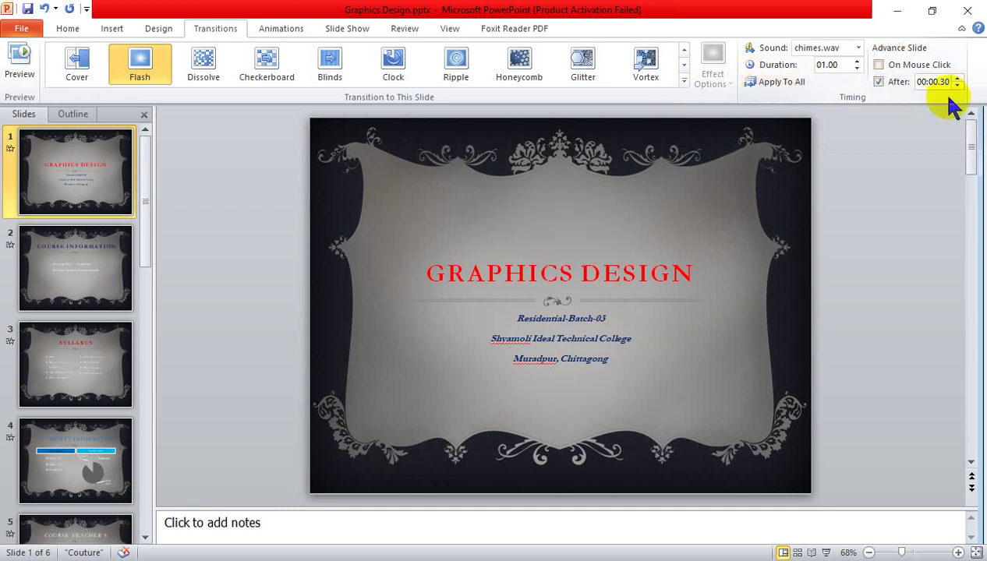
pyautogui.click(858, 48)
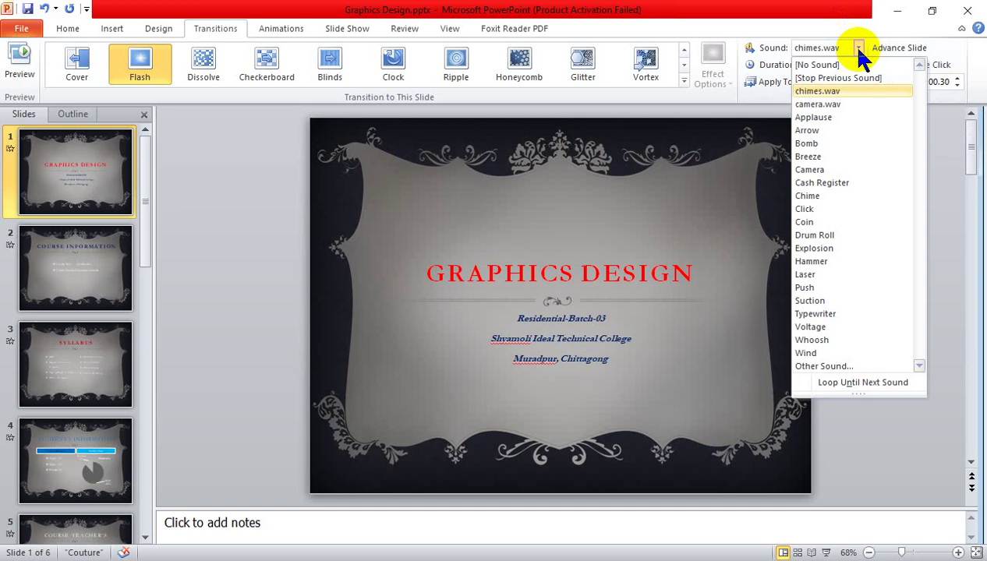
# - Try camera.wav as the transition sound and raise the speaker volume to 100
pyautogui.click(844, 103)
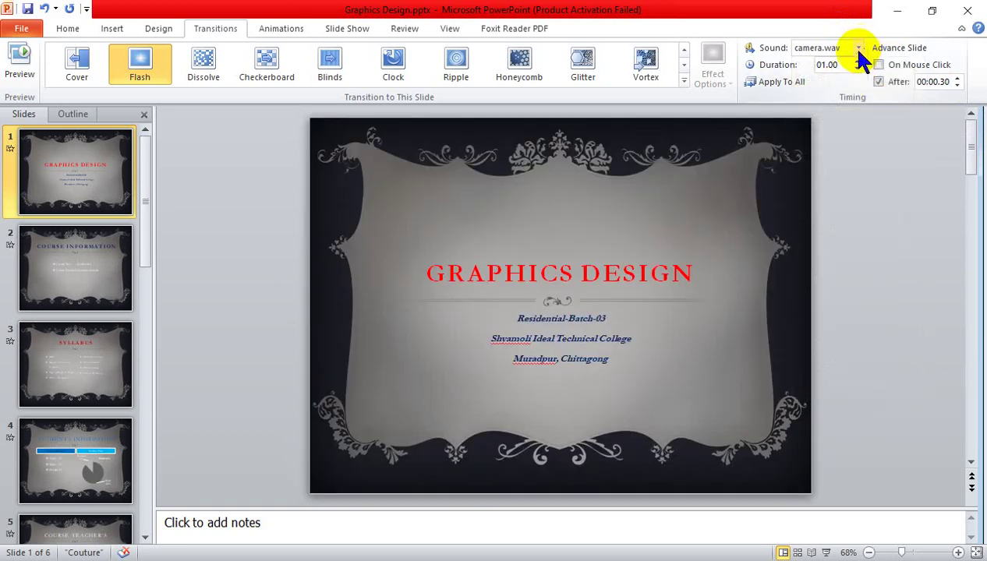
pyautogui.click(883, 558)
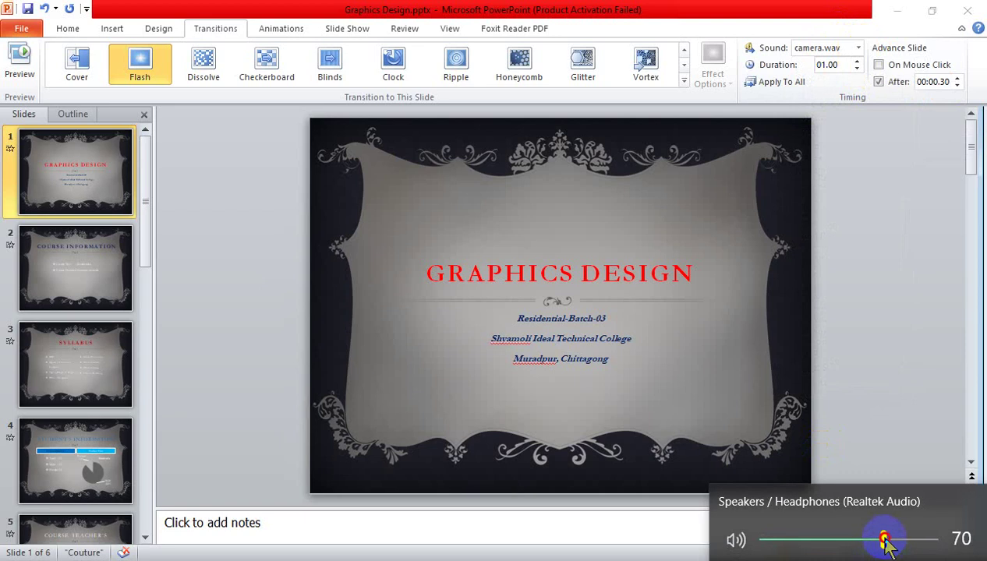
pyautogui.moveTo(883, 540); pyautogui.dragTo(935, 539)
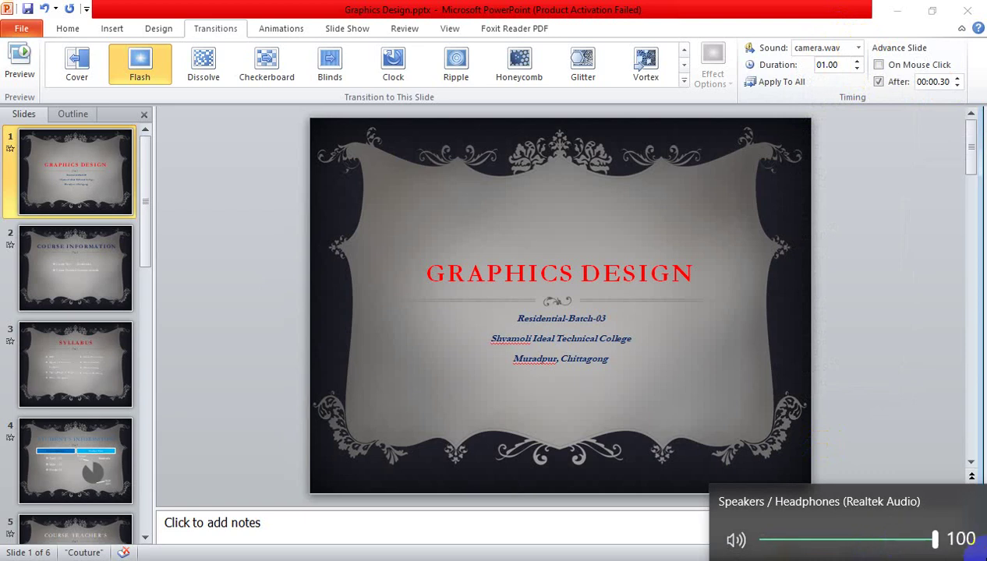
pyautogui.click(823, 97)
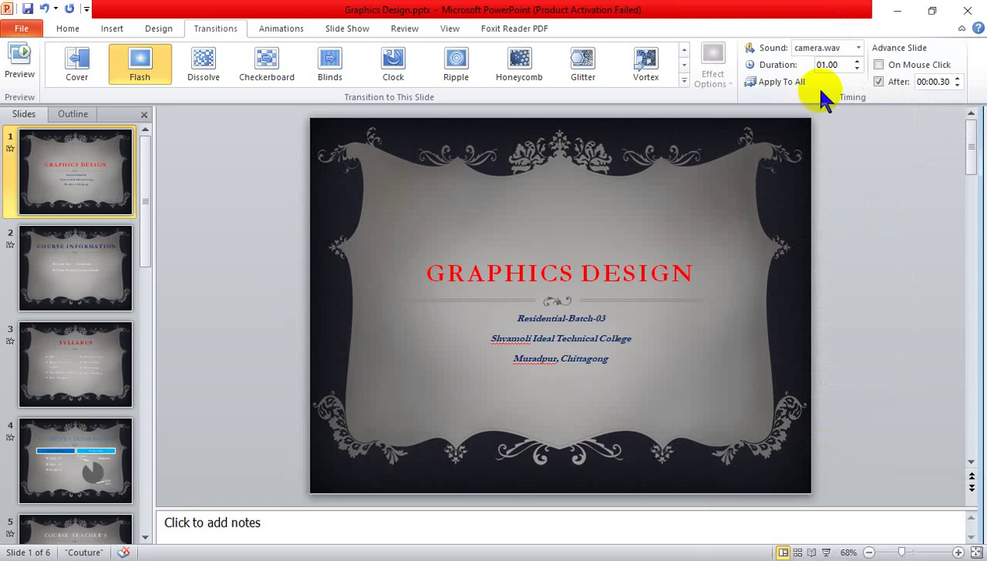
# - Set the title slide's transition sound back to chimes.wav and recheck the volume
pyautogui.click(830, 48)
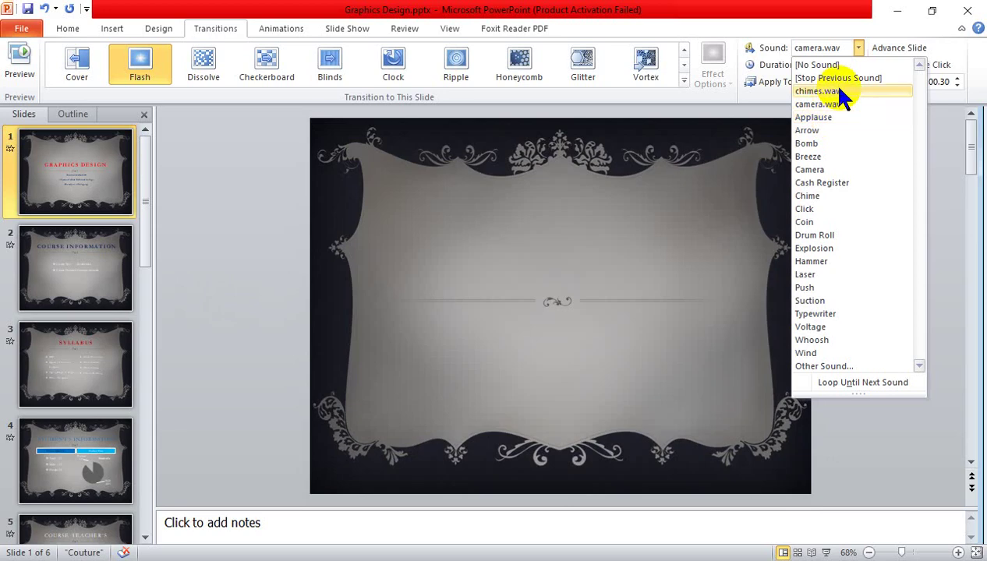
pyautogui.click(840, 91)
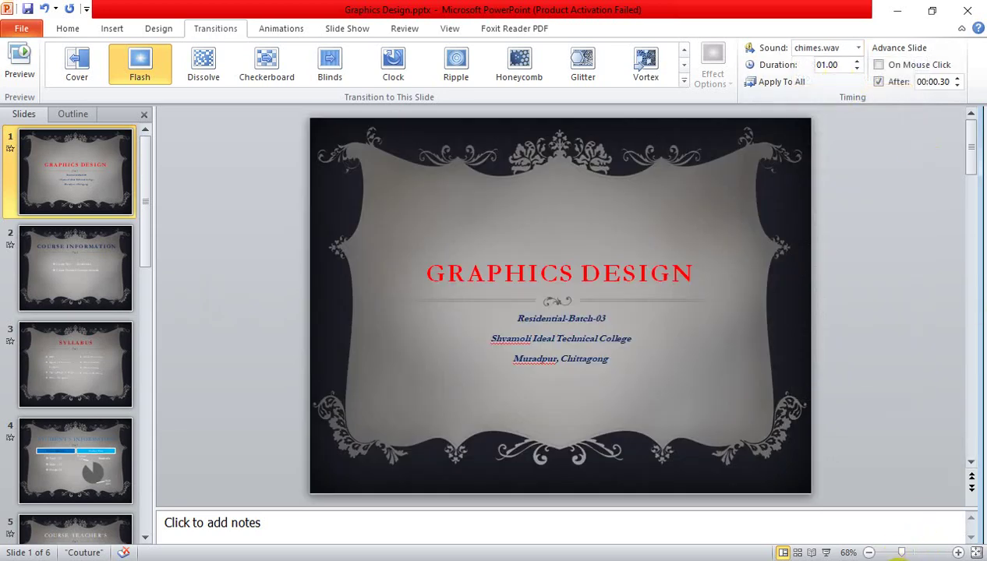
pyautogui.click(897, 559)
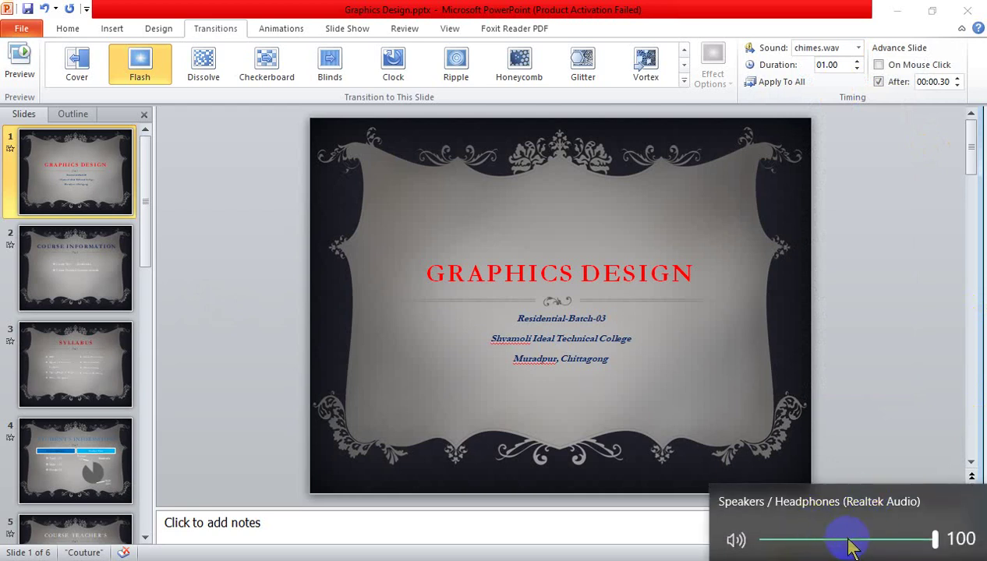
pyautogui.click(656, 331)
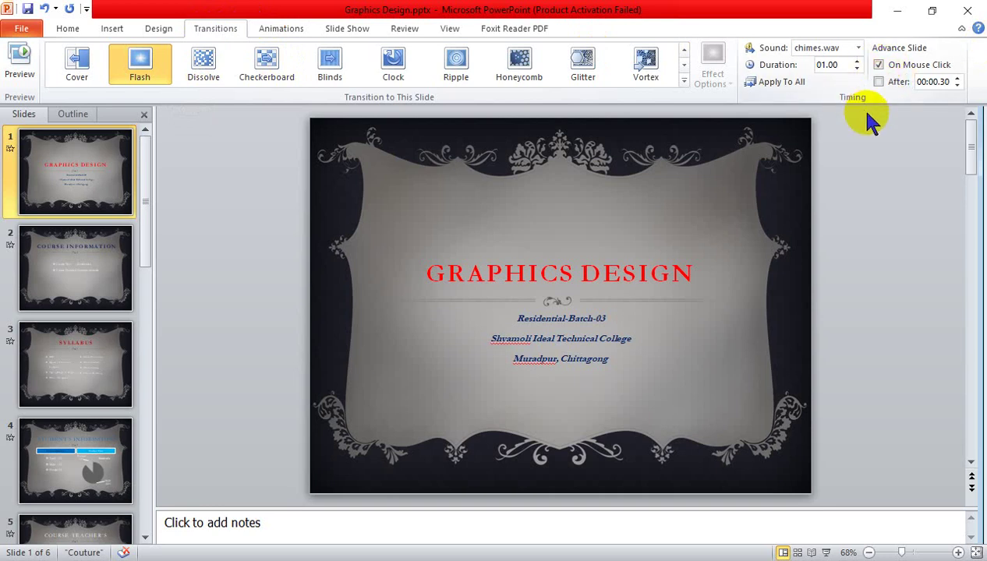
pyautogui.click(771, 310)
pyautogui.click(23, 61)
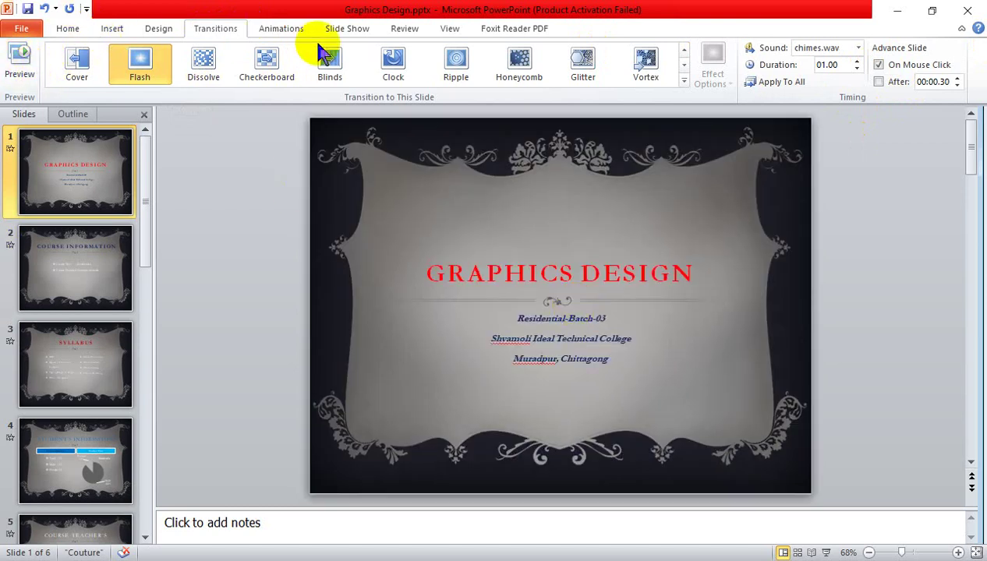
pyautogui.click(282, 28)
pyautogui.click(347, 28)
pyautogui.click(22, 63)
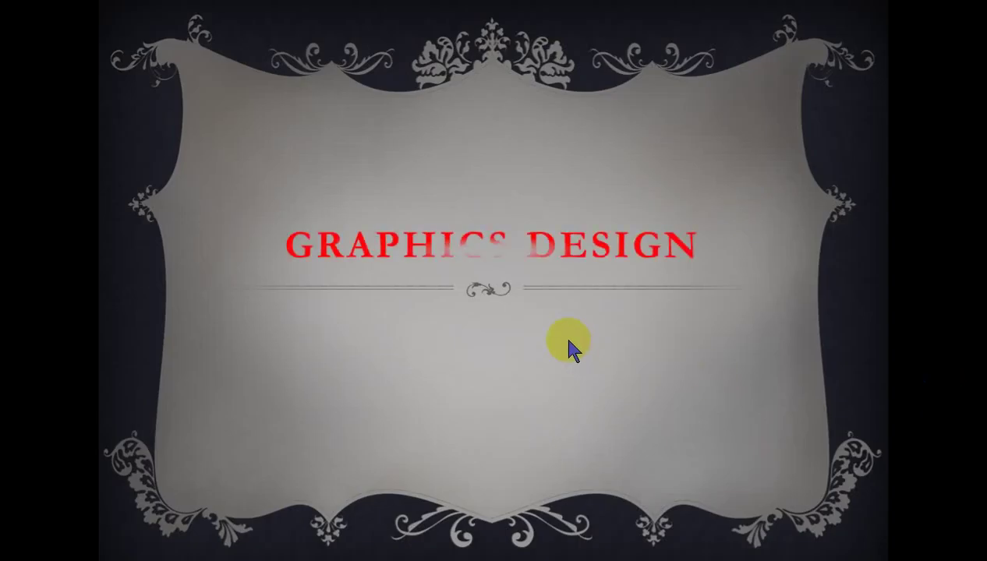
pyautogui.click(568, 341)
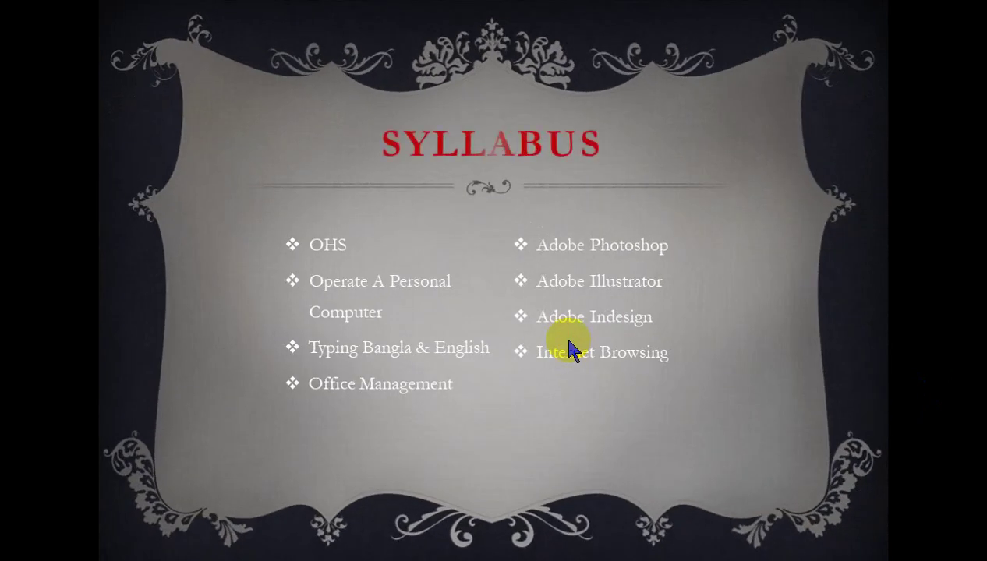
# - End the slide show and review the Syllabus slide's Ripple transition options
pyautogui.press('Escape')
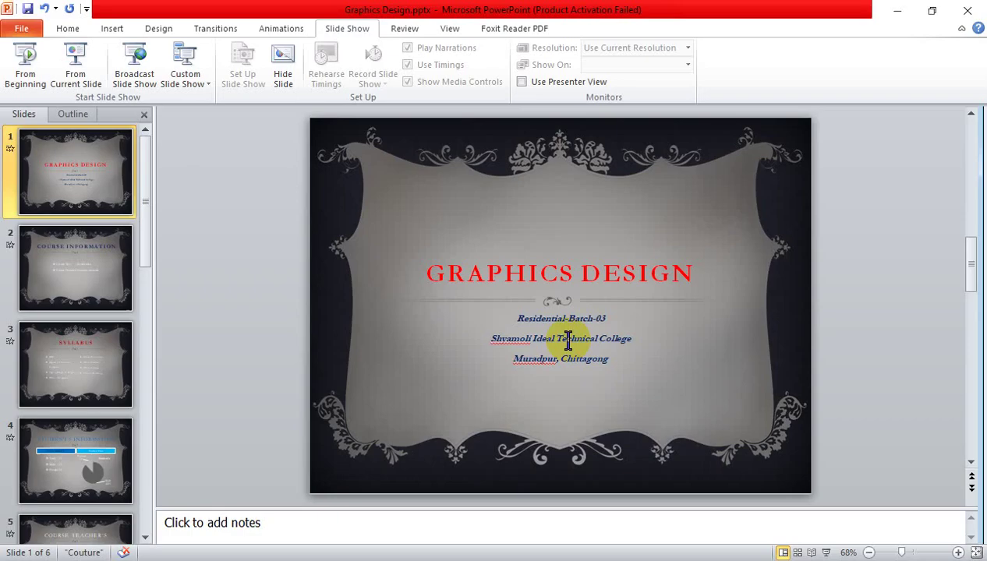
pyautogui.click(67, 28)
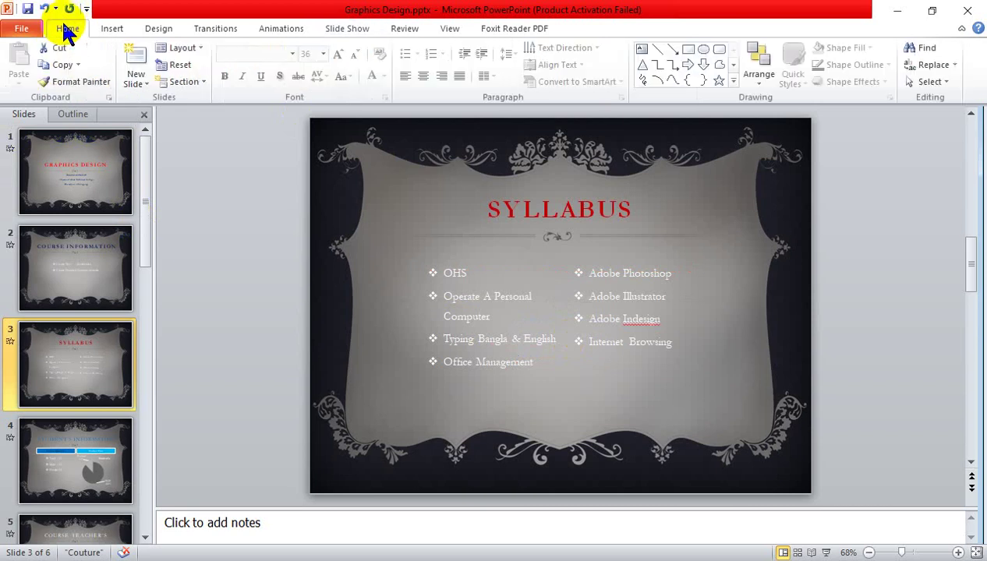
pyautogui.click(211, 27)
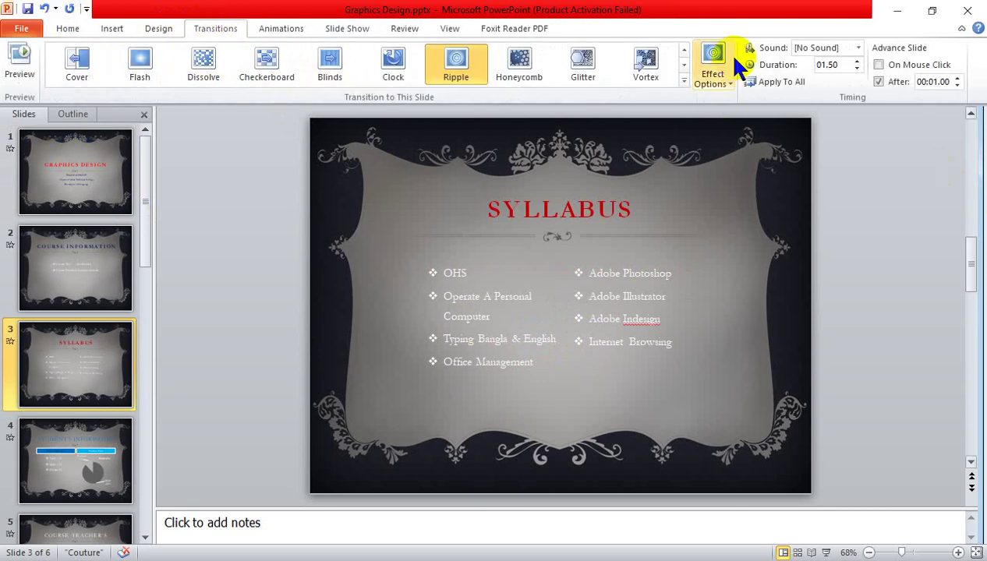
pyautogui.click(725, 79)
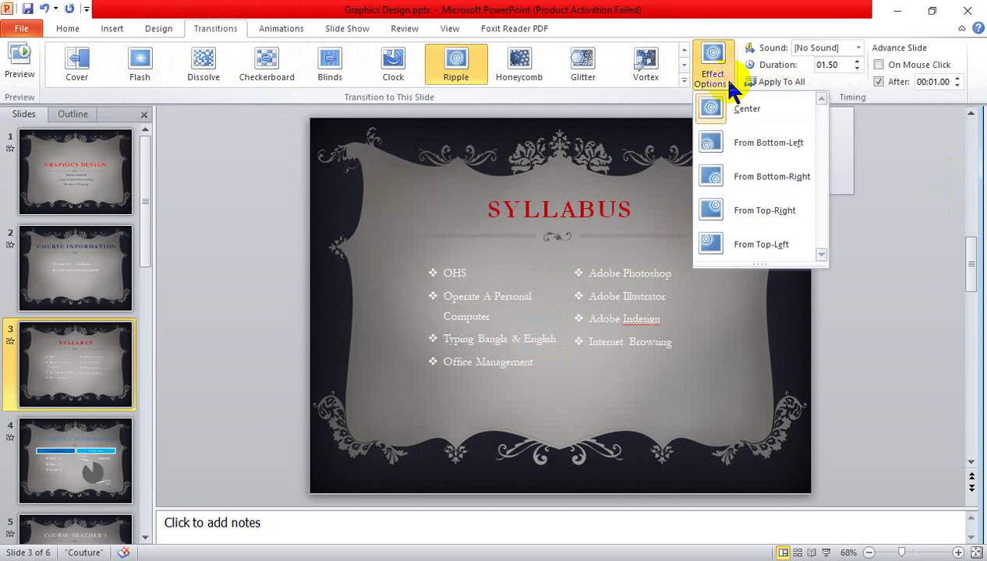
pyautogui.click(822, 86)
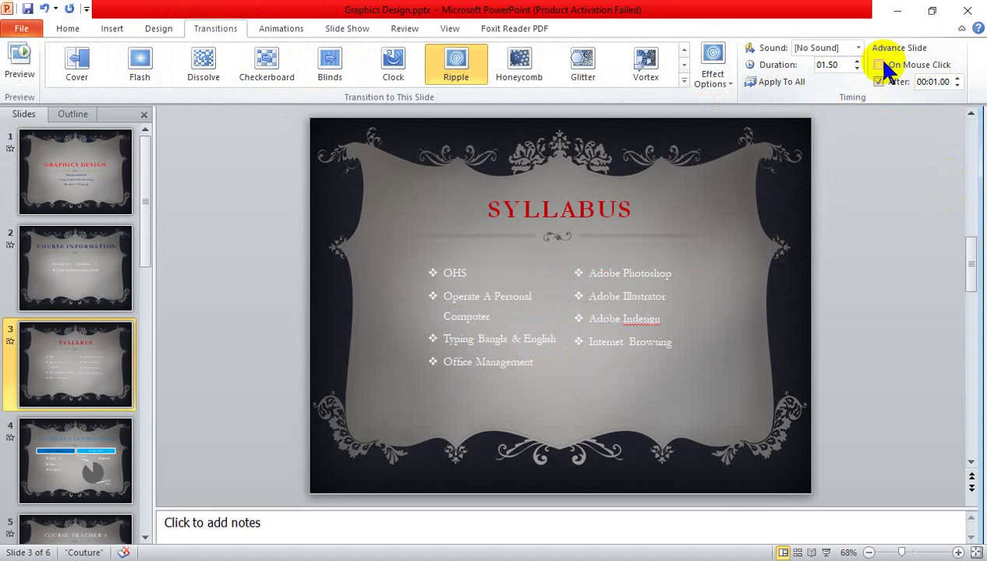
# - Make the Syllabus slide advance automatically after 00:00.30 instead of on mouse click
pyautogui.click(879, 66)
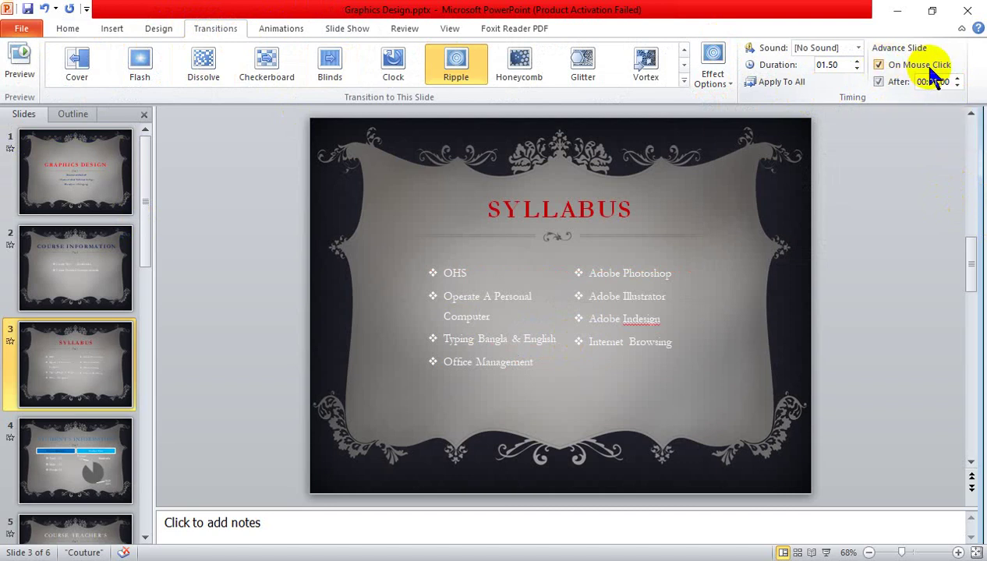
pyautogui.click(880, 81)
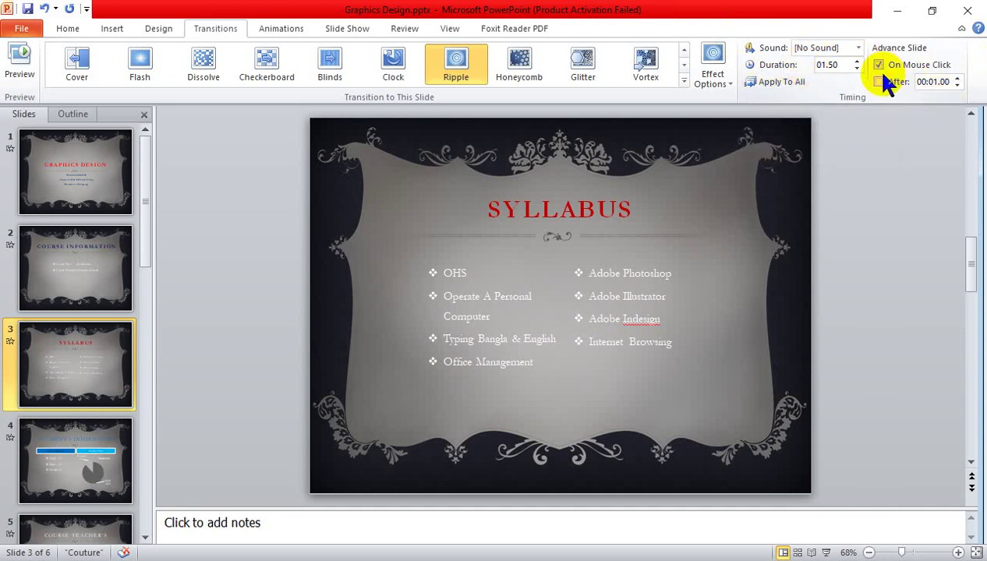
pyautogui.doubleClick(939, 81)
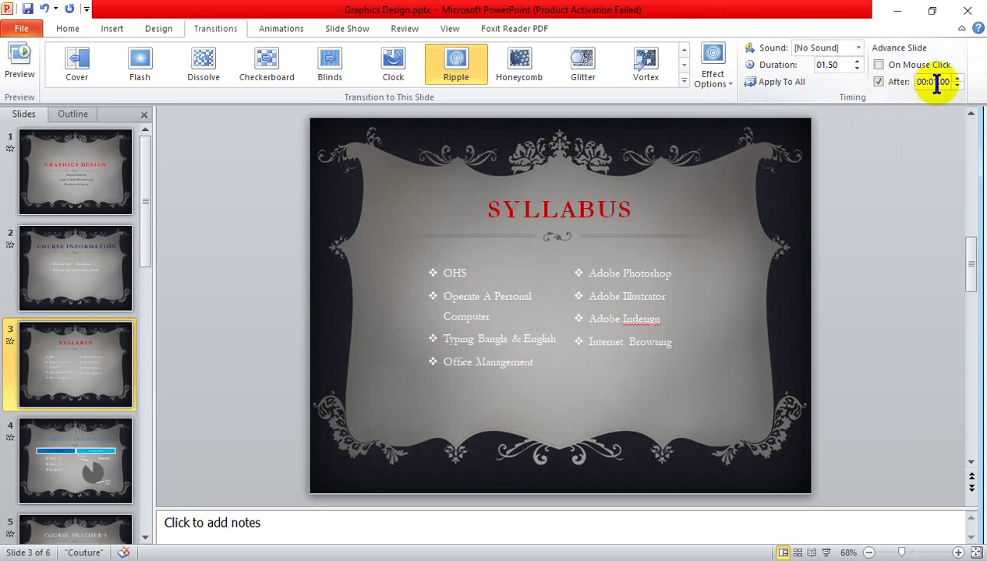
pyautogui.click(937, 81)
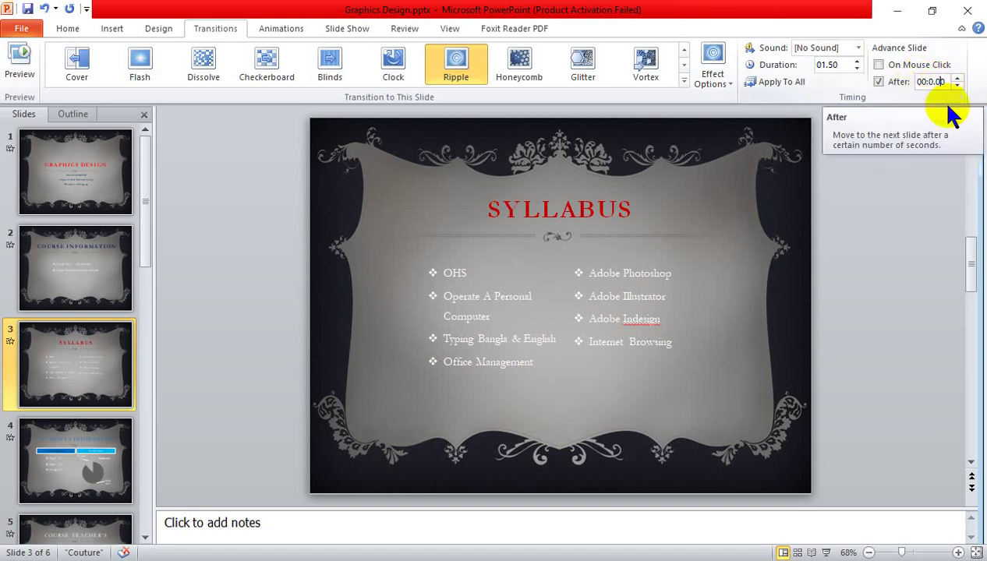
pyautogui.write('3')
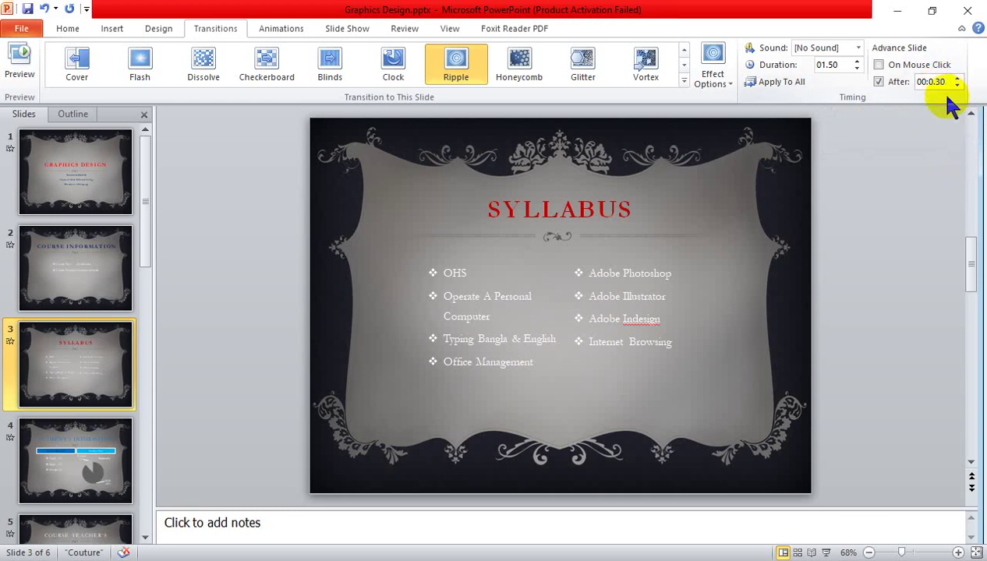
pyautogui.press('BackSpace')
pyautogui.press('BackSpace')
pyautogui.write('5')
# - Apply the 00:00.30 auto-advance to all slides and run the show from the beginning
pyautogui.click(788, 88)
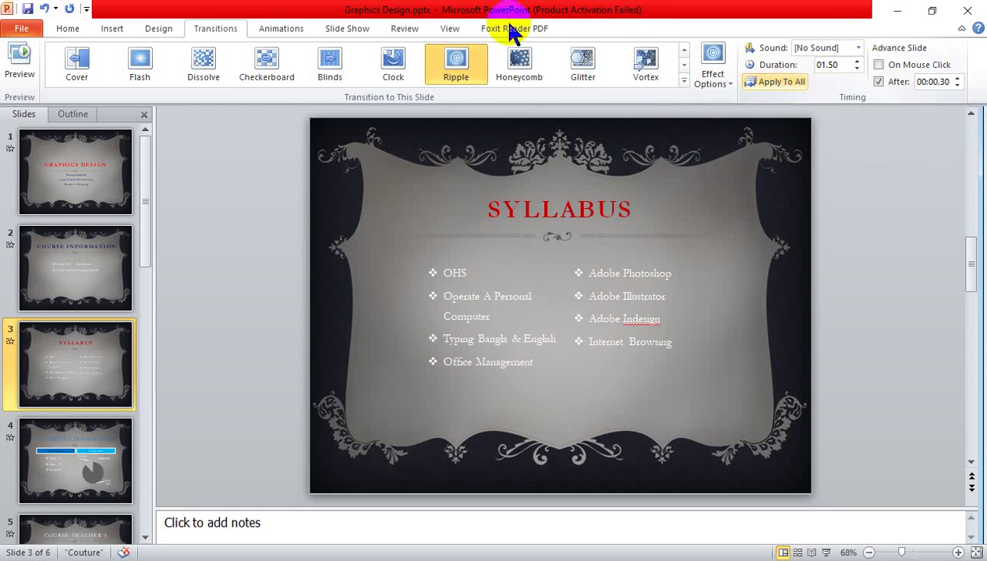
pyautogui.click(339, 26)
pyautogui.click(29, 68)
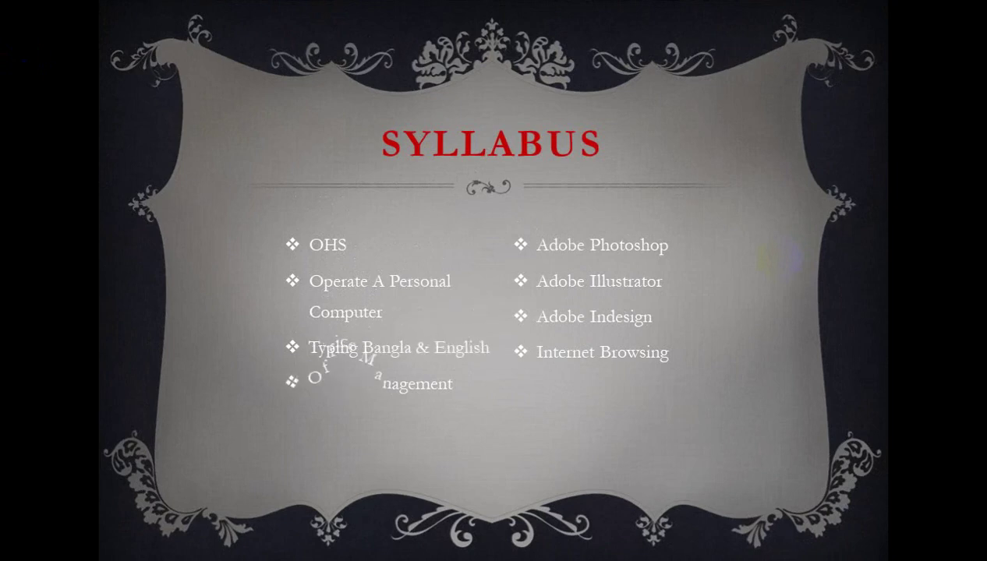
pyautogui.press('Escape')
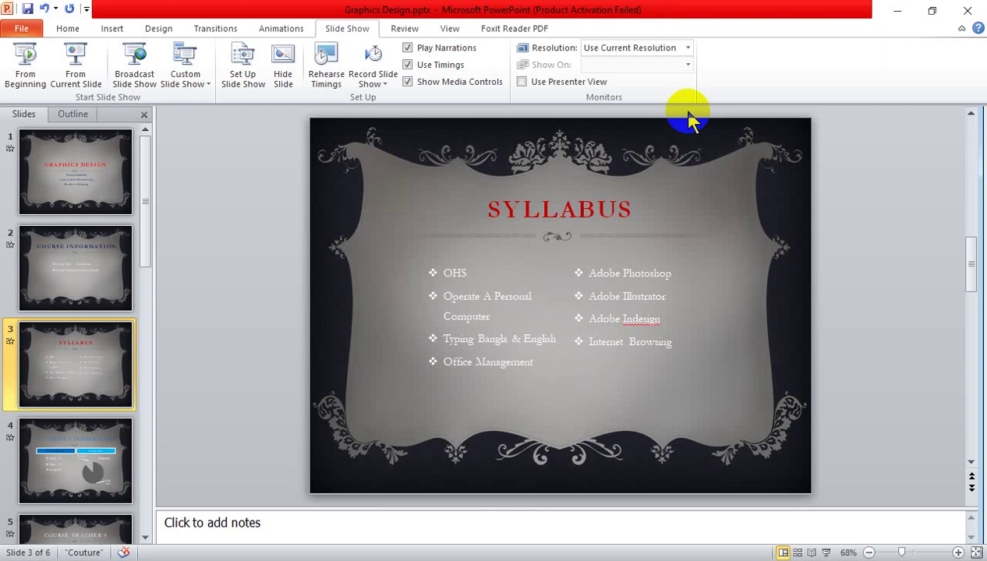
# - Turn off timed advance on all slides, keeping mouse-click only, and restart the show
pyautogui.click(207, 28)
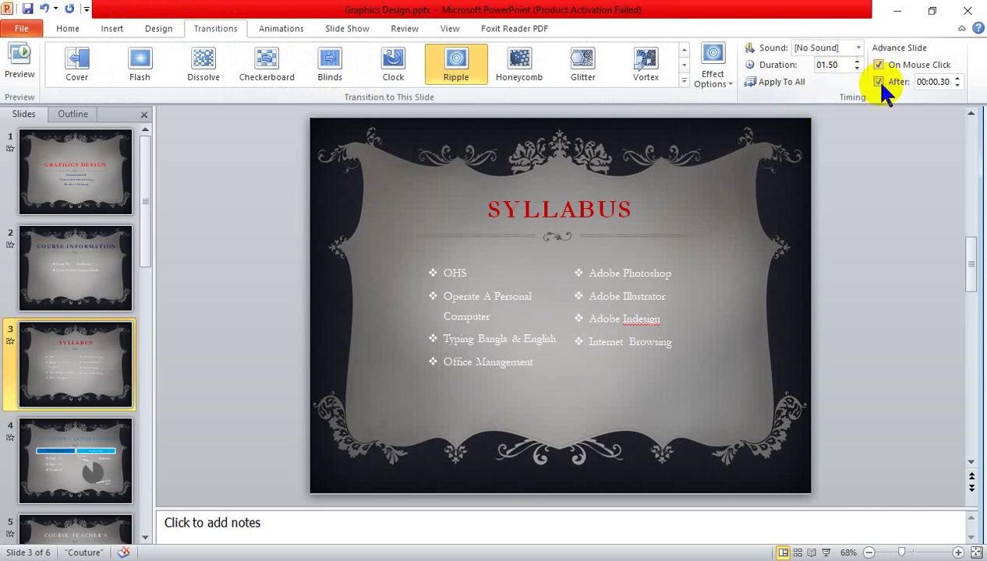
pyautogui.click(879, 82)
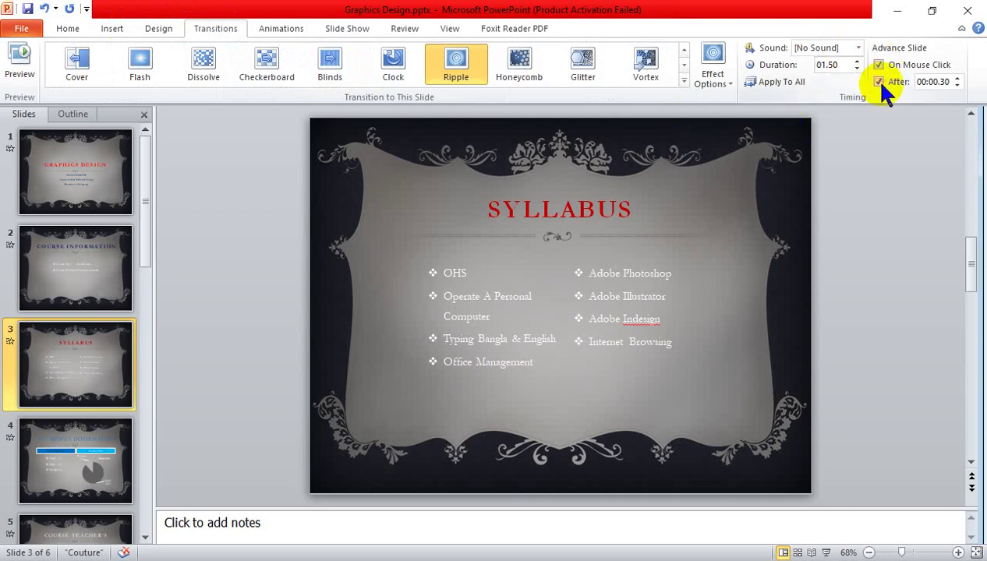
pyautogui.click(785, 78)
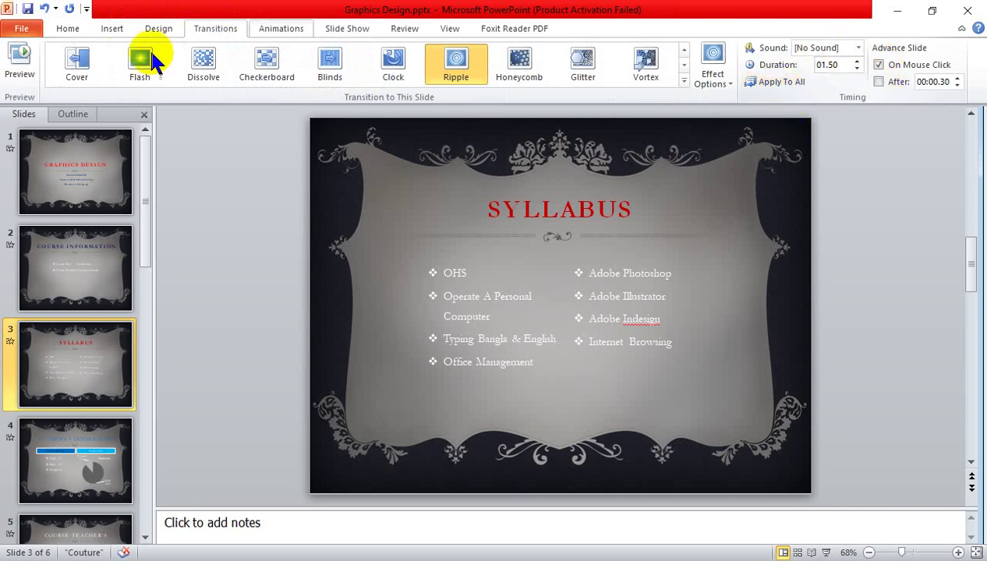
pyautogui.click(217, 31)
pyautogui.click(345, 28)
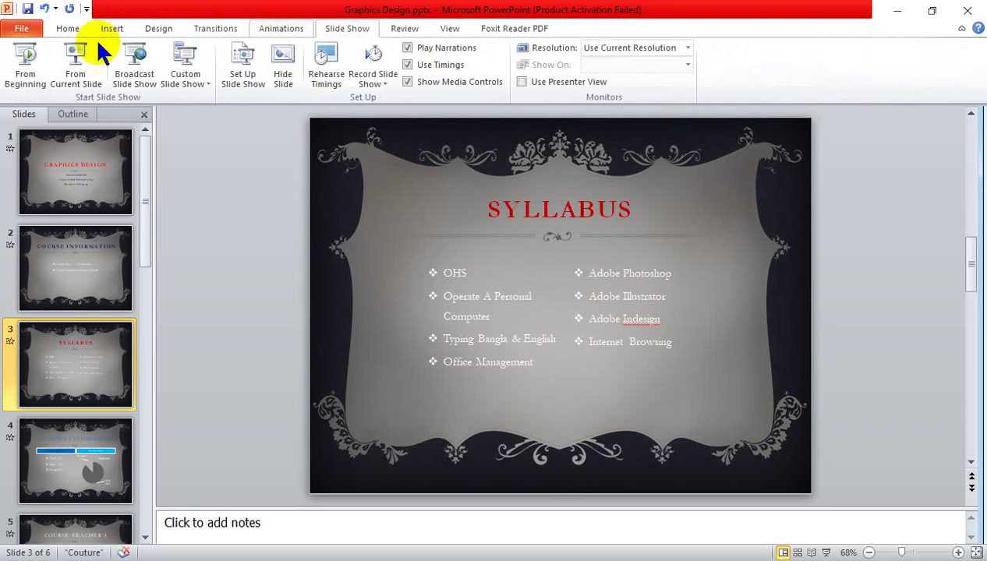
pyautogui.click(30, 51)
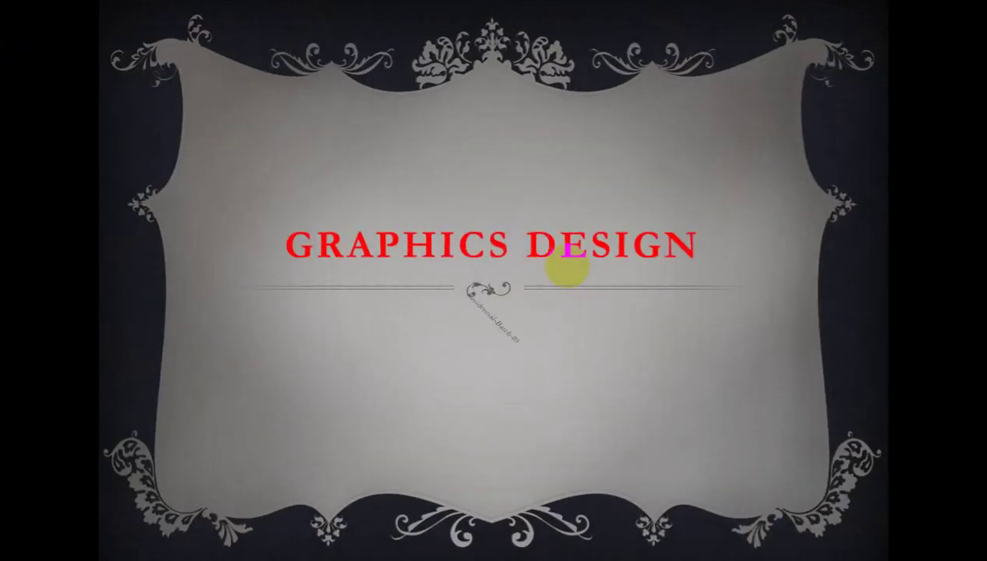
# - Reveal the title slide's subtitle lines, advance to Course Information, then exit the show
pyautogui.click(568, 267)
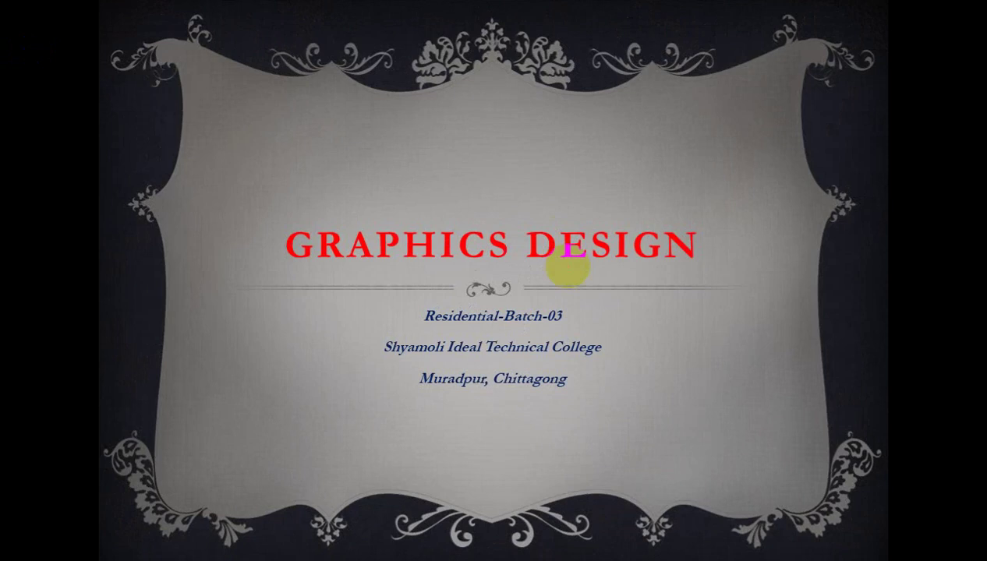
pyautogui.click(567, 267)
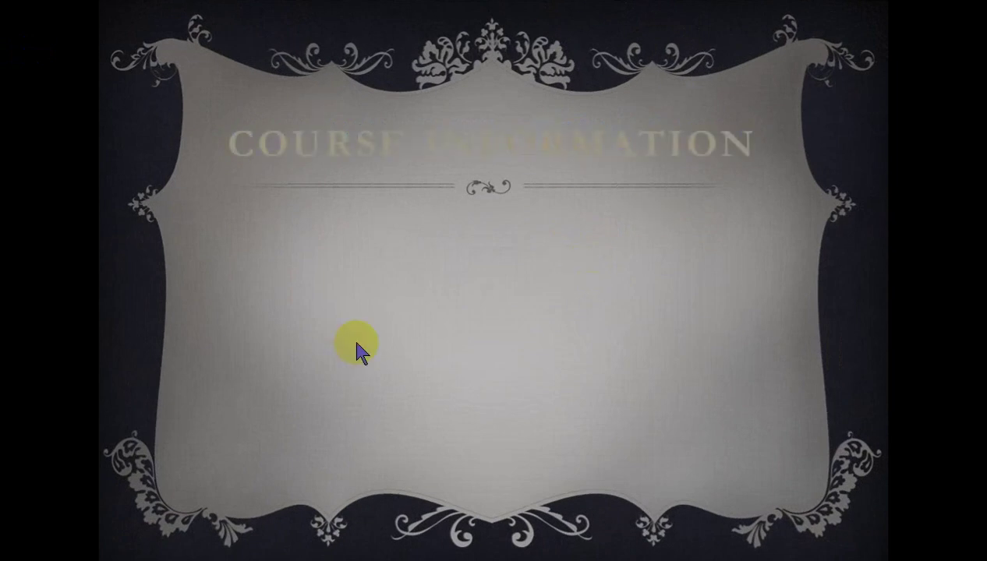
pyautogui.press('Escape')
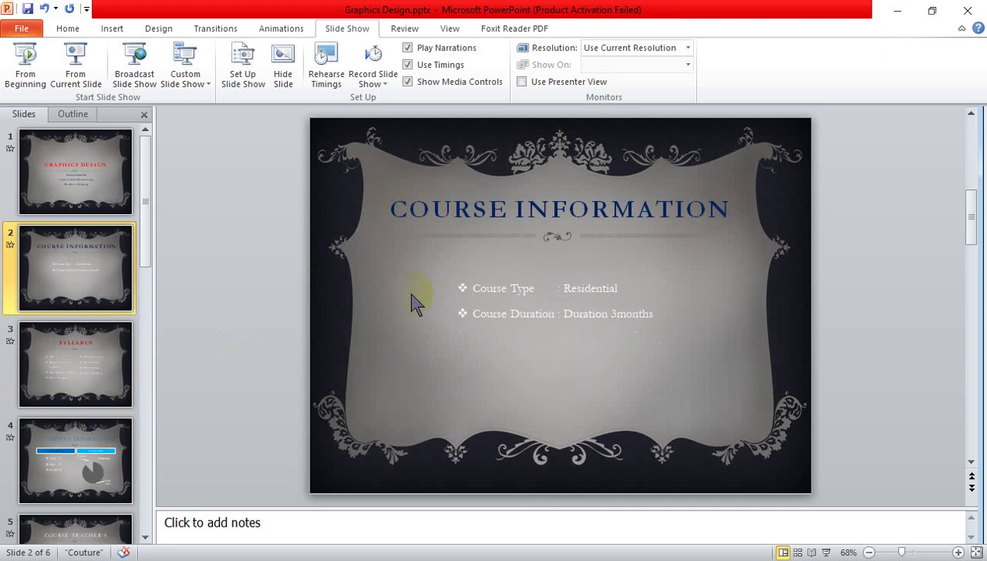
# - Give the GRAPHICS DESIGN title a Split entrance animation
pyautogui.click(58, 160)
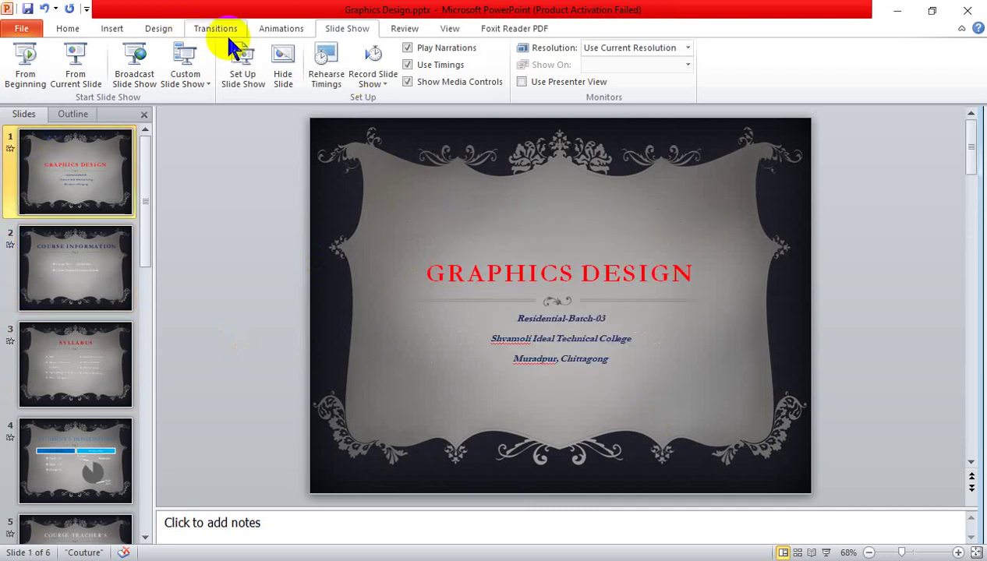
pyautogui.click(282, 31)
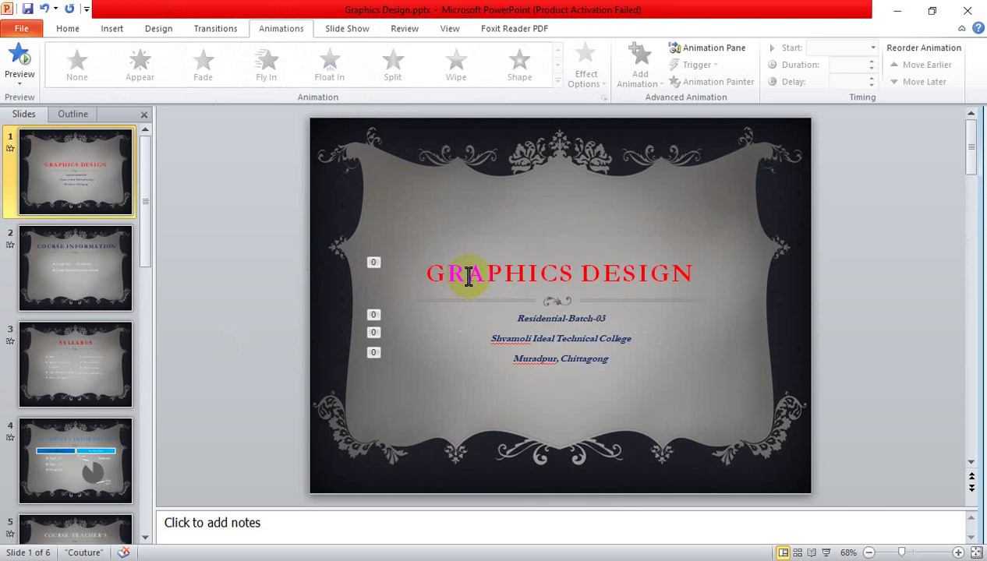
pyautogui.click(521, 277)
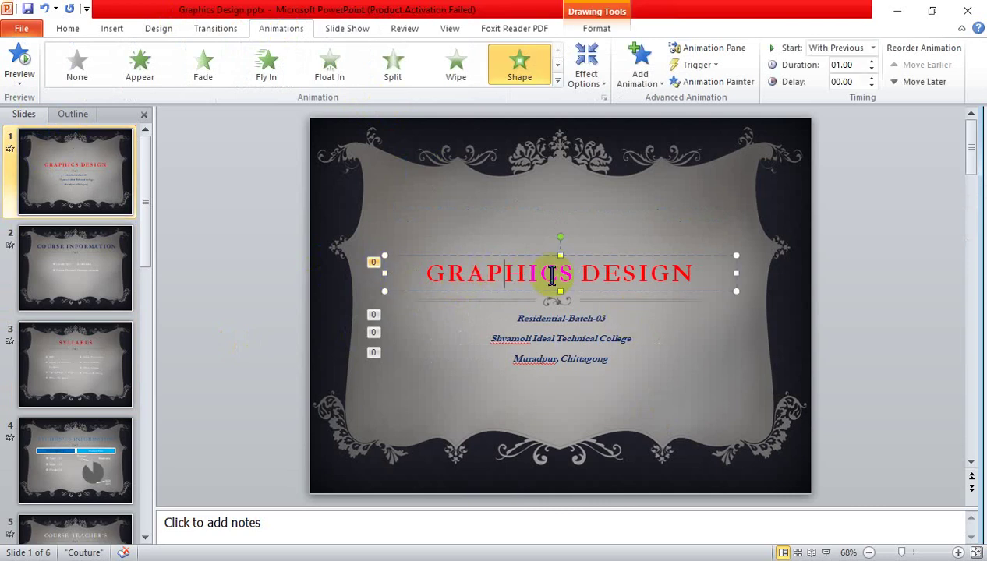
pyautogui.click(450, 74)
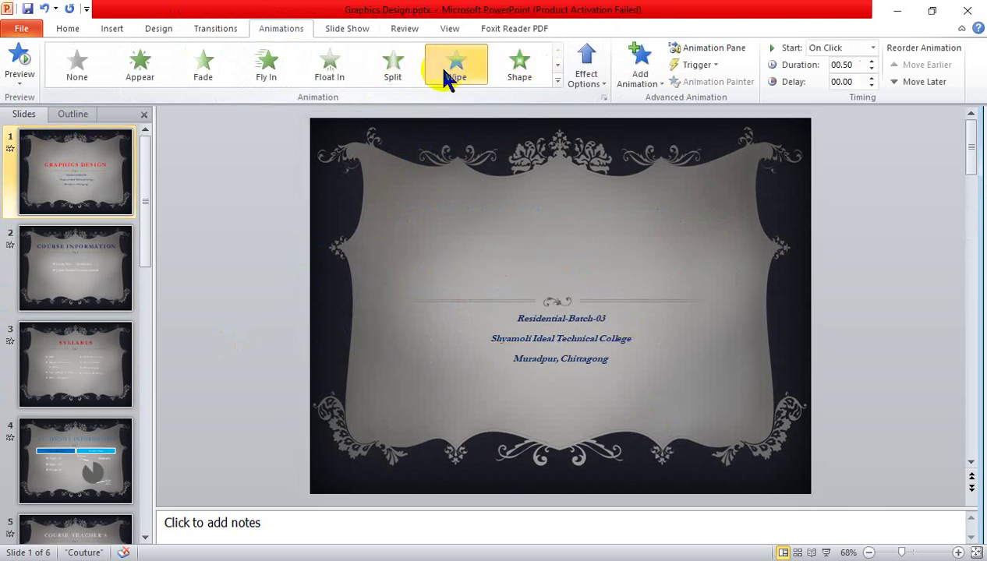
pyautogui.click(394, 69)
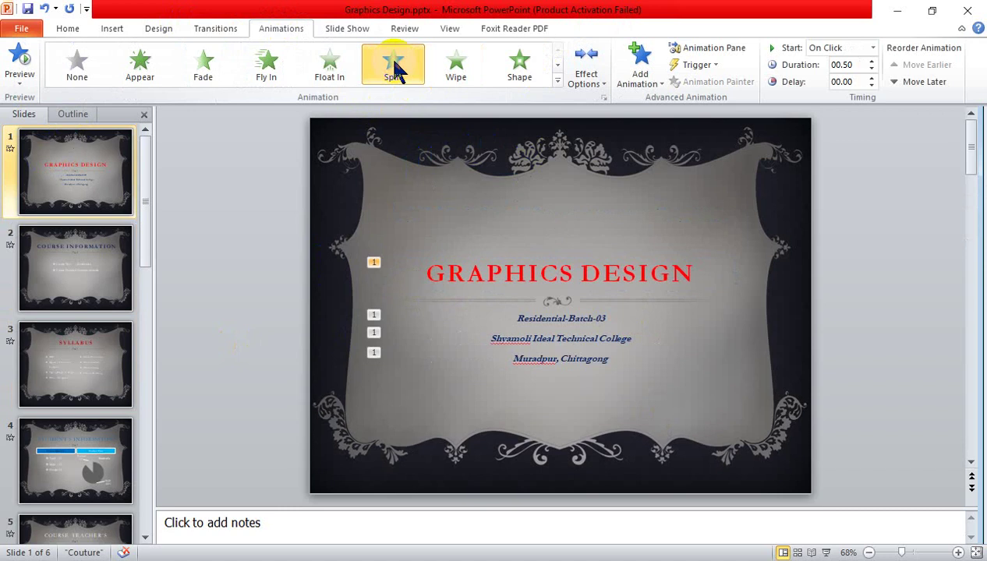
# - Give the three subtitle lines a Float In entrance animation
pyautogui.click(578, 352)
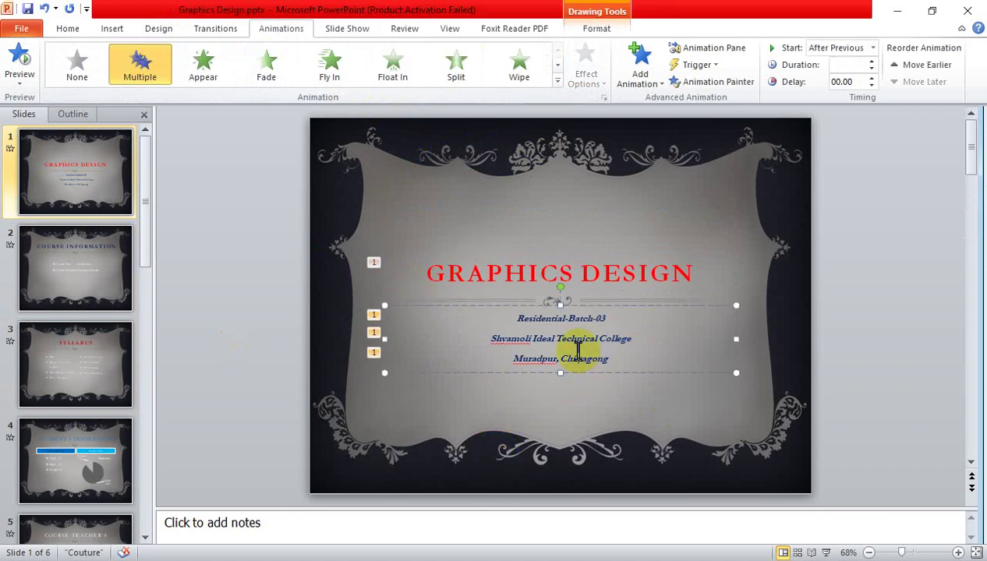
pyautogui.click(392, 74)
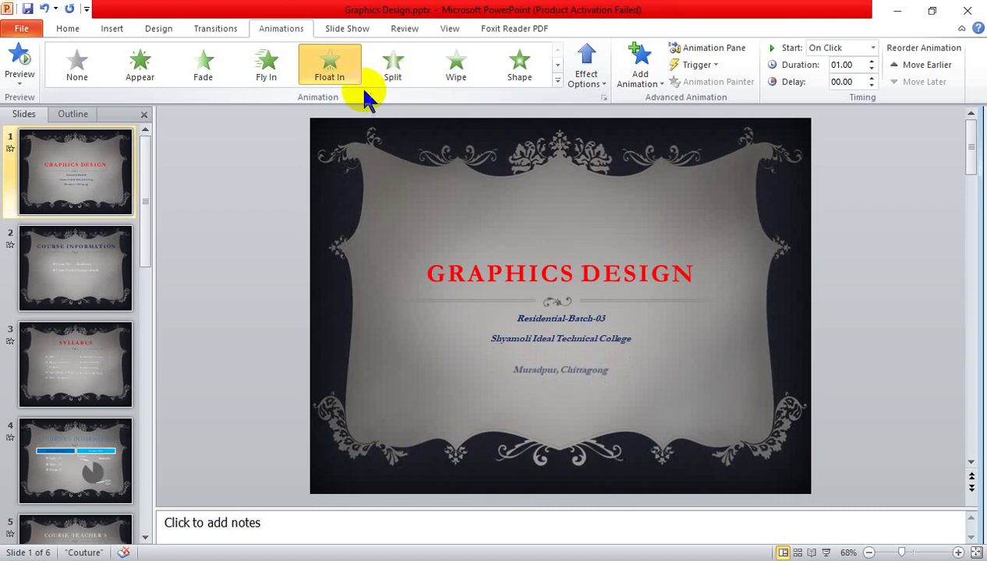
pyautogui.click(523, 220)
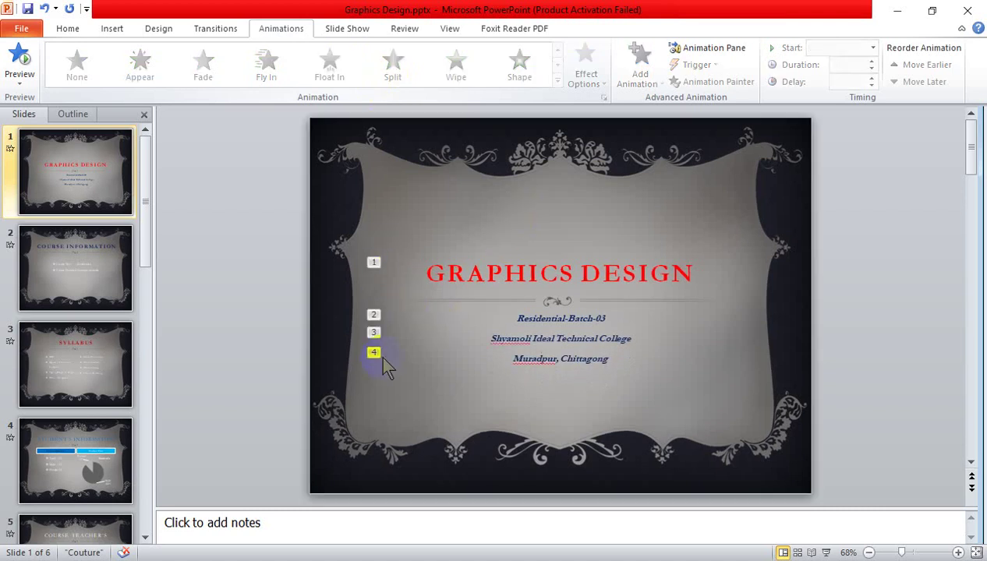
# - Give the COURSE INFORMATION title a Bold Reveal emphasis and select the bullet list to animate
pyautogui.click(61, 272)
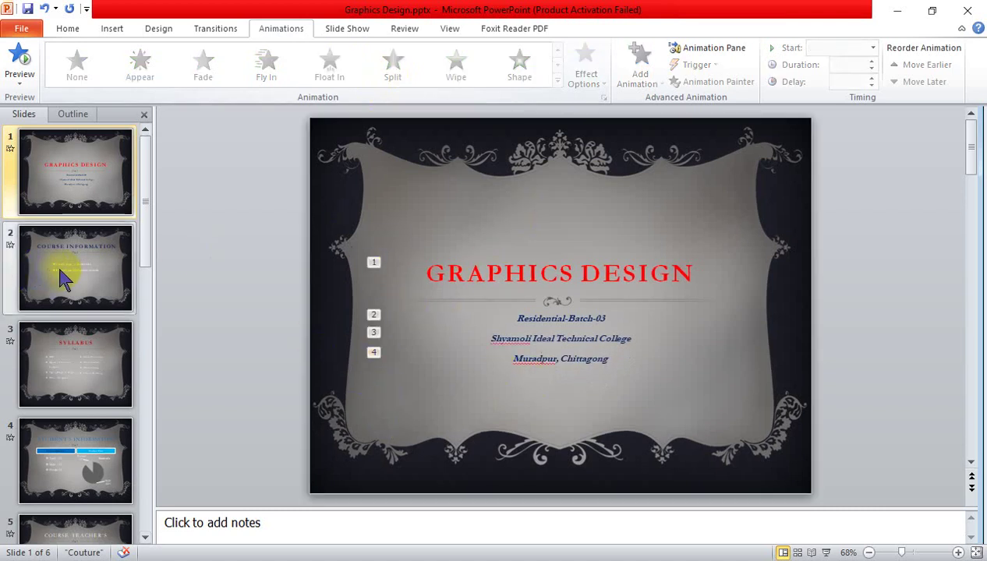
pyautogui.click(510, 208)
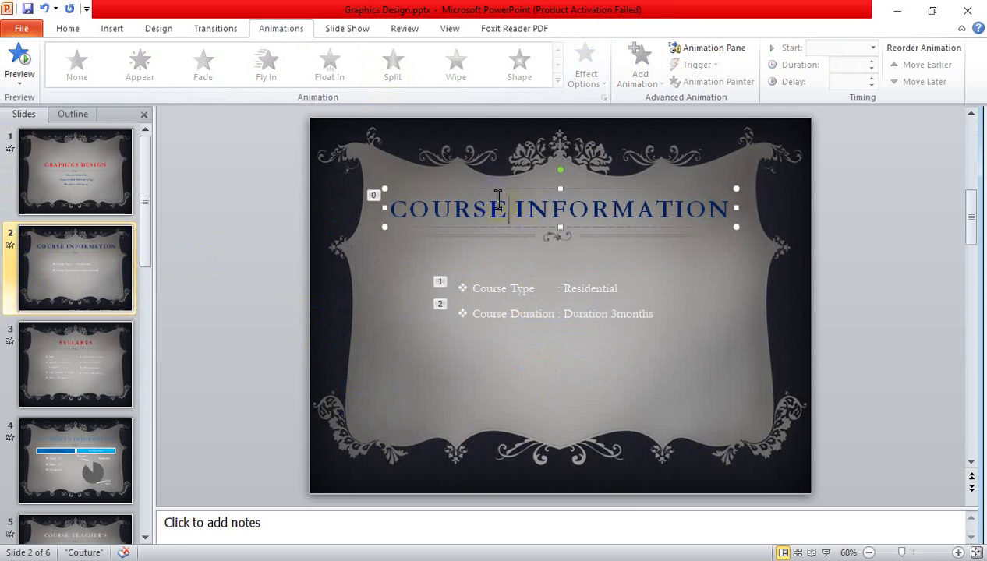
pyautogui.click(392, 66)
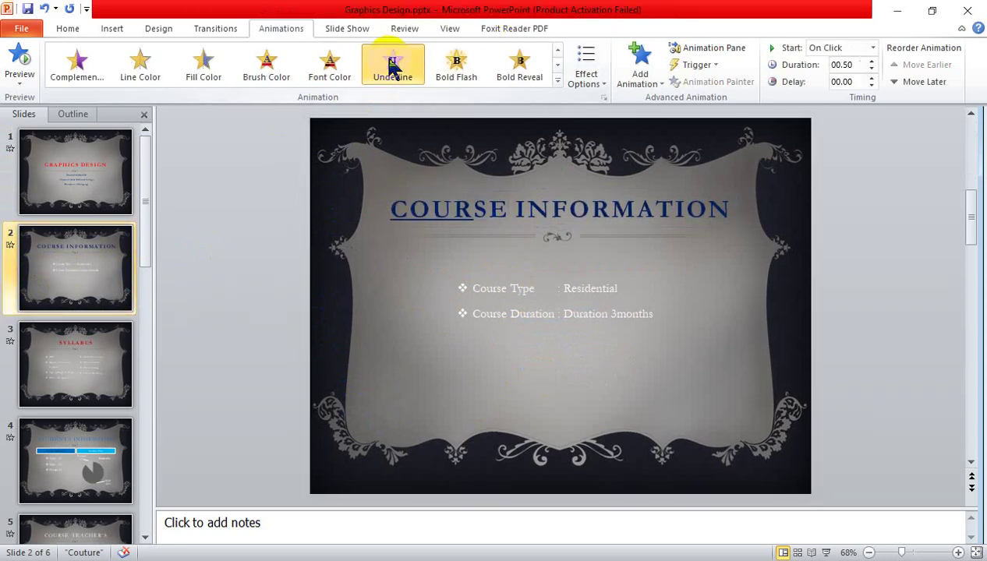
pyautogui.click(458, 76)
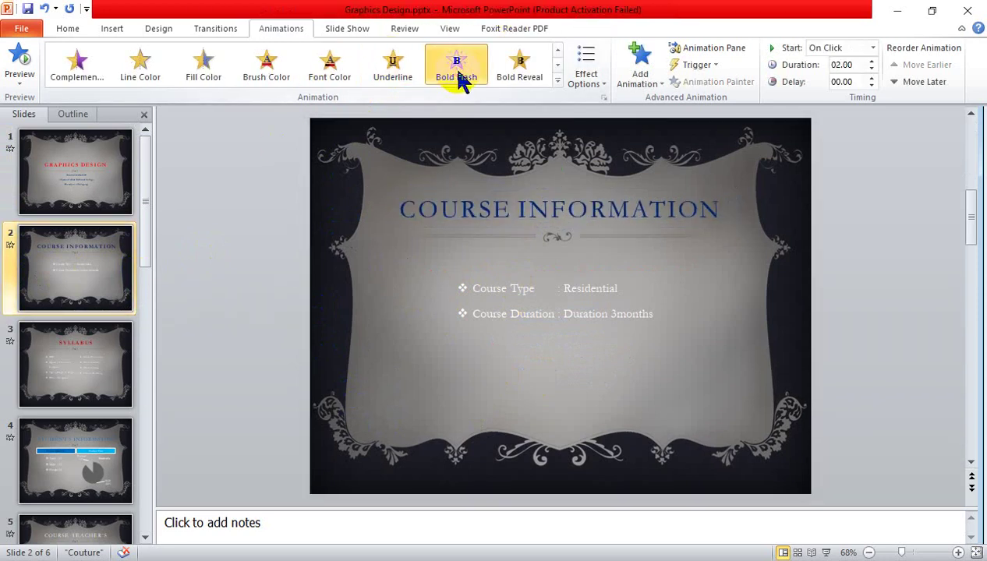
pyautogui.click(520, 77)
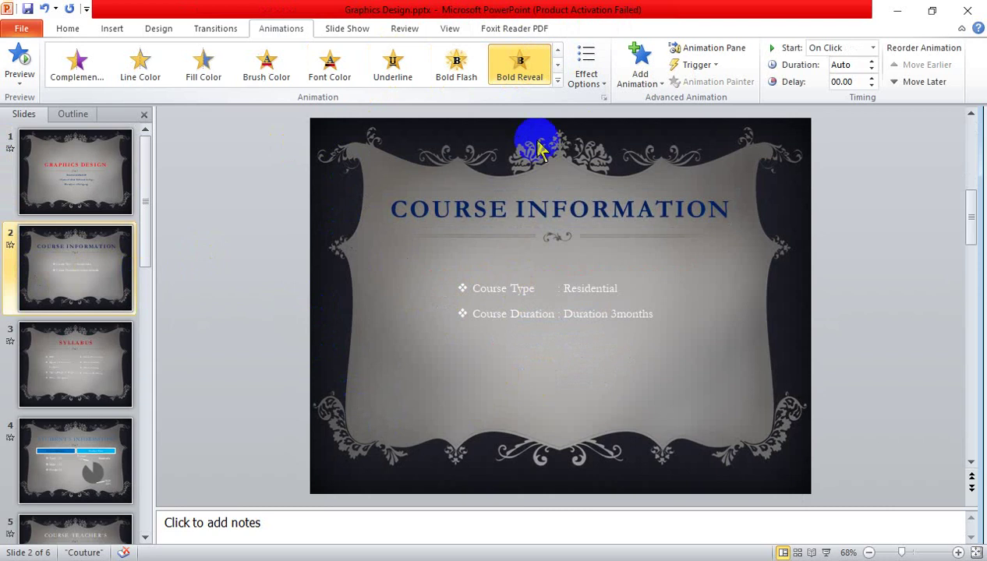
pyautogui.click(844, 82)
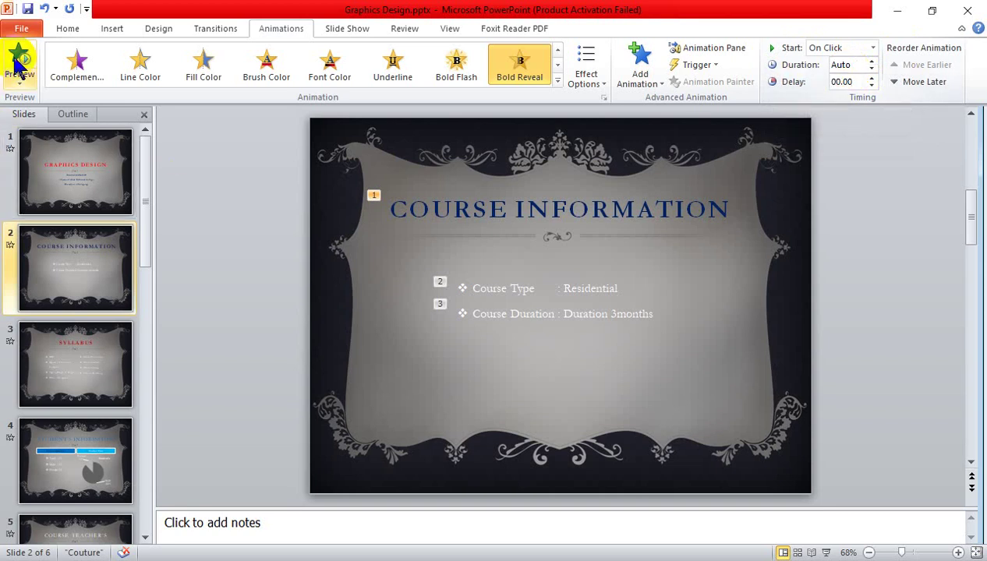
pyautogui.click(489, 290)
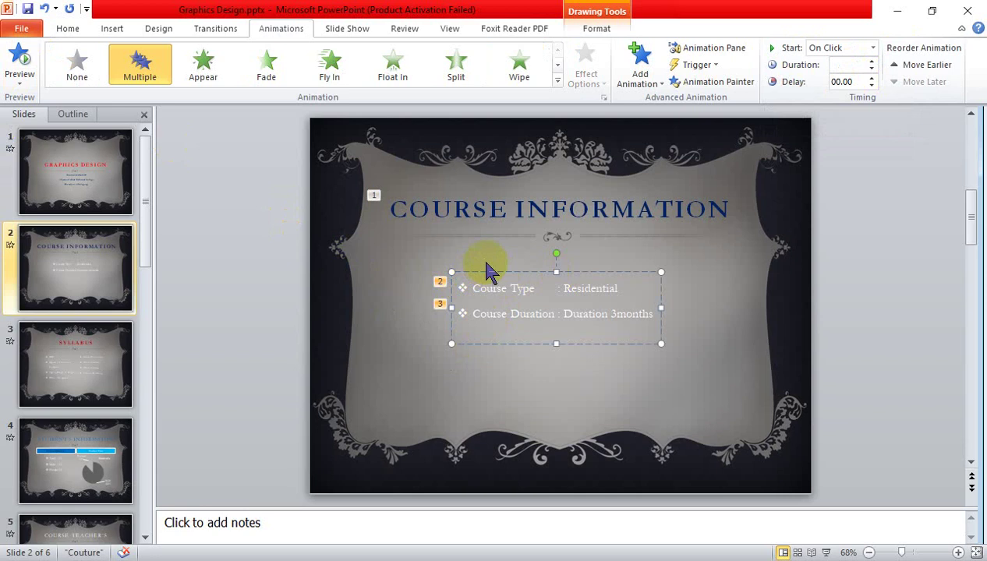
# - Try the Fly Out and Fly In entrance animations on the Course Information title
pyautogui.click(503, 206)
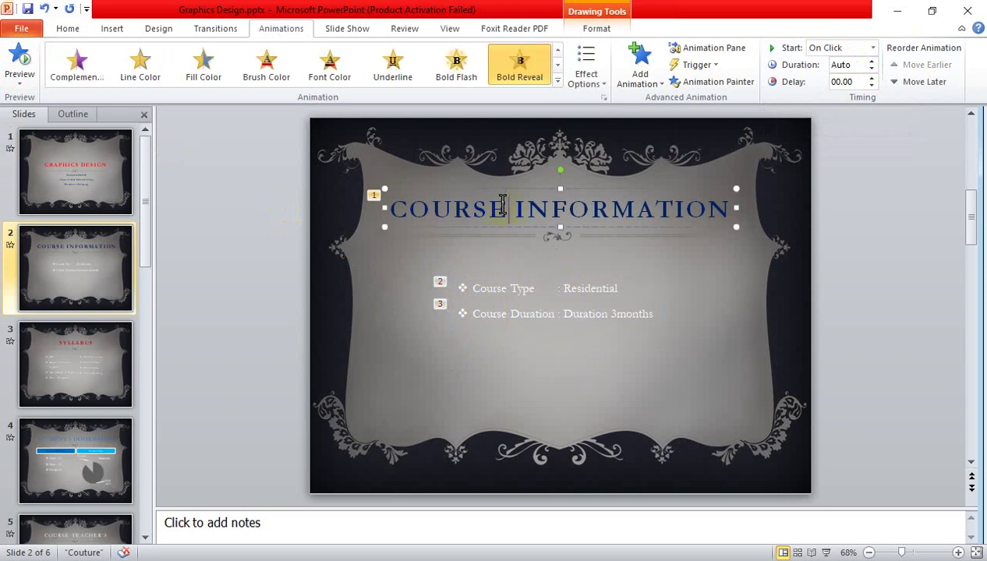
pyautogui.click(558, 80)
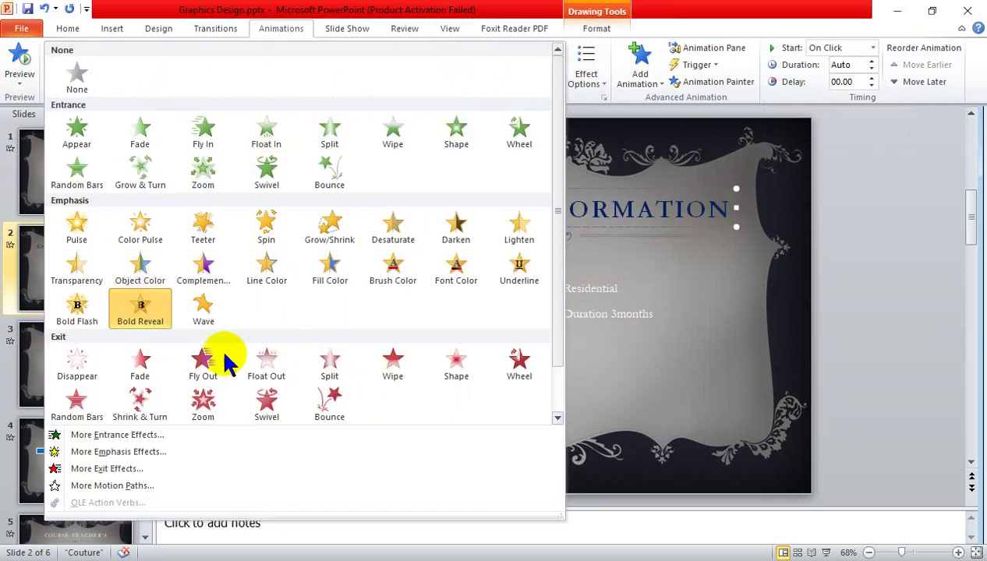
pyautogui.click(201, 364)
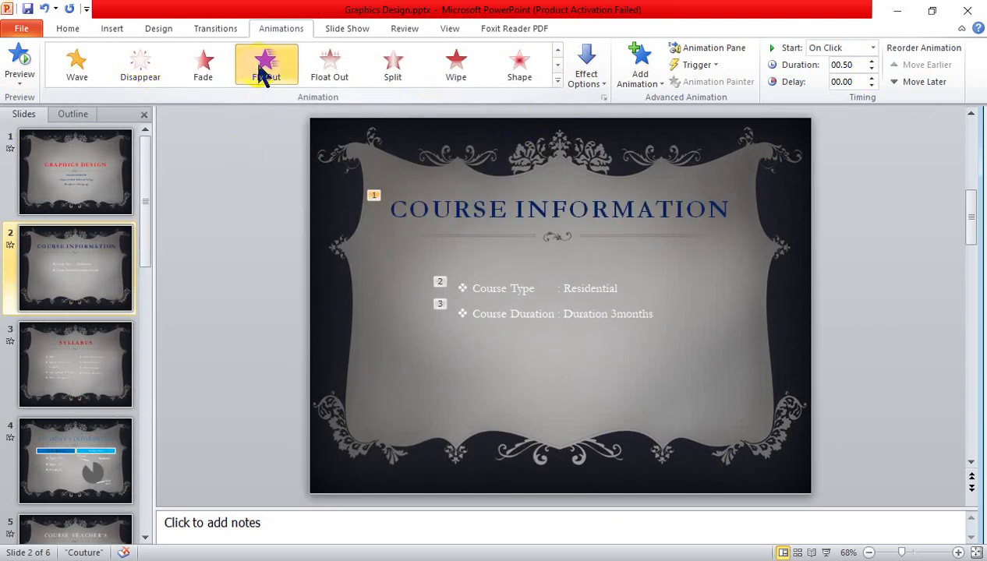
pyautogui.click(557, 80)
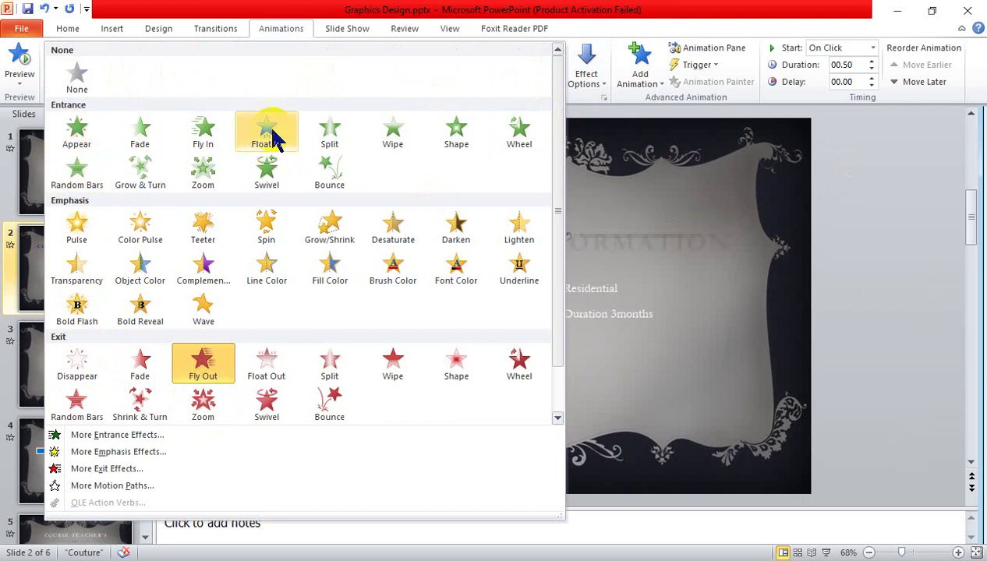
pyautogui.click(222, 132)
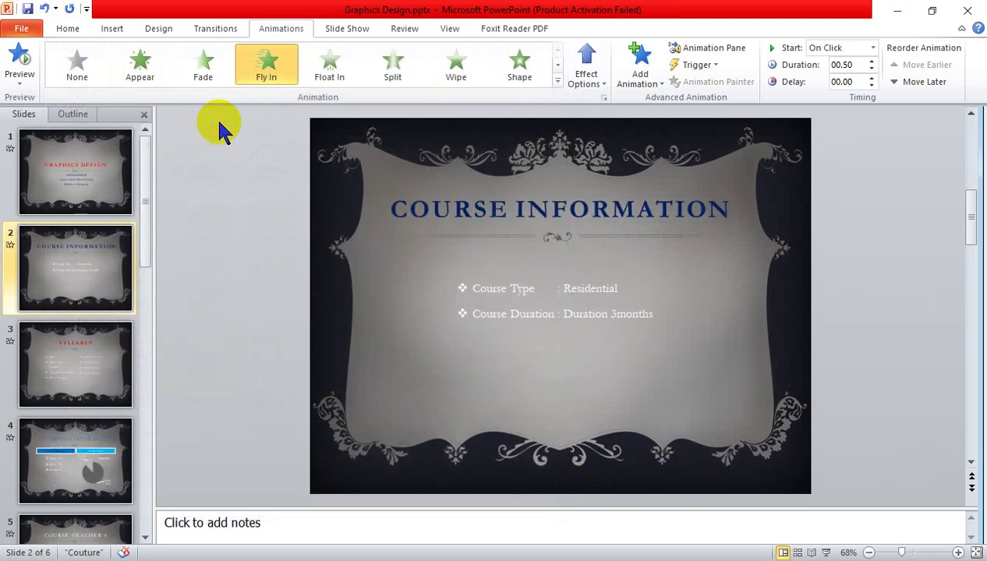
# - After previewing Split and Wipe, apply the two-second Shape animation and pick its shape in Effect Options
pyautogui.click(410, 76)
pyautogui.click(452, 61)
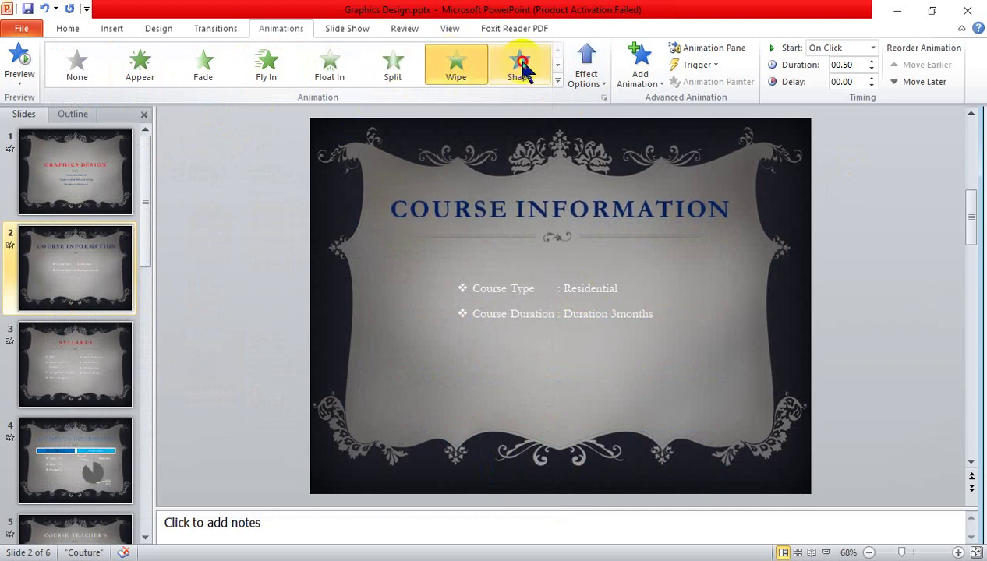
pyautogui.click(521, 64)
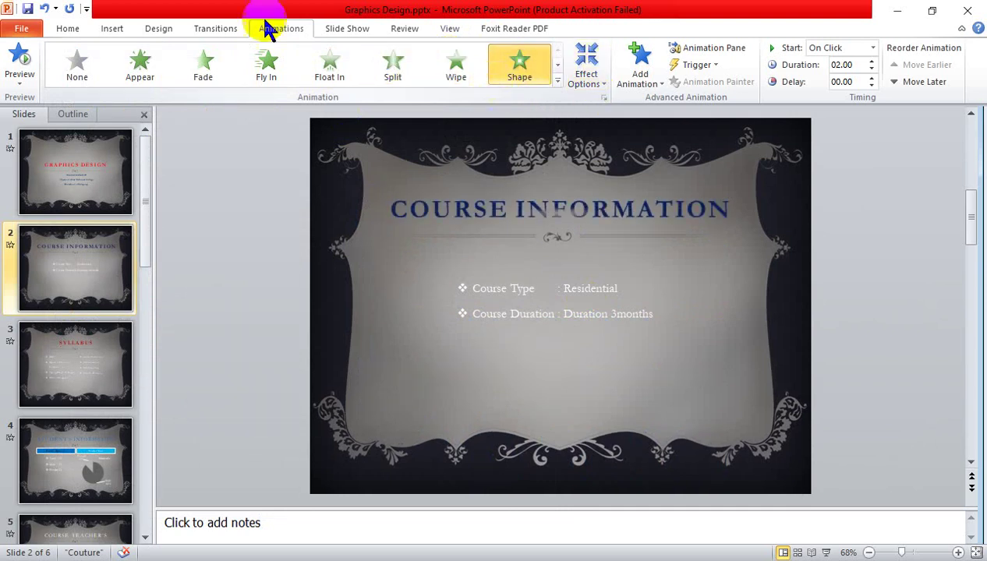
pyautogui.click(596, 78)
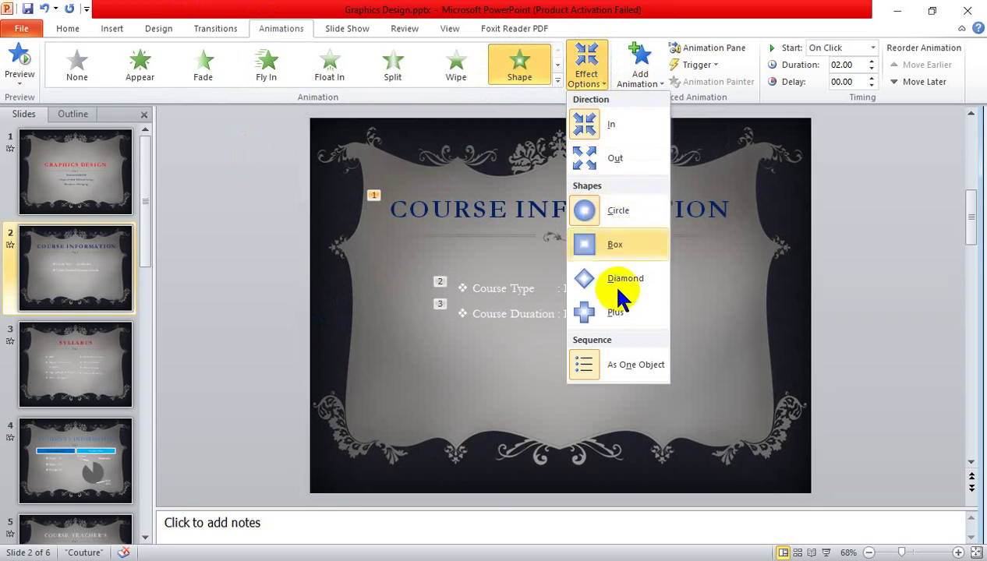
pyautogui.click(616, 313)
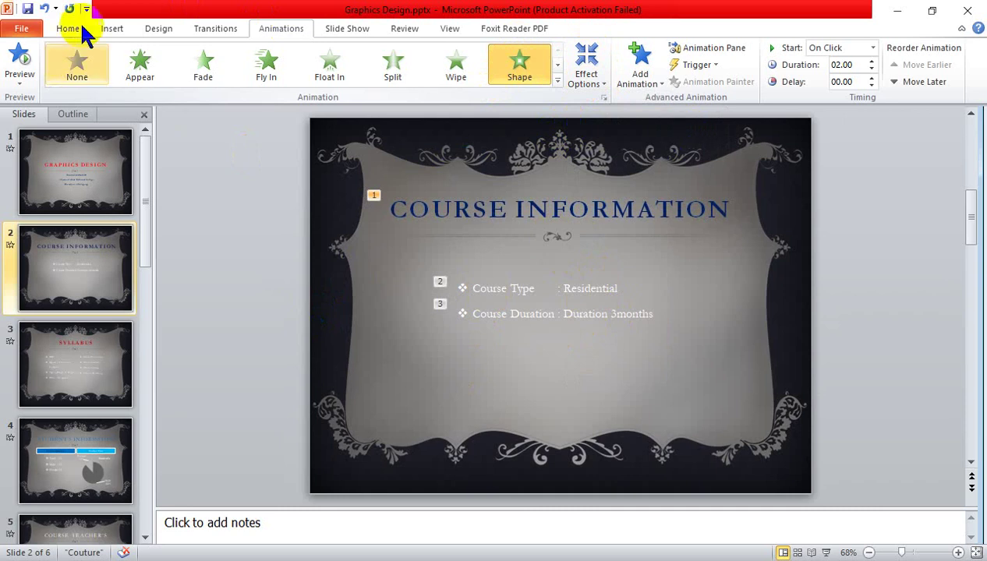
pyautogui.click(365, 36)
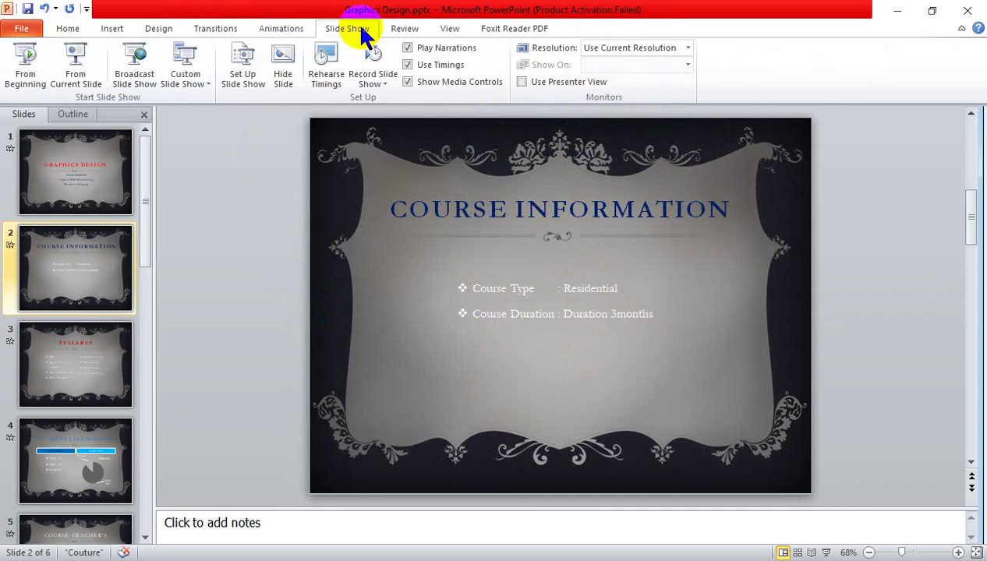
# - Apply the Honeycomb transition to the Course Information slide
pyautogui.click(283, 32)
pyautogui.click(218, 28)
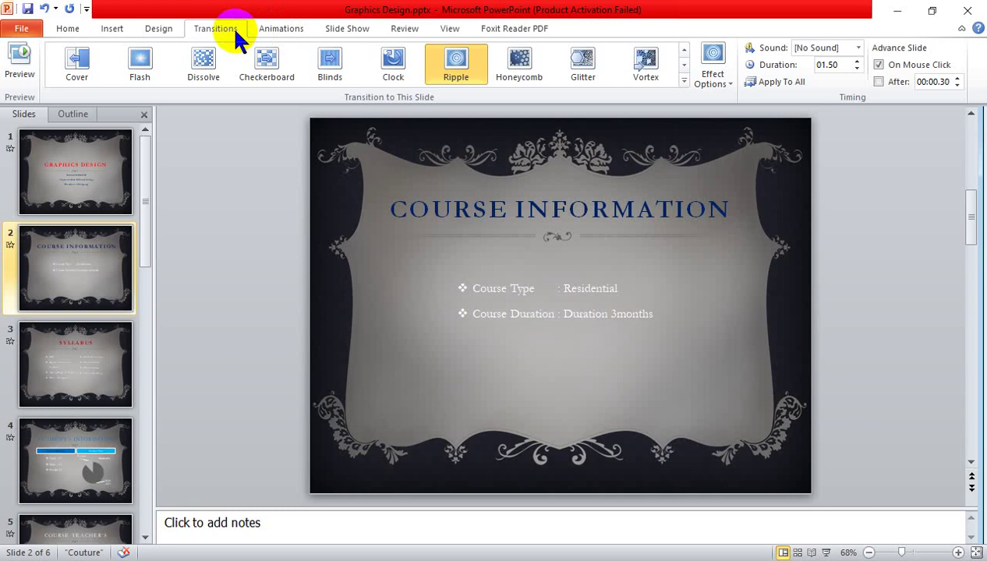
pyautogui.click(119, 172)
pyautogui.click(523, 148)
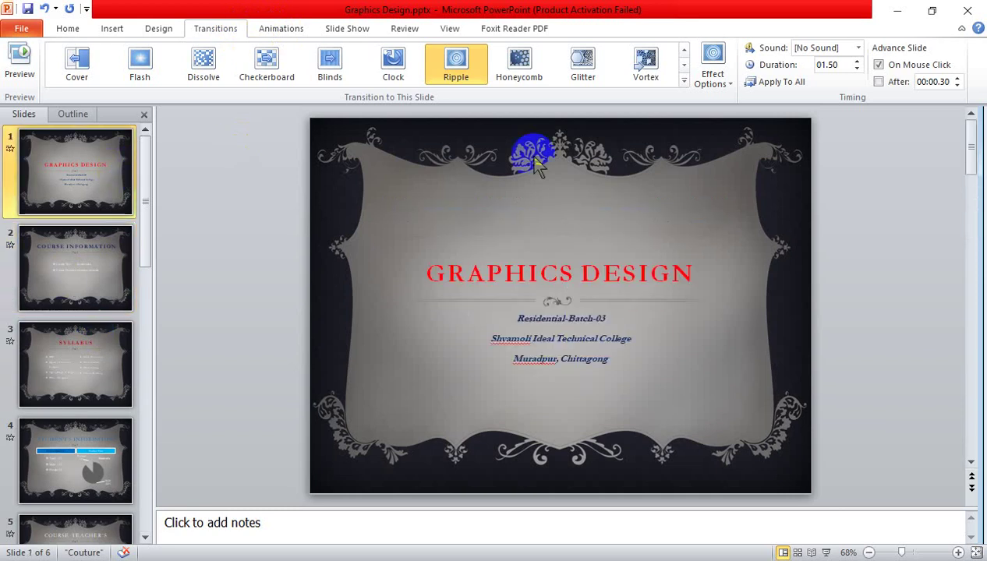
pyautogui.click(72, 261)
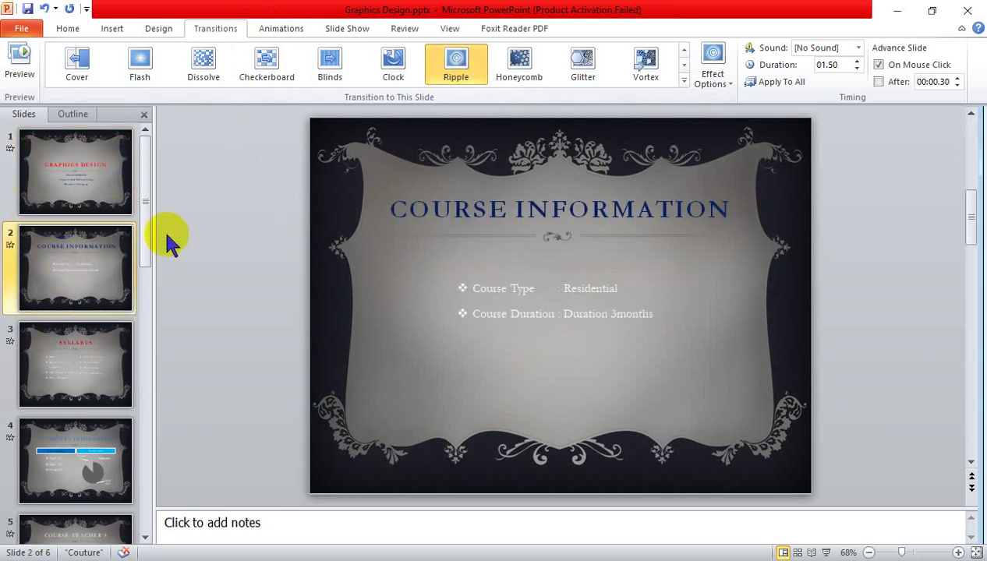
pyautogui.click(523, 59)
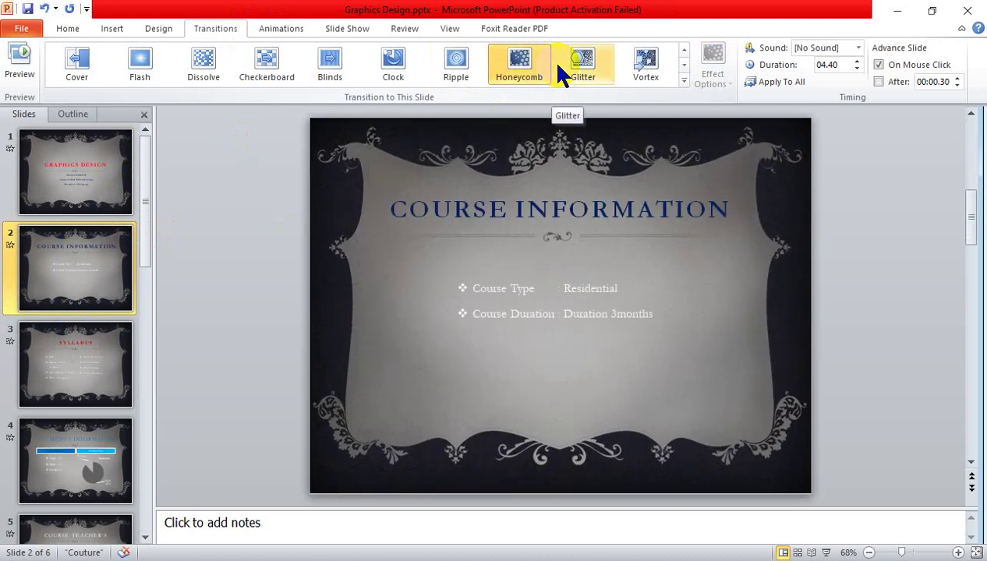
# - Give the Syllabus slide a Vortex transition after trying Dissolve
pyautogui.click(59, 341)
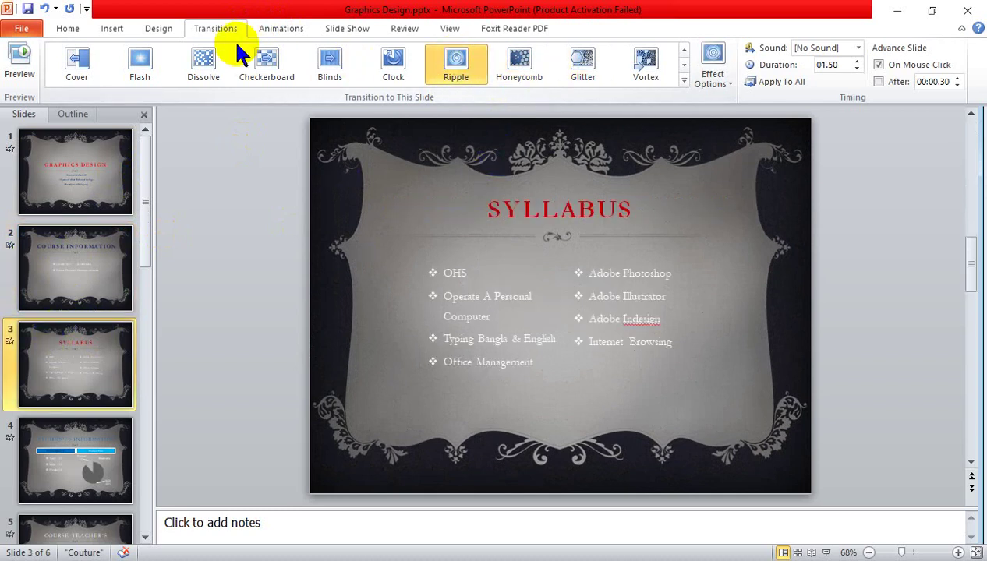
pyautogui.click(209, 62)
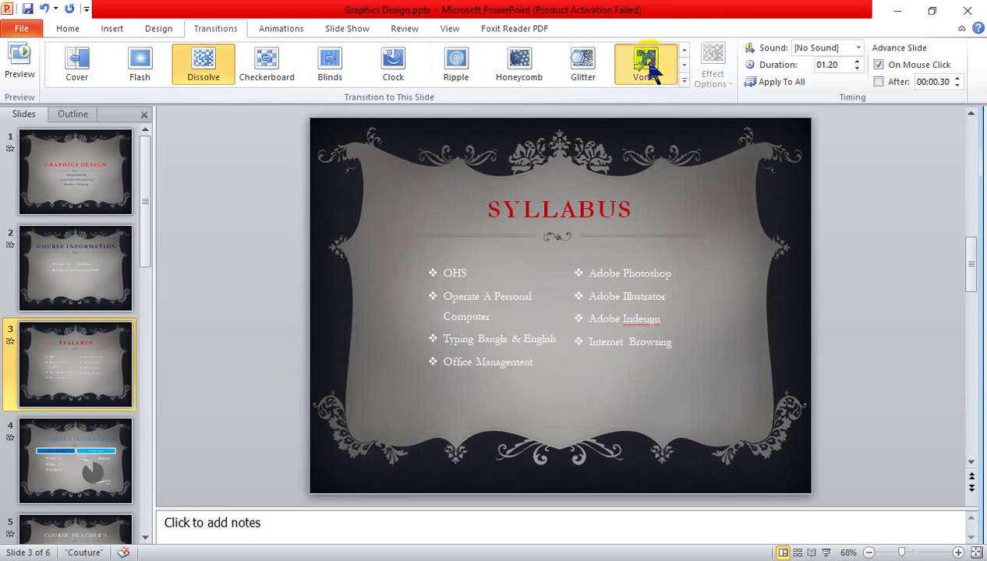
pyautogui.click(651, 69)
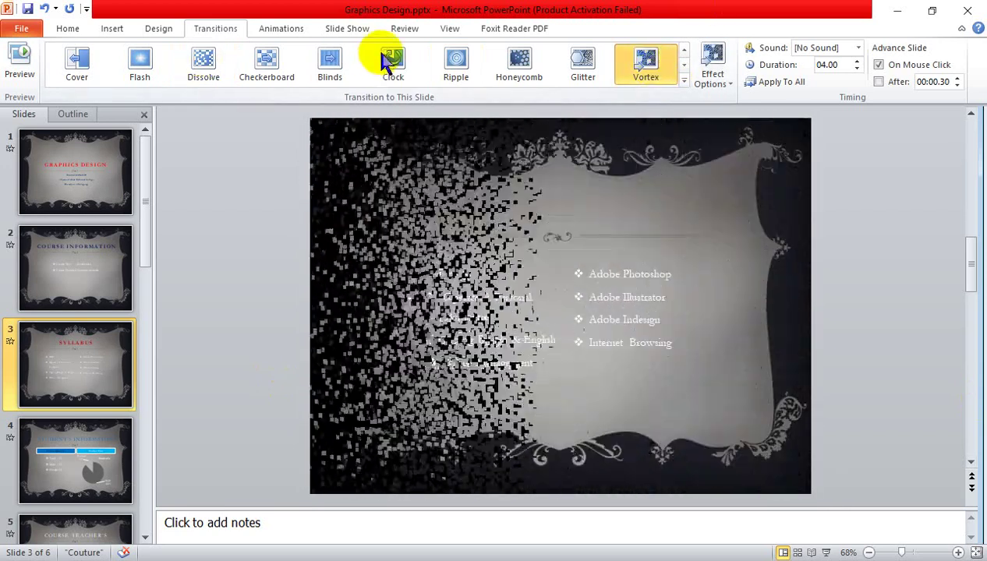
pyautogui.click(357, 32)
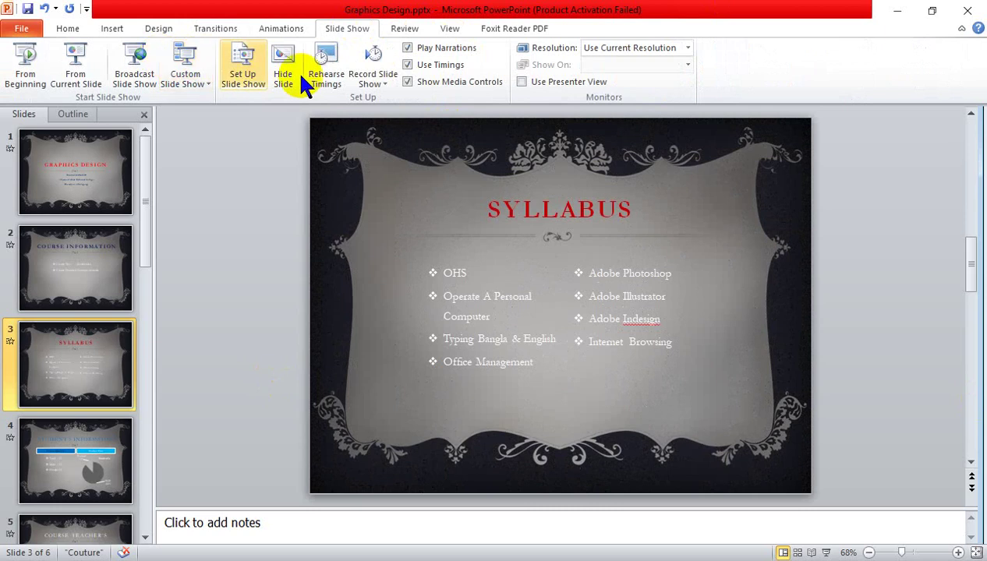
pyautogui.click(25, 64)
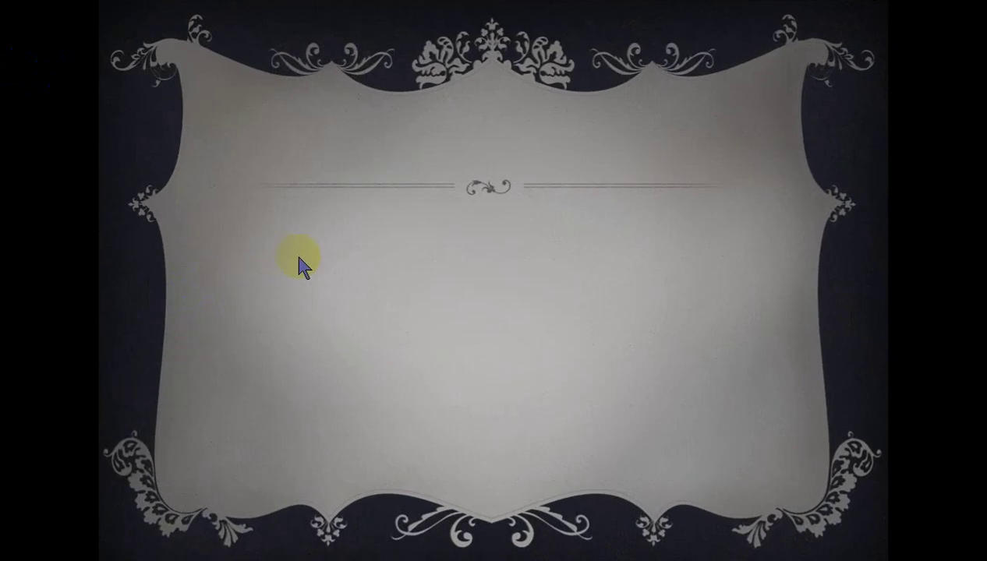
pyautogui.click(333, 229)
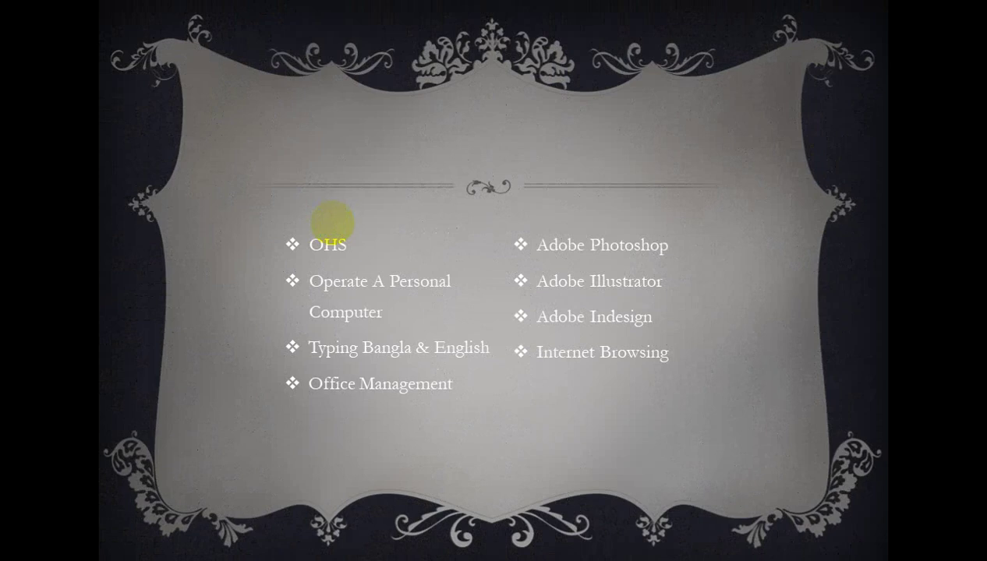
pyautogui.press('Escape')
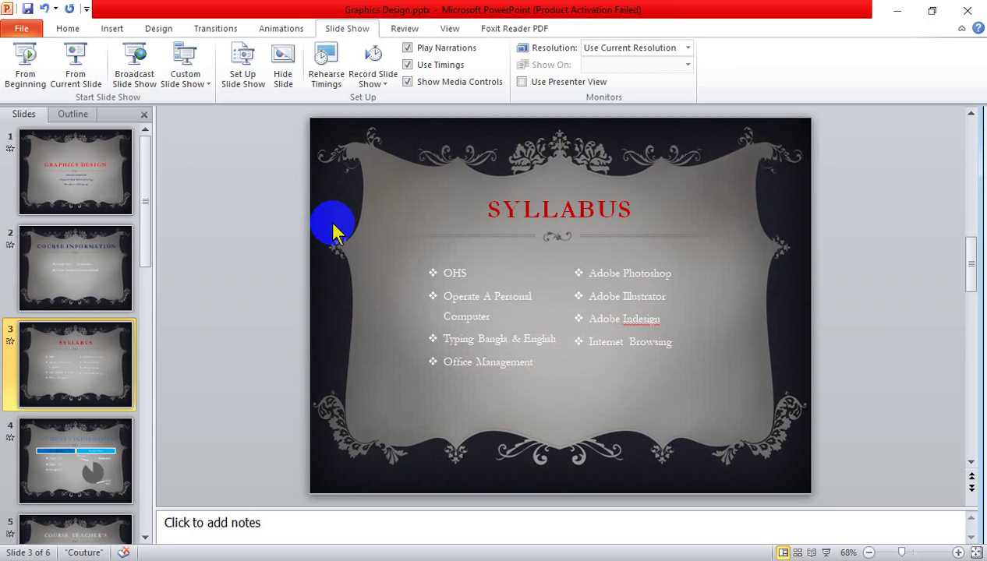
# - Scroll back to the Graphics Design title slide and start the slide show from slide 1
pyautogui.press('End')
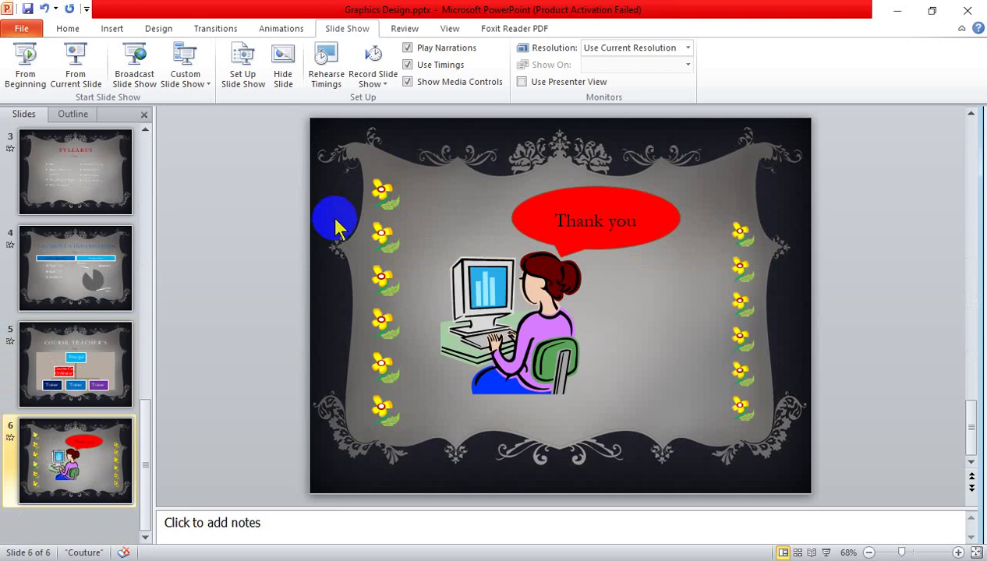
pyautogui.scroll(3, 337, 226)
pyautogui.scroll(1, 336, 226)
pyautogui.scroll(1, 336, 227)
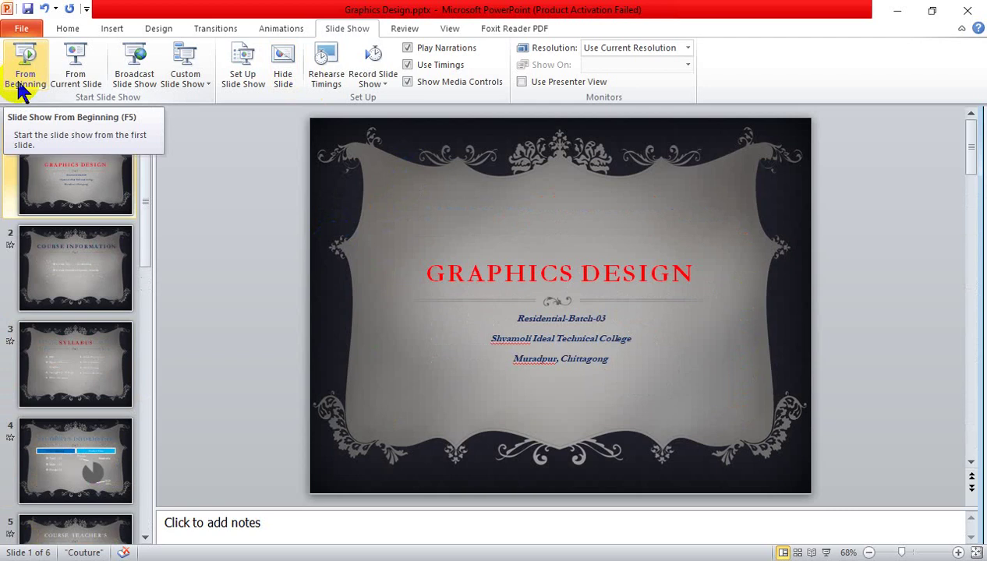
pyautogui.click(78, 58)
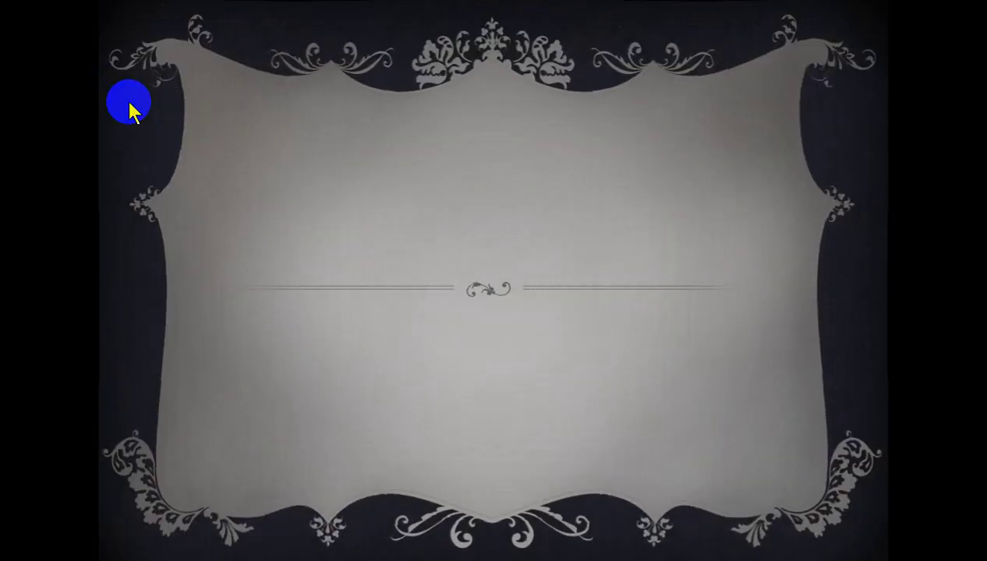
# - End the show, play from the Student's Information slide (4 of 6), then exit back to editing
pyautogui.press('Escape')
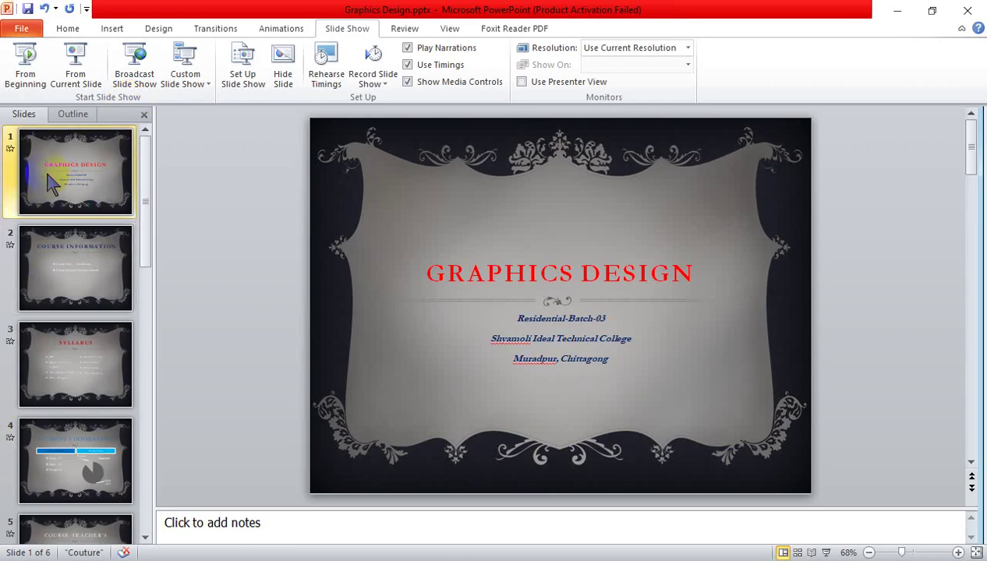
pyautogui.click(51, 448)
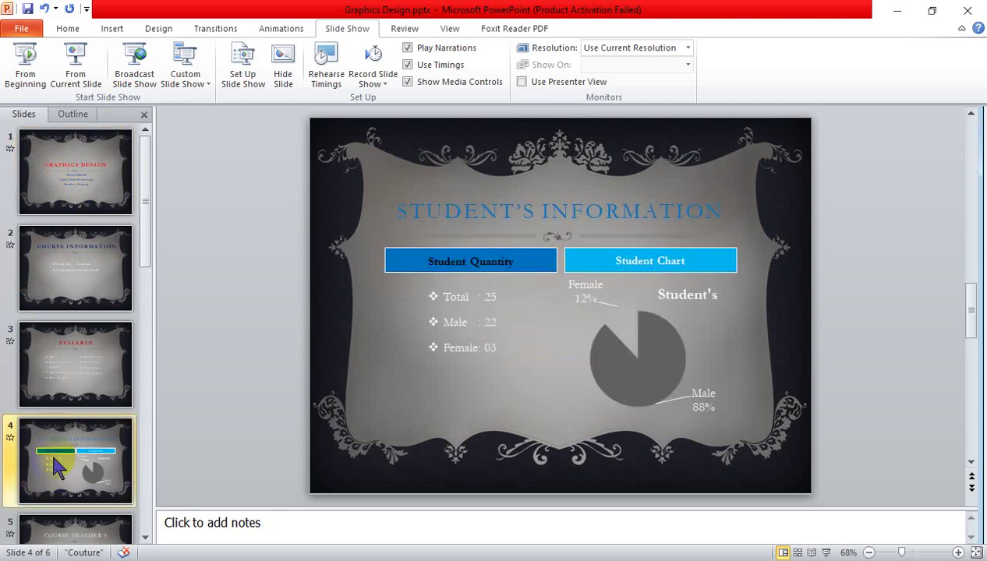
pyautogui.click(78, 70)
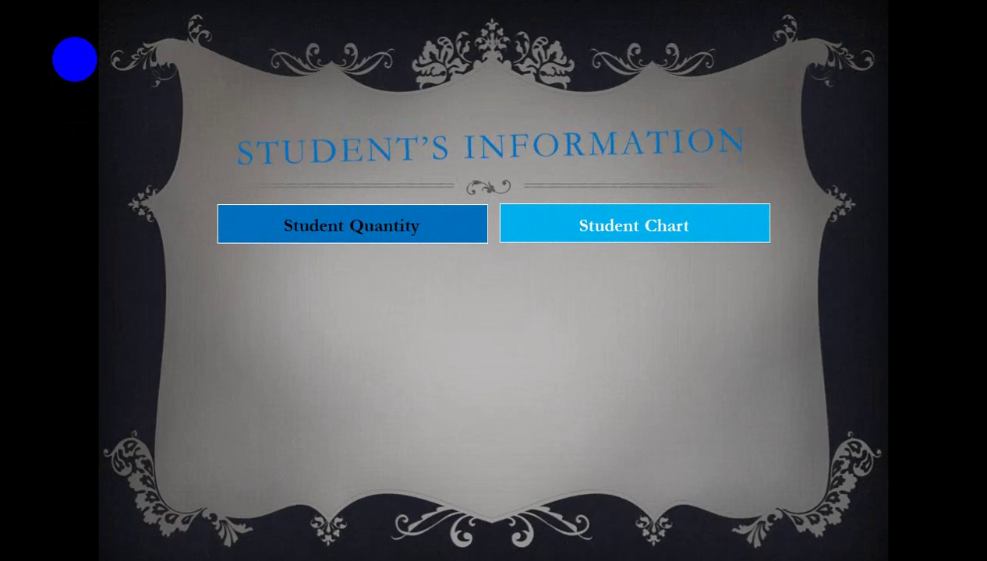
pyautogui.press('Escape')
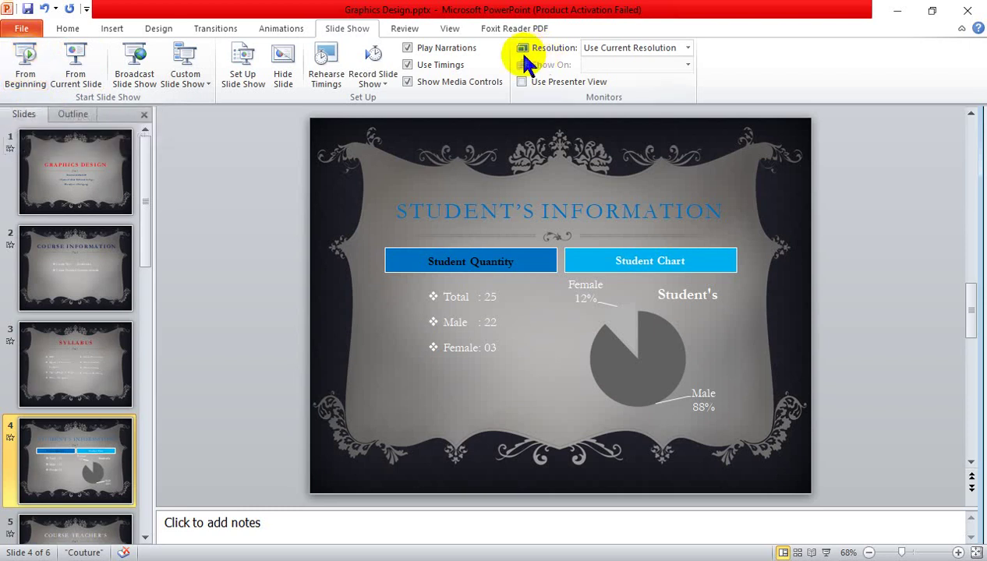
# - Select the Thank you slide 6 and insert a new blank slide 7 with Ctrl+M
pyautogui.click(79, 33)
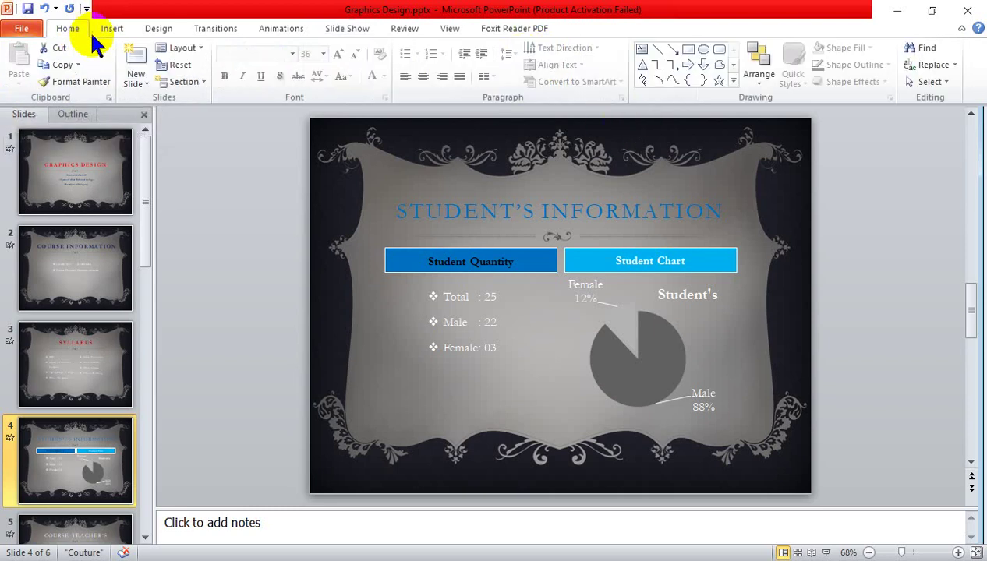
pyautogui.click(114, 28)
pyautogui.scroll(-3, 71, 385)
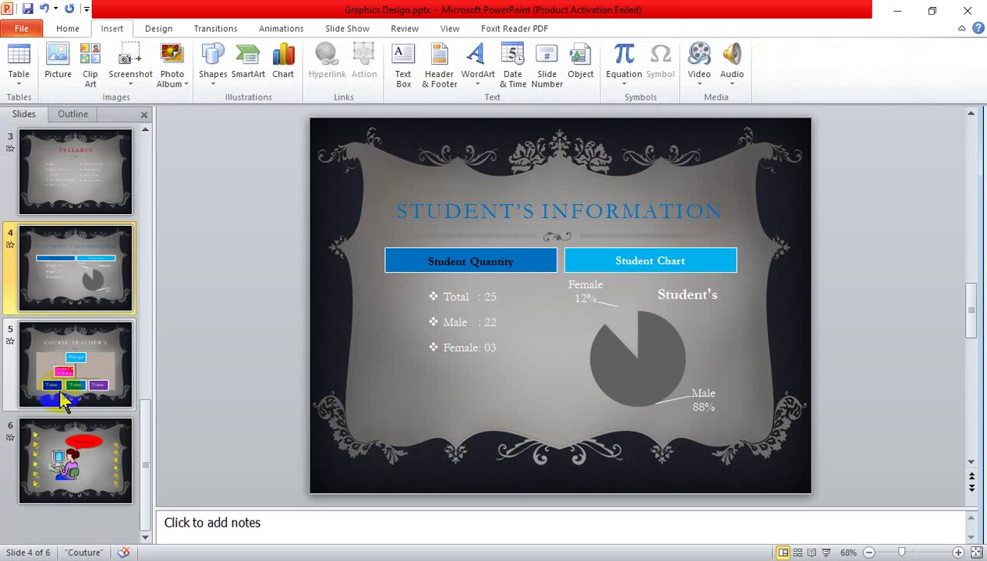
pyautogui.click(86, 448)
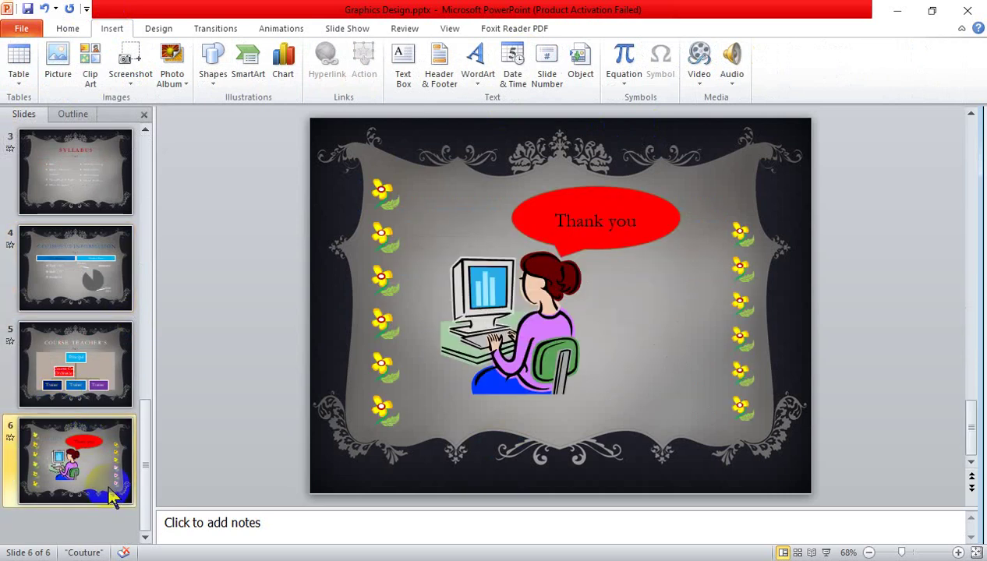
pyautogui.hotkey('ctrl', 'n')
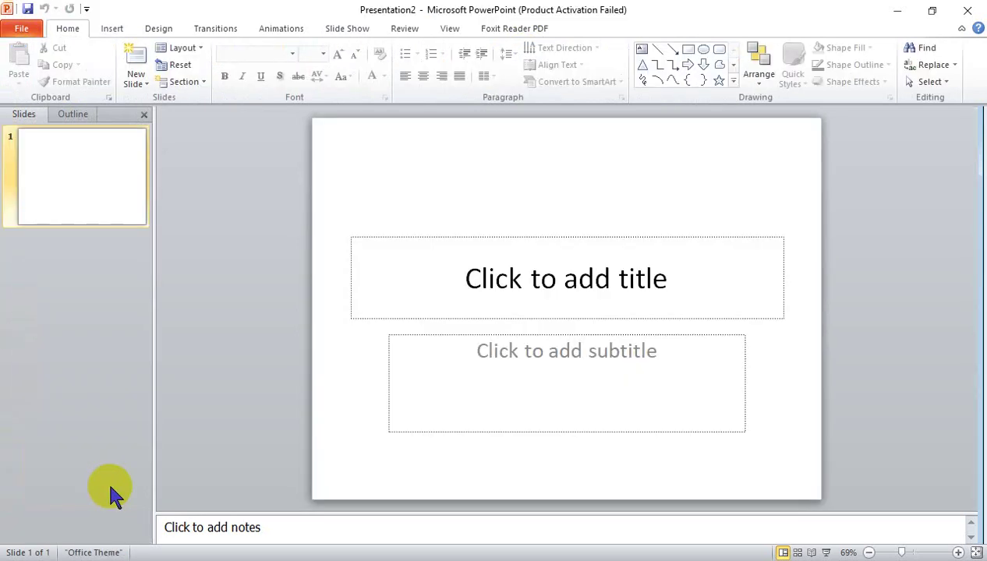
pyautogui.hotkey('alt', 'Tab')
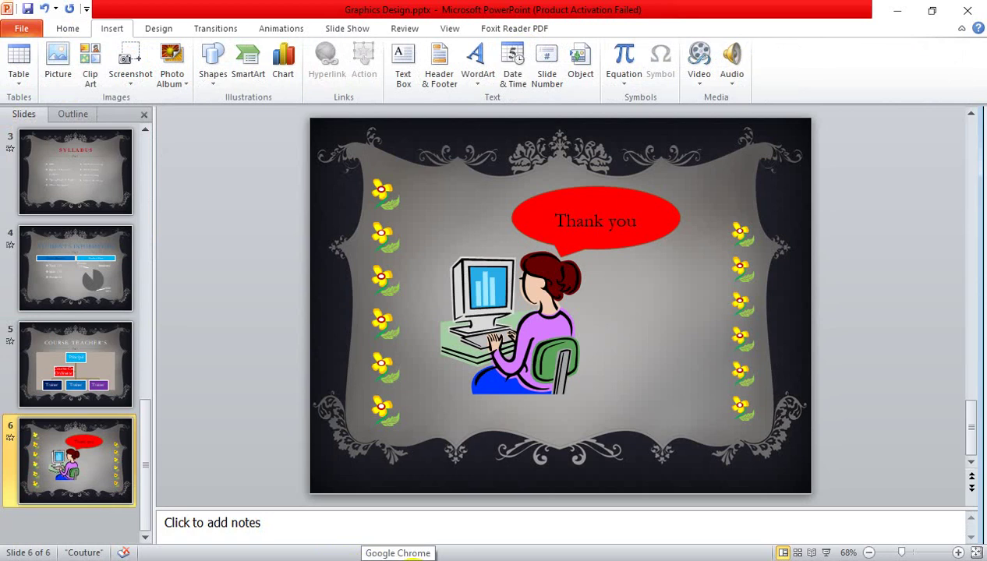
pyautogui.hotkey('ctrl', 'm')
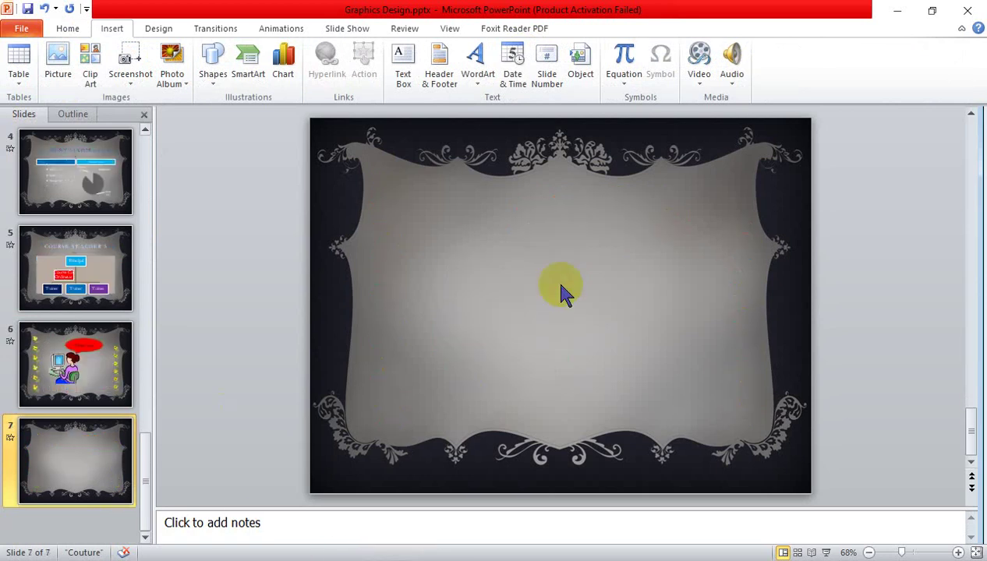
pyautogui.click(557, 285)
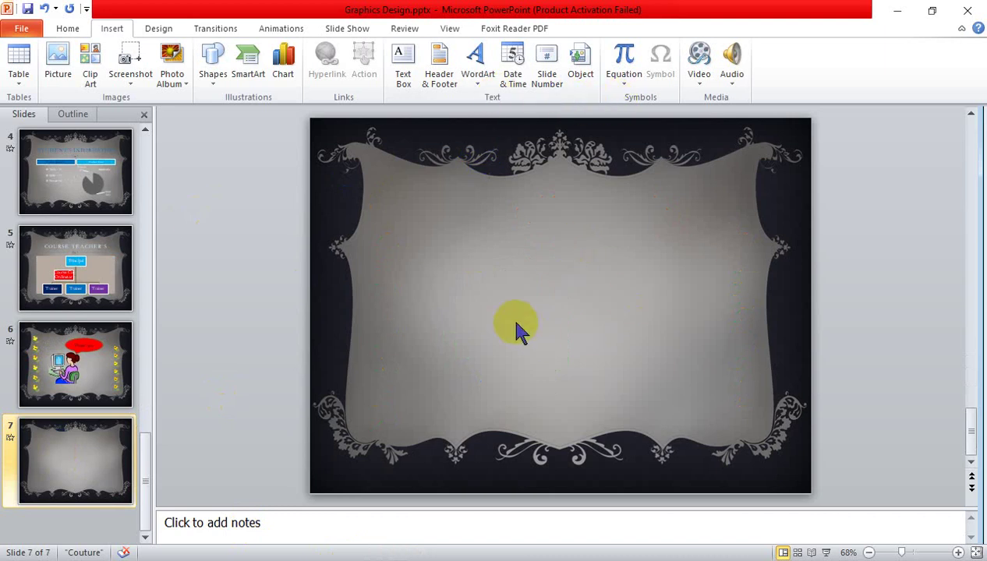
# - Minimize both PowerPoint windows and close the empty Word document
pyautogui.click(898, 10)
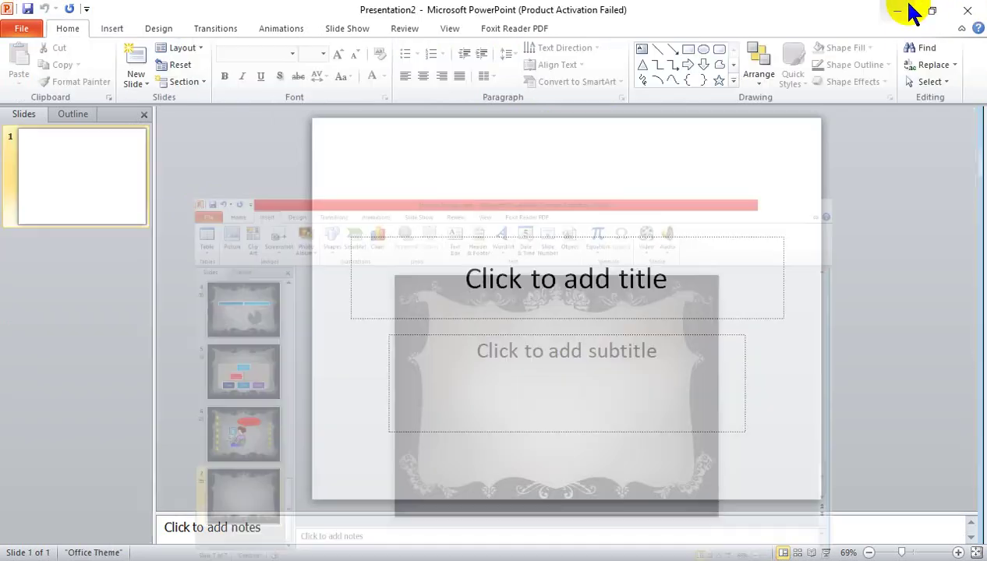
pyautogui.click(898, 10)
pyautogui.click(968, 10)
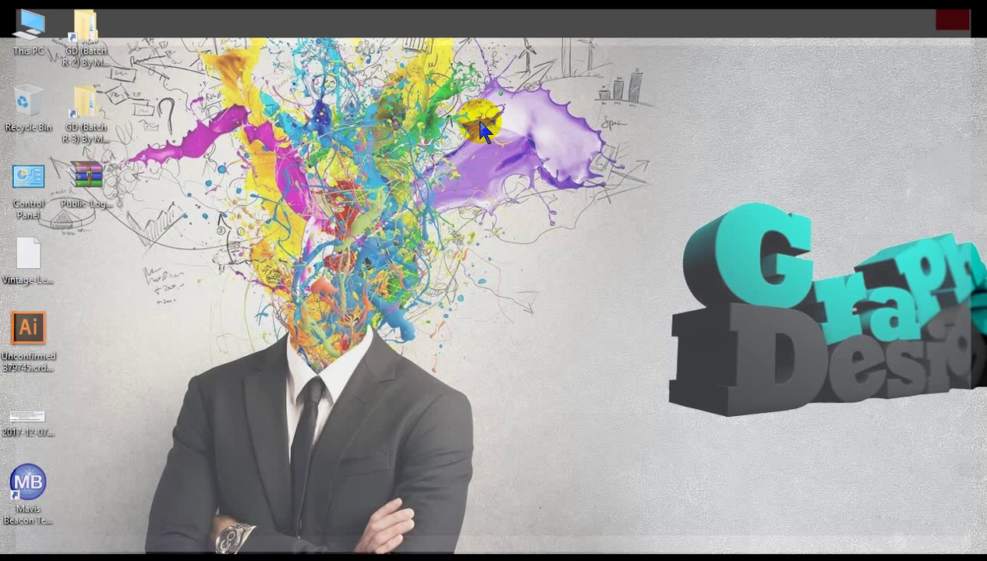
# - View the desktop Personalize background page, close it, and open the GD (Batch R-2) folder
pyautogui.rightClick(237, 141)
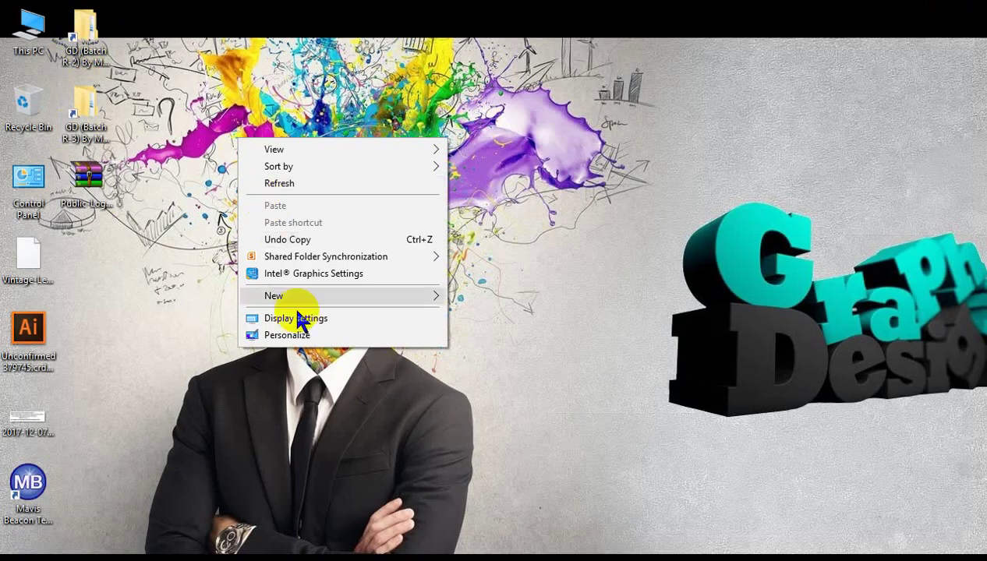
pyautogui.click(305, 341)
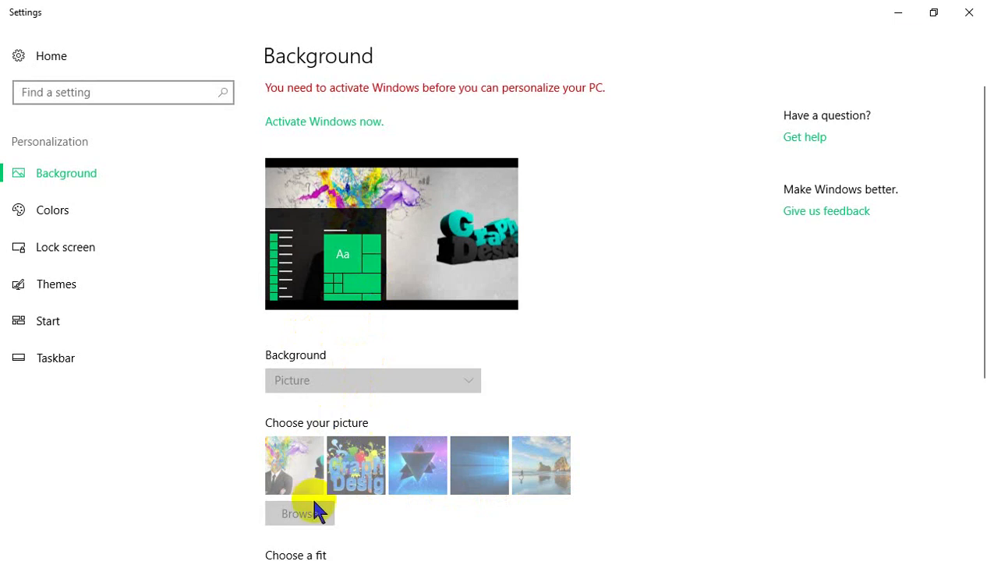
pyautogui.click(981, 10)
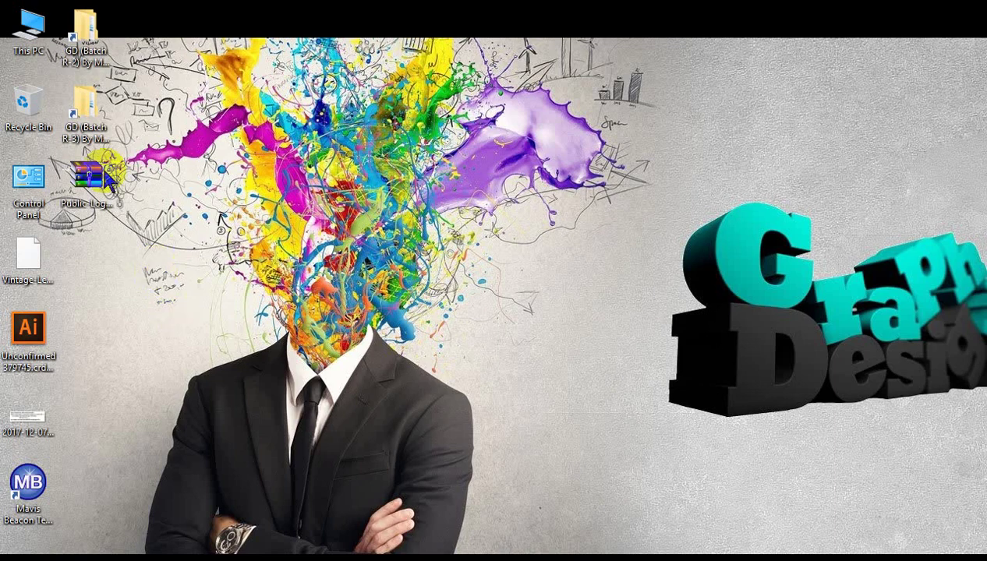
pyautogui.doubleClick(88, 31)
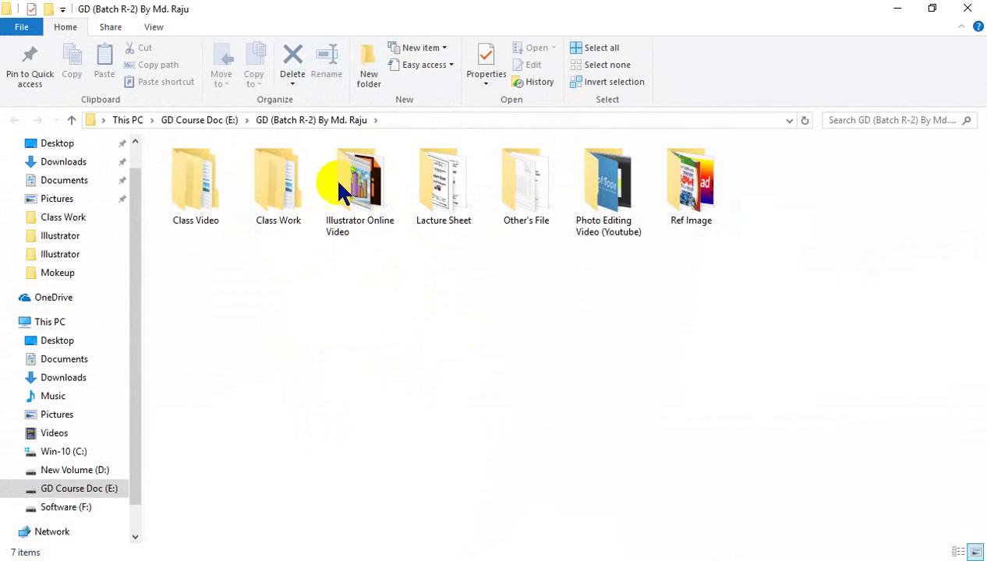
# - Go to GD (Batch R-3) > Class Work > Ms Office > Excel and show it as Large icons
pyautogui.hotkey('alt', 'F4')
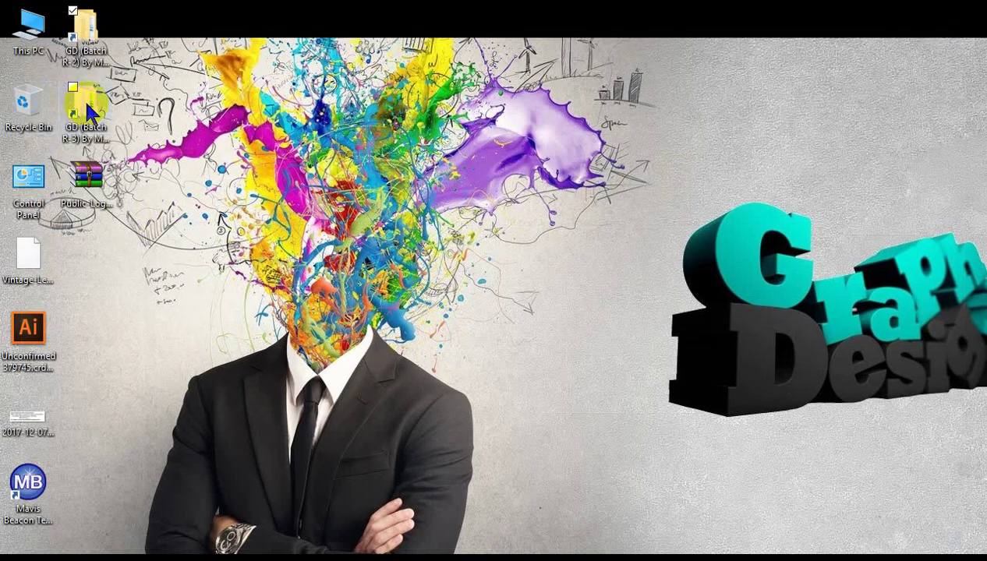
pyautogui.doubleClick(88, 112)
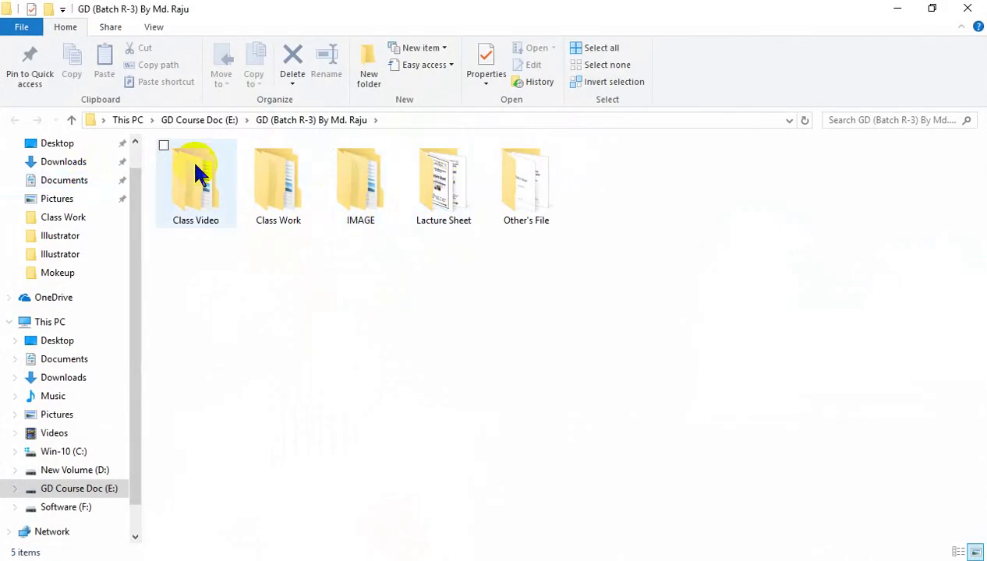
pyautogui.doubleClick(280, 191)
pyautogui.doubleClick(216, 168)
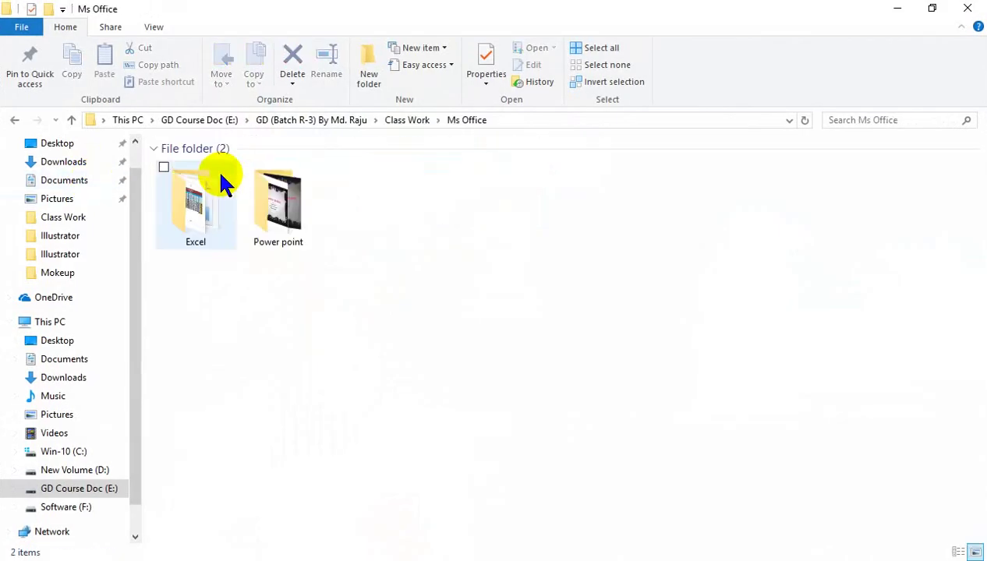
pyautogui.doubleClick(219, 234)
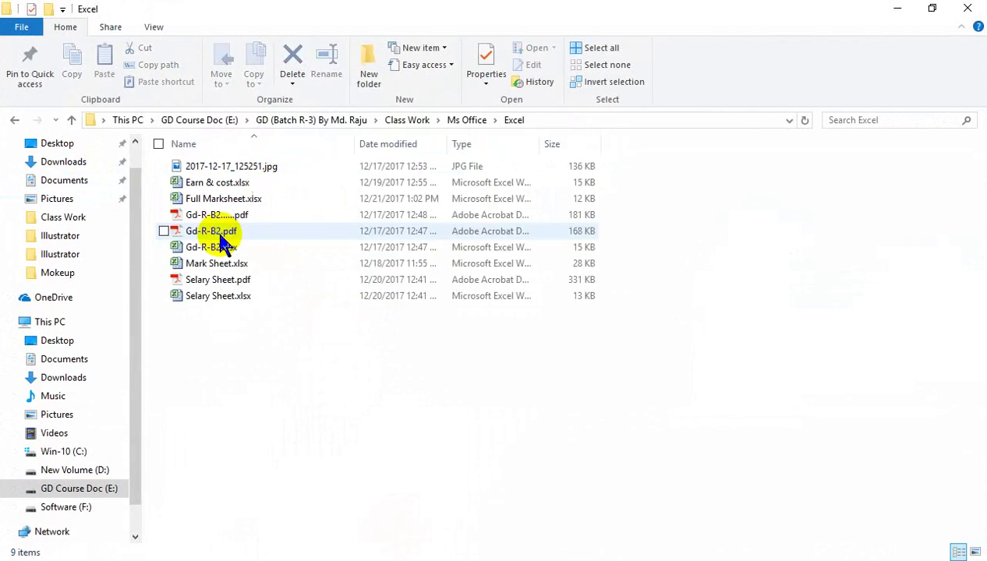
pyautogui.click(967, 551)
pyautogui.click(198, 194)
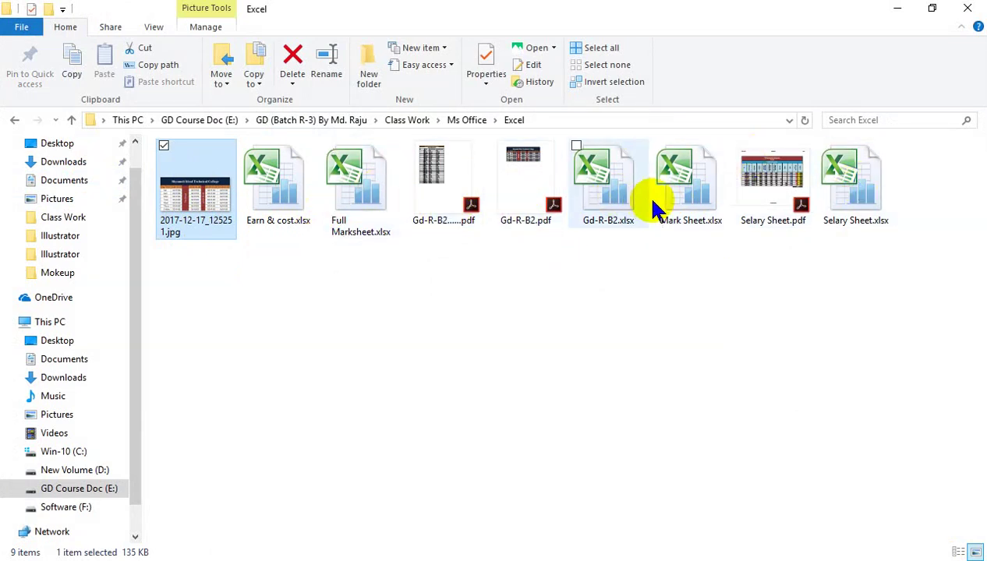
# - Open Gd-R-B2.xlsx, dismiss the activation notice, scroll through it, and close it
pyautogui.click(610, 198)
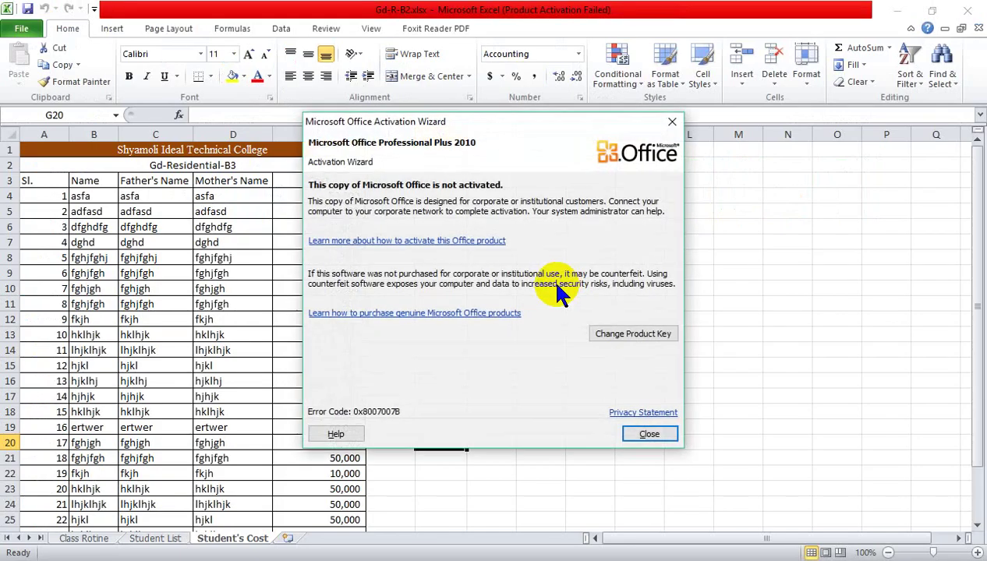
pyautogui.click(651, 434)
pyautogui.scroll(-6, 156, 283)
pyautogui.scroll(6, 161, 271)
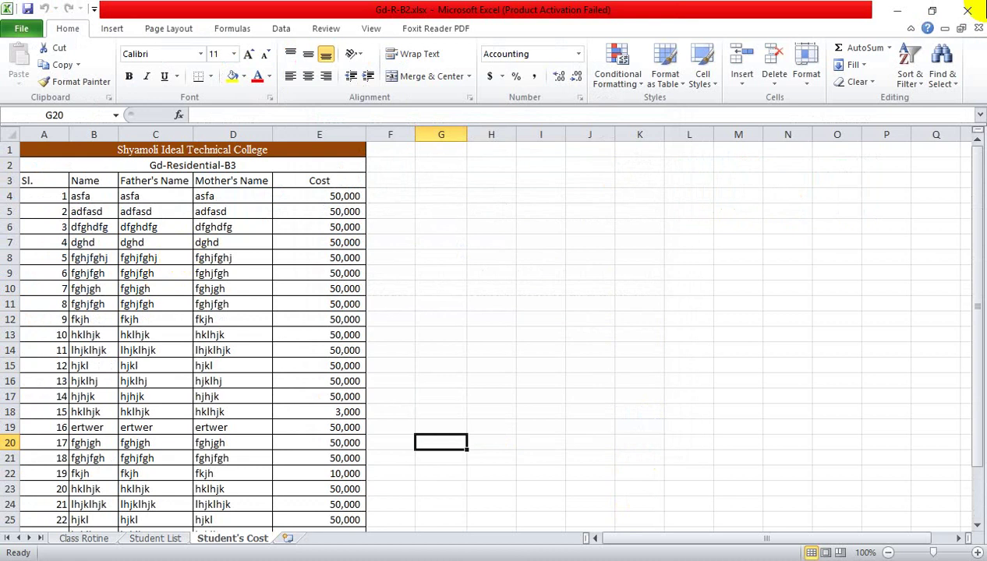
pyautogui.click(967, 10)
# - Open Mark Sheet.xlsx, dismiss the activation notice, scroll through it, and close Excel
pyautogui.click(689, 195)
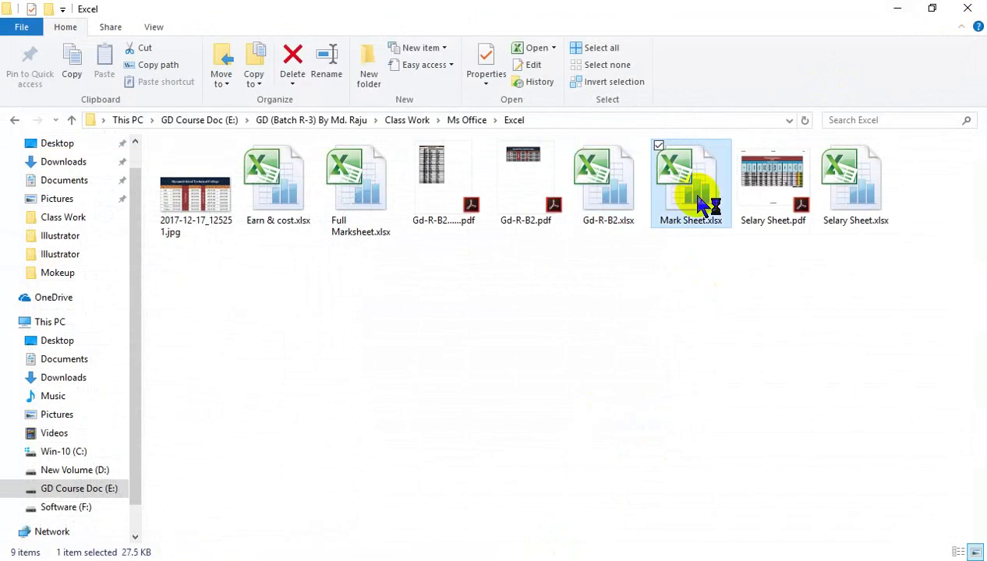
pyautogui.scroll(-3, 385, 363)
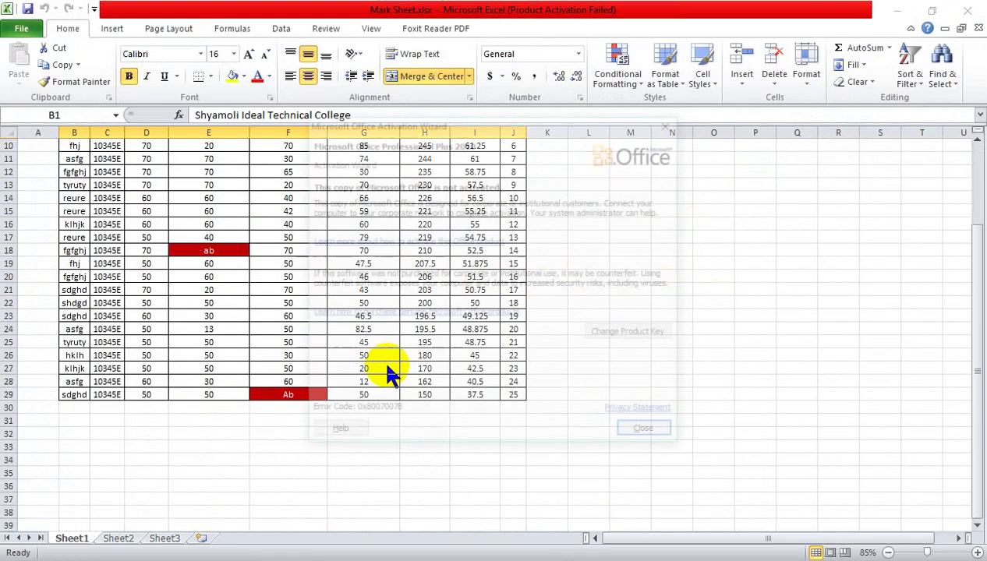
pyautogui.click(645, 493)
pyautogui.scroll(3, 265, 363)
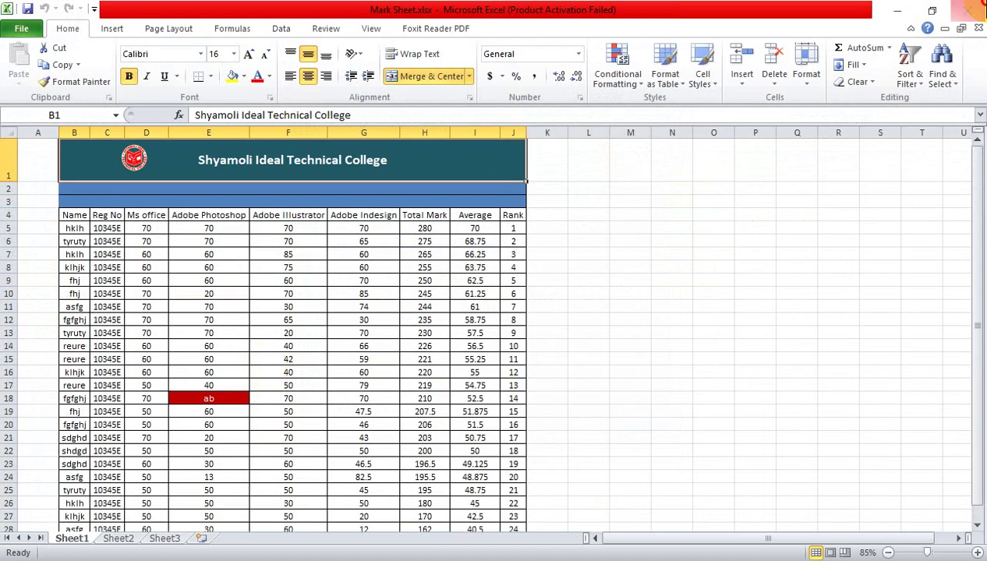
pyautogui.click(967, 9)
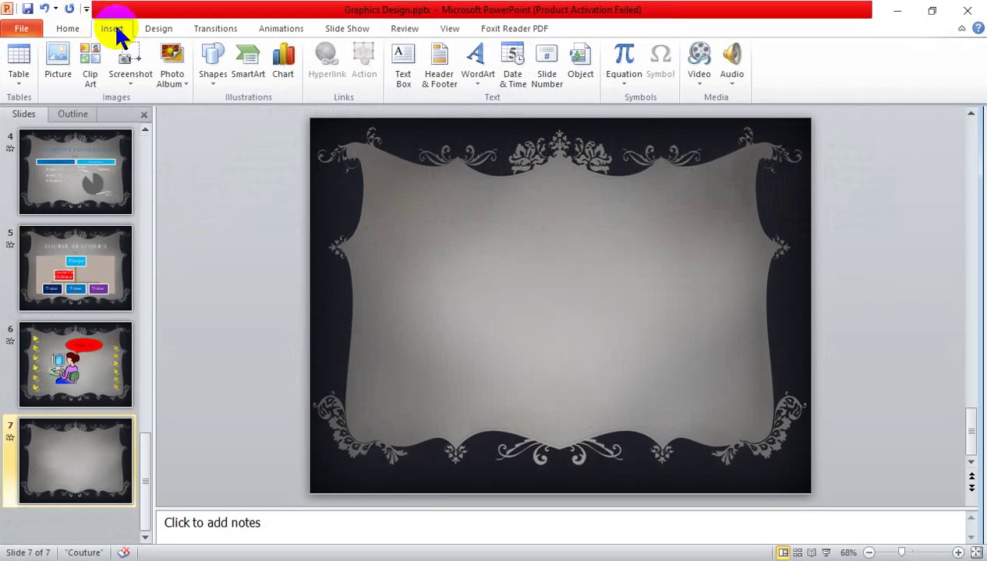
pyautogui.click(173, 81)
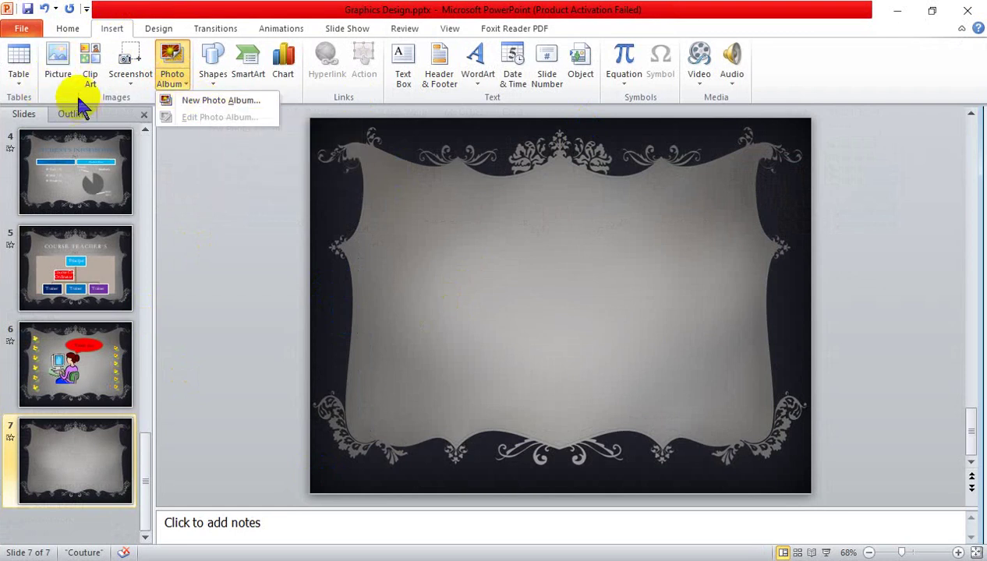
pyautogui.click(92, 74)
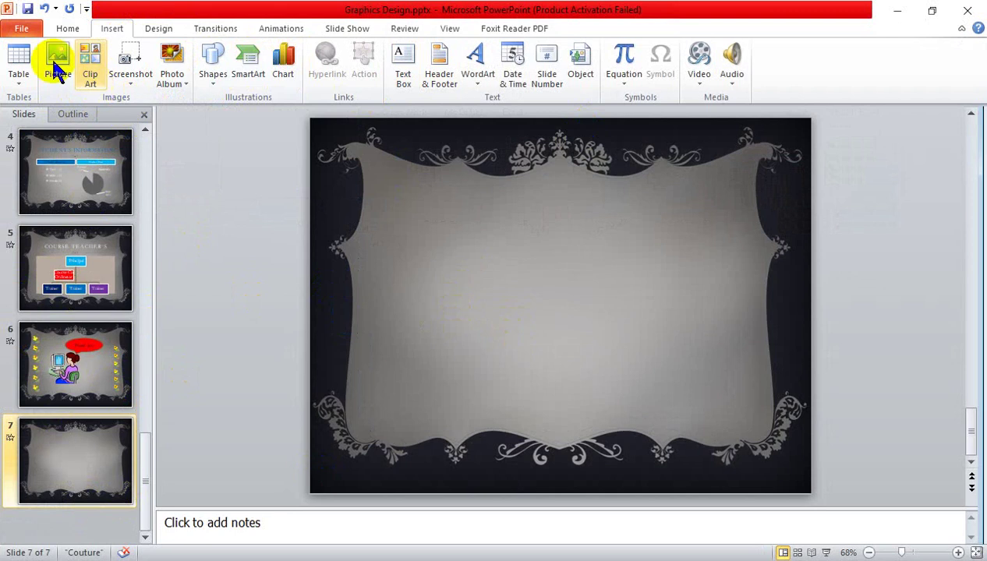
pyautogui.click(70, 28)
pyautogui.click(199, 53)
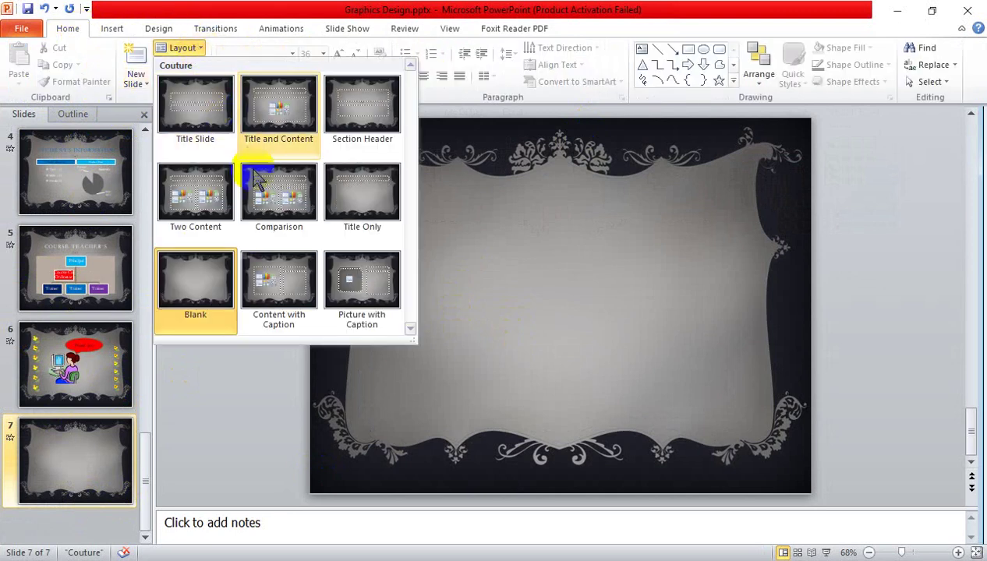
pyautogui.click(197, 208)
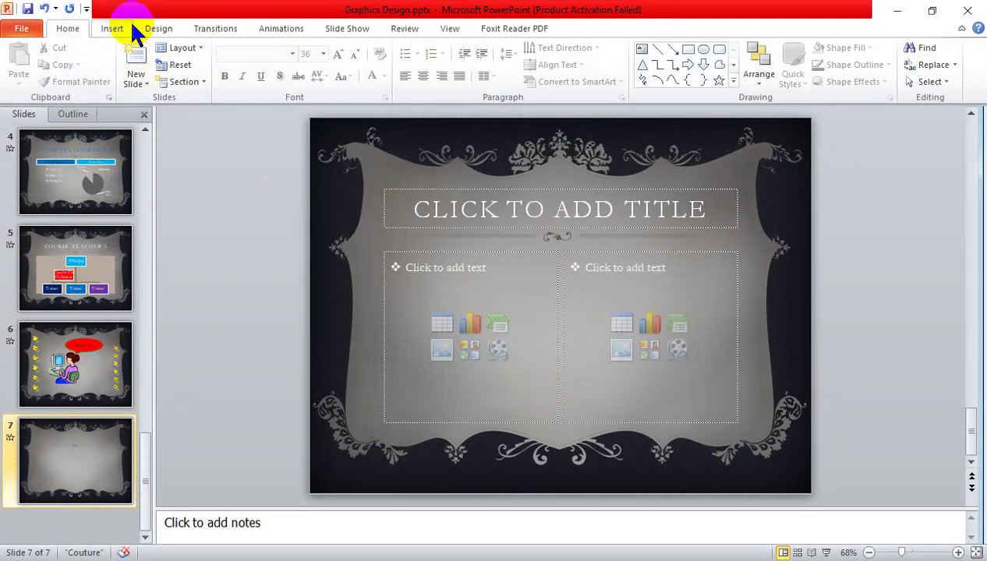
pyautogui.click(125, 25)
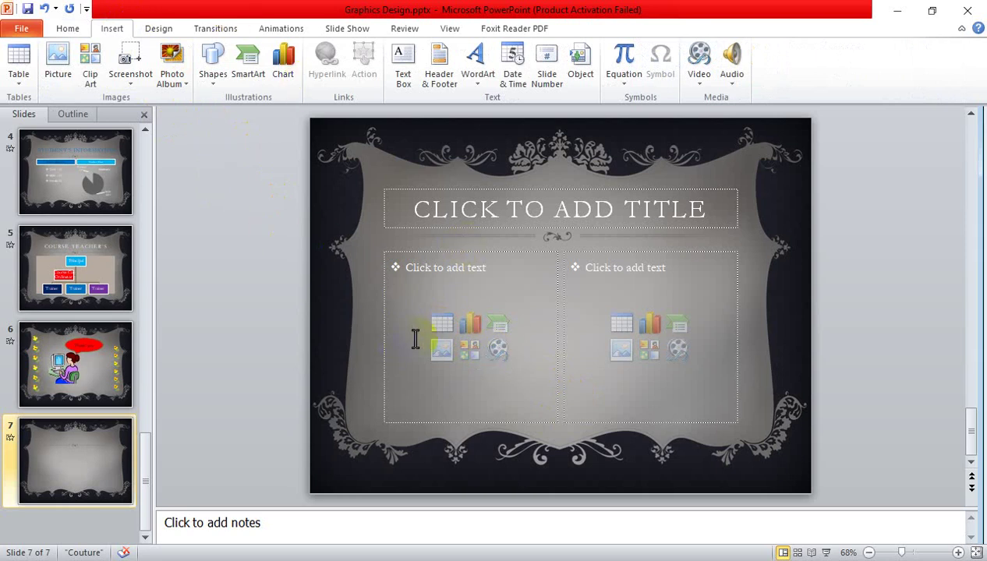
pyautogui.click(70, 30)
pyautogui.click(178, 50)
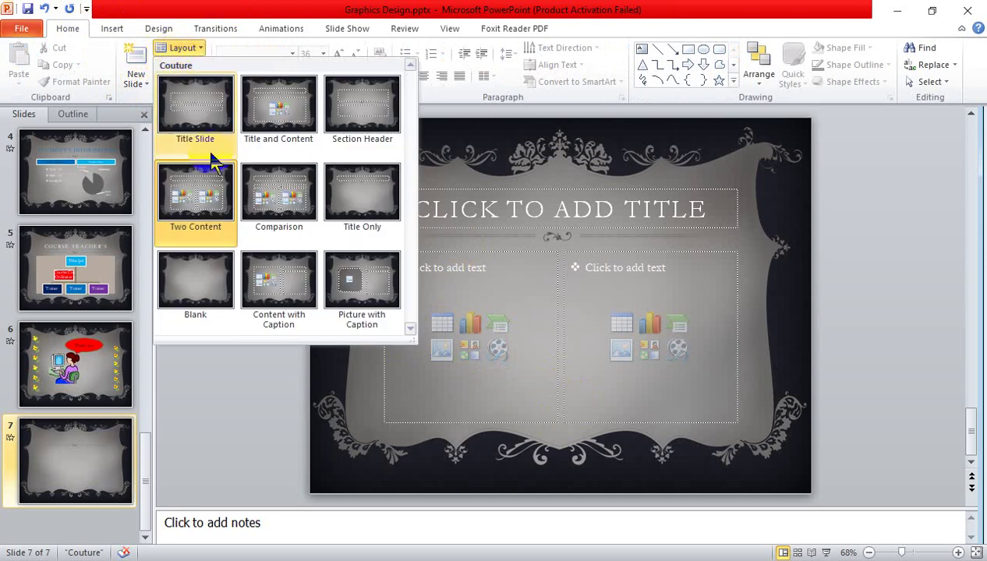
pyautogui.click(194, 280)
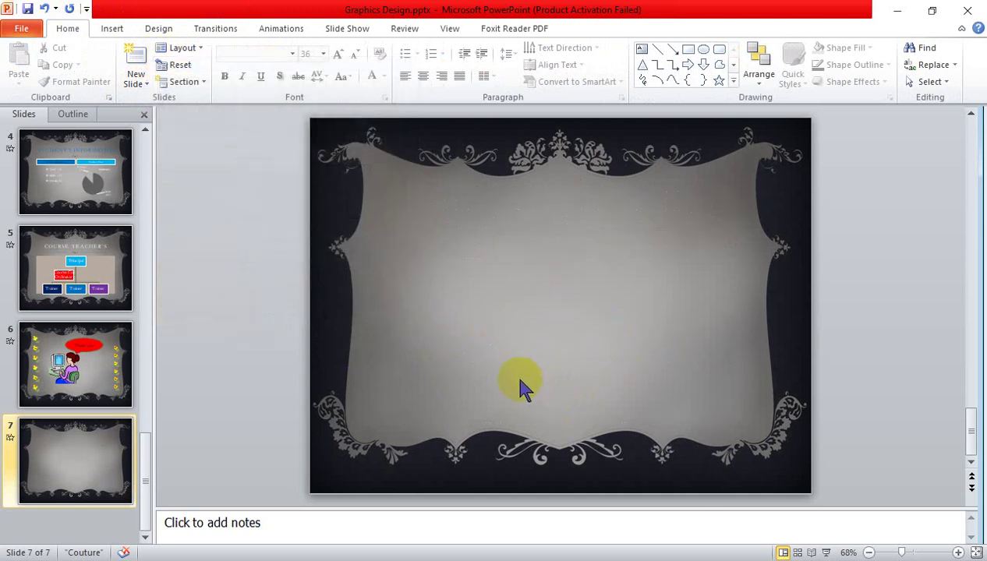
pyautogui.click(113, 30)
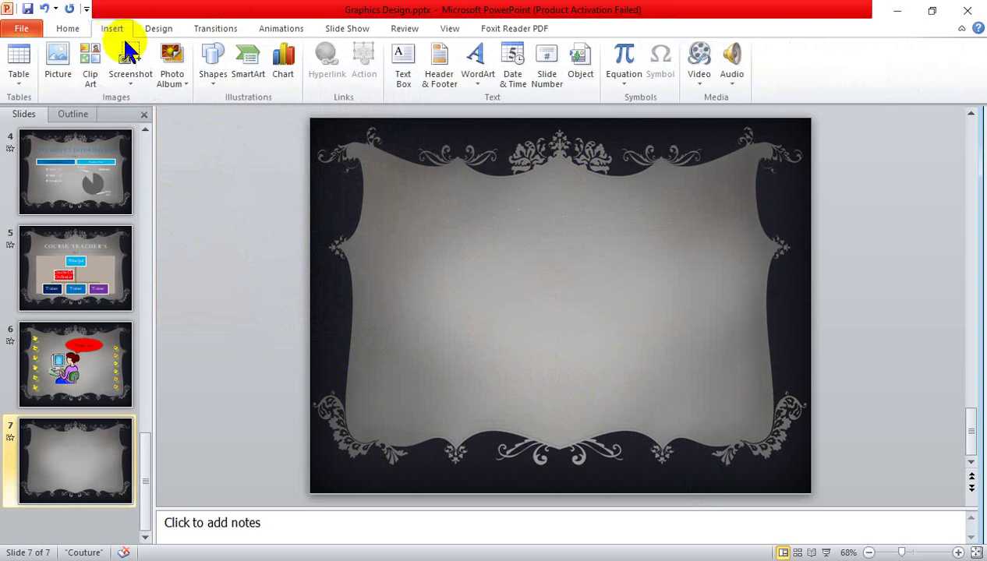
# - Insert the purple apple picture on slide 7, then delete it
pyautogui.click(57, 67)
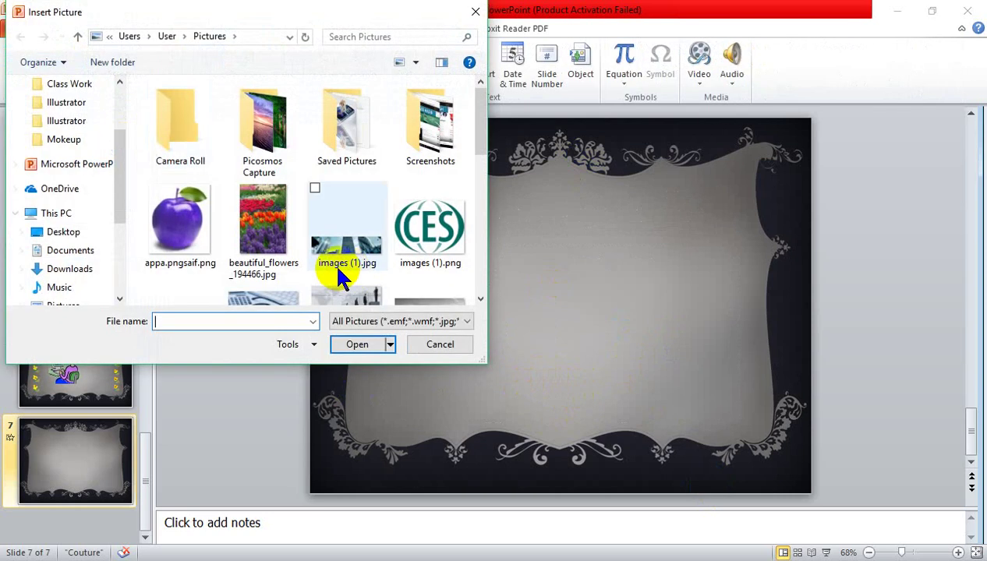
pyautogui.click(180, 222)
pyautogui.click(355, 351)
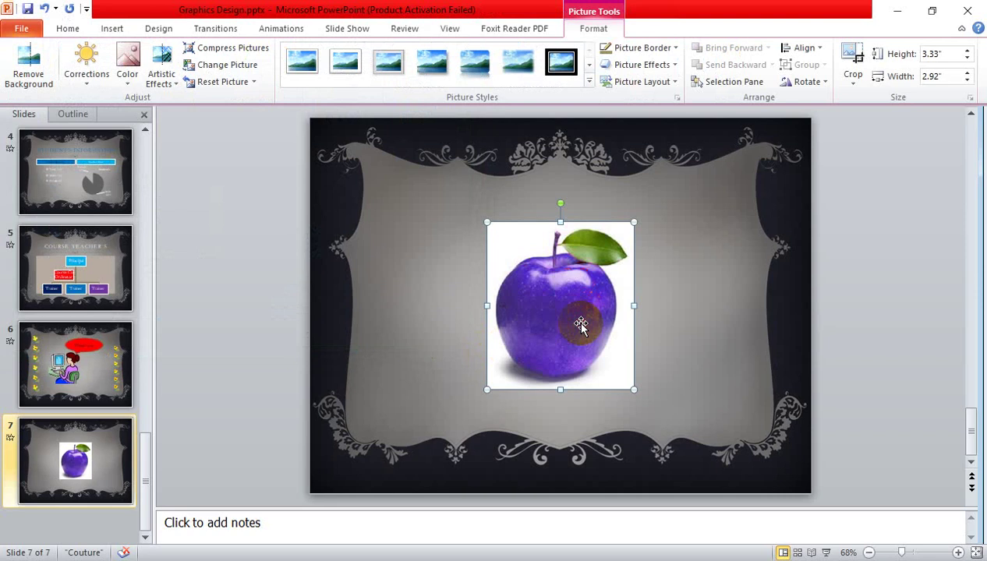
pyautogui.press('Delete')
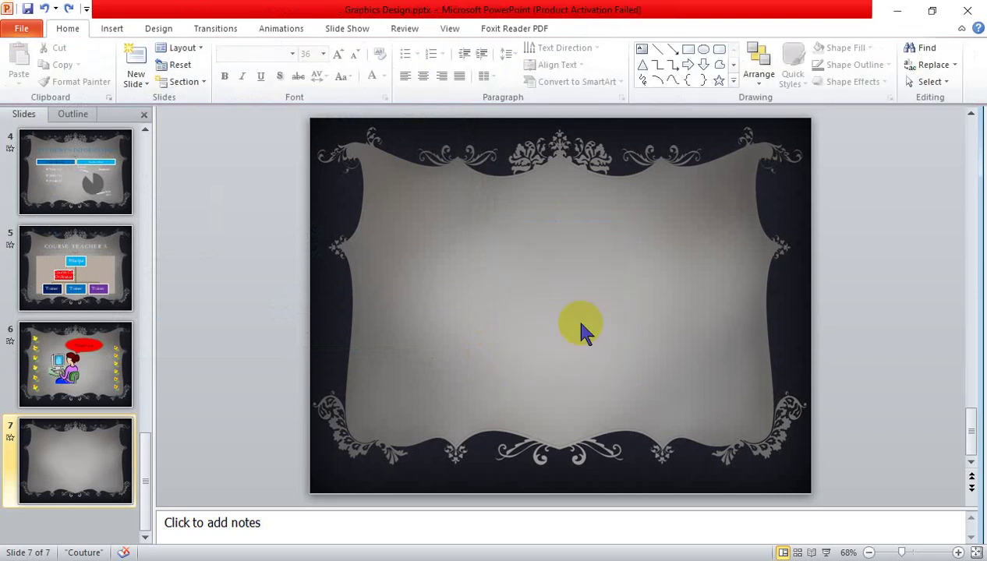
# - Bring up the Audio and then the Video insertion choices on the Insert tab
pyautogui.click(111, 28)
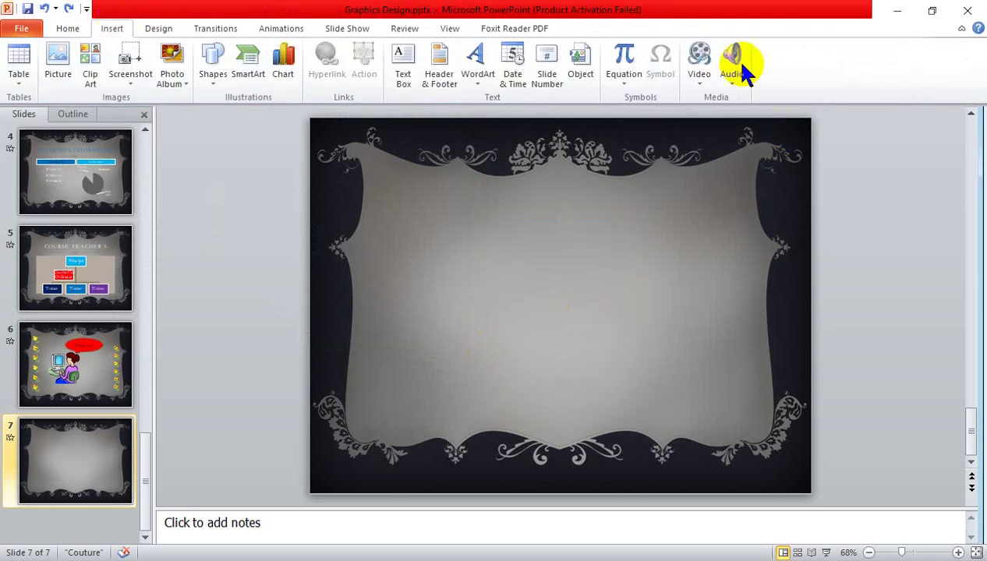
pyautogui.click(732, 84)
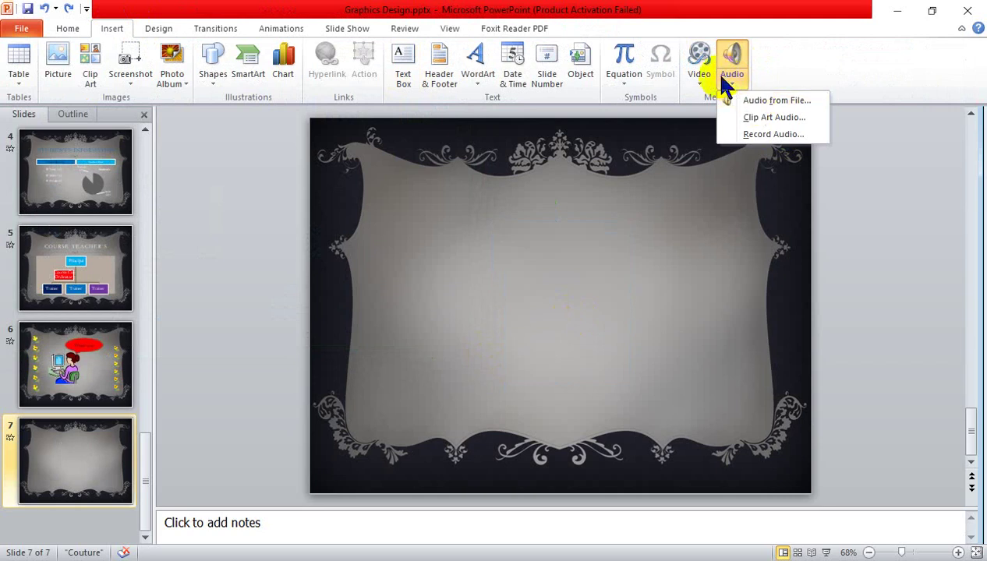
pyautogui.click(700, 78)
pyautogui.click(715, 101)
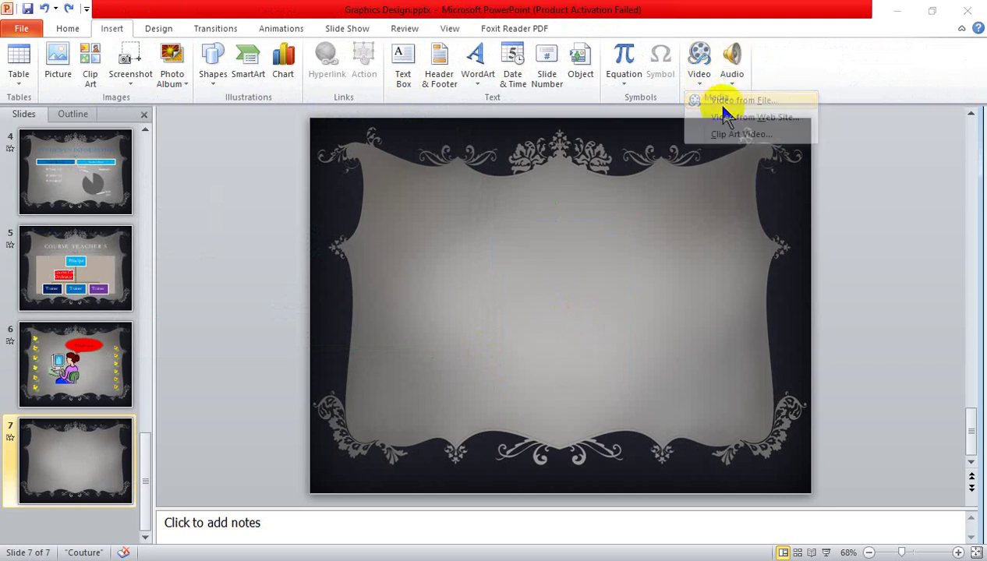
pyautogui.click(184, 108)
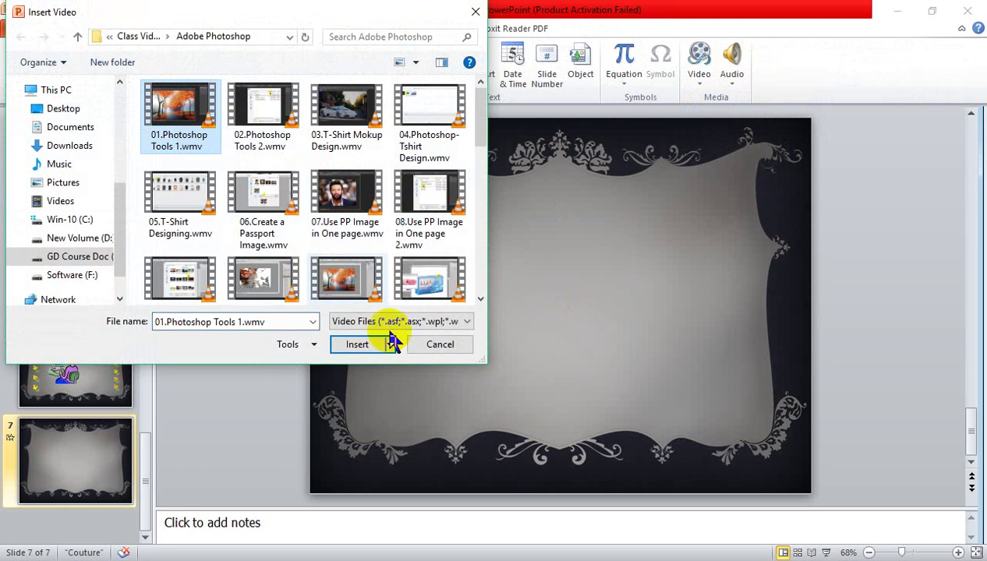
pyautogui.click(331, 201)
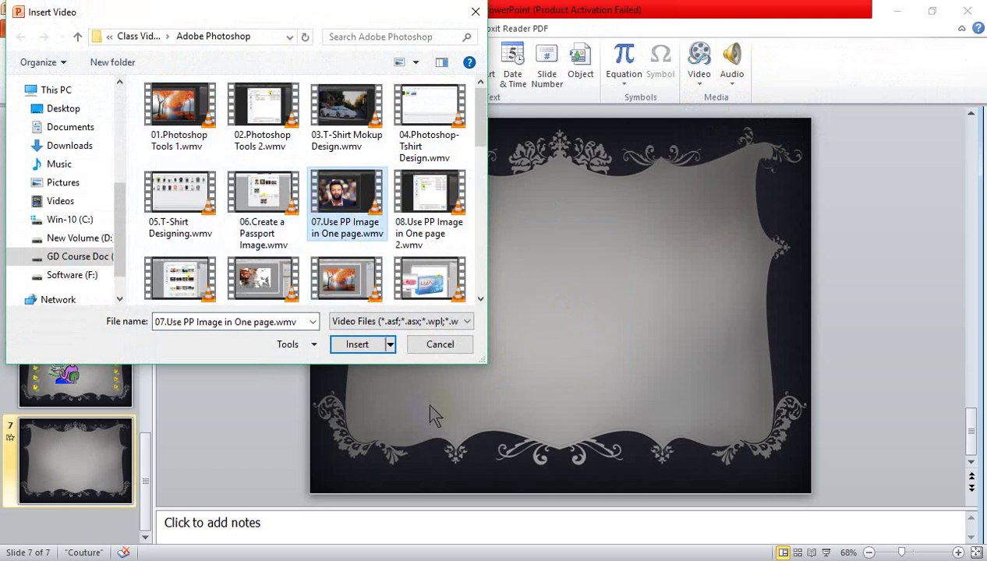
pyautogui.click(357, 343)
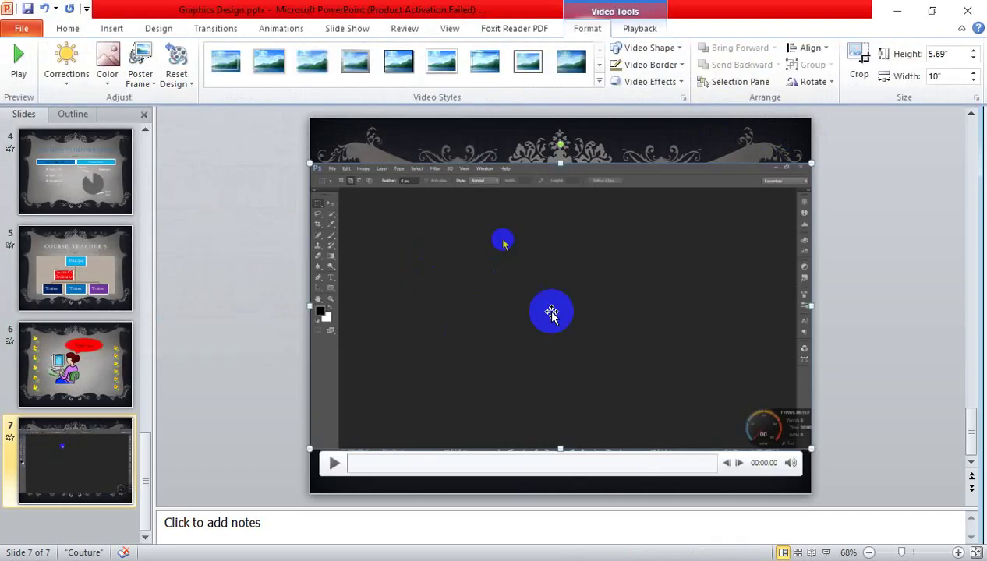
pyautogui.moveTo(310, 165); pyautogui.dragTo(384, 206)
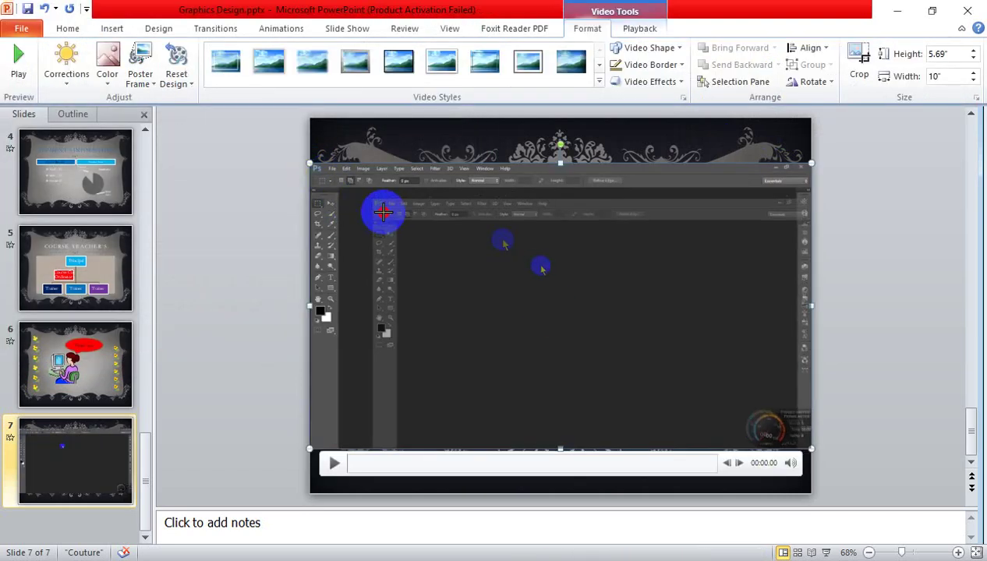
pyautogui.moveTo(546, 248); pyautogui.dragTo(534, 223)
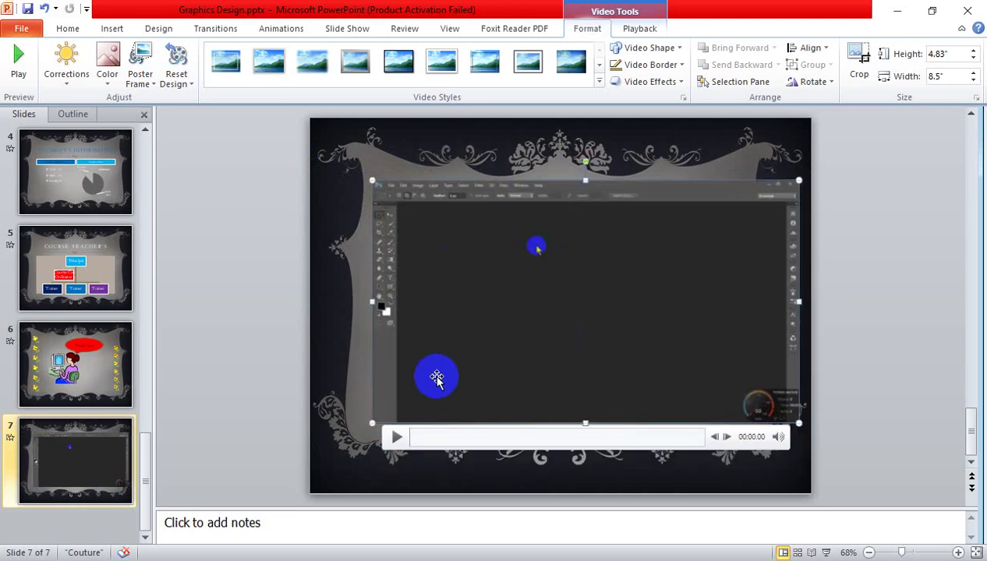
pyautogui.moveTo(798, 425); pyautogui.dragTo(733, 385)
pyautogui.click(781, 363)
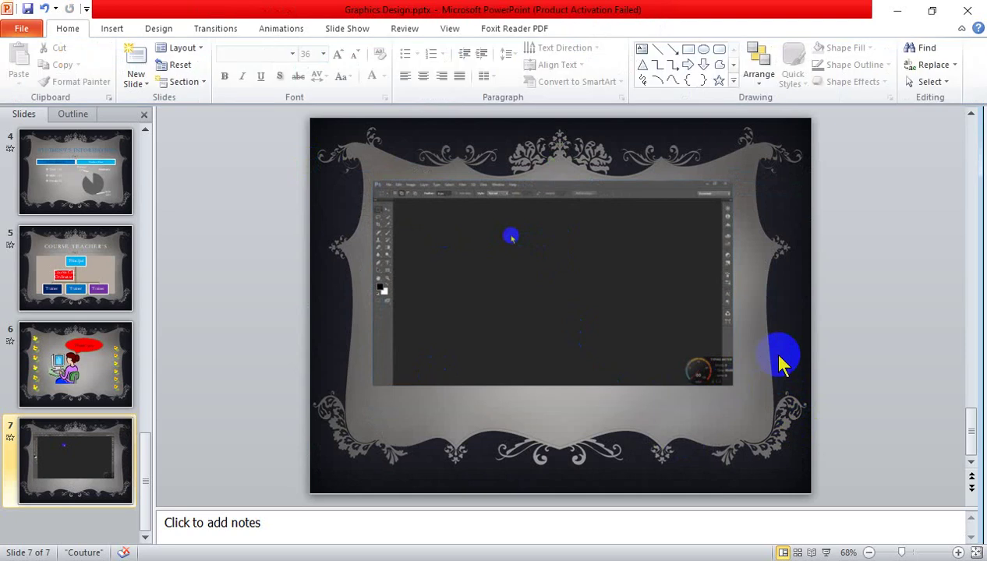
pyautogui.click(657, 265)
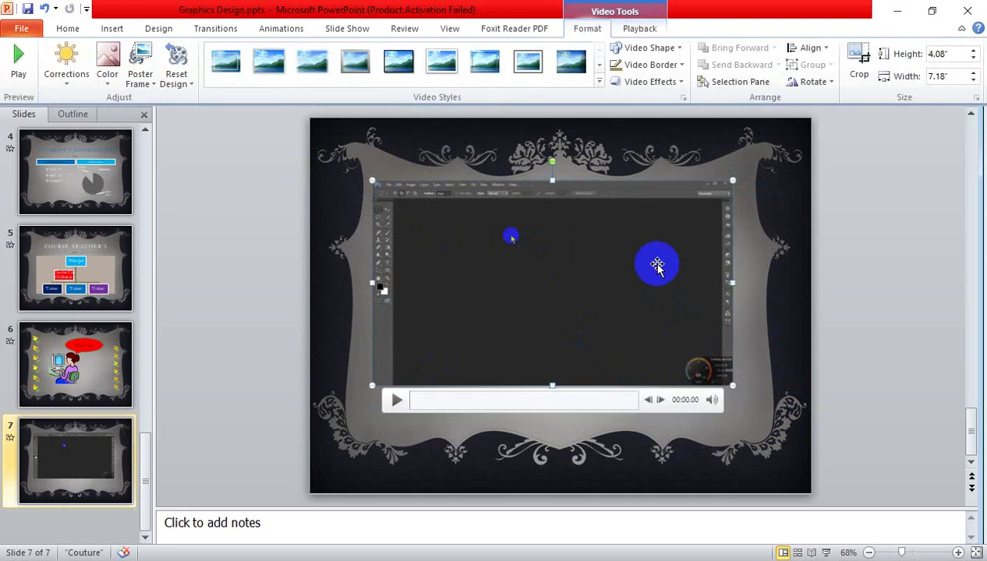
pyautogui.press('Delete')
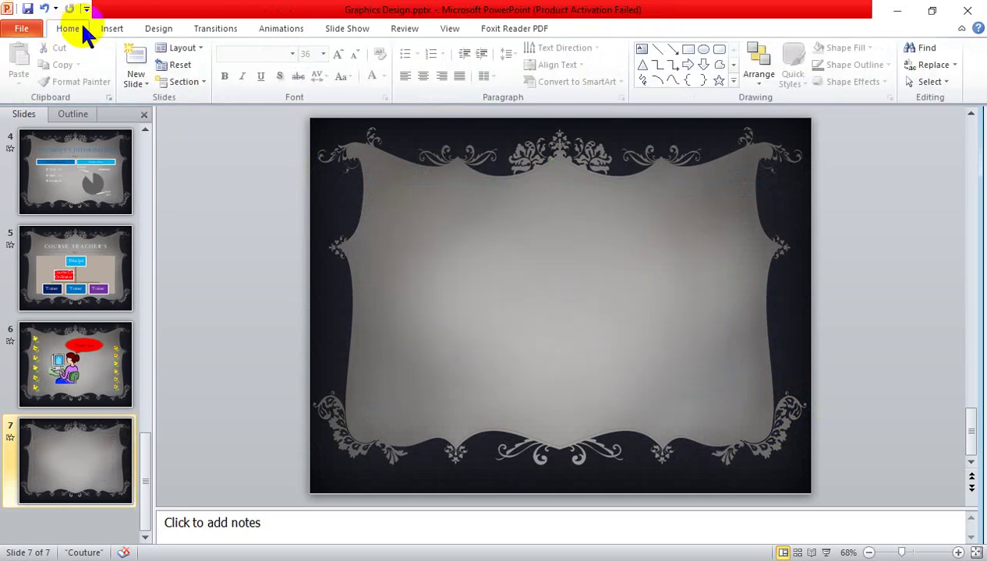
pyautogui.click(107, 28)
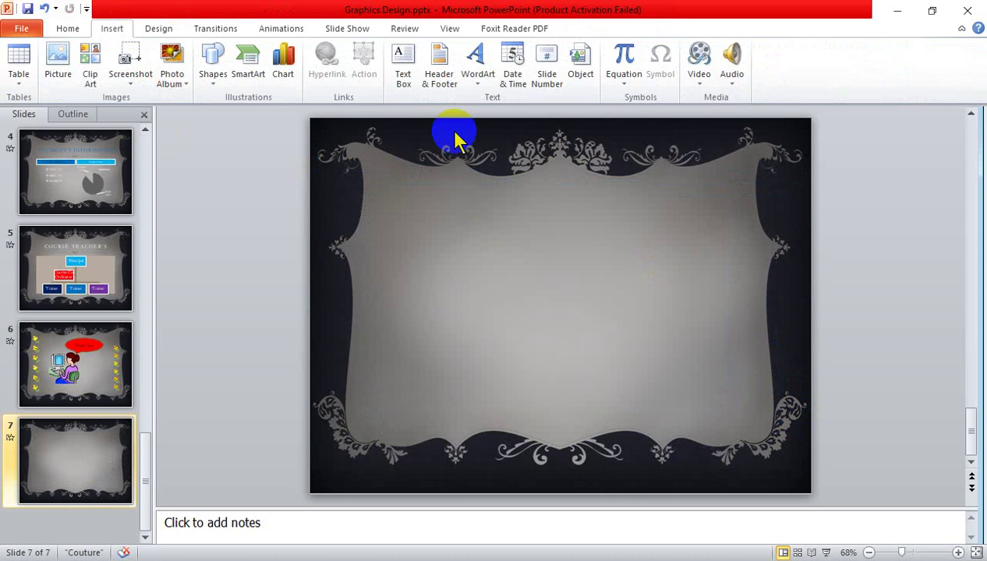
pyautogui.click(477, 78)
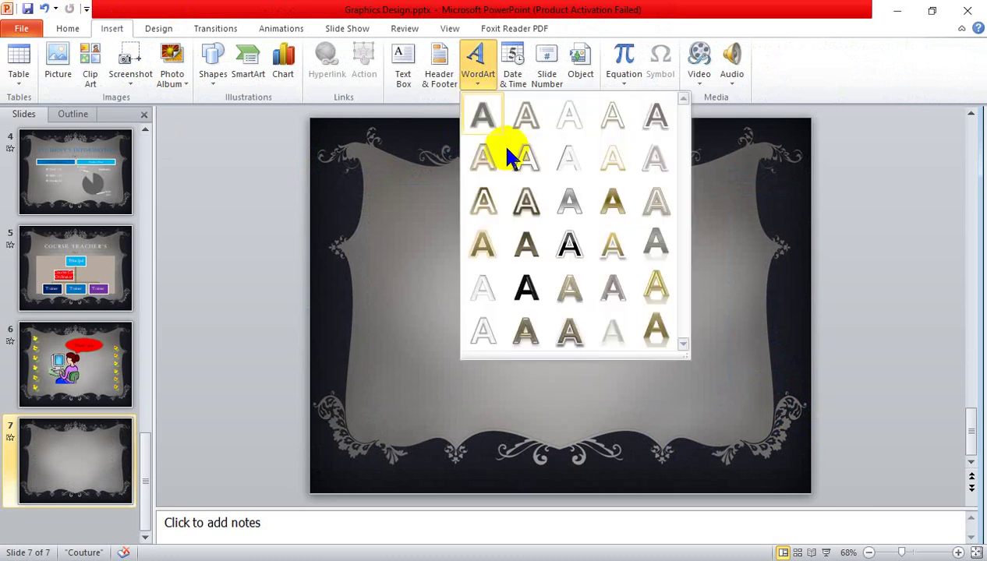
pyautogui.click(607, 217)
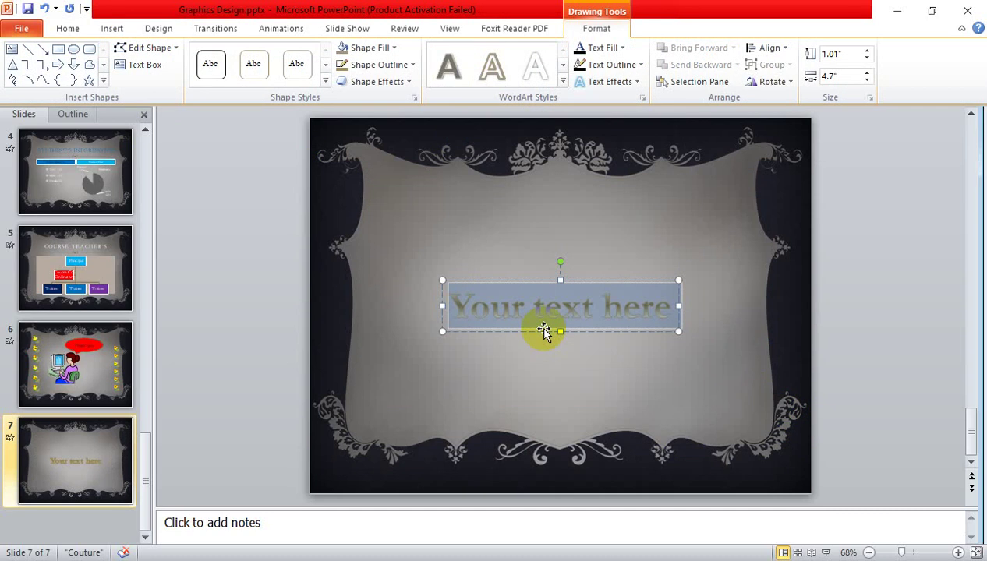
pyautogui.write('T')
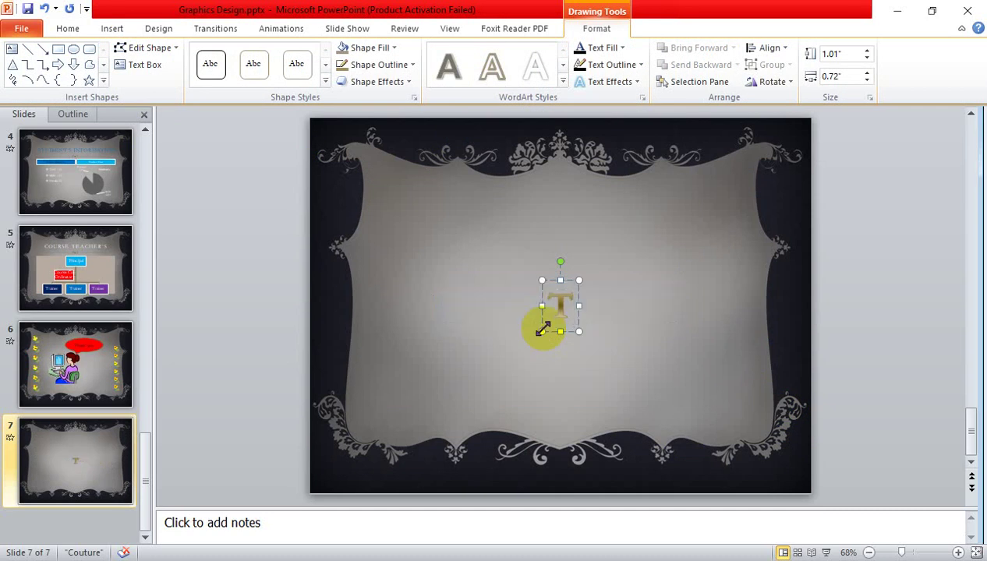
pyautogui.write('han ')
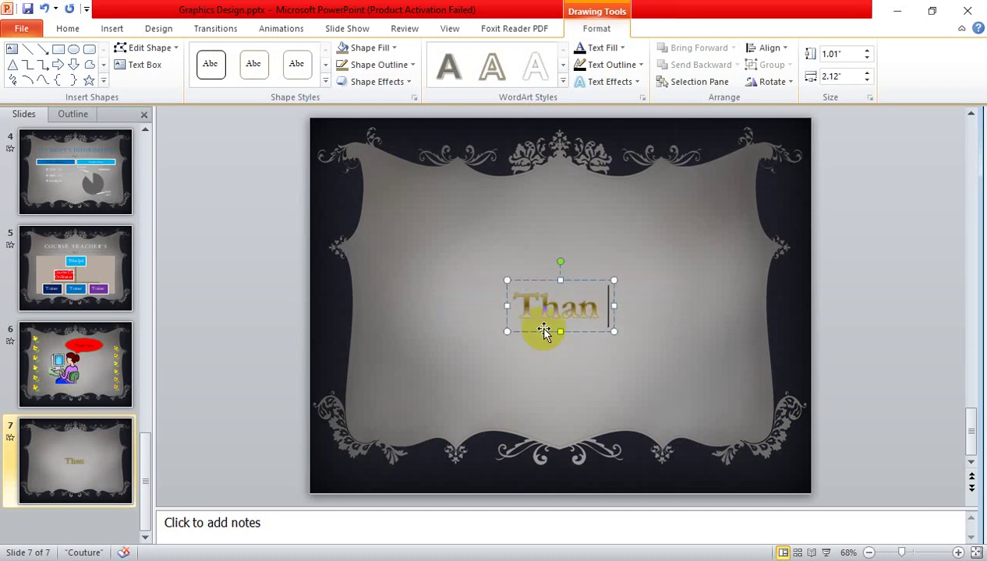
pyautogui.write('You')
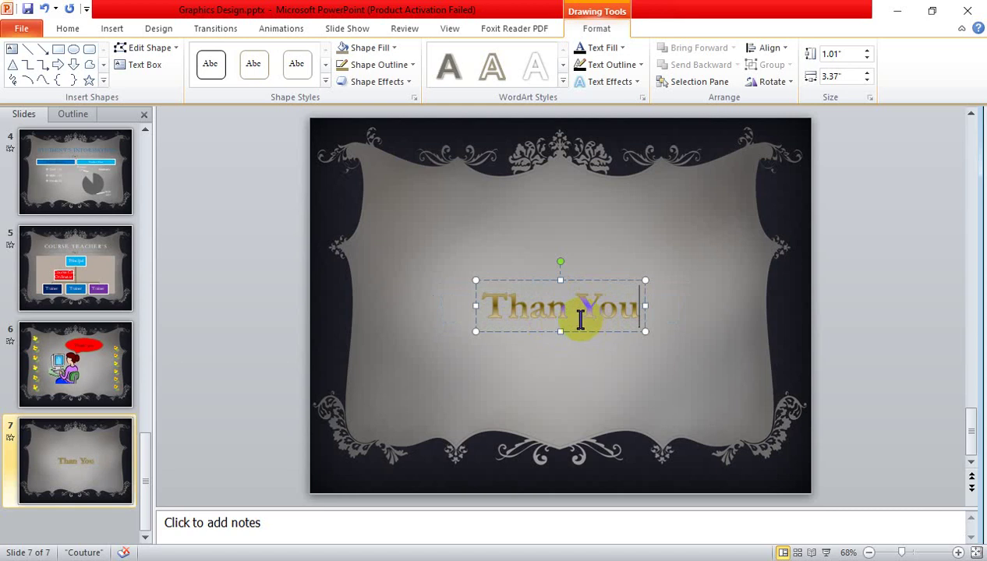
pyautogui.click(569, 312)
pyautogui.write('k')
pyautogui.click(672, 384)
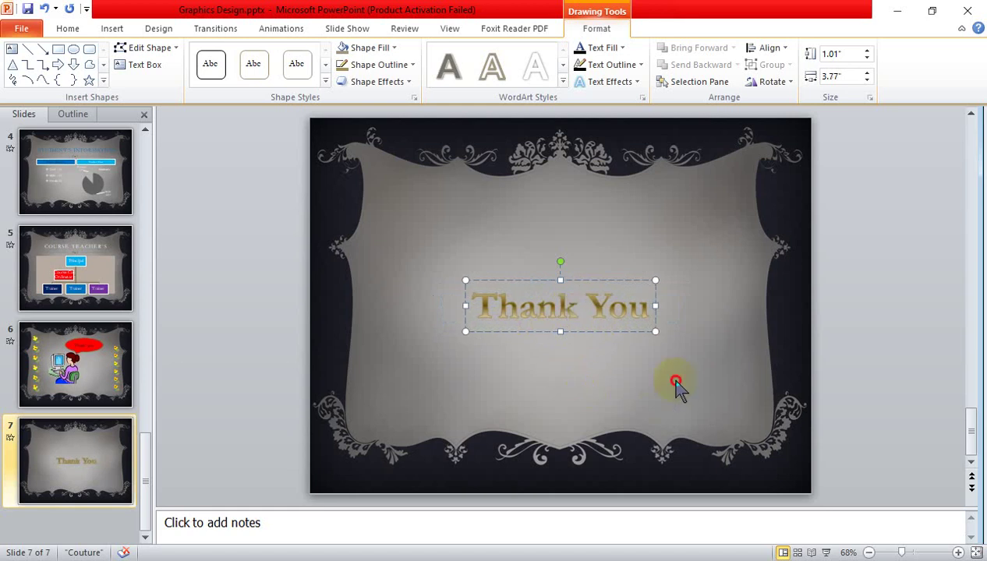
pyautogui.click(611, 325)
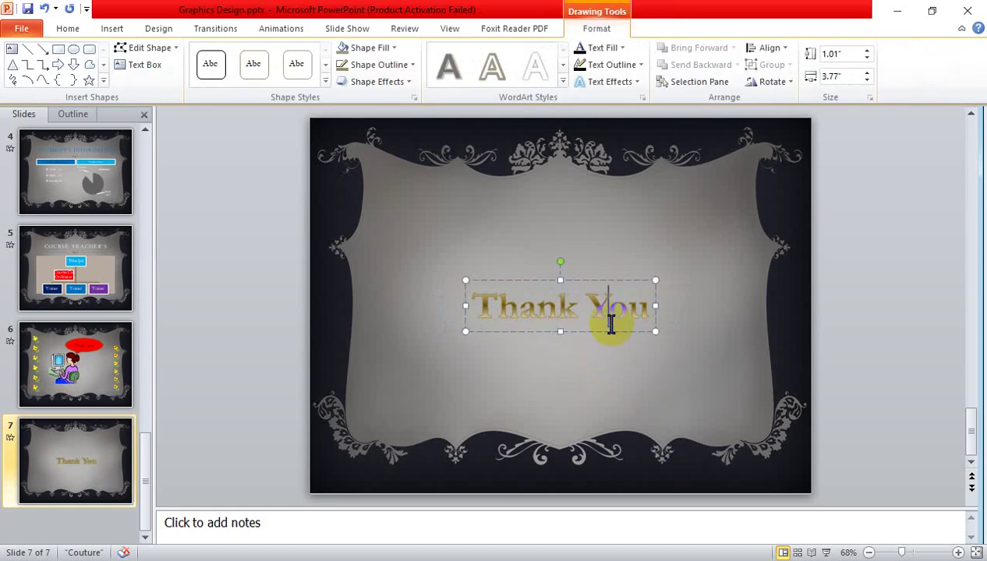
pyautogui.click(549, 349)
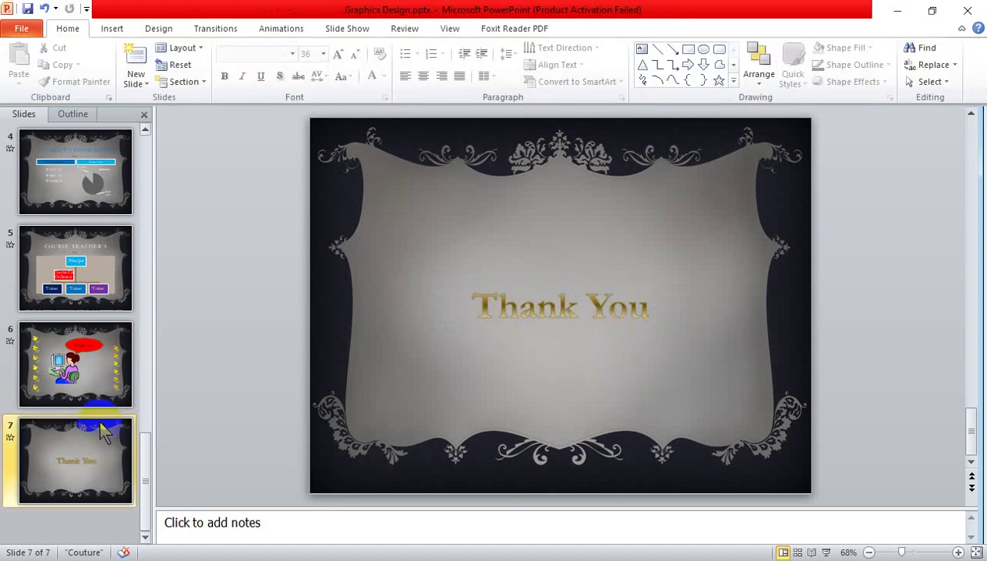
pyautogui.click(82, 378)
pyautogui.click(68, 436)
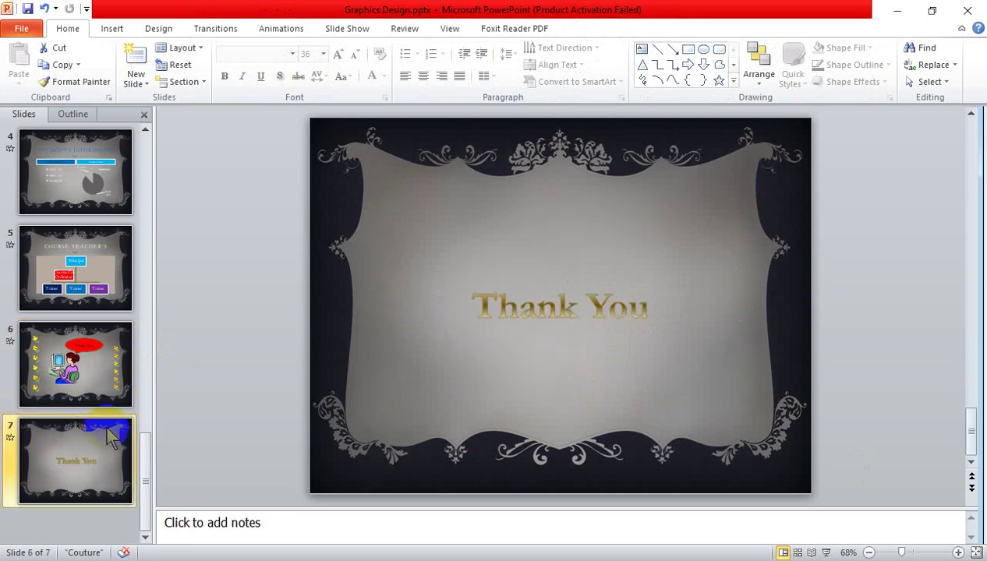
pyautogui.click(540, 304)
pyautogui.click(569, 337)
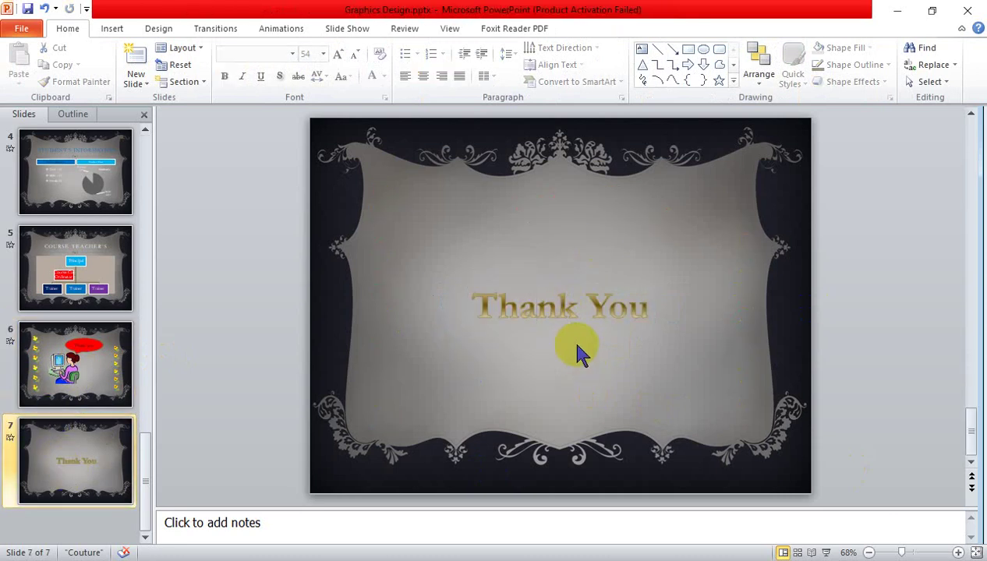
pyautogui.click(567, 298)
pyautogui.press('Delete')
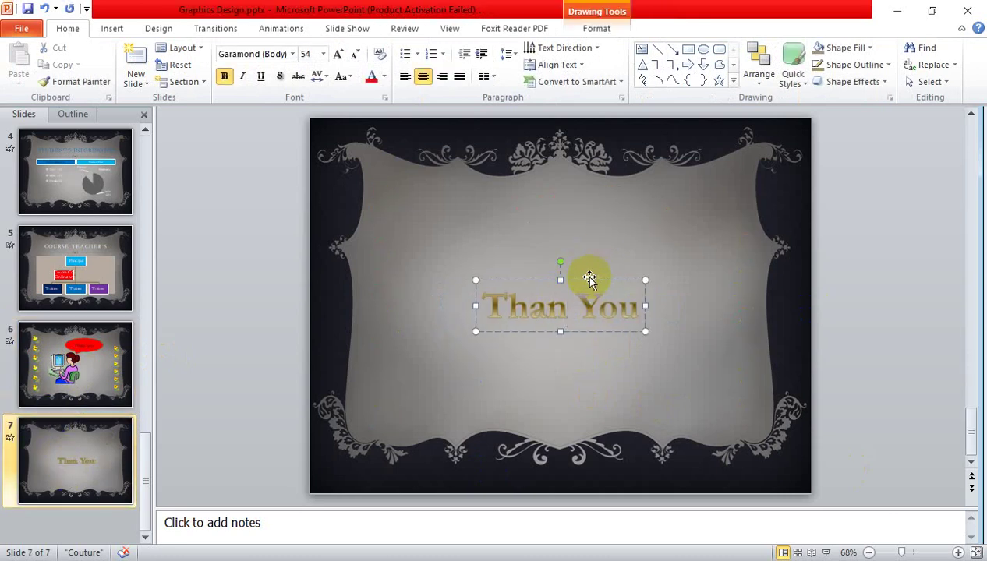
pyautogui.click(590, 282)
pyautogui.press('Delete')
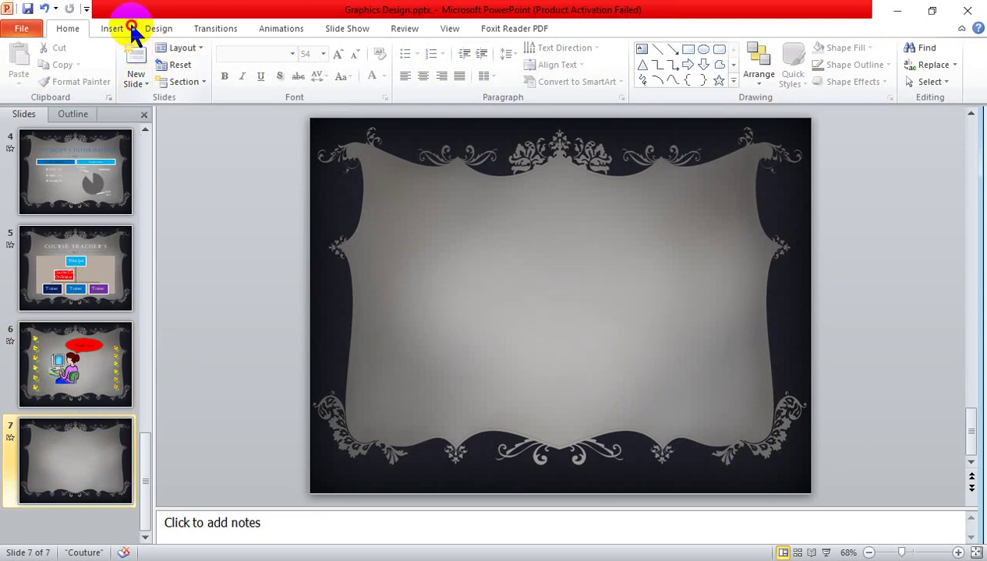
# - In Header and Footer's Slide tab, check Date and time with automatic updating
pyautogui.click(127, 23)
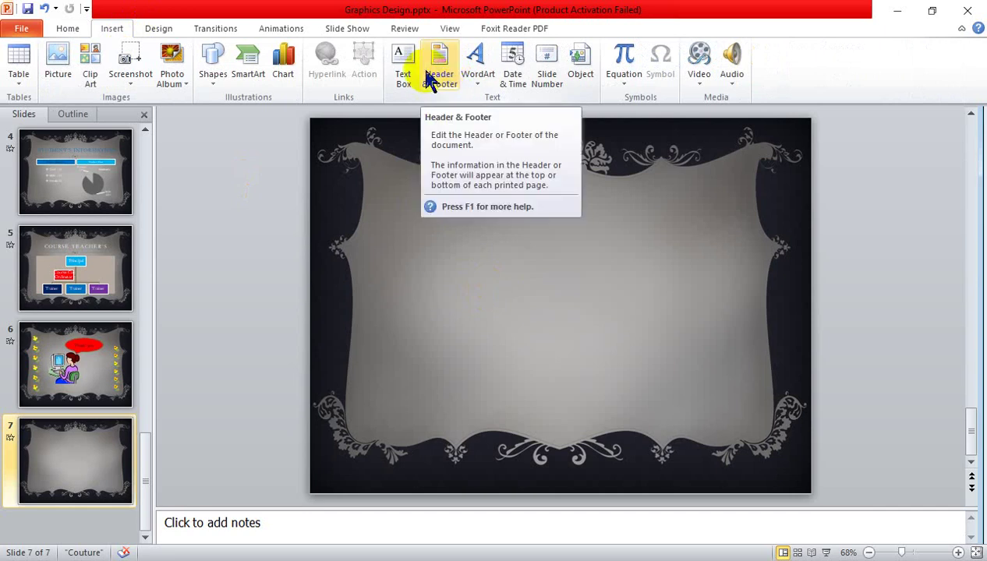
pyautogui.click(440, 78)
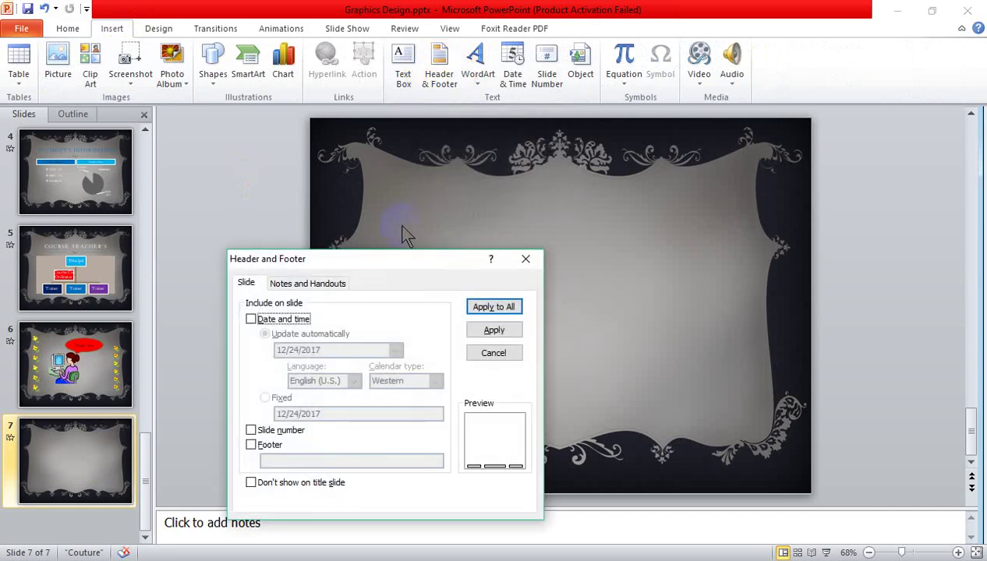
pyautogui.moveTo(415, 268); pyautogui.dragTo(409, 164)
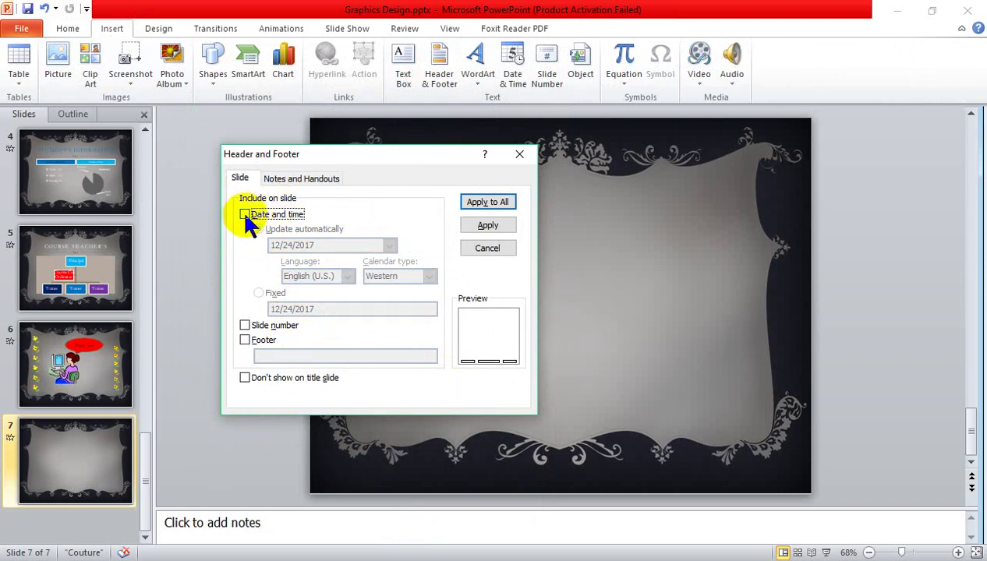
pyautogui.click(244, 214)
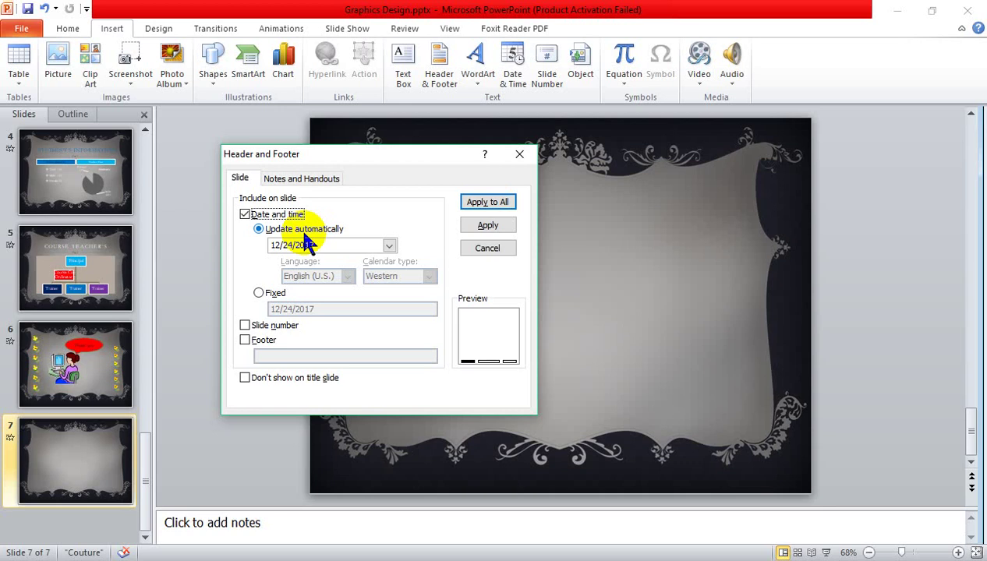
# - Fix the slide date at 12/24/2017 and turn on slide numbers and the footer
pyautogui.click(259, 294)
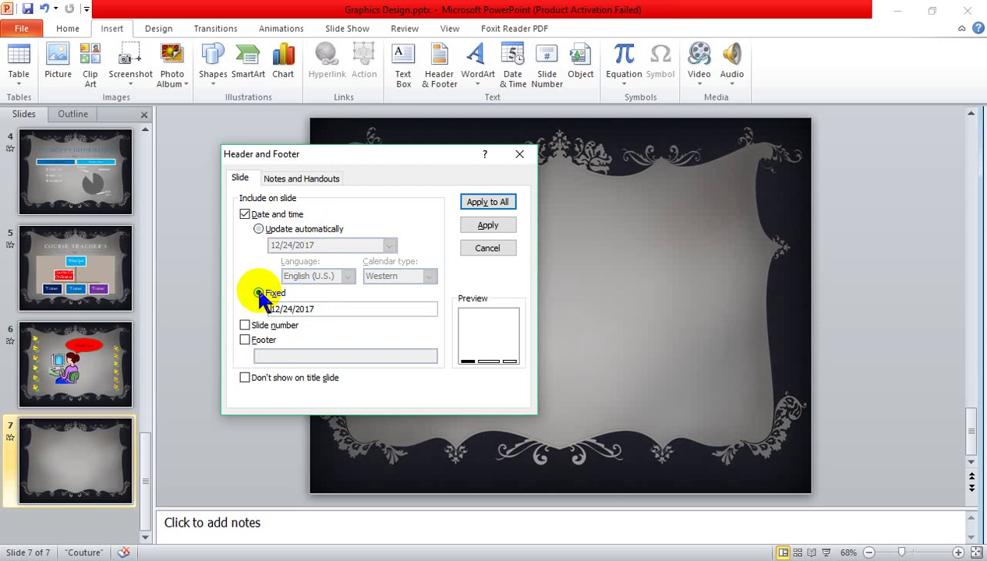
pyautogui.moveTo(330, 309); pyautogui.dragTo(293, 309)
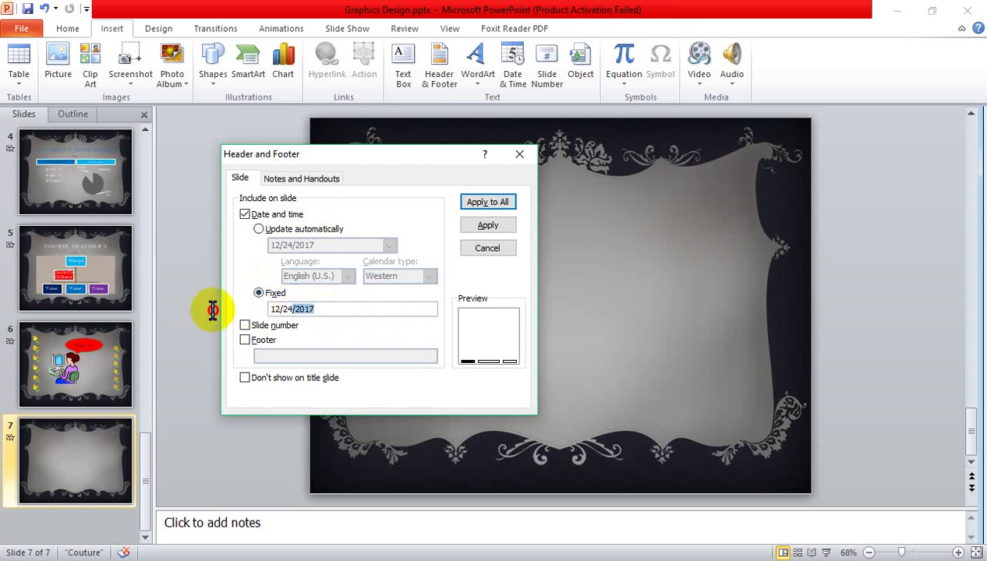
pyautogui.moveTo(213, 310); pyautogui.dragTo(226, 312)
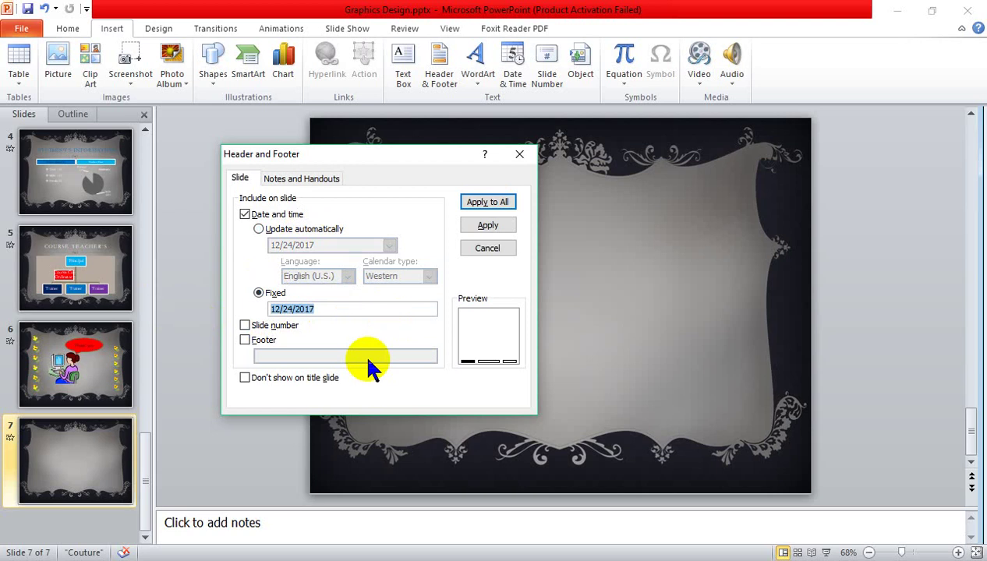
pyautogui.click(244, 325)
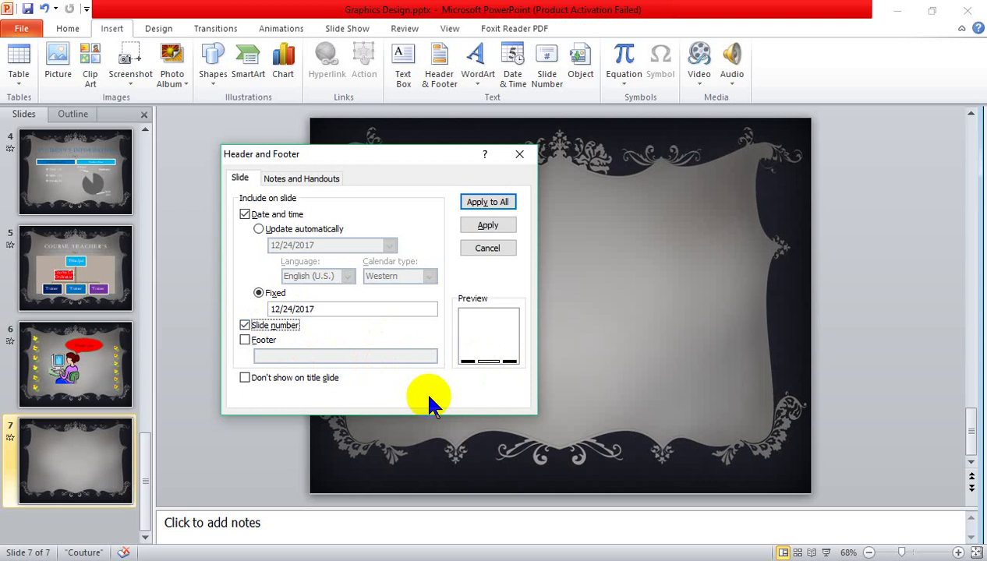
pyautogui.click(244, 341)
pyautogui.click(273, 355)
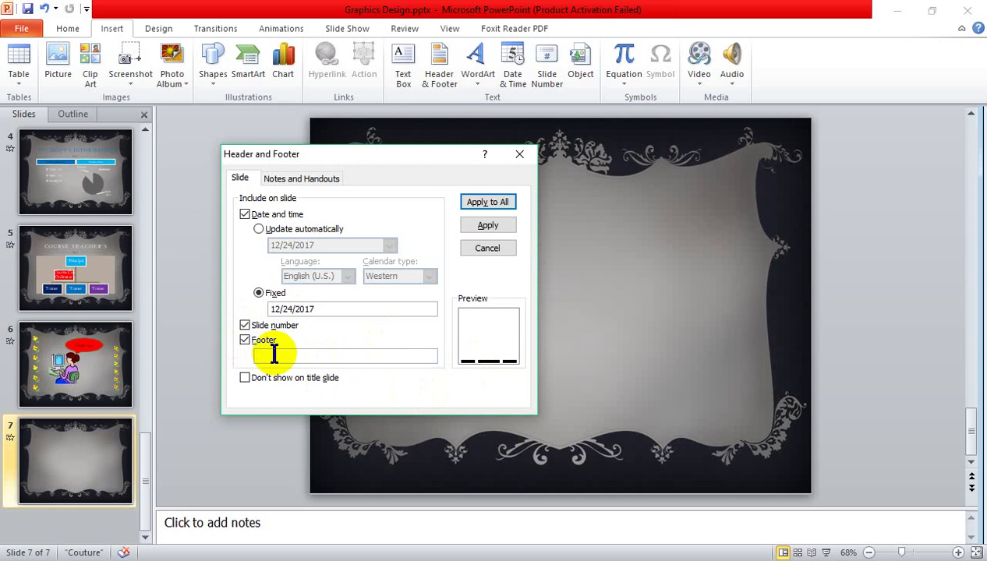
# - Enter 'Trainer:' followed by the trainer's full name as the footer, without a trailing period
pyautogui.write('Trai')
pyautogui.write('ner: ')
pyautogui.write('Md')
pyautogui.write('.')
pyautogui.write(' Akr')
pyautogui.write('amu')
pyautogui.write('l Islam Raju.')
pyautogui.press('BackSpace')
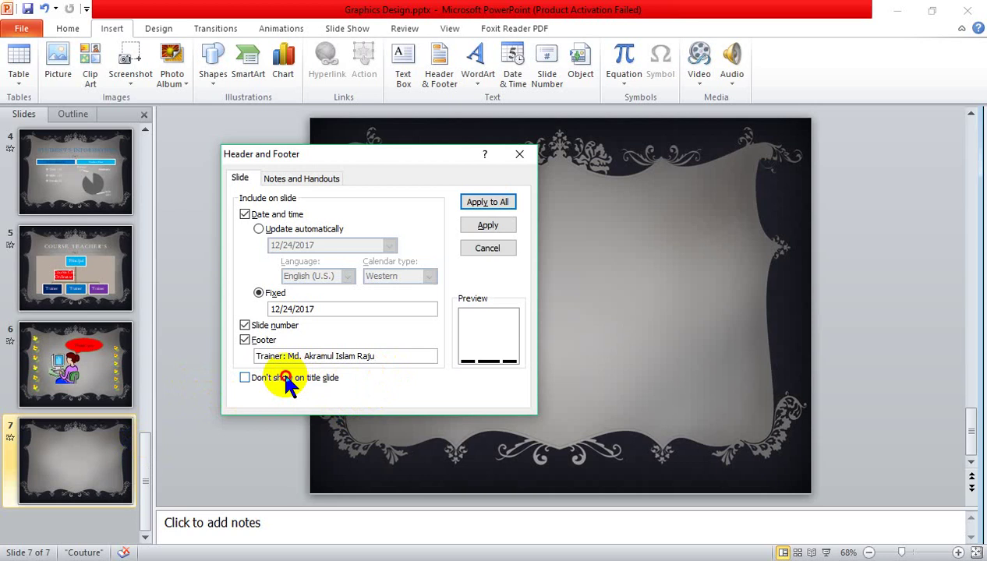
# - Turn on 'Don't show on title slide' for the date, number and footer
pyautogui.press('Tab')
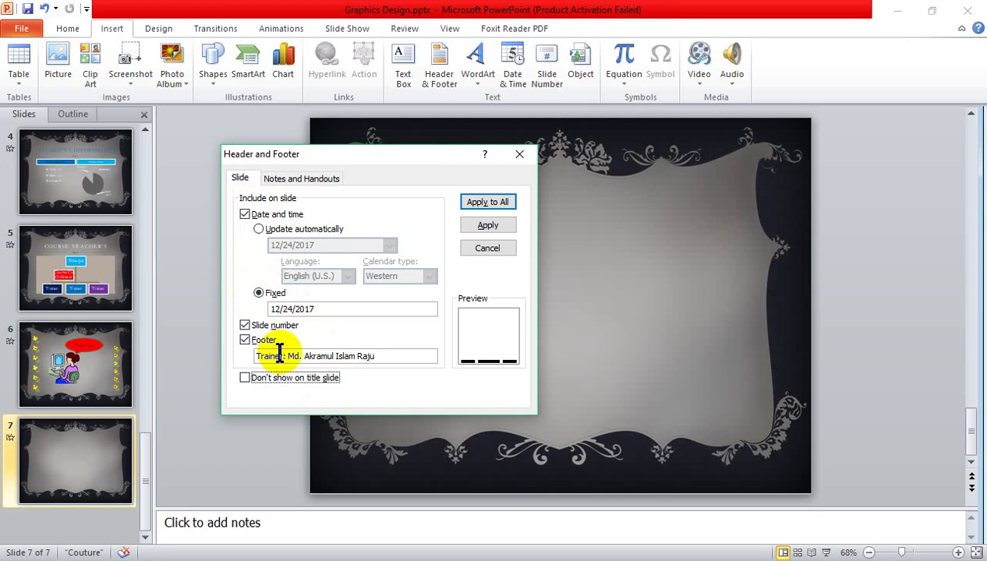
pyautogui.click(243, 378)
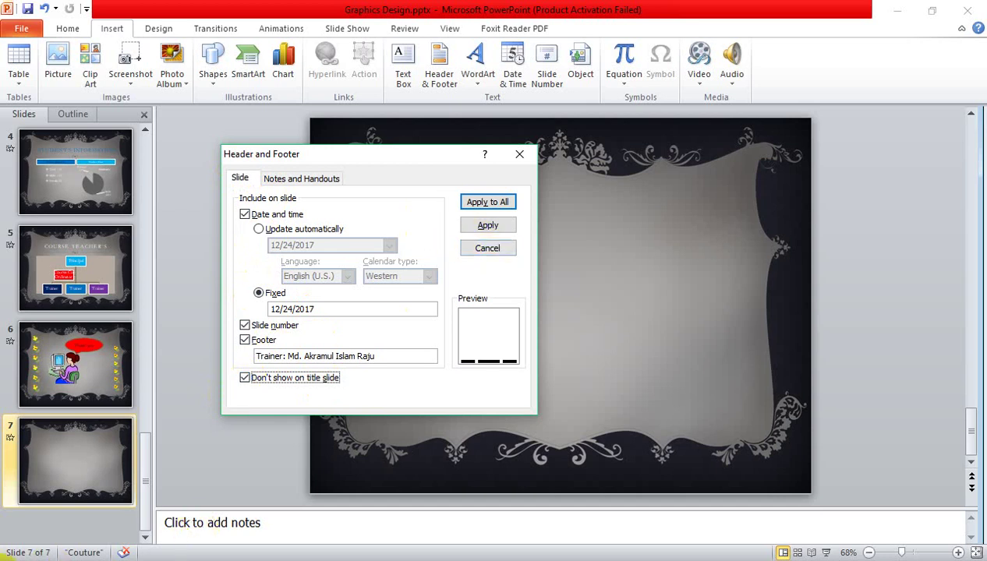
# - Apply the date, trainer footer and slide numbers to all slides, then check slide 7's footer
pyautogui.click(496, 205)
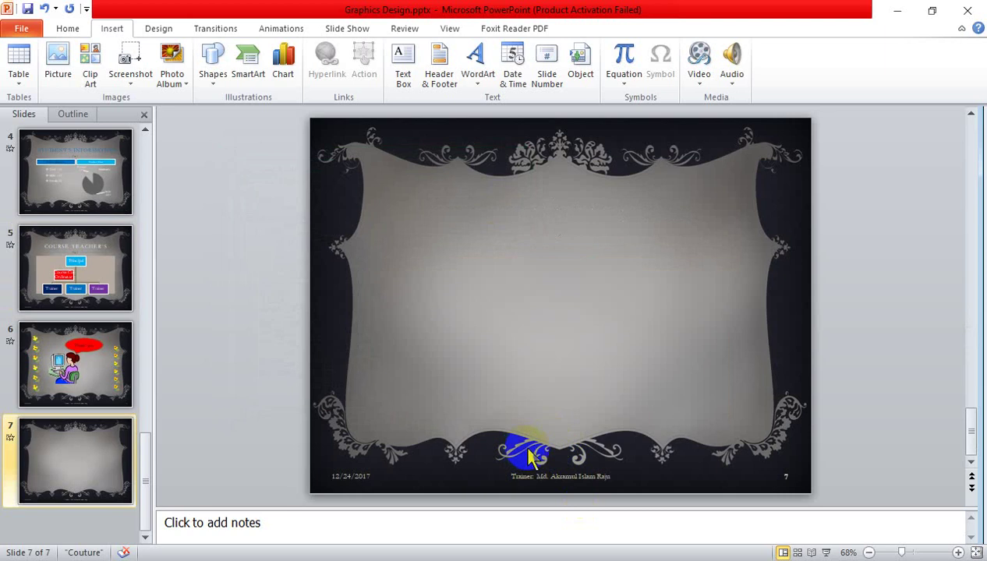
pyautogui.keyDown('ctrl'); pyautogui.scroll(4, 460, 487); pyautogui.keyUp('ctrl')
pyautogui.scroll(-2, 315, 455)
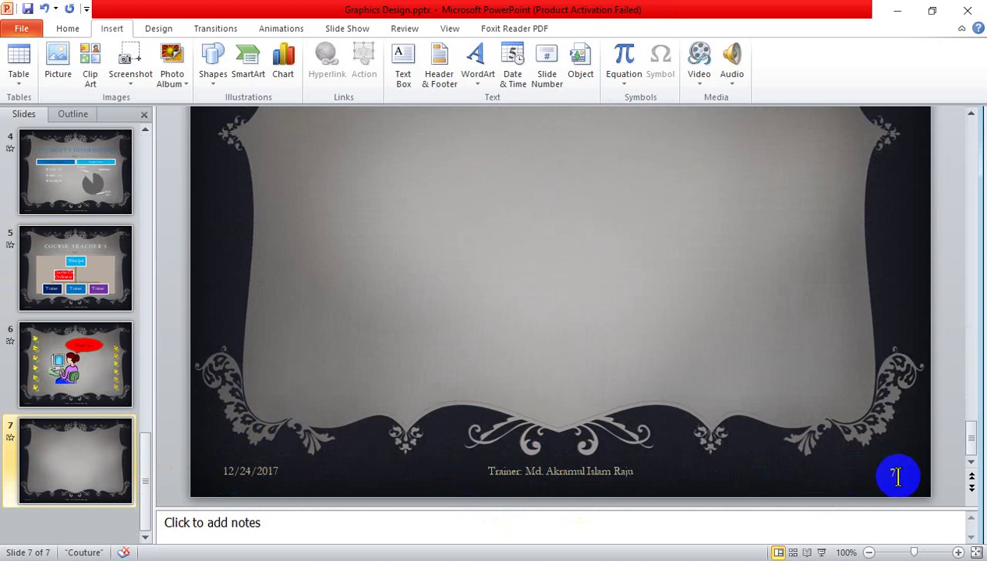
pyautogui.scroll(2, 897, 474)
pyautogui.scroll(2, 893, 469)
pyautogui.scroll(2, 901, 484)
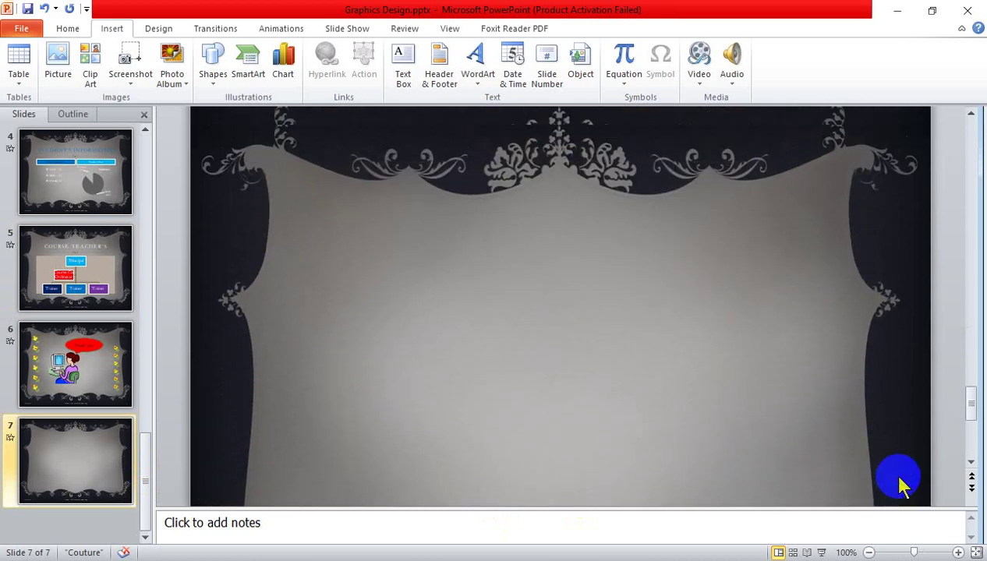
pyautogui.moveTo(972, 405); pyautogui.dragTo(967, 152)
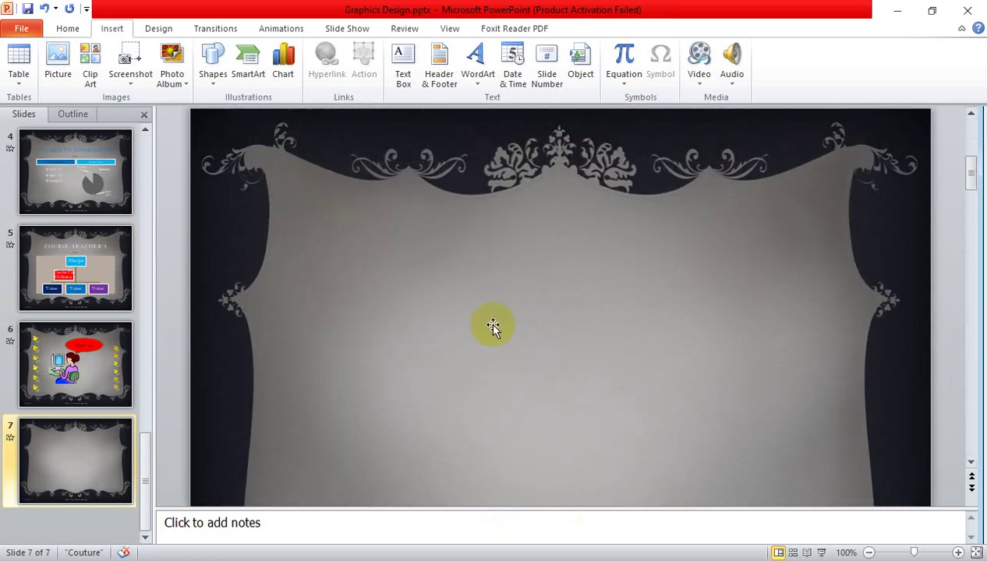
pyautogui.keyDown('ctrl'); pyautogui.scroll(-3, 685, 282); pyautogui.keyUp('ctrl')
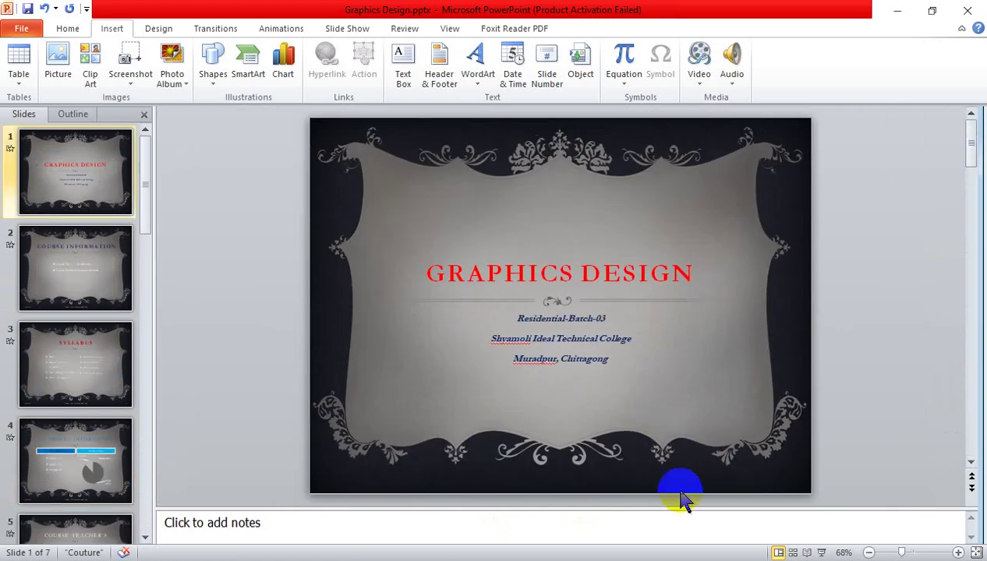
# - On slide 1, allow title-slide footer items with date, slide number and footer, and apply them
pyautogui.click(89, 285)
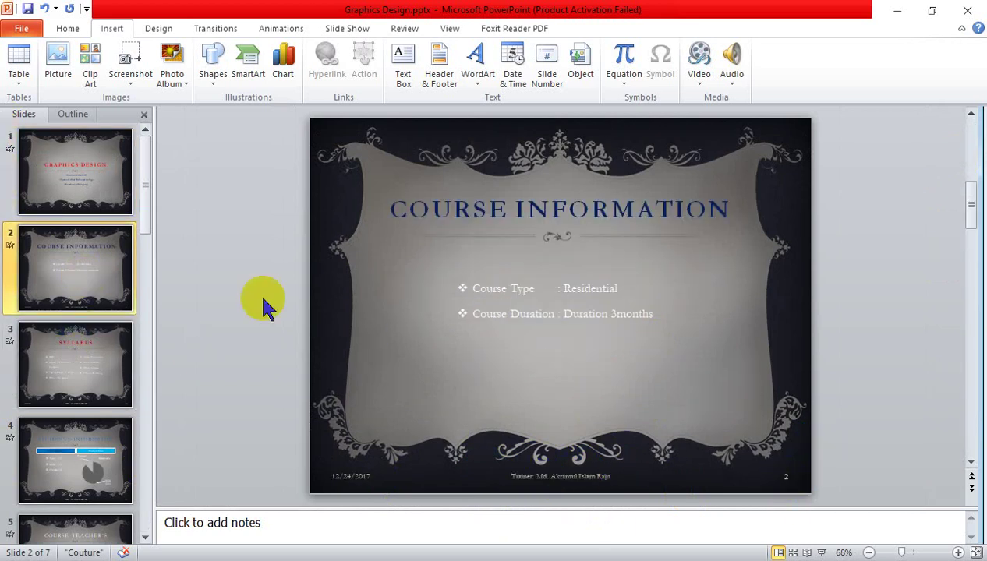
pyautogui.click(43, 152)
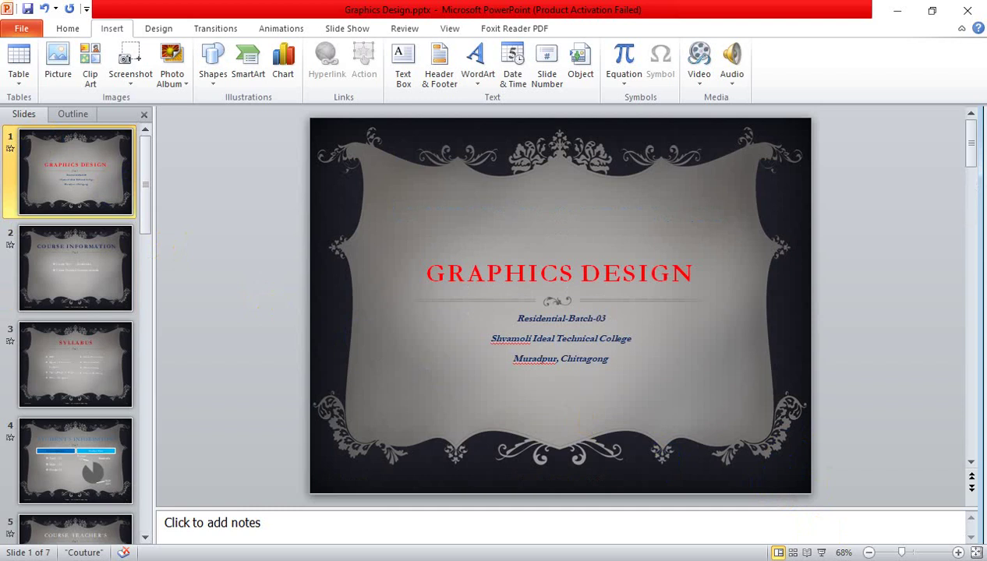
pyautogui.click(439, 58)
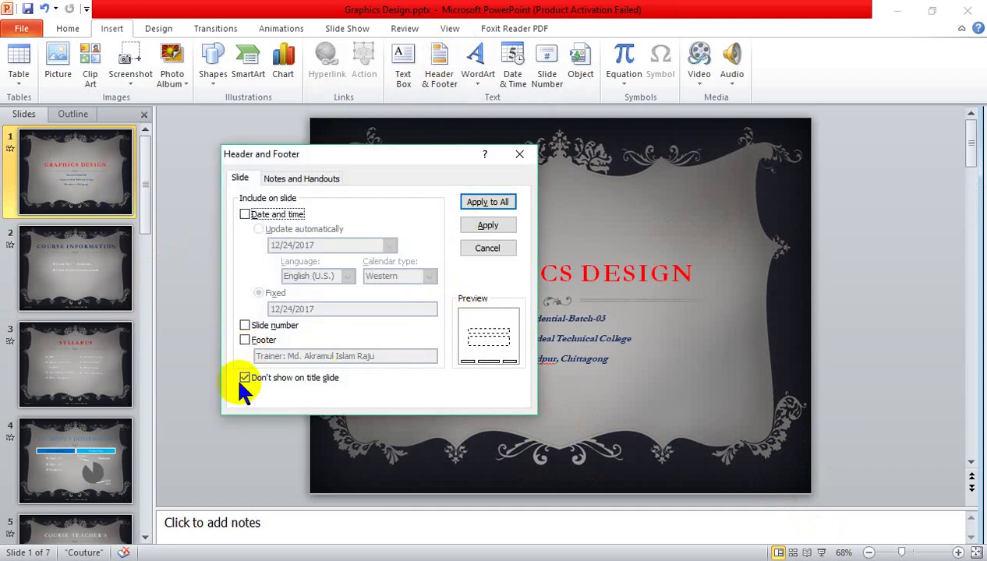
pyautogui.click(245, 379)
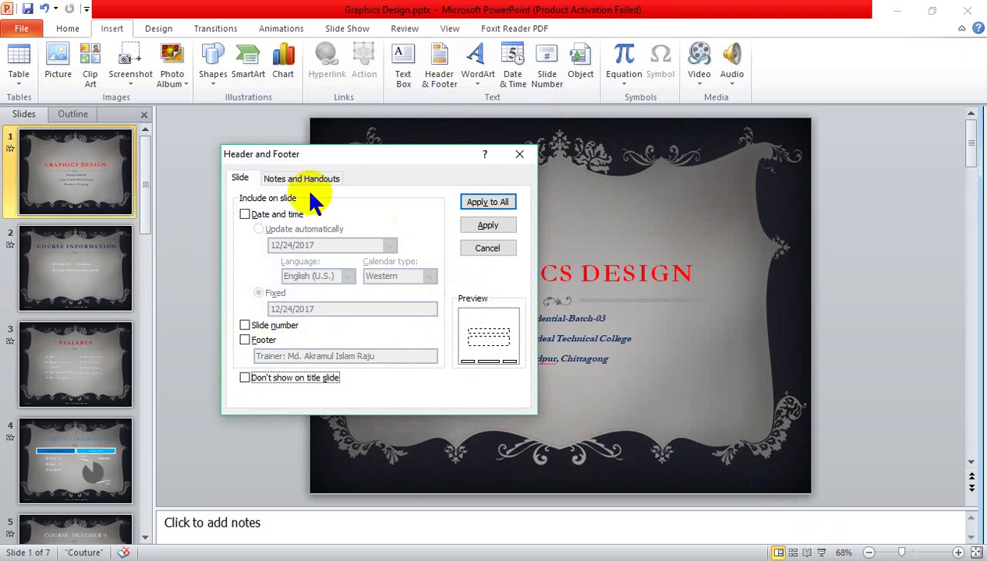
pyautogui.click(244, 214)
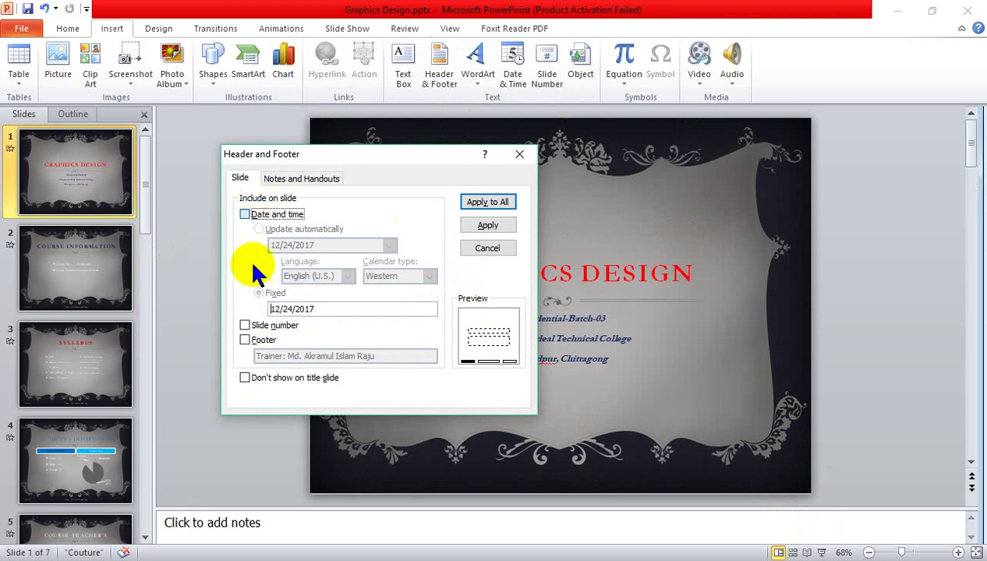
pyautogui.click(245, 340)
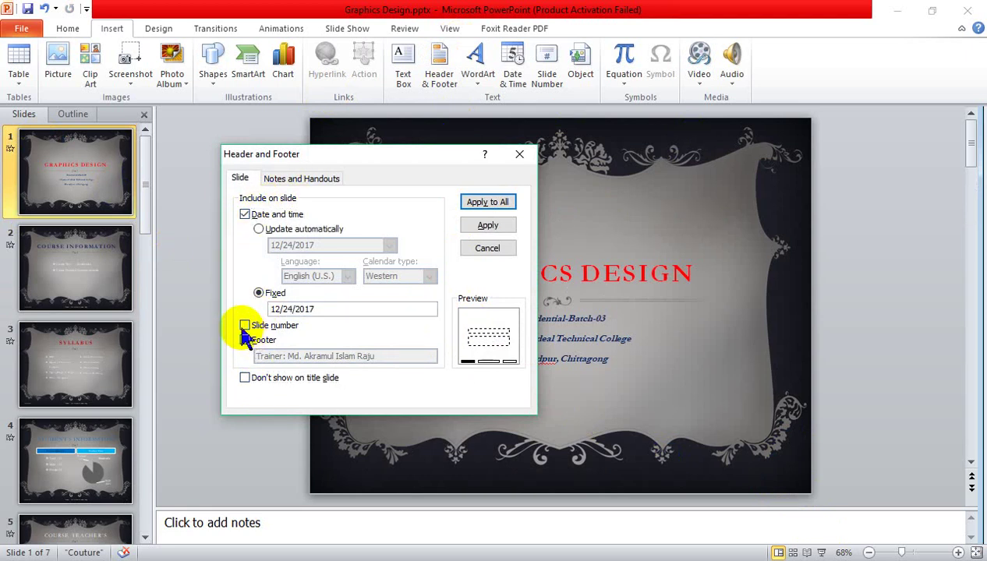
pyautogui.click(245, 326)
pyautogui.click(244, 340)
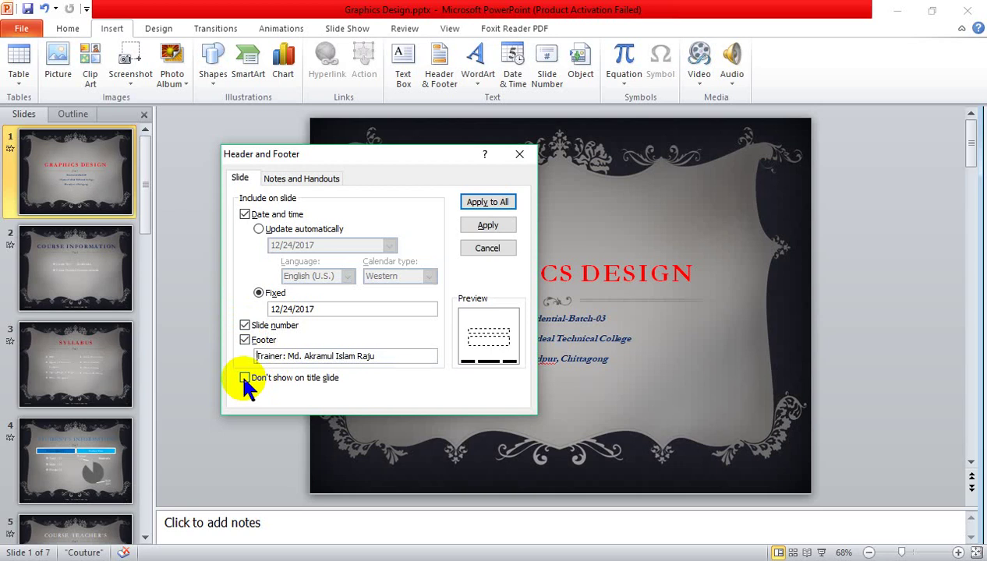
pyautogui.click(485, 206)
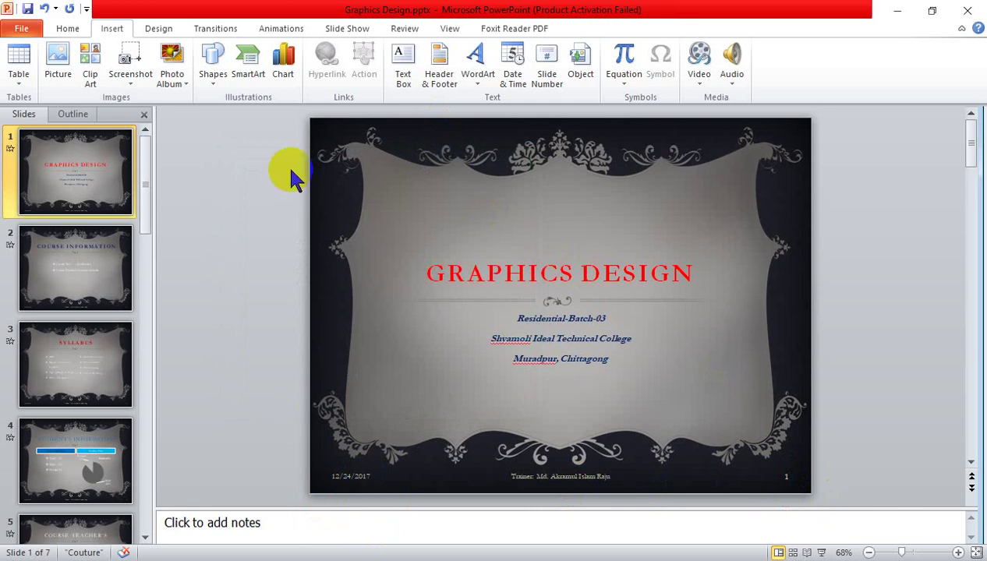
# - Preview the Angles, Aspect, Office, Composite, Metro and Pushpin themes on the deck
pyautogui.click(165, 31)
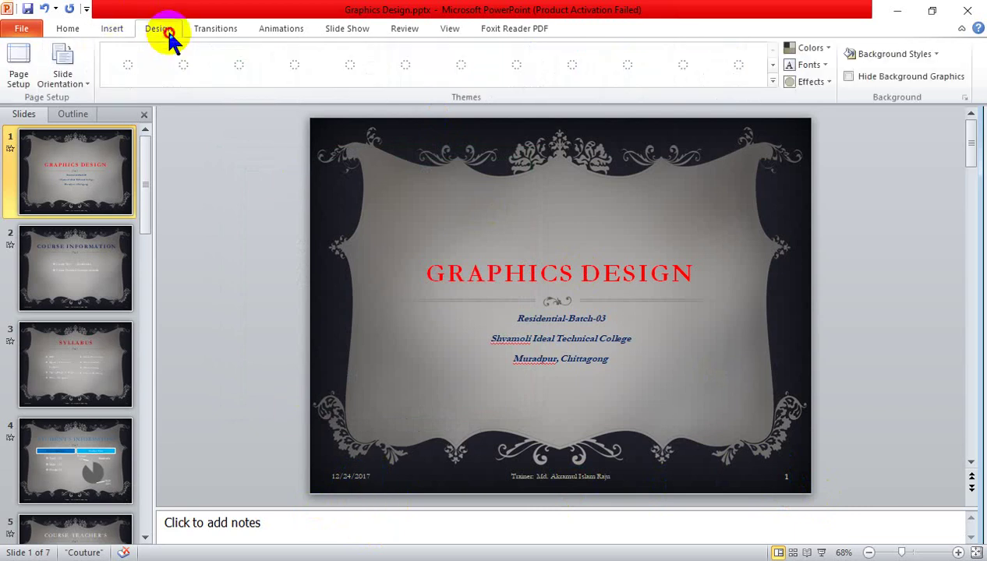
pyautogui.click(308, 72)
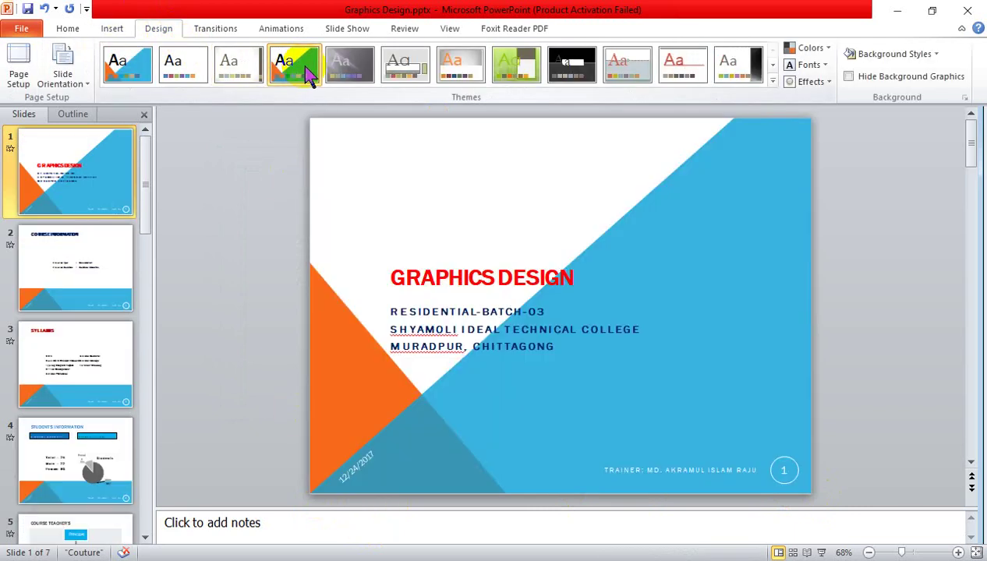
pyautogui.click(344, 70)
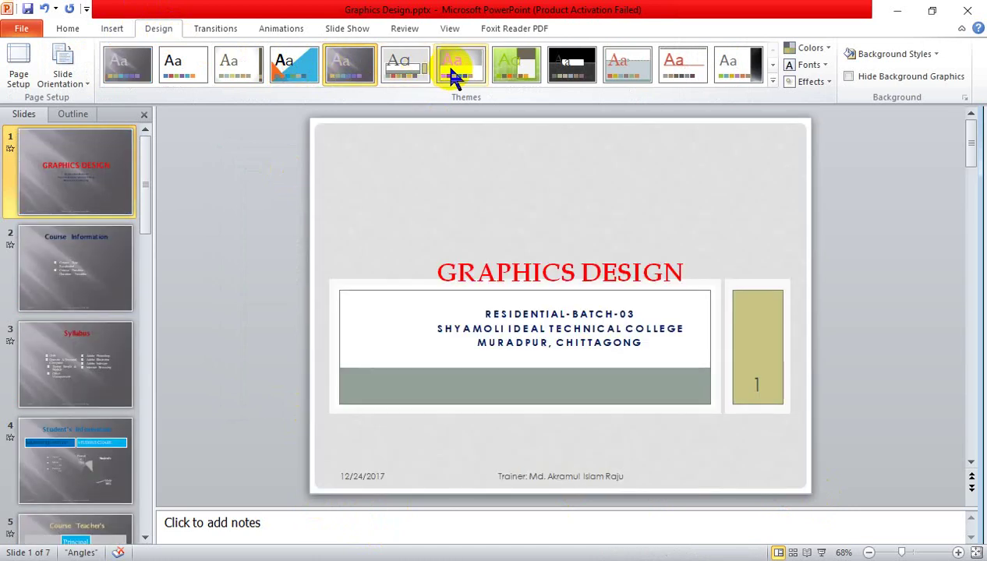
pyautogui.click(456, 74)
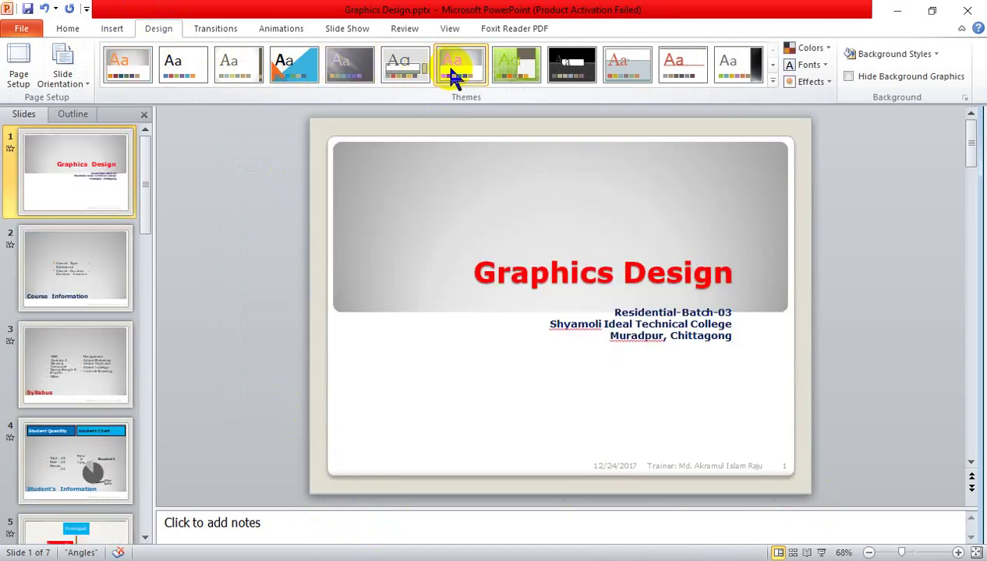
pyautogui.click(179, 66)
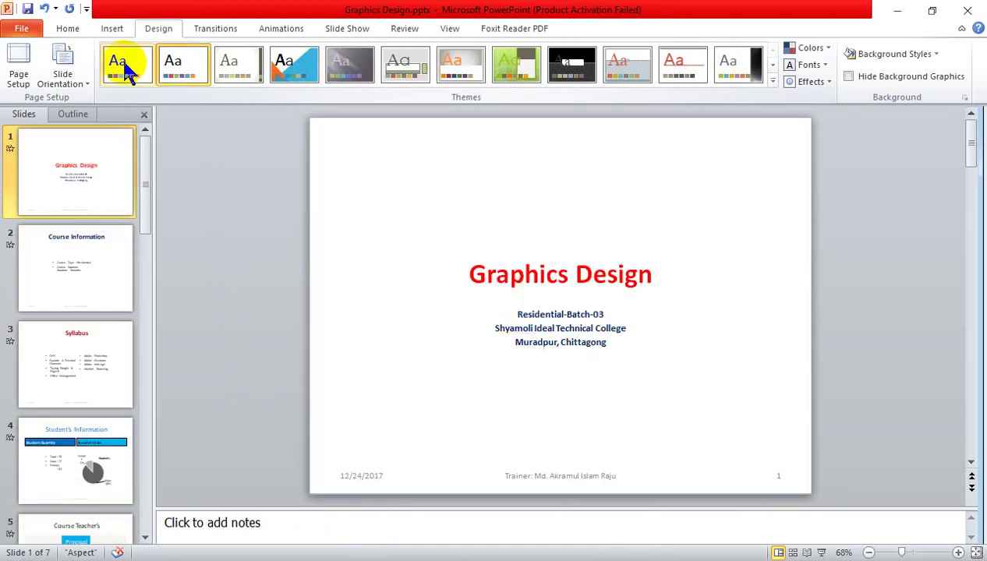
pyautogui.click(717, 53)
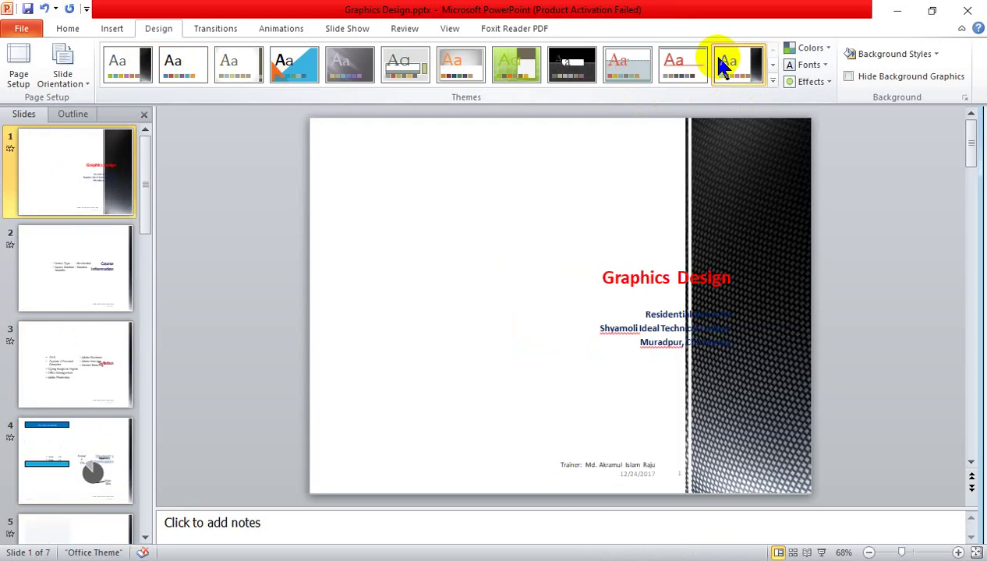
pyautogui.click(773, 81)
pyautogui.click(738, 187)
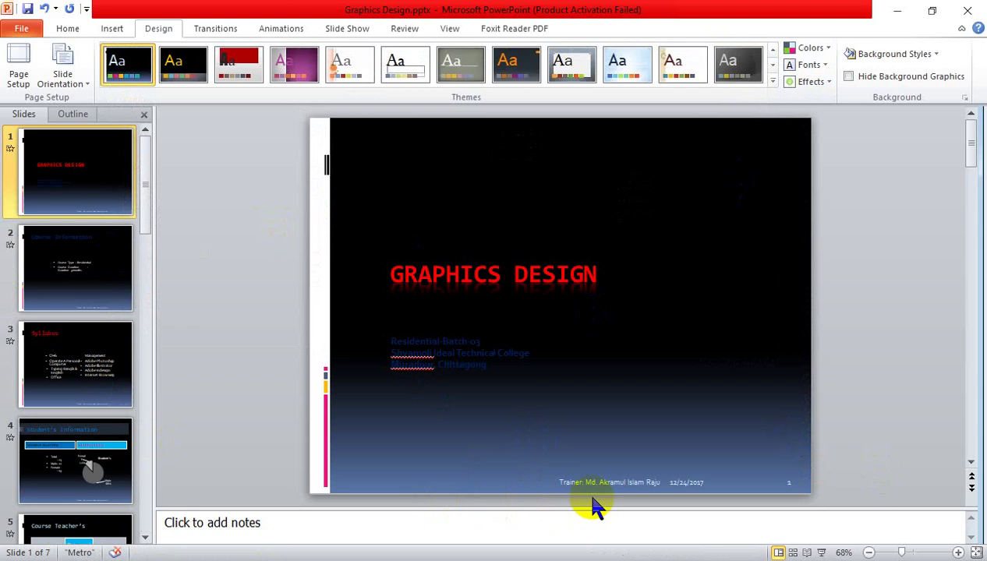
pyautogui.click(570, 61)
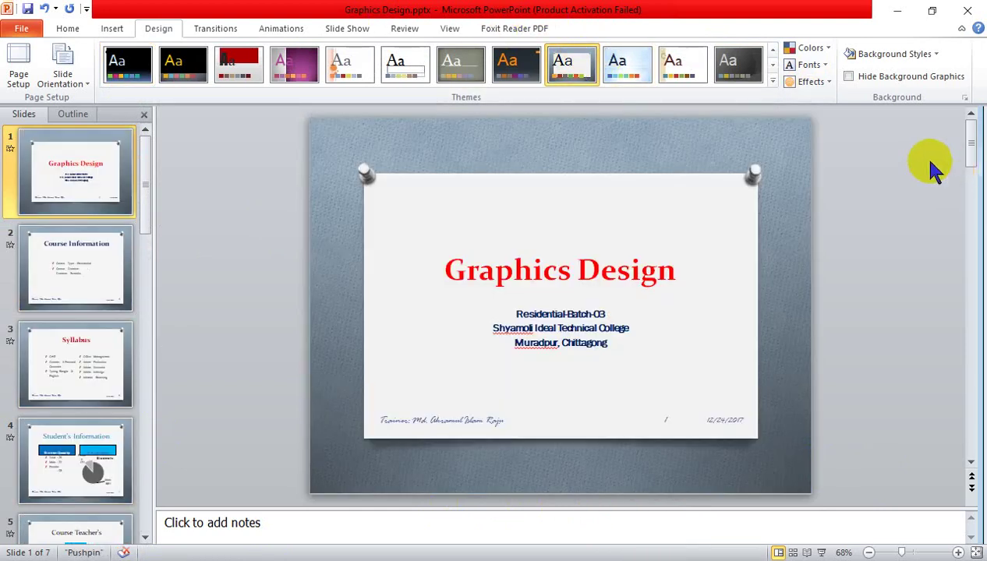
# - Apply the Couture theme from the full Themes gallery to every slide
pyautogui.click(69, 29)
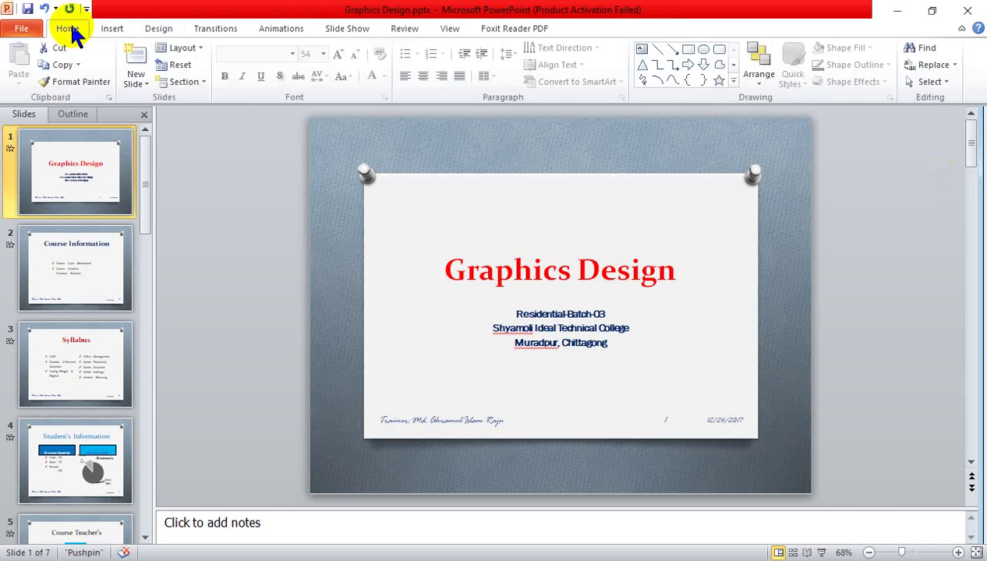
pyautogui.click(114, 28)
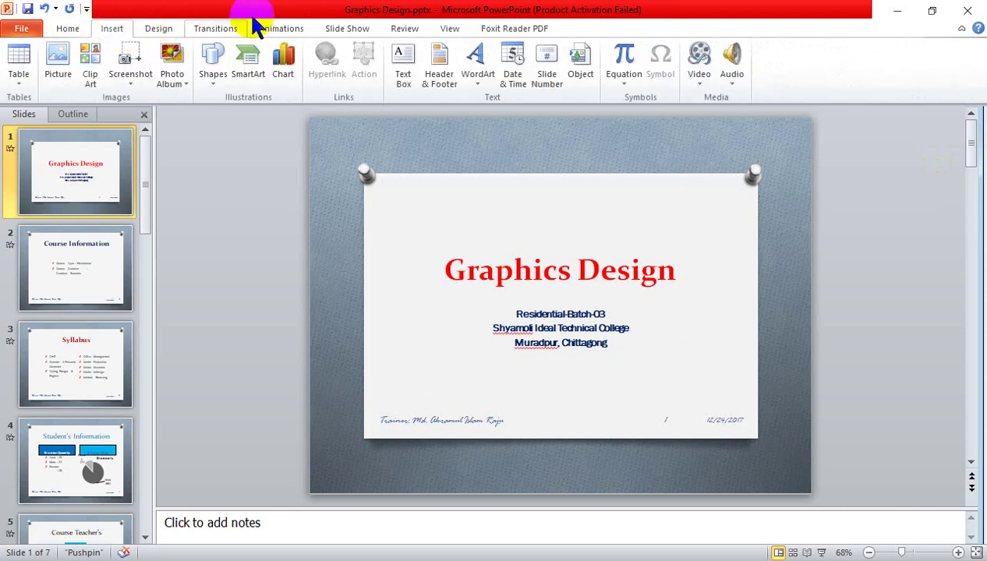
pyautogui.click(159, 28)
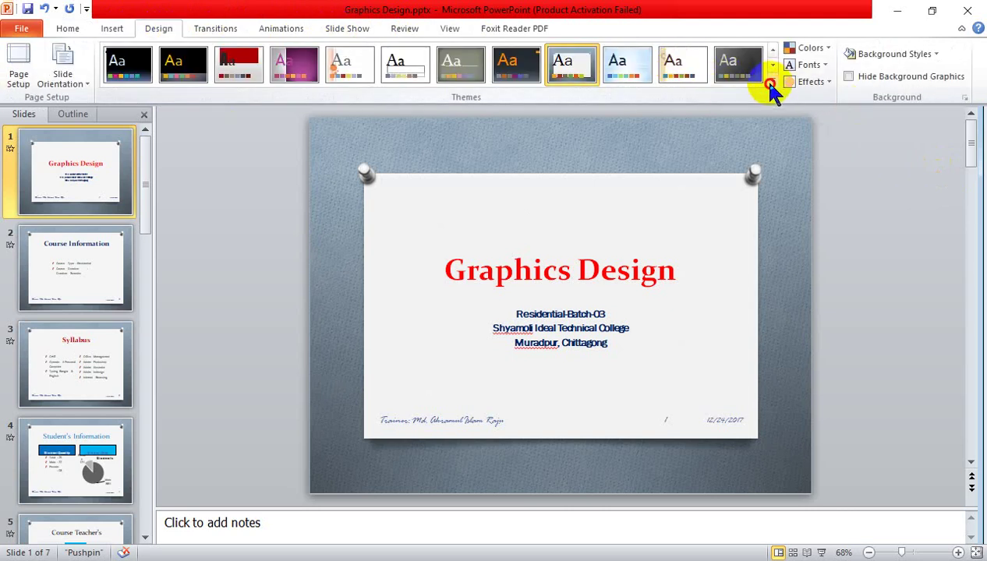
pyautogui.click(771, 81)
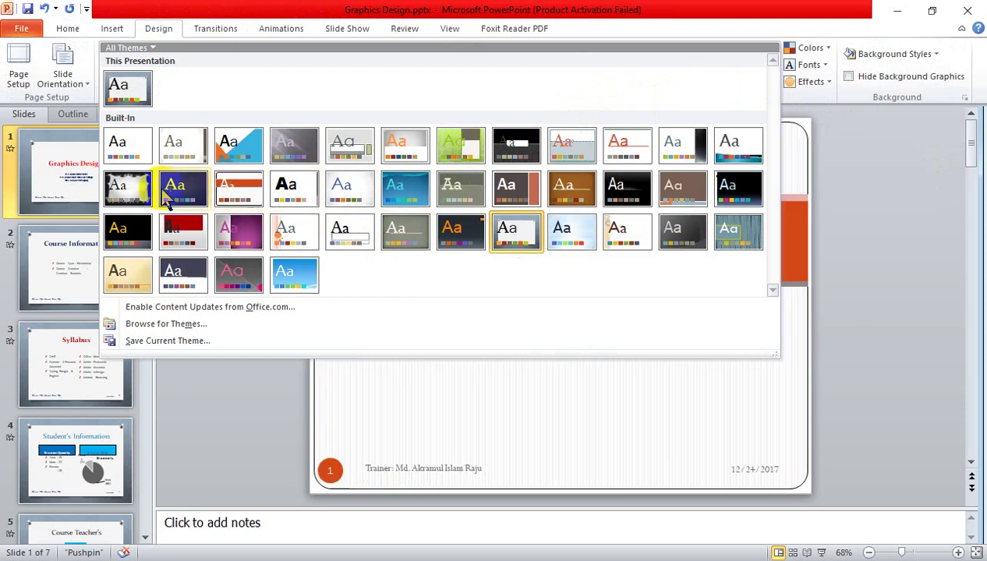
pyautogui.click(166, 193)
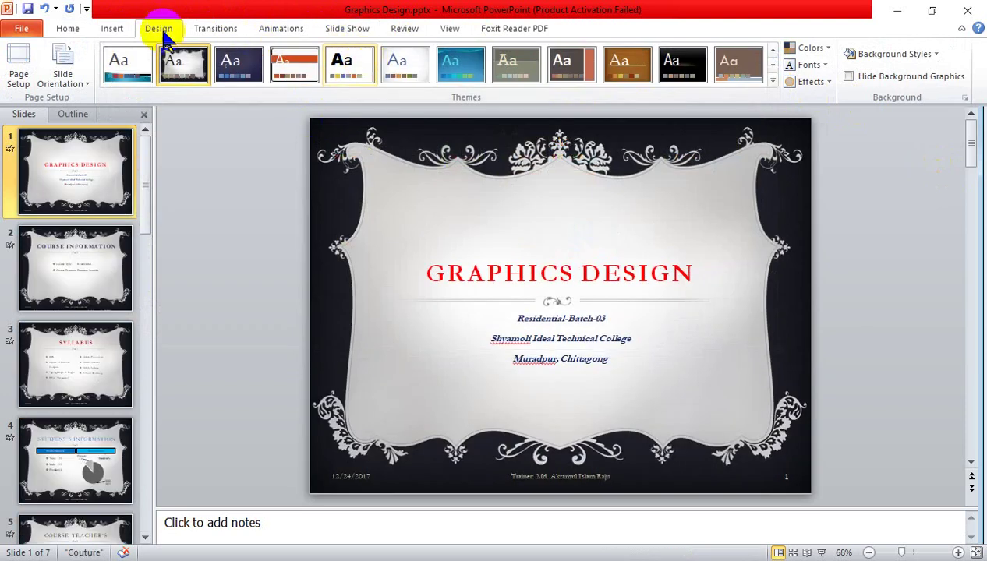
# - Turn on Header in the Notes and Handouts settings of Header & Footer
pyautogui.click(69, 30)
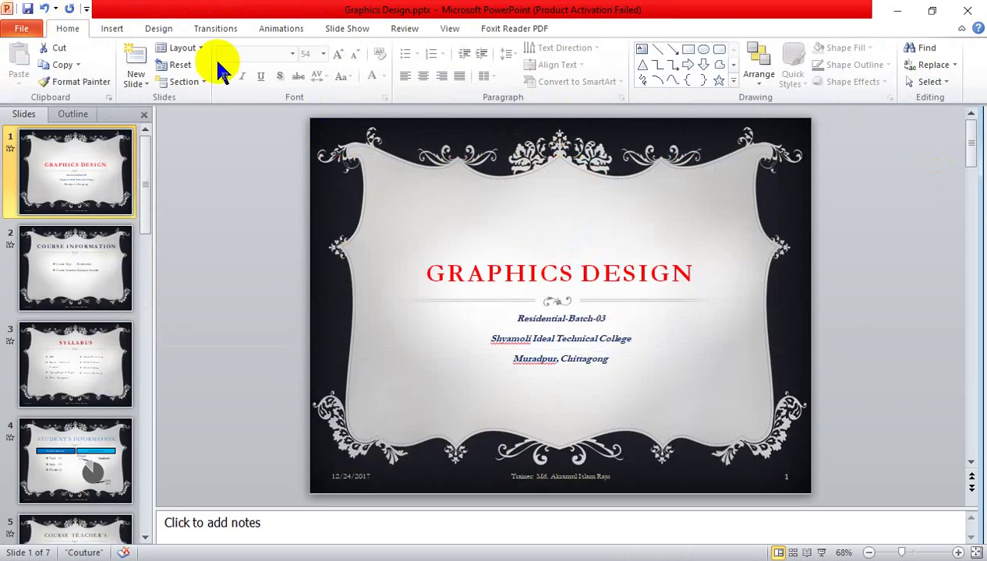
pyautogui.click(109, 30)
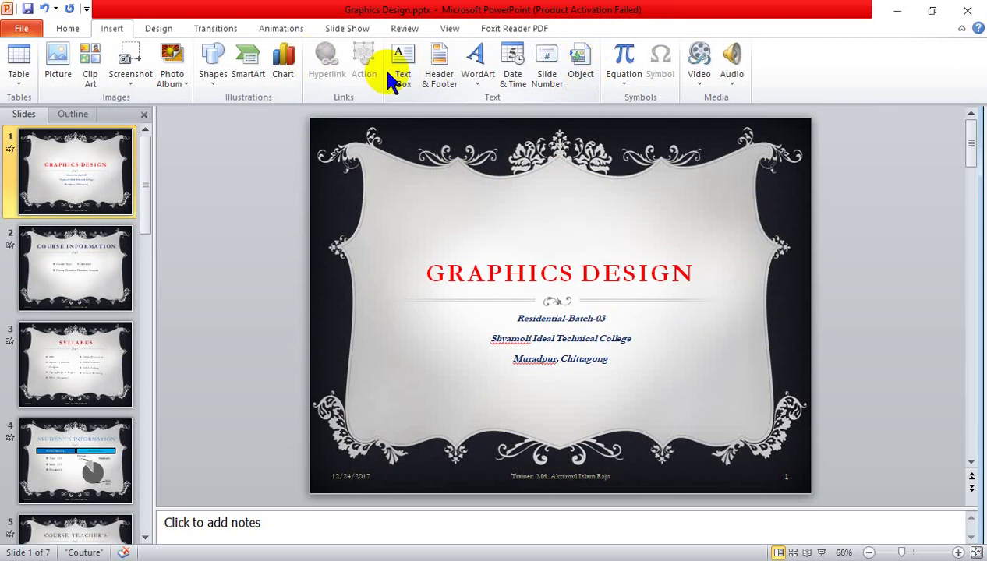
pyautogui.click(433, 81)
pyautogui.click(297, 179)
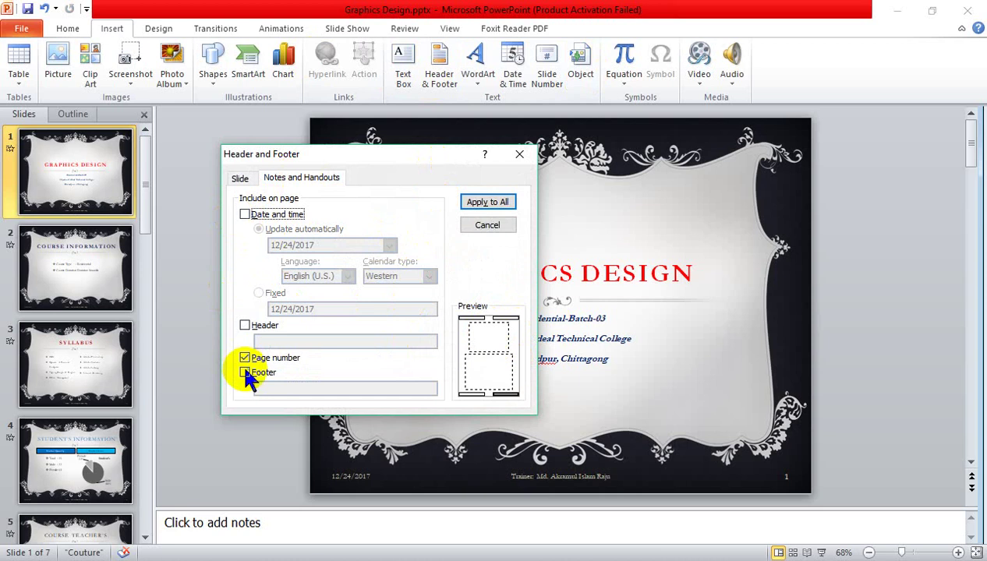
pyautogui.click(246, 326)
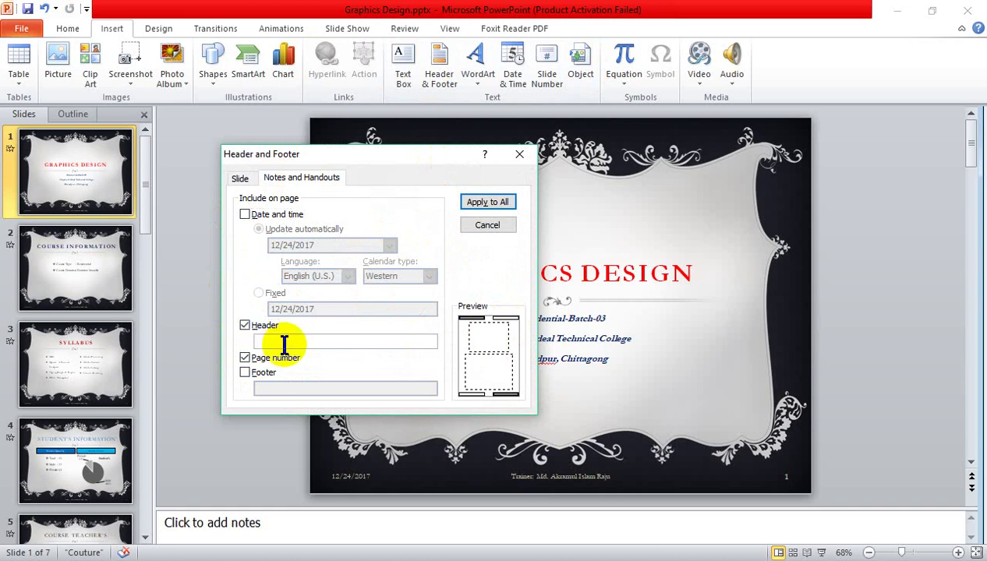
# - Compare with the Slide settings and leave Date and time unchecked for notes pages
pyautogui.click(240, 177)
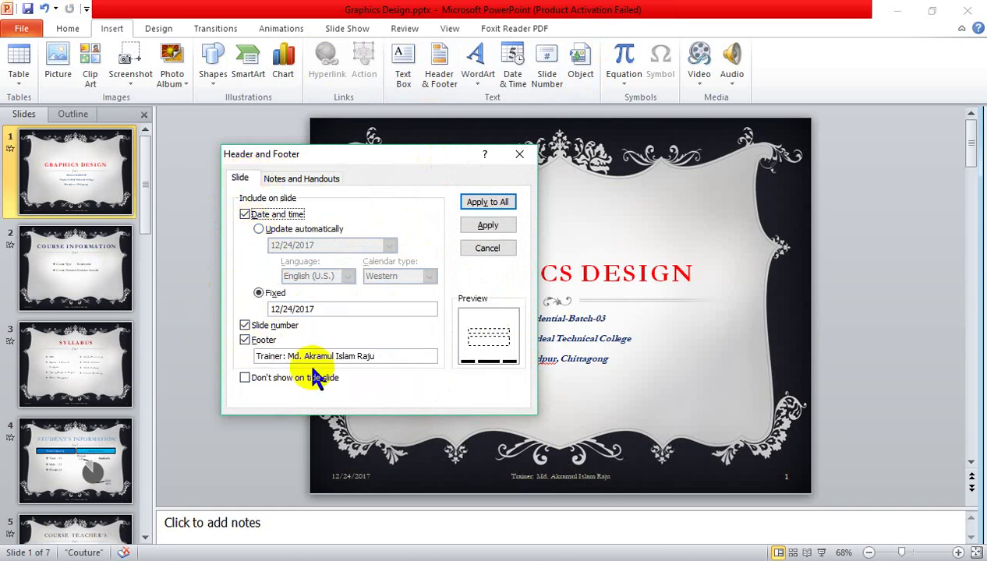
pyautogui.click(311, 178)
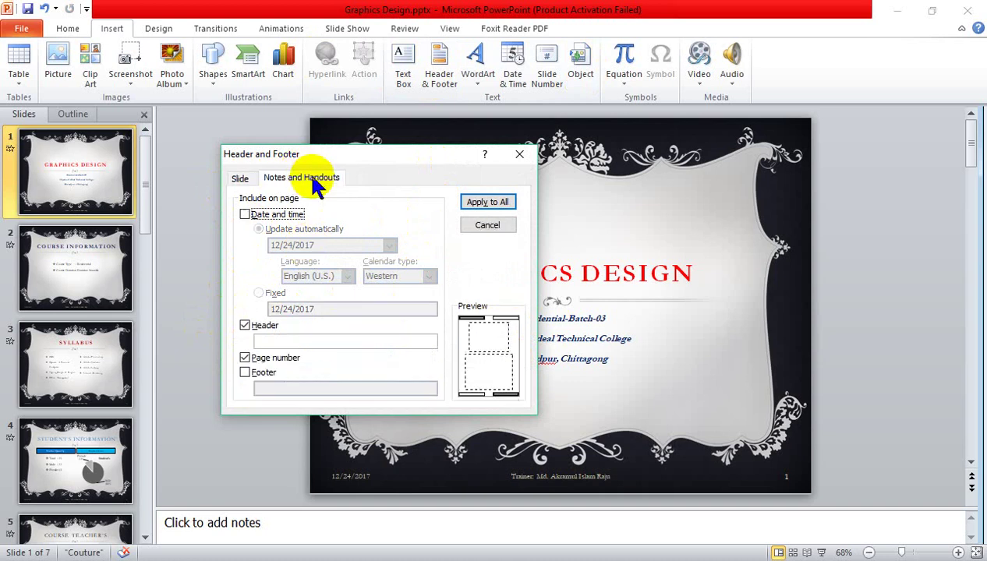
pyautogui.click(245, 214)
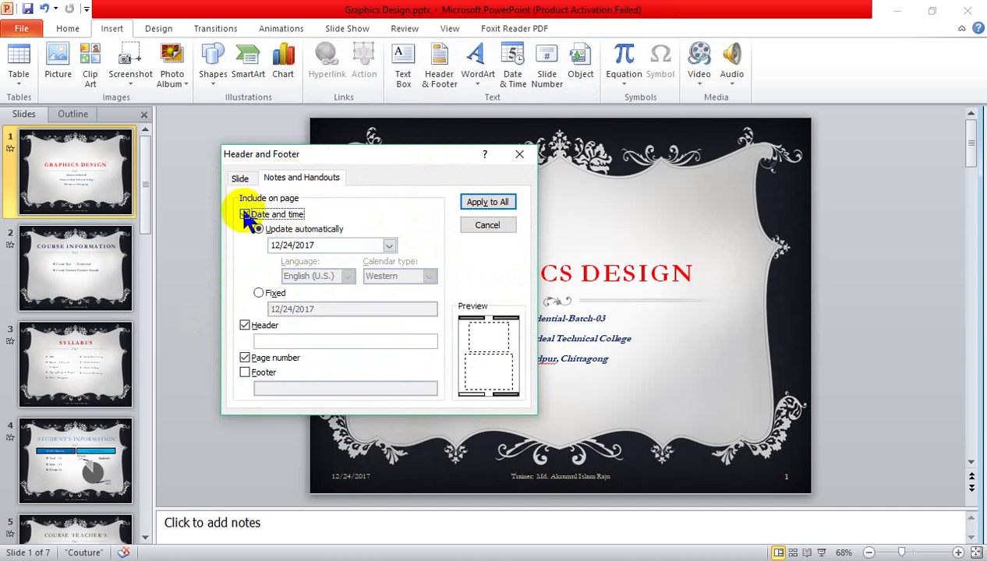
pyautogui.click(245, 214)
pyautogui.click(241, 179)
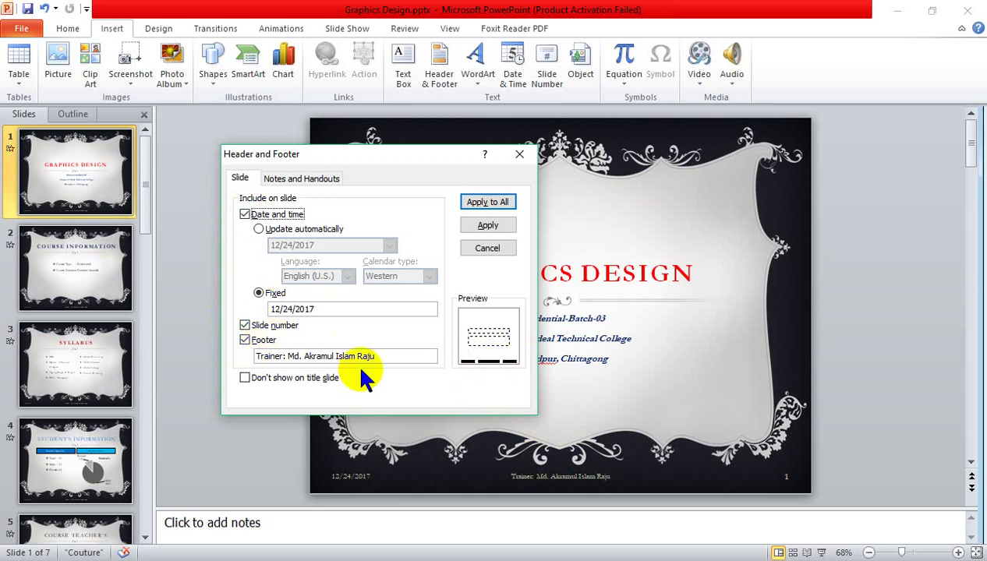
pyautogui.click(315, 178)
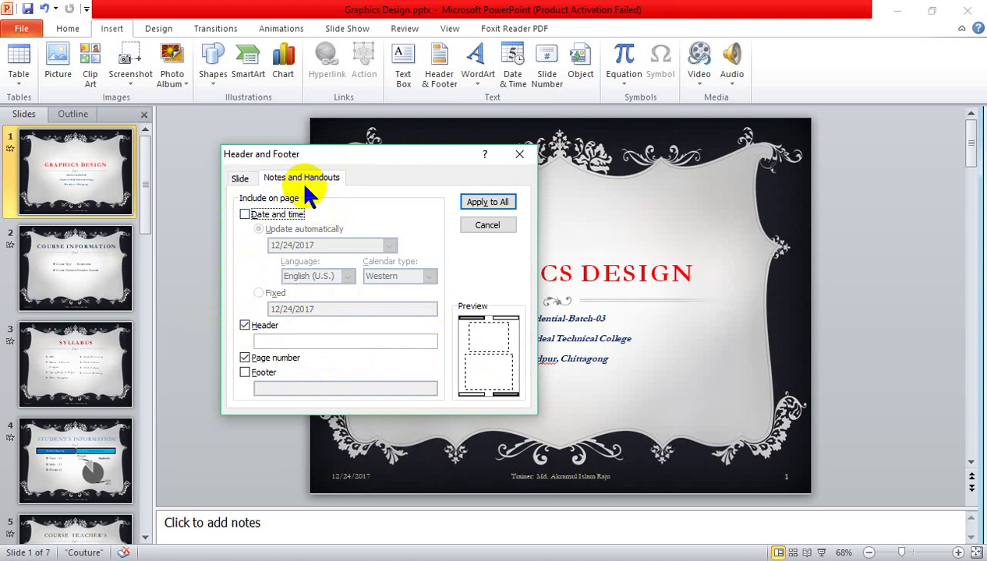
pyautogui.click(245, 215)
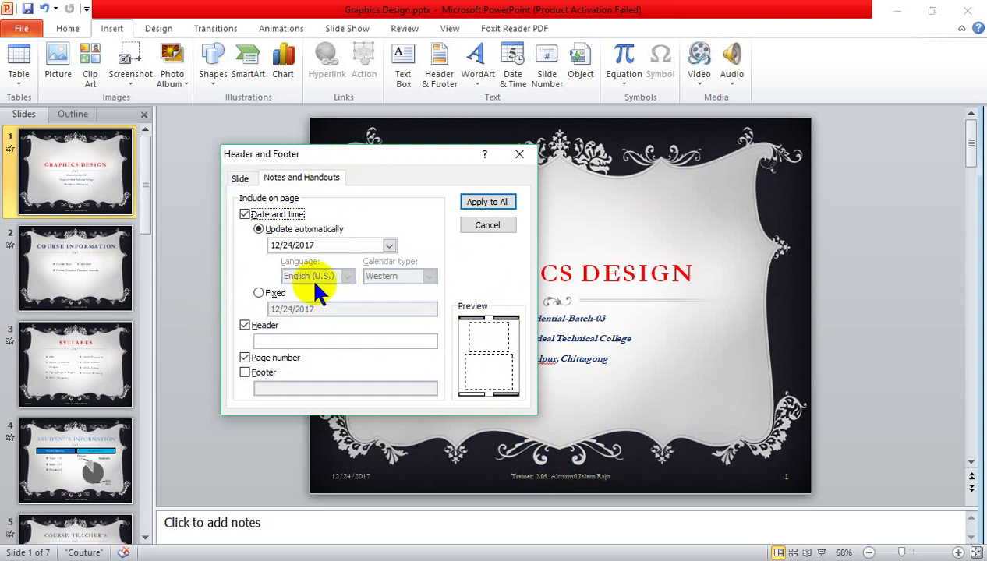
pyautogui.click(244, 215)
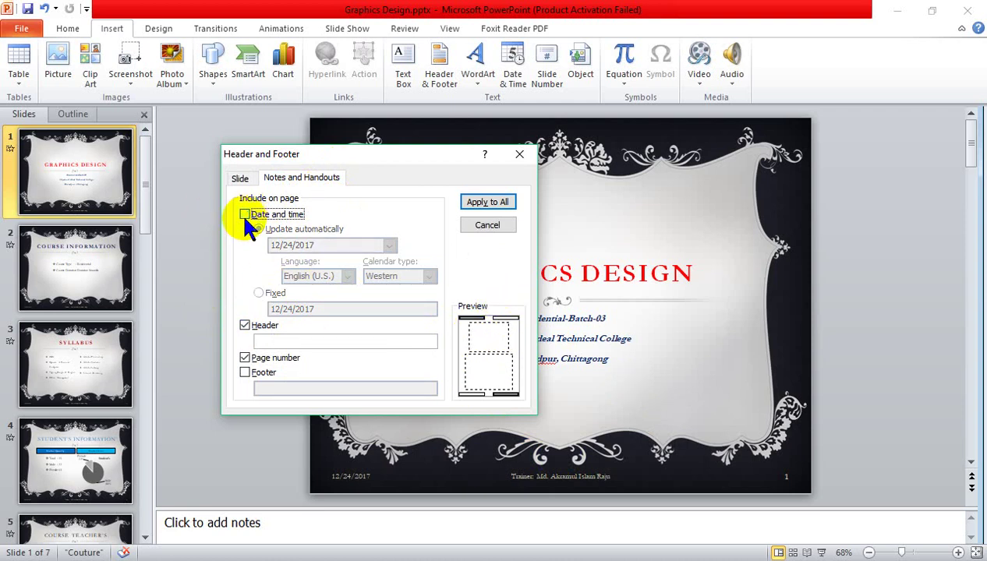
# - Enter 'Shyamoli Ideal TechnicalCollege' as the notes header and keep page numbers on
pyautogui.click(265, 341)
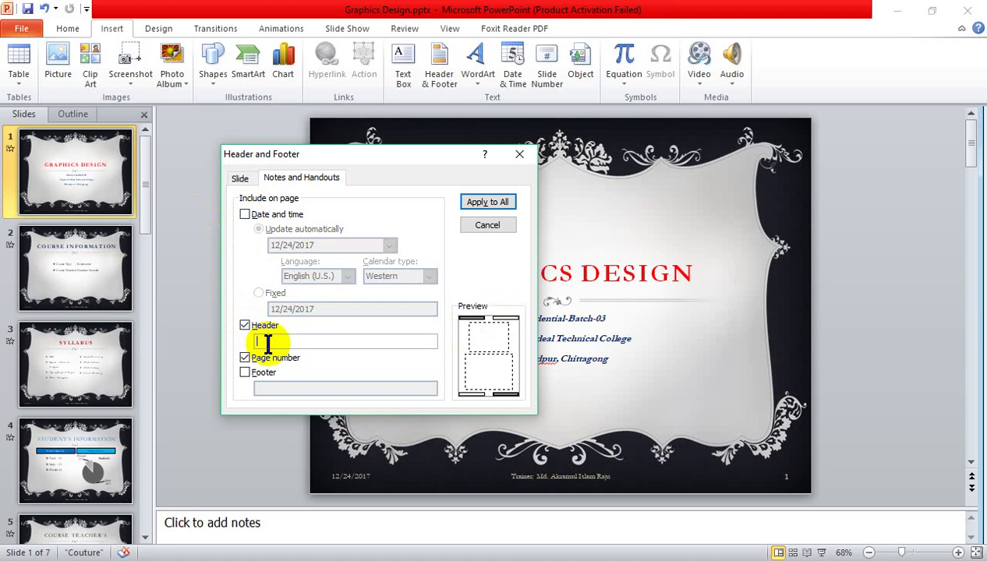
pyautogui.write('Shya')
pyautogui.write('moli Id')
pyautogui.write('eal Tec')
pyautogui.write('hnical')
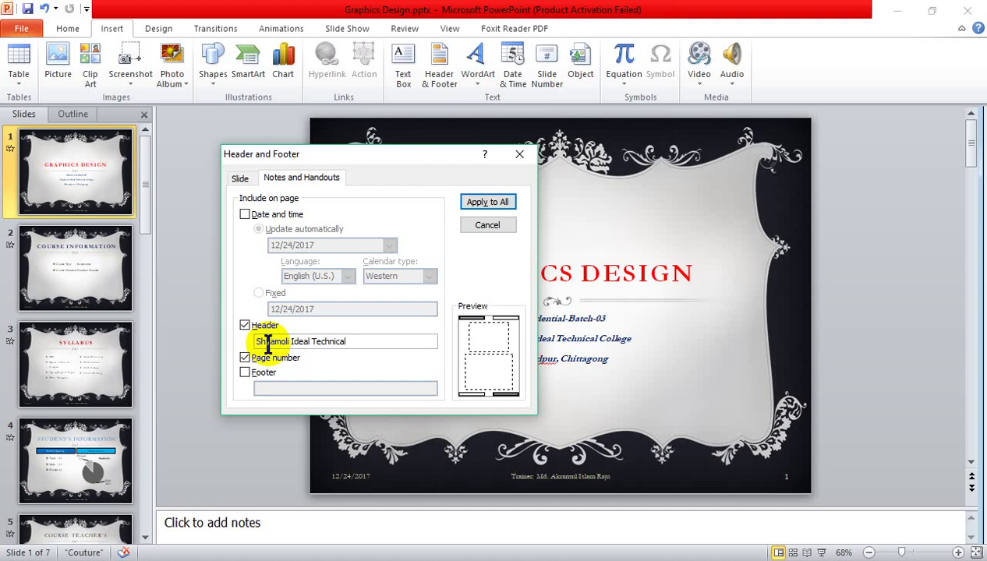
pyautogui.write('Coll')
pyautogui.write('ege')
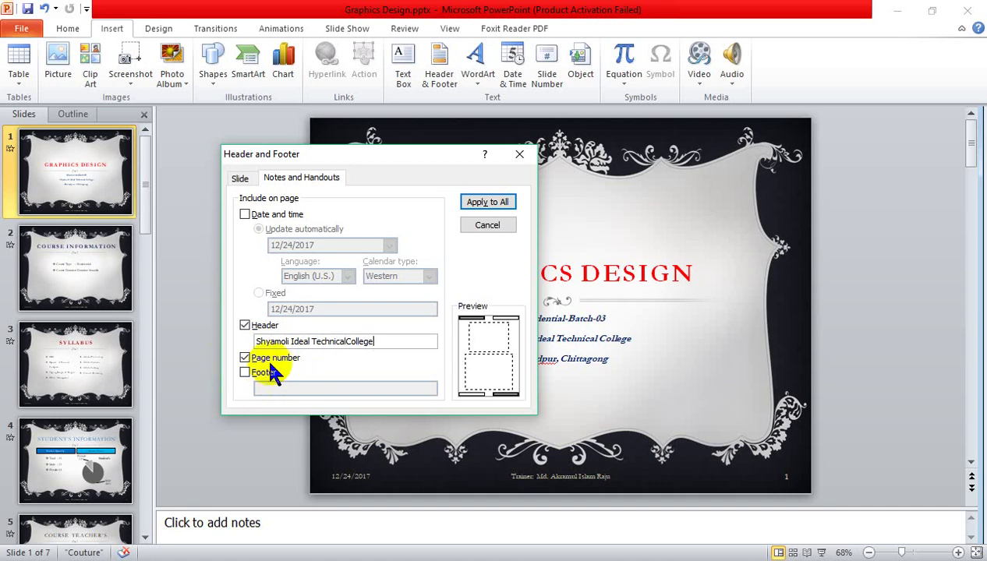
pyautogui.click(243, 359)
pyautogui.click(245, 358)
# - Add a notes footer with the trainer's name and apply the settings
pyautogui.click(245, 370)
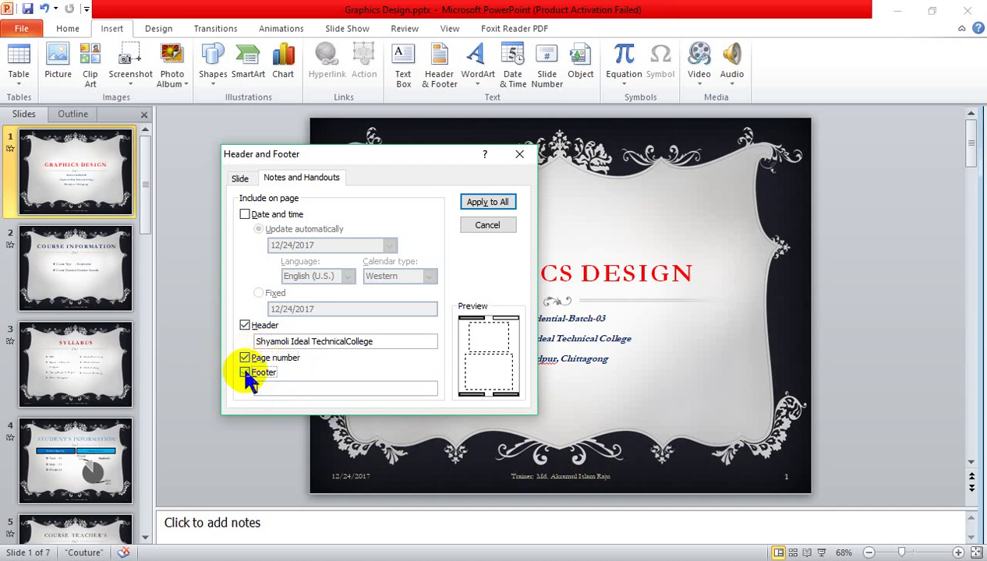
pyautogui.click(272, 389)
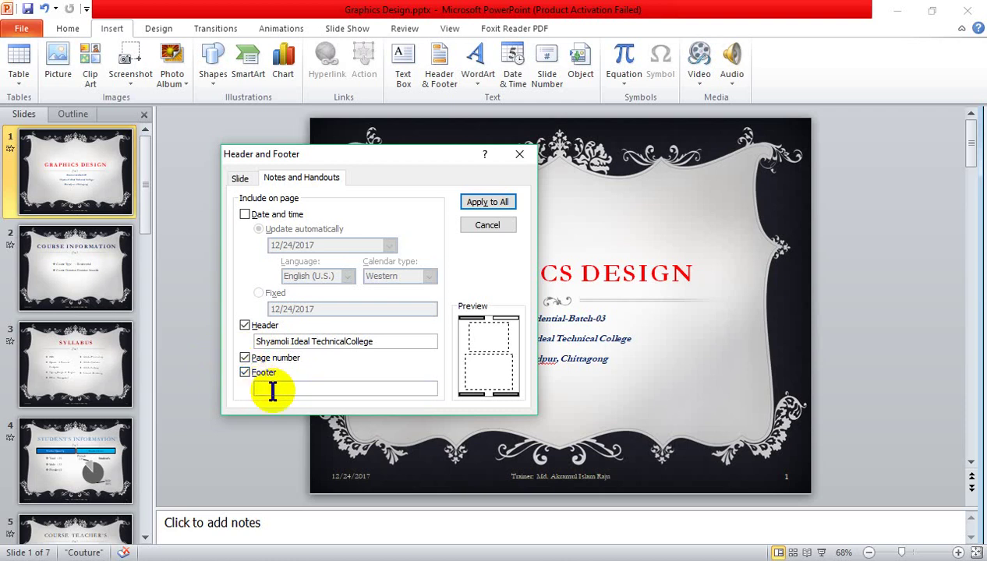
pyautogui.write('Trail')
pyautogui.write(' . Akram')
pyautogui.write('ul Islam Raju')
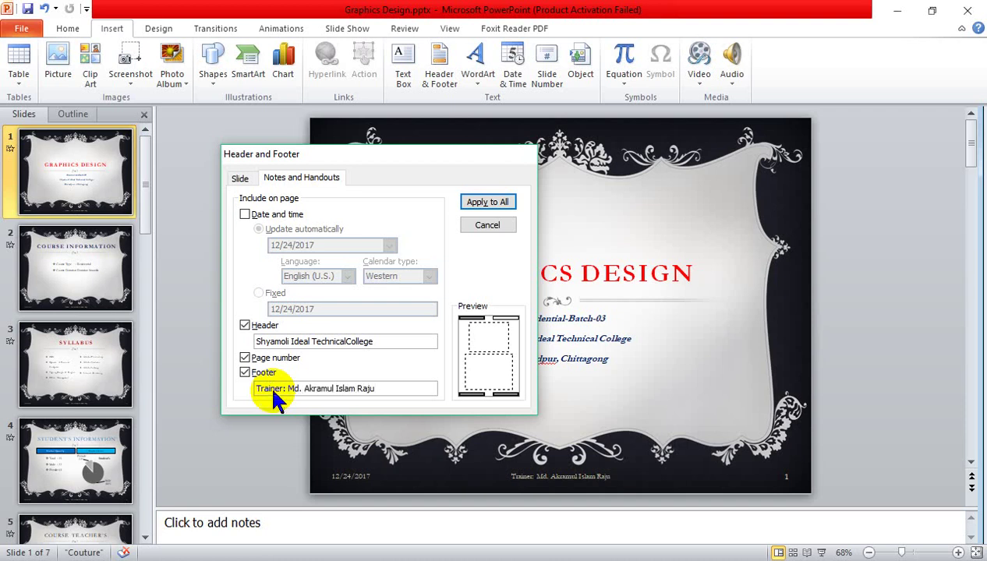
pyautogui.press('Return')
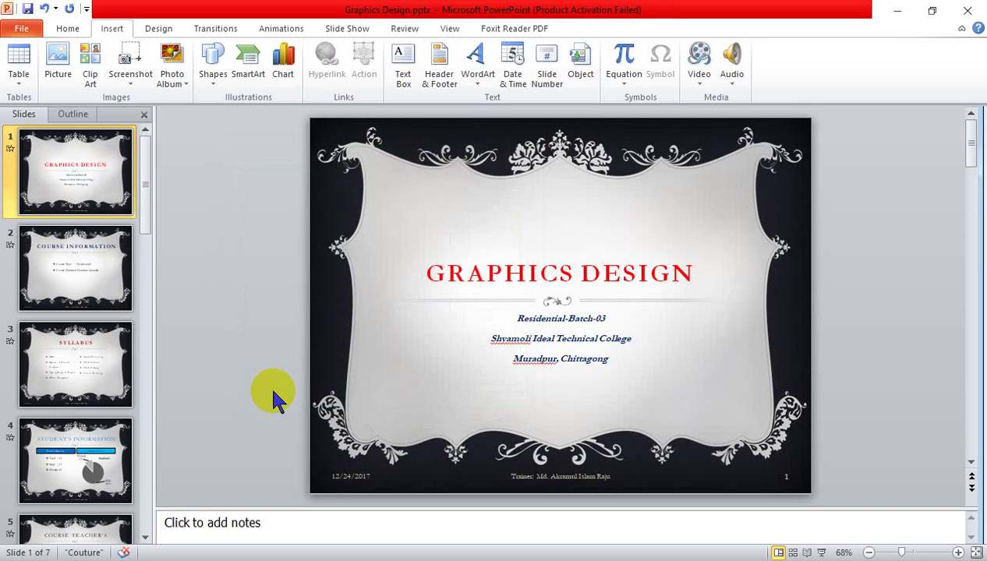
# - Add an automatically updating date to notes and handouts and apply it to all pages
pyautogui.click(466, 53)
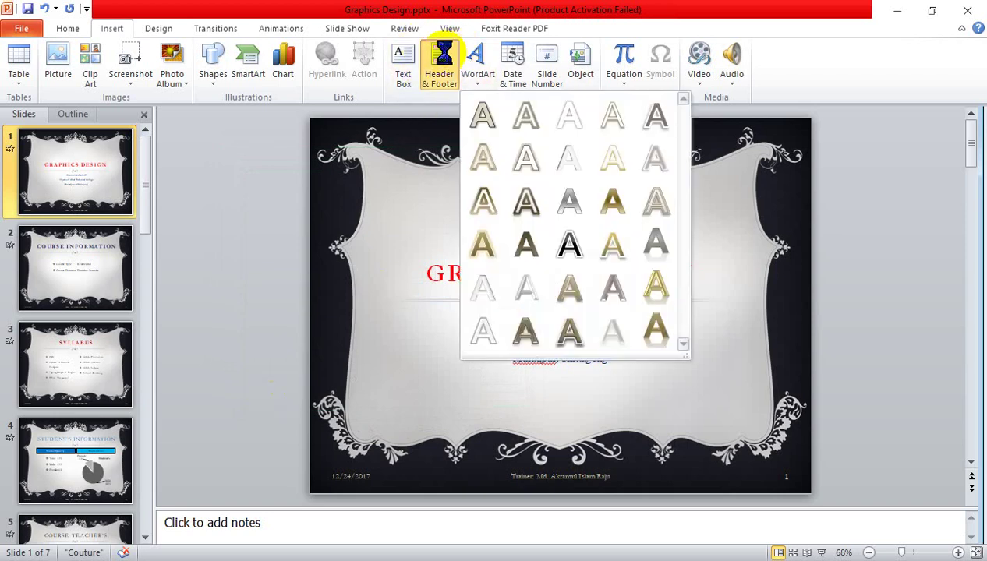
pyautogui.click(302, 177)
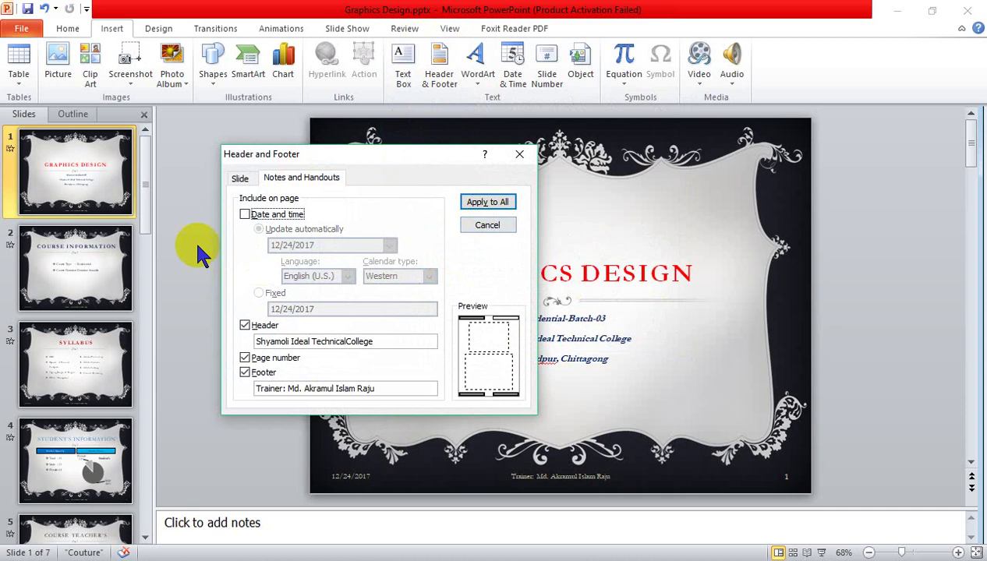
pyautogui.click(244, 214)
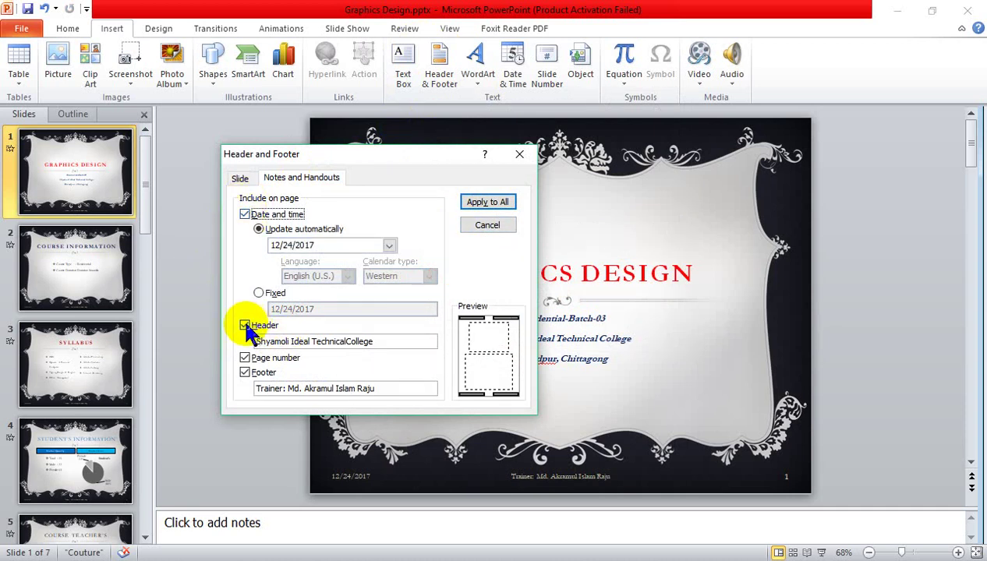
pyautogui.click(501, 205)
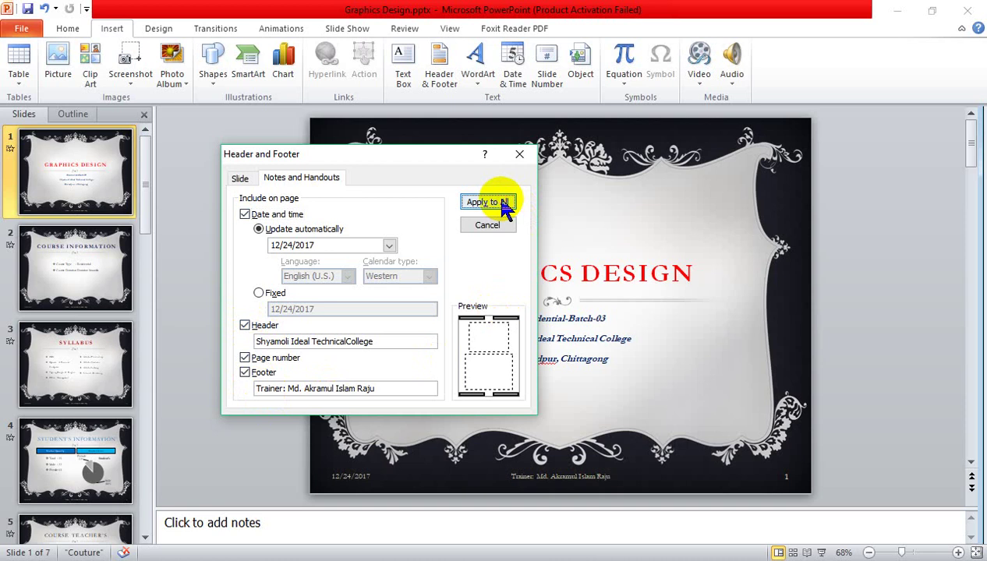
pyautogui.scroll(-2, 557, 379)
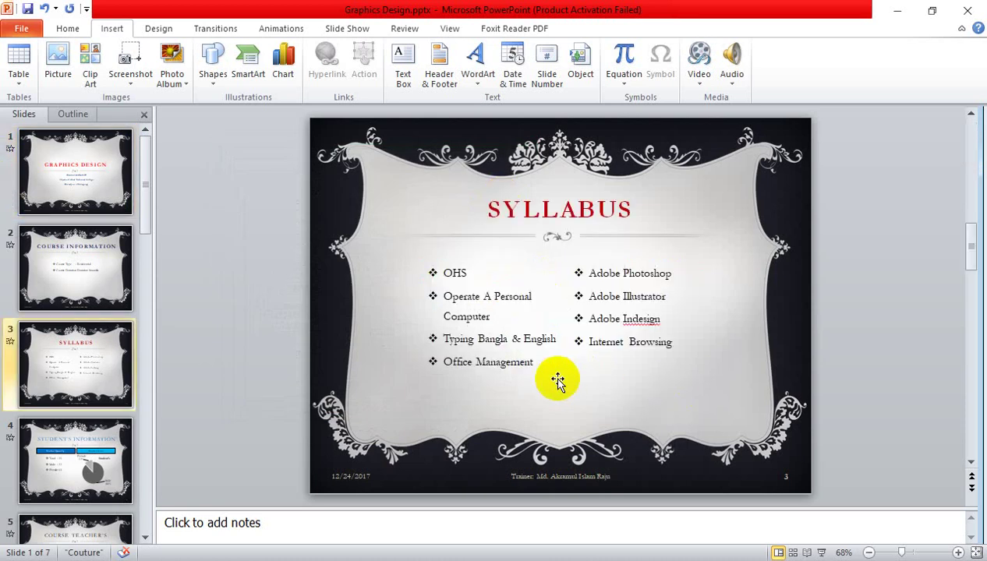
pyautogui.scroll(-1, 557, 380)
pyautogui.scroll(-1, 557, 379)
pyautogui.scroll(3, 558, 380)
pyautogui.scroll(1, 557, 379)
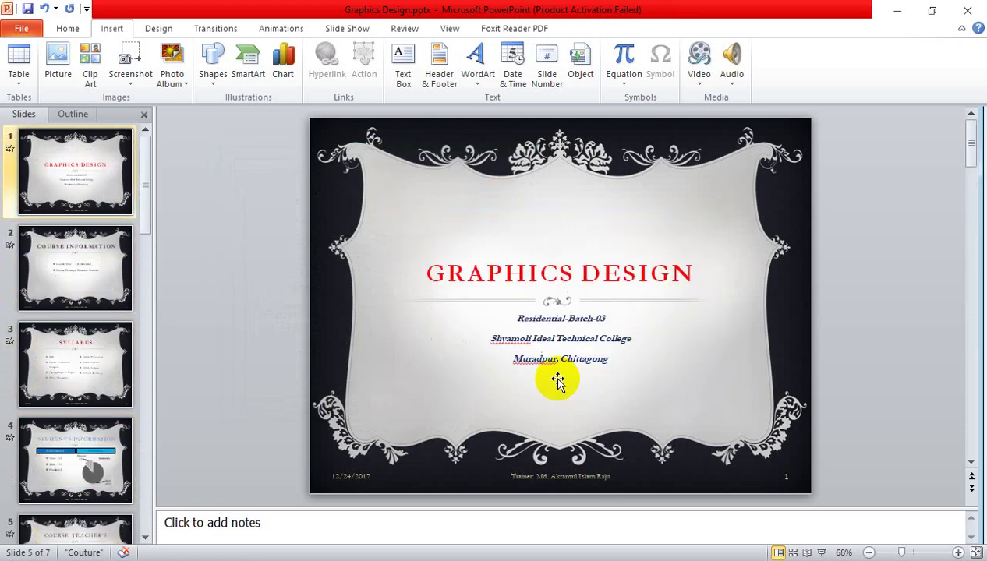
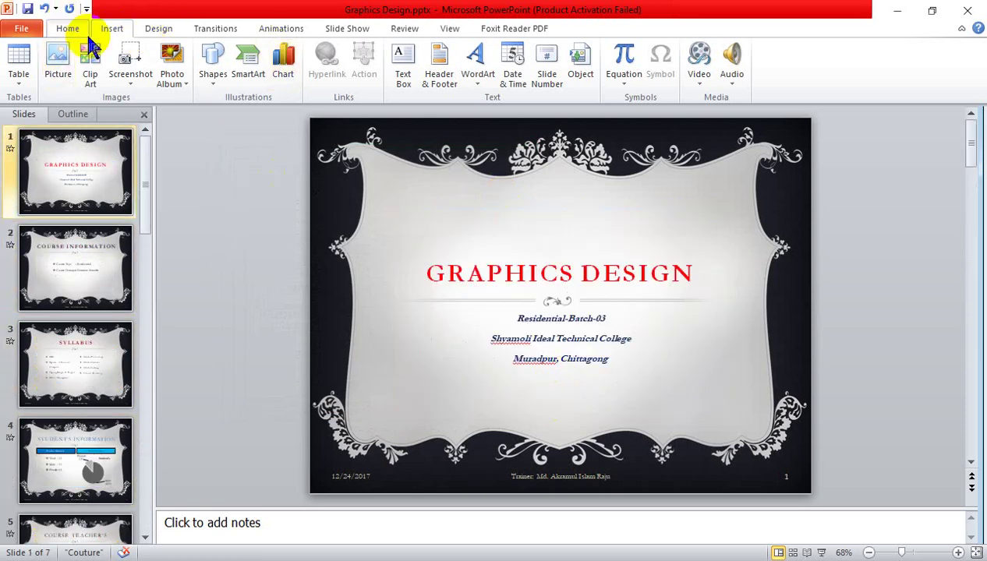
# - Turn off slide date, number and trainer footer; give notes and handouts a fixed 12/24/2017 date
pyautogui.click(449, 60)
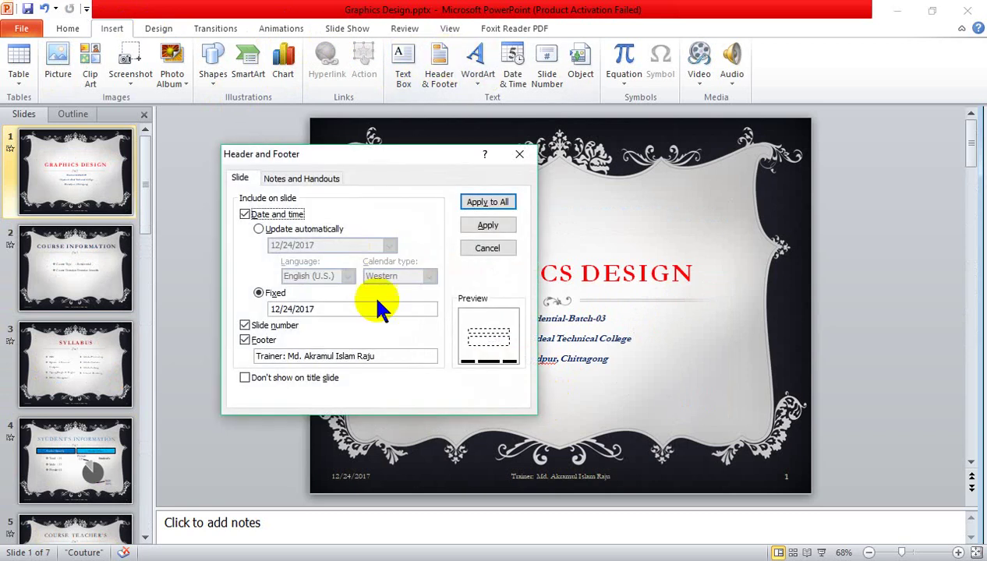
pyautogui.click(245, 214)
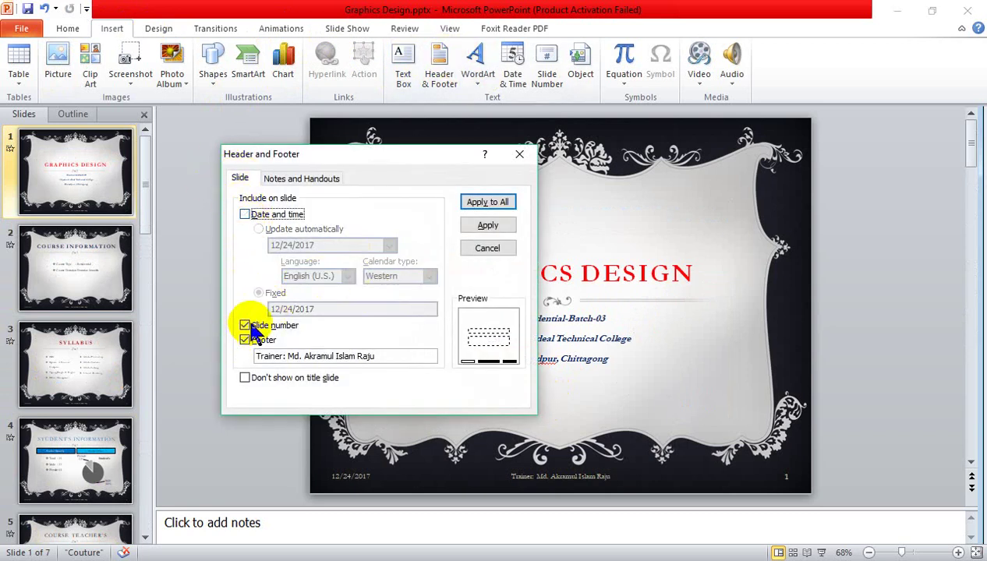
pyautogui.click(245, 325)
pyautogui.click(245, 340)
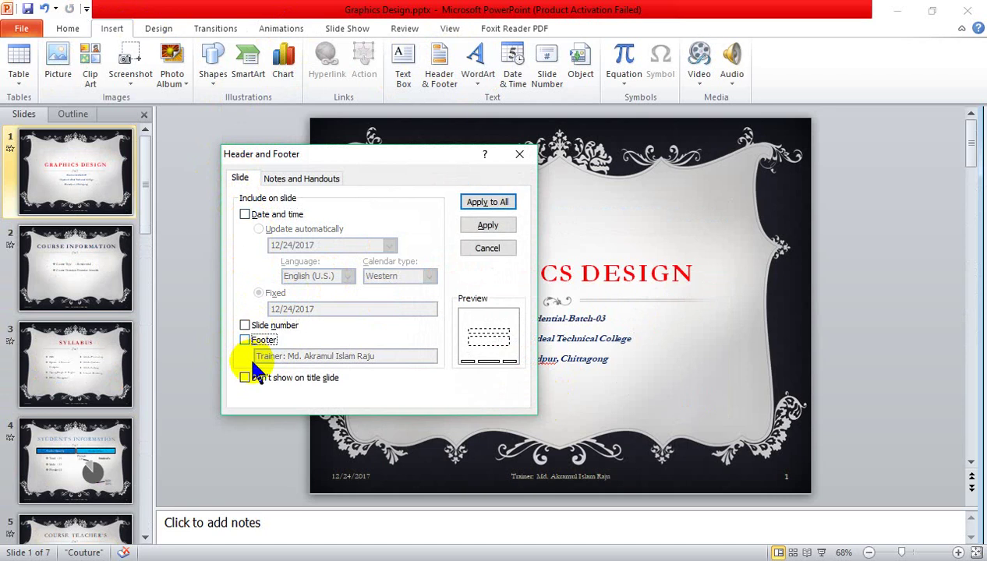
pyautogui.click(301, 179)
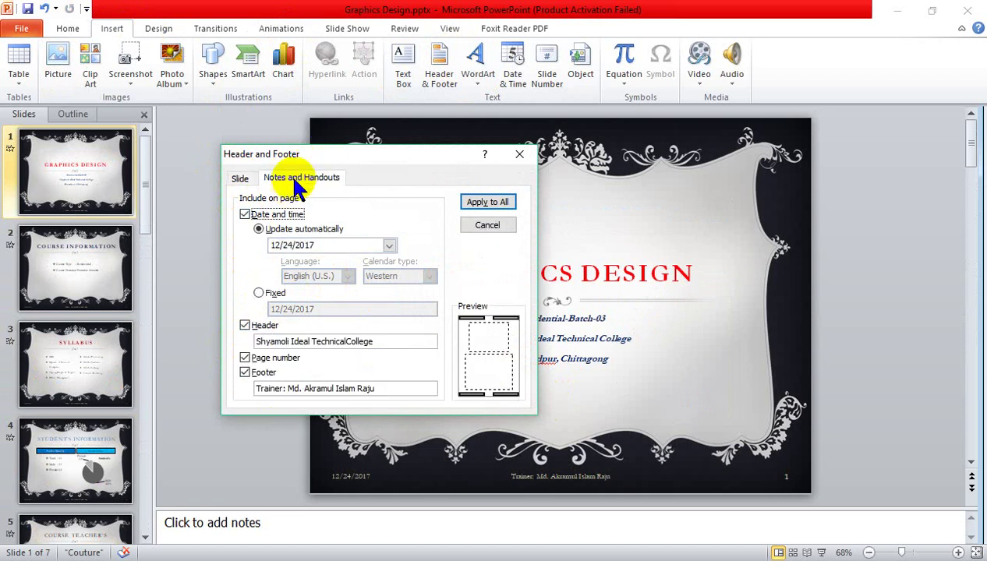
pyautogui.click(245, 326)
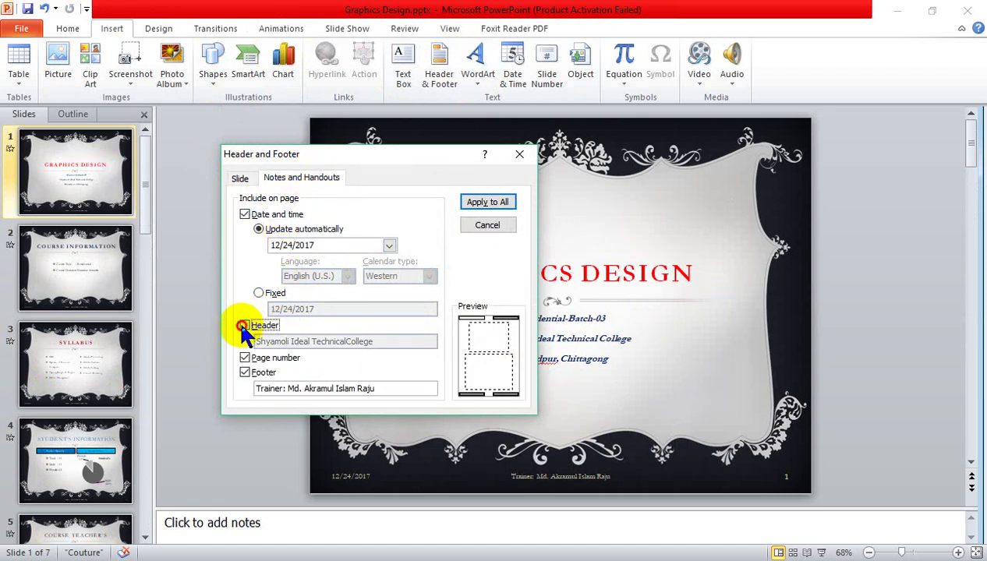
pyautogui.click(244, 325)
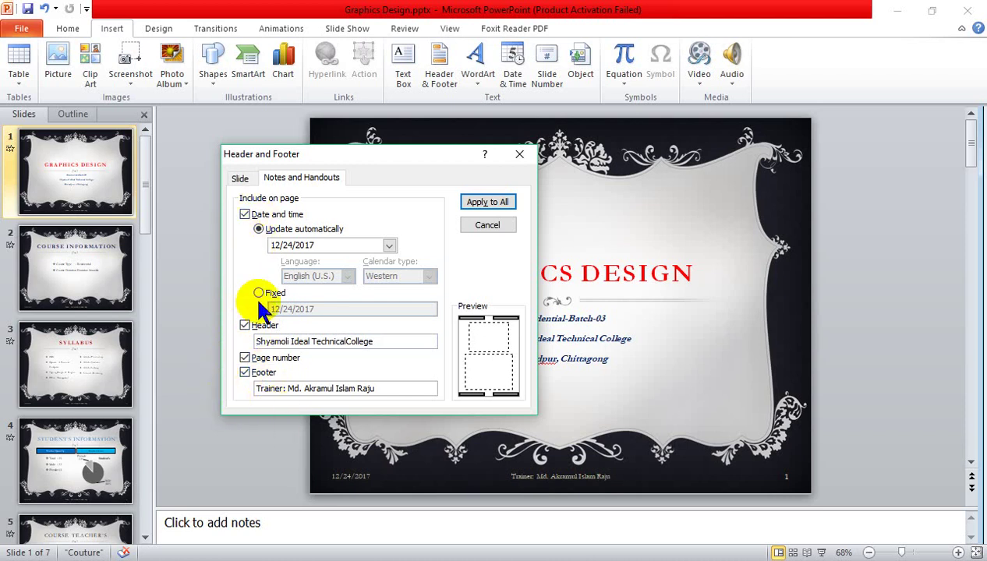
pyautogui.click(257, 293)
pyautogui.click(511, 202)
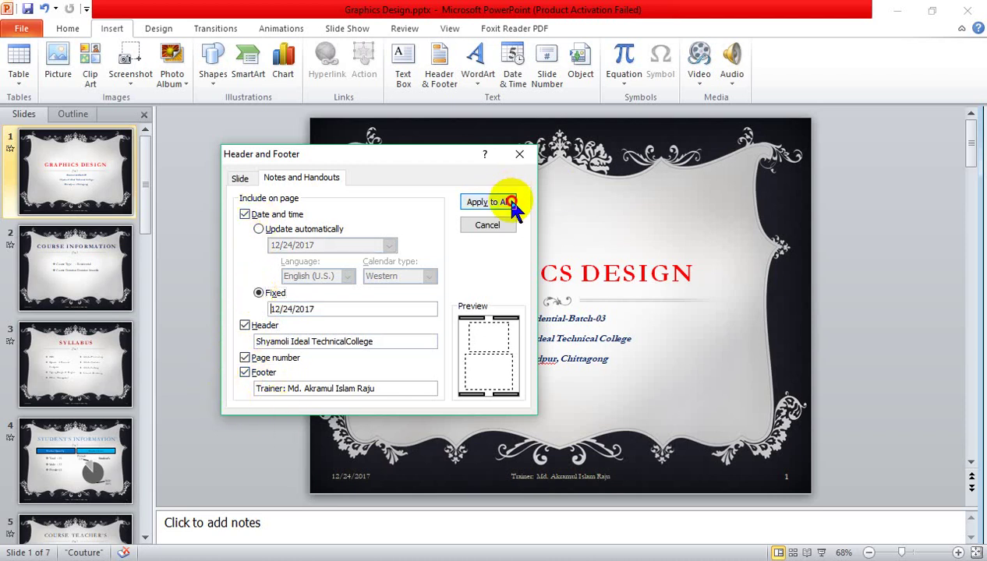
pyautogui.click(82, 239)
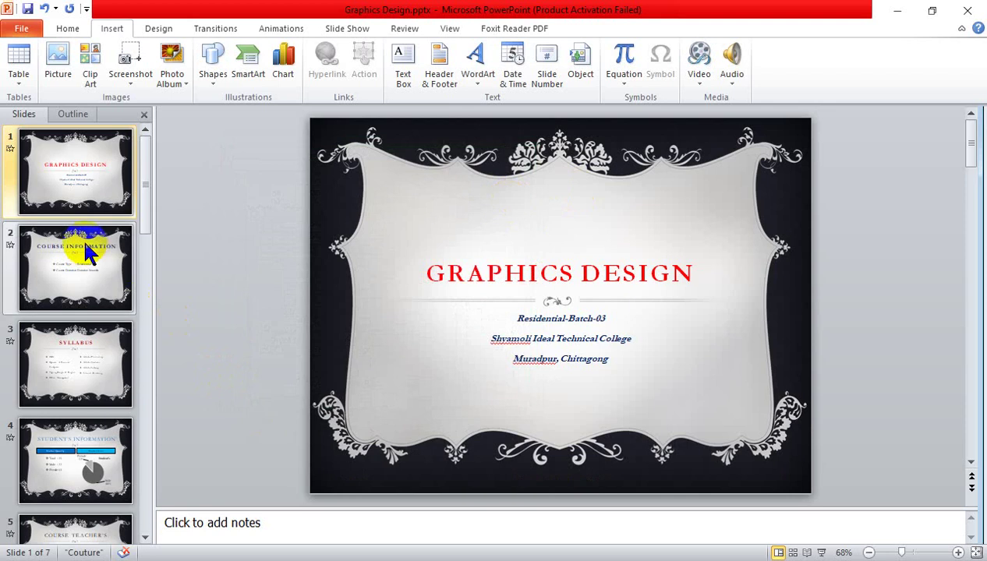
pyautogui.scroll(-2, 425, 405)
pyautogui.scroll(-1, 437, 407)
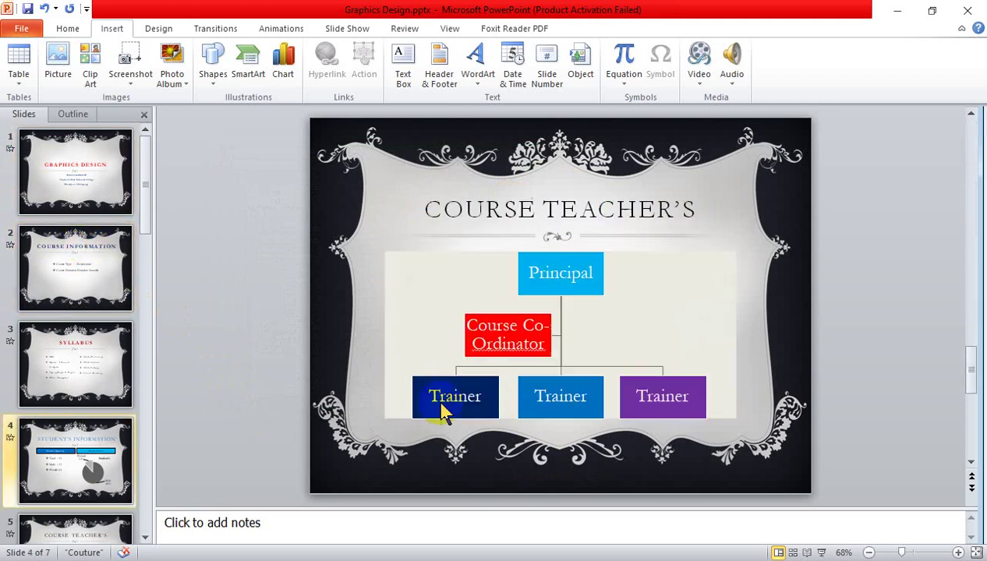
pyautogui.scroll(-2, 440, 409)
pyautogui.scroll(1, 440, 409)
pyautogui.scroll(3, 440, 409)
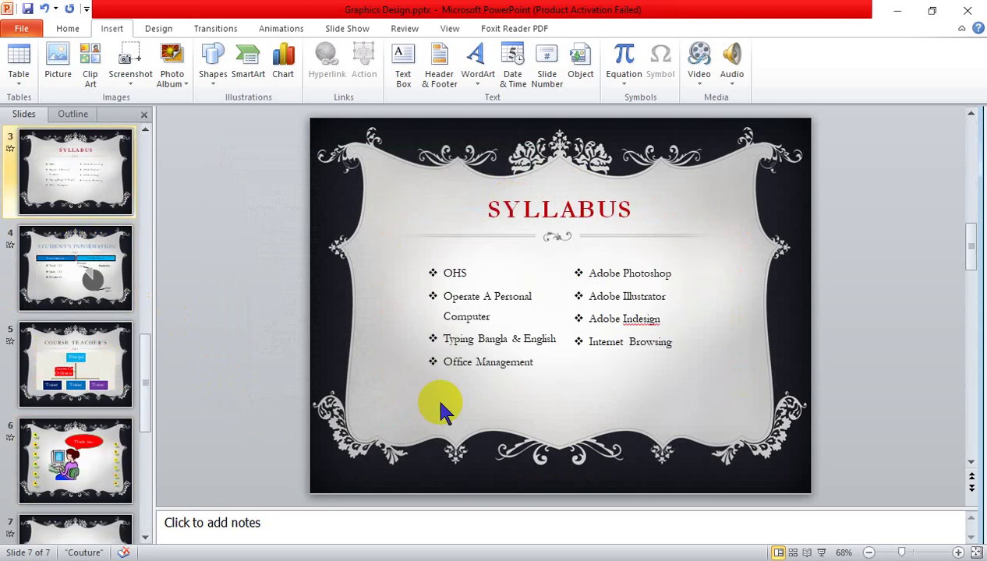
pyautogui.scroll(2, 441, 409)
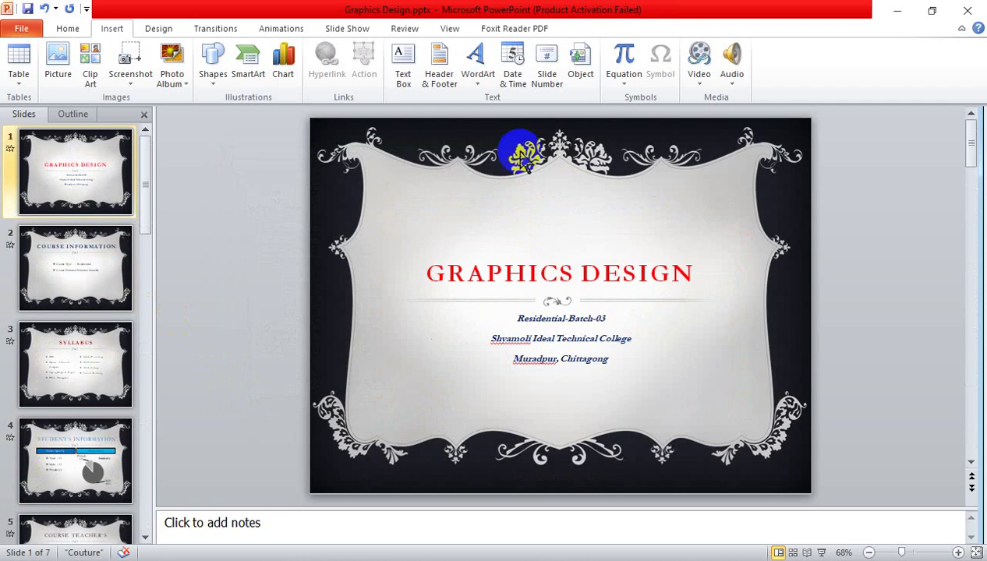
pyautogui.click(379, 305)
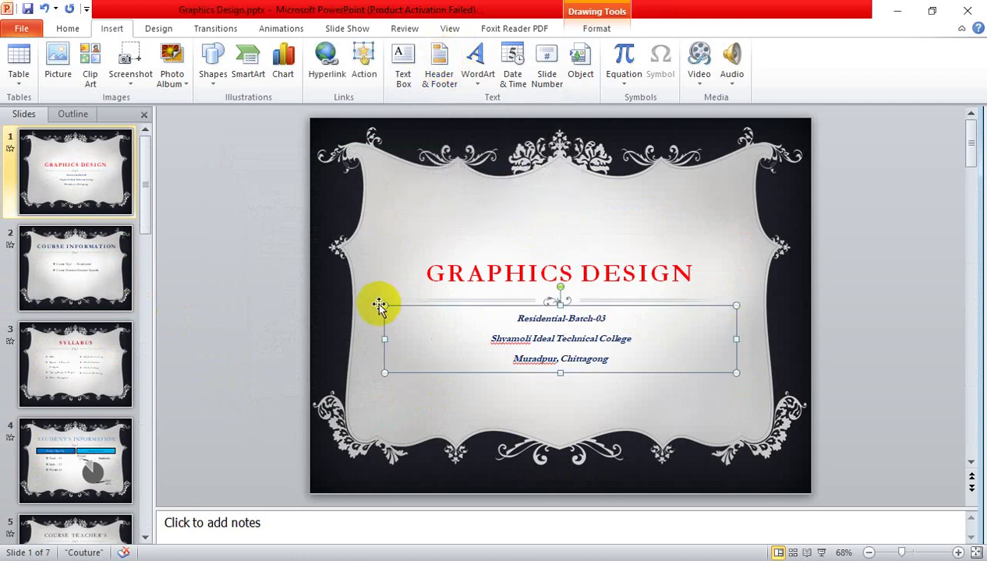
pyautogui.click(561, 425)
pyautogui.keyDown('ctrl'); pyautogui.scroll(3, 559, 427); pyautogui.keyUp('ctrl')
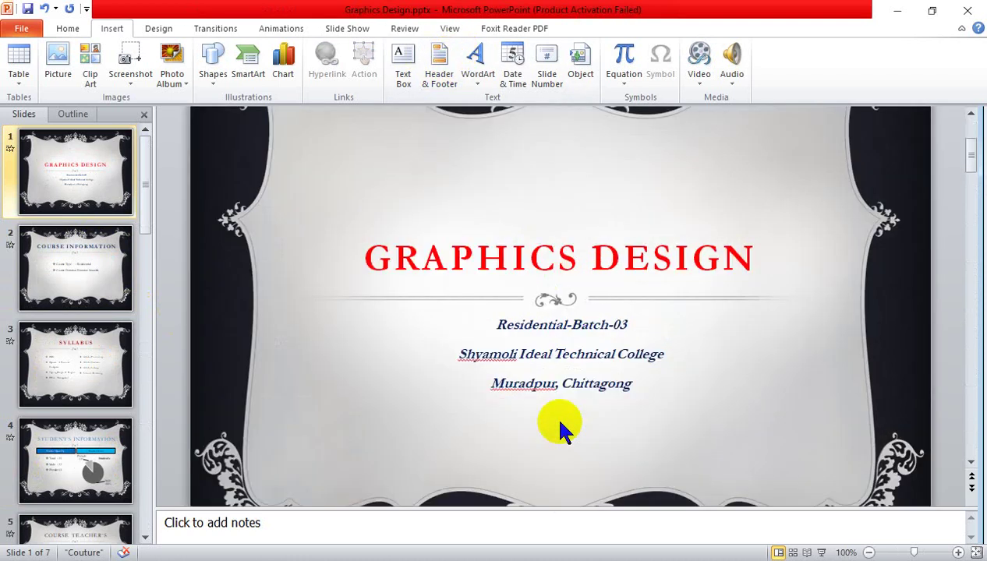
pyautogui.keyDown('ctrl'); pyautogui.scroll(-3, 560, 424); pyautogui.keyUp('ctrl')
pyautogui.keyDown('ctrl'); pyautogui.scroll(-1, 559, 425); pyautogui.keyUp('ctrl')
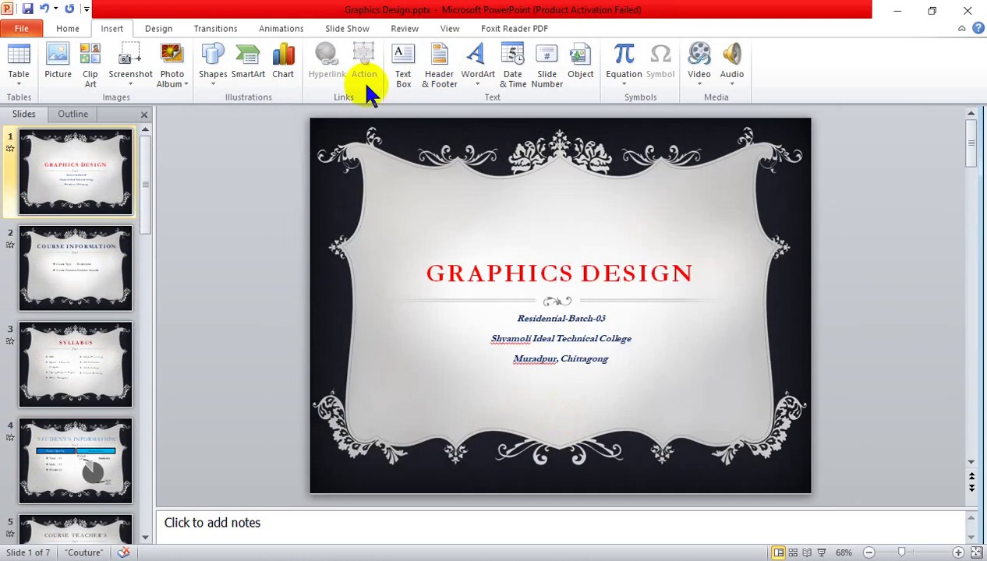
pyautogui.click(438, 67)
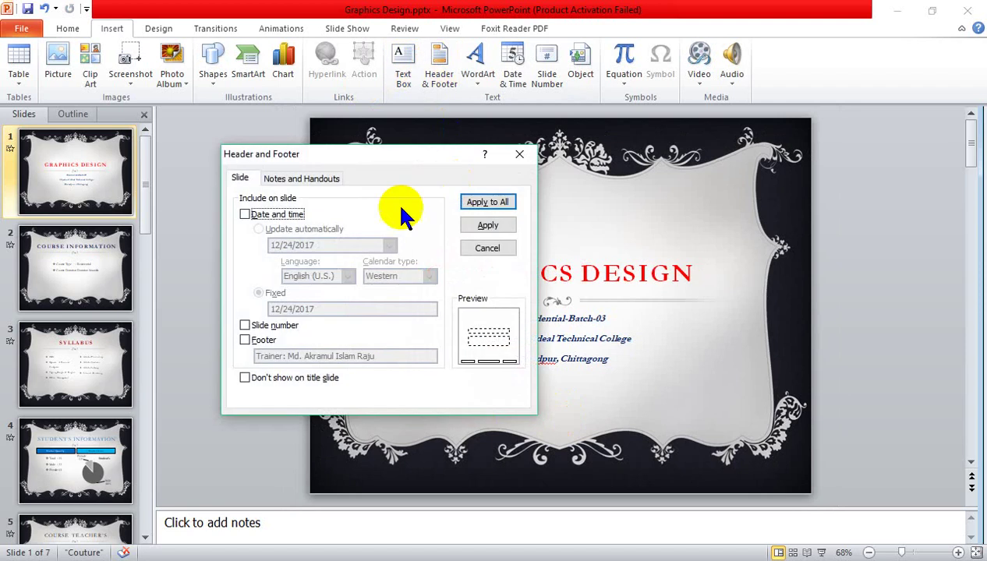
pyautogui.click(321, 176)
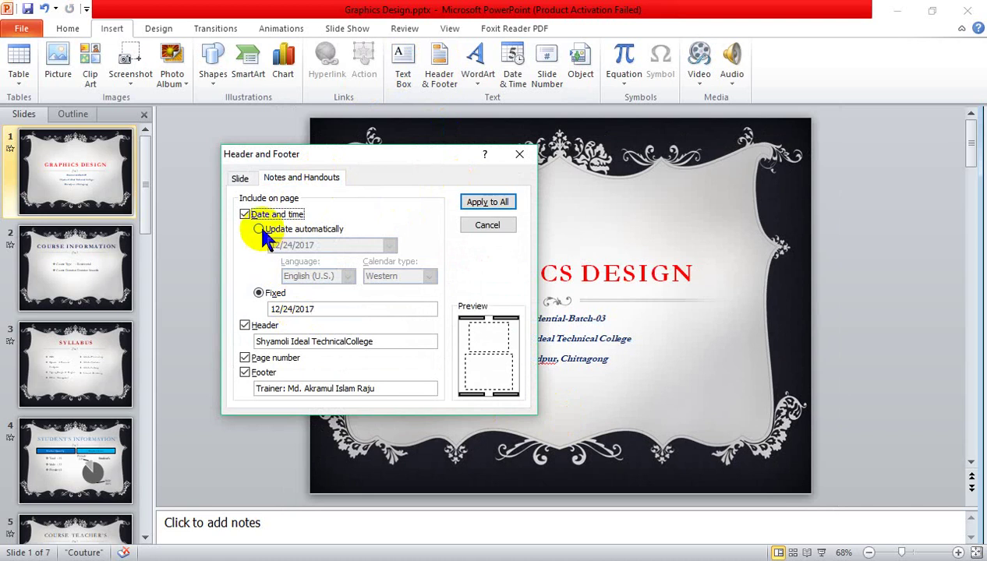
pyautogui.click(241, 177)
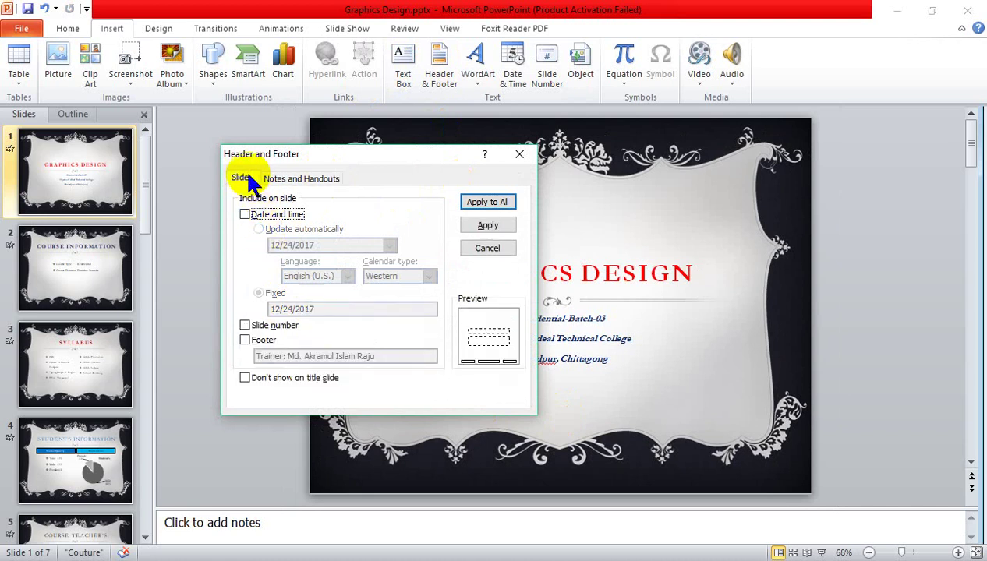
pyautogui.click(244, 379)
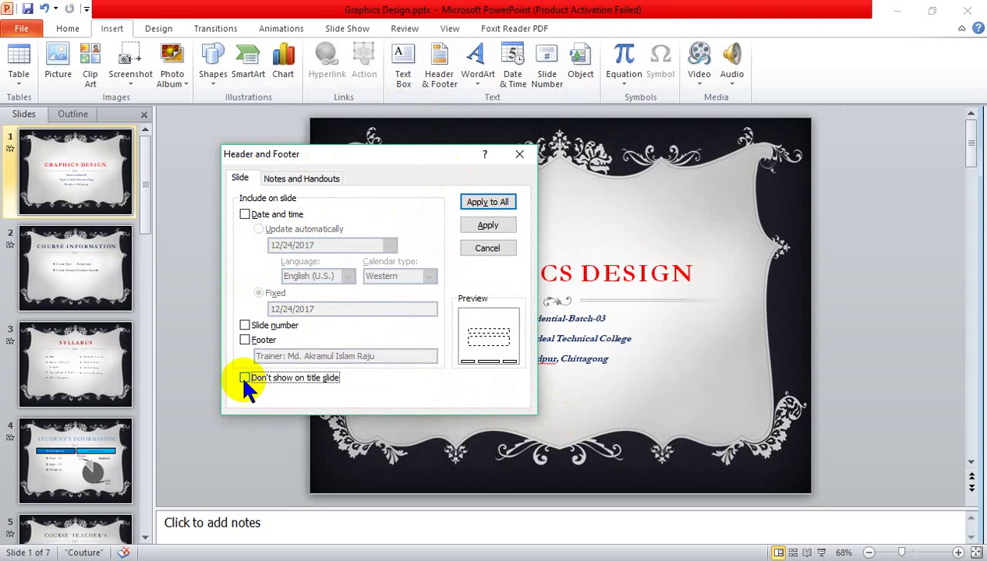
pyautogui.click(292, 177)
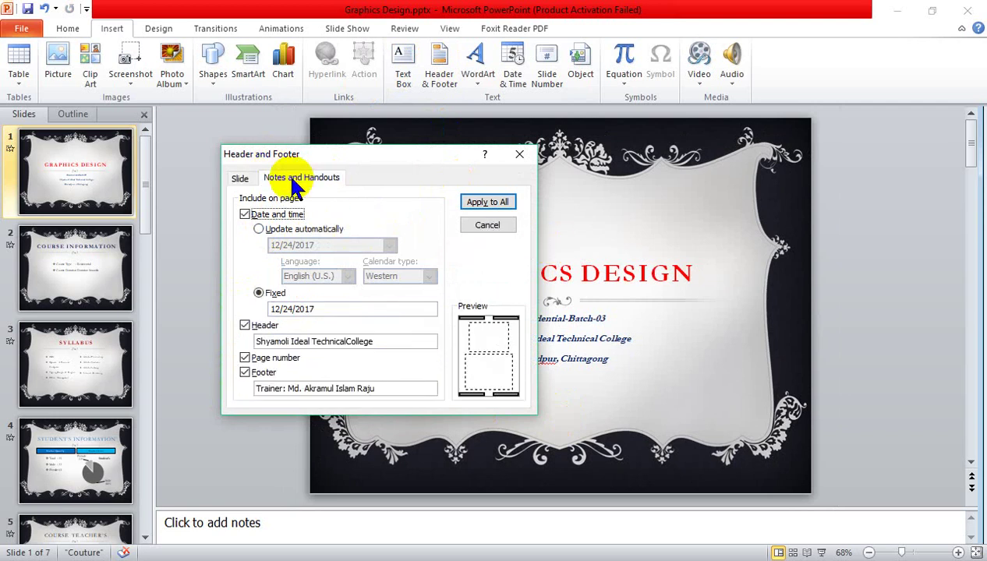
pyautogui.click(485, 226)
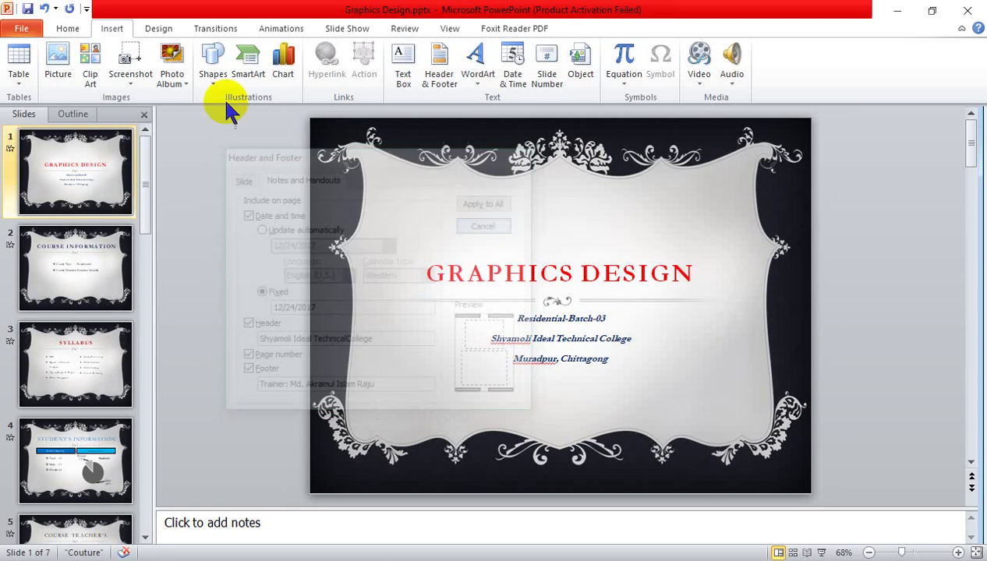
# - Try the Concourse, Equity and Essential themes, then settle on Executive for all slides
pyautogui.click(158, 33)
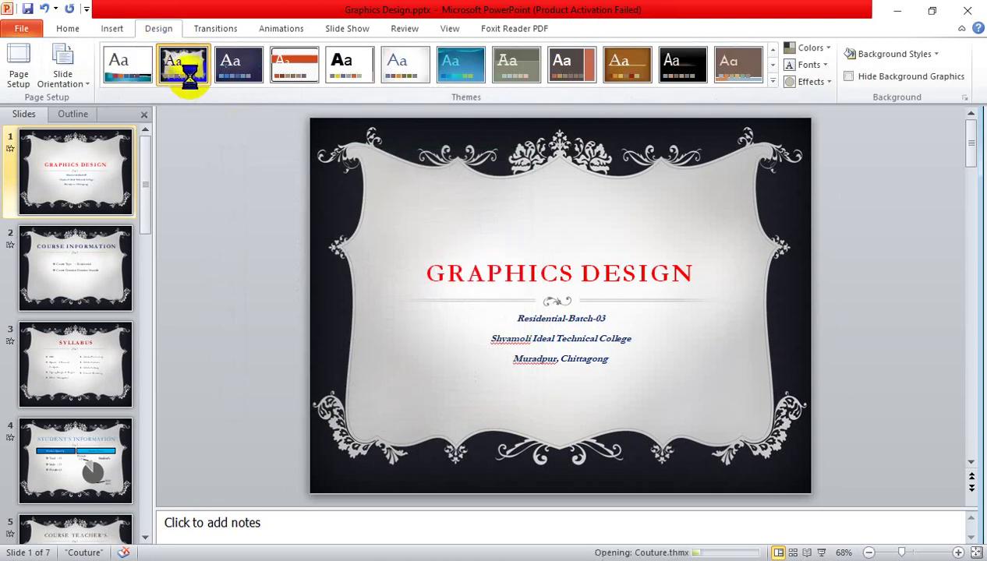
pyautogui.click(138, 65)
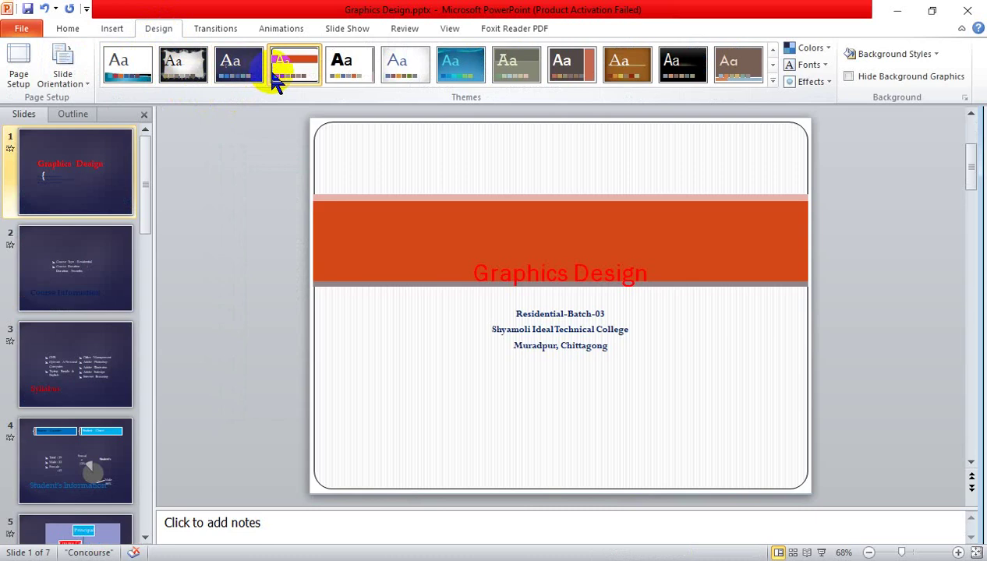
pyautogui.click(274, 70)
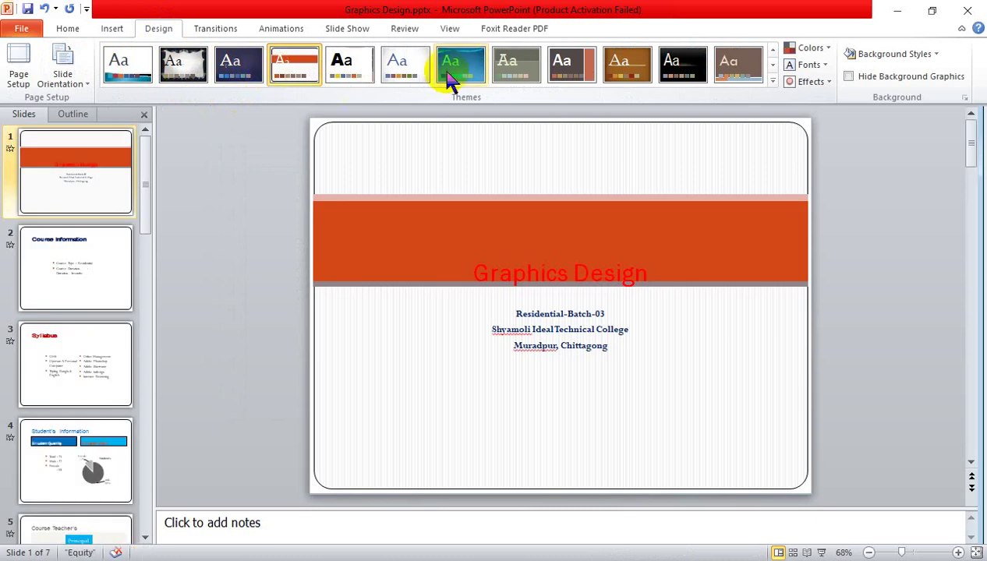
pyautogui.click(391, 66)
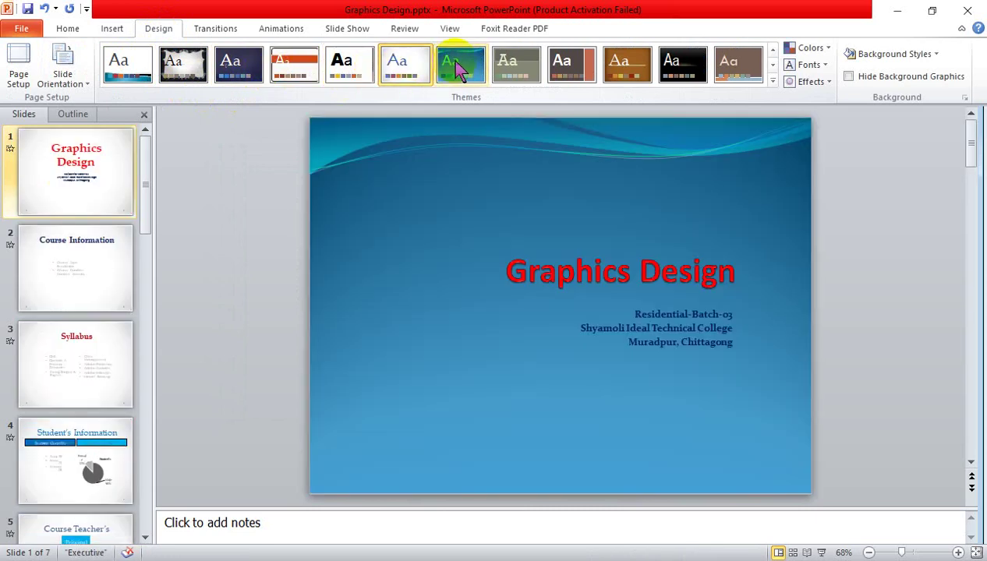
pyautogui.click(336, 59)
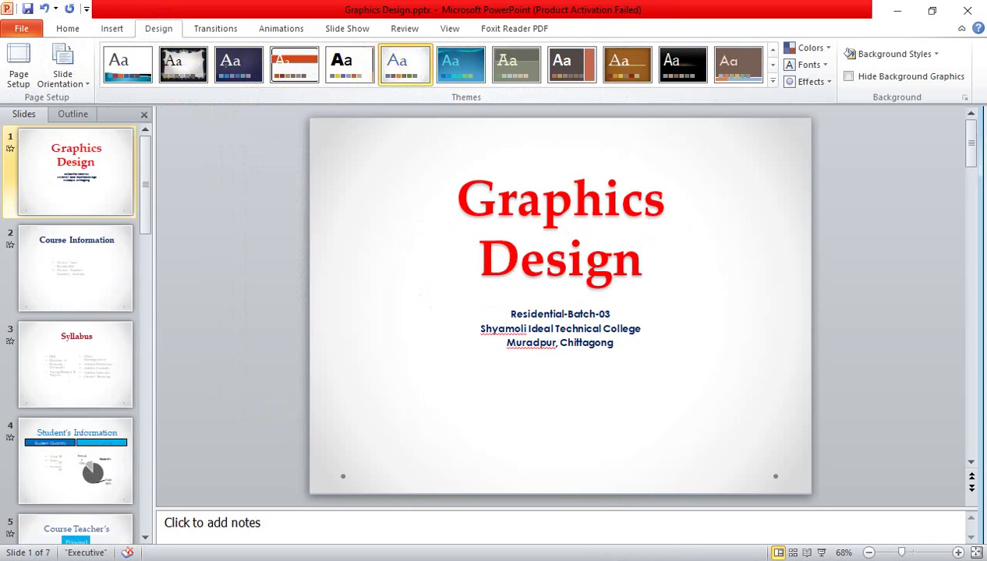
# - Scroll through the slides to review the Executive theme
pyautogui.keyDown('ctrl'); pyautogui.scroll(3, 360, 499); pyautogui.keyUp('ctrl')
pyautogui.keyDown('ctrl'); pyautogui.scroll(4, 360, 482); pyautogui.keyUp('ctrl')
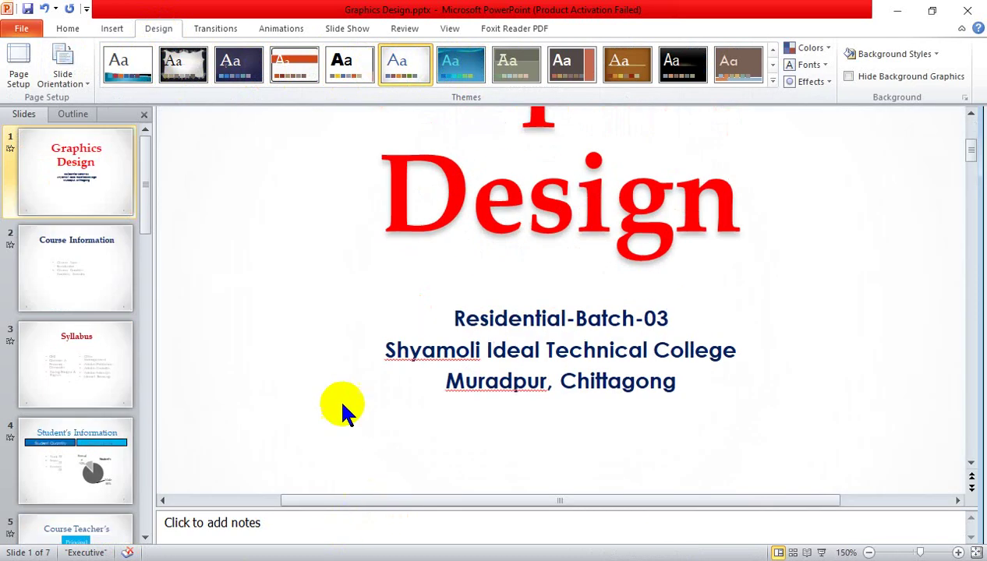
pyautogui.scroll(-1, 335, 413)
pyautogui.scroll(-1, 316, 441)
pyautogui.scroll(-1, 304, 479)
pyautogui.scroll(-2, 306, 495)
pyautogui.click(320, 500)
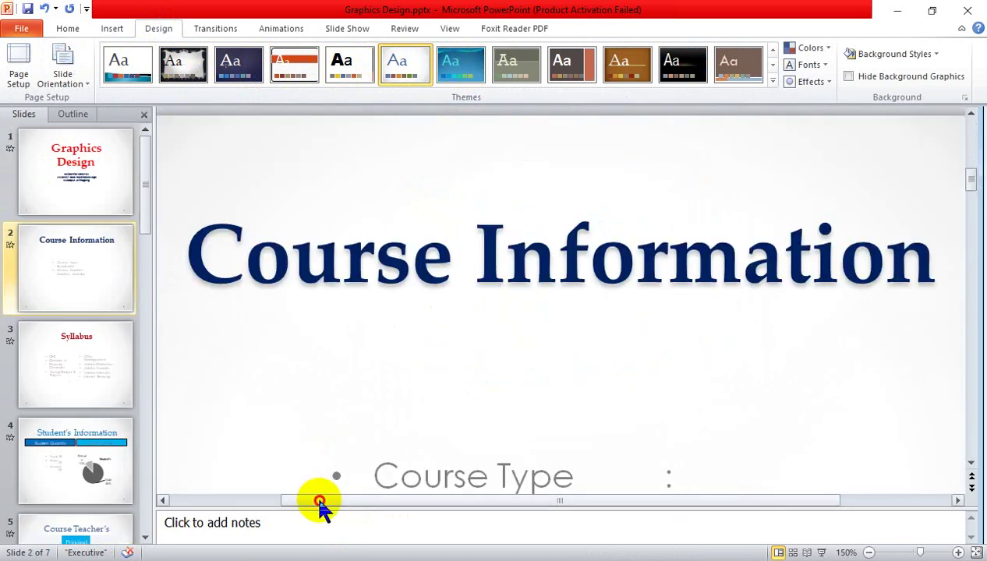
pyautogui.keyDown('ctrl'); pyautogui.scroll(-2, 502, 357); pyautogui.keyUp('ctrl')
pyautogui.keyDown('ctrl'); pyautogui.scroll(-3, 538, 336); pyautogui.keyUp('ctrl')
pyautogui.keyDown('ctrl'); pyautogui.scroll(-2, 538, 337); pyautogui.keyUp('ctrl')
pyautogui.keyDown('ctrl'); pyautogui.scroll(-2, 510, 217); pyautogui.keyUp('ctrl')
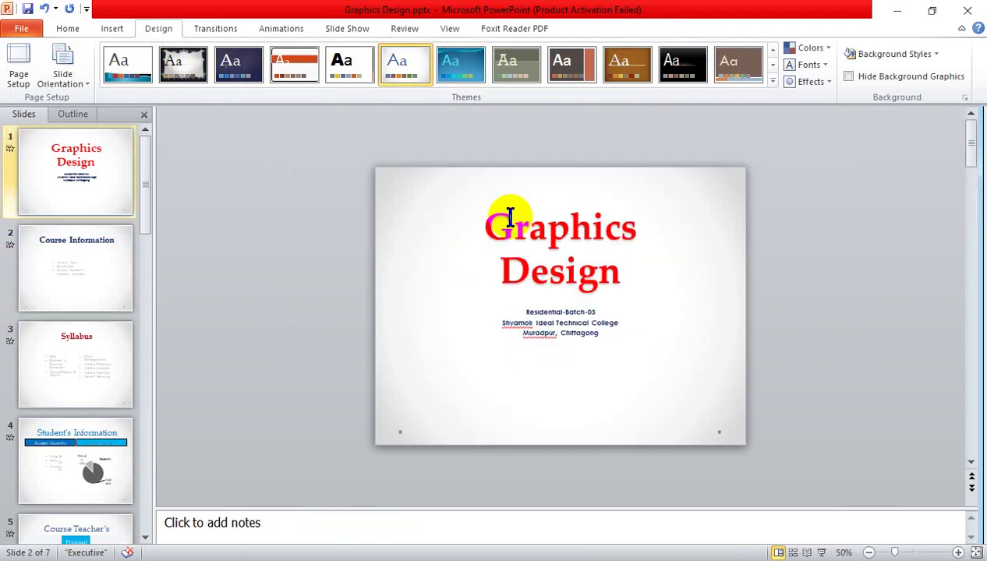
pyautogui.click(65, 30)
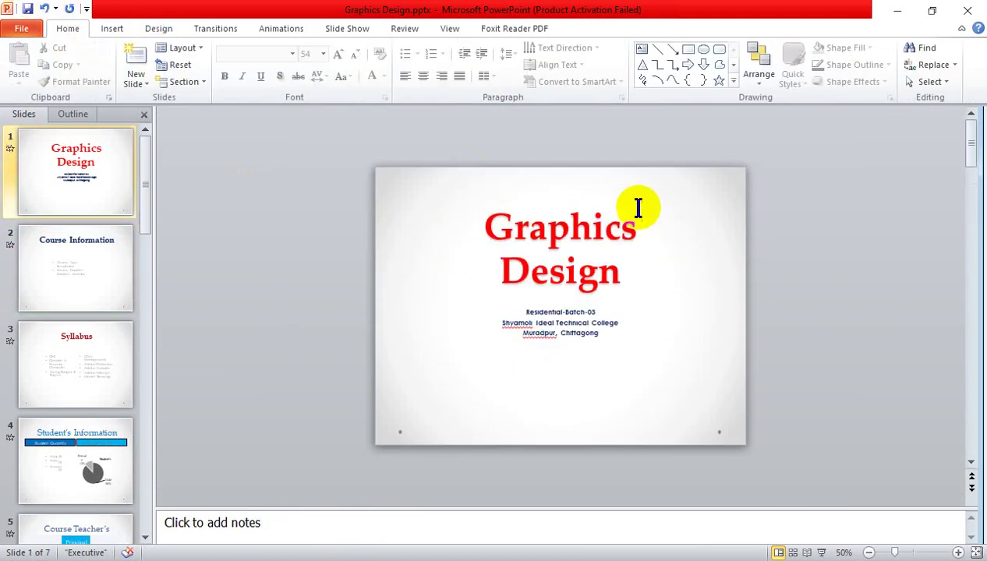
# - Apply the current notes-and-handouts header and footer settings to all
pyautogui.click(114, 28)
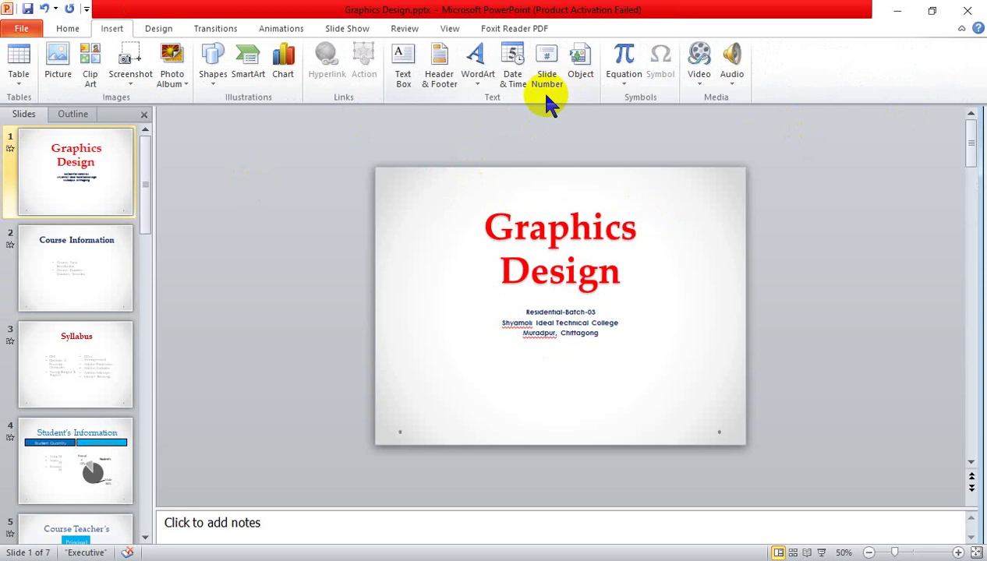
pyautogui.click(459, 82)
pyautogui.click(447, 88)
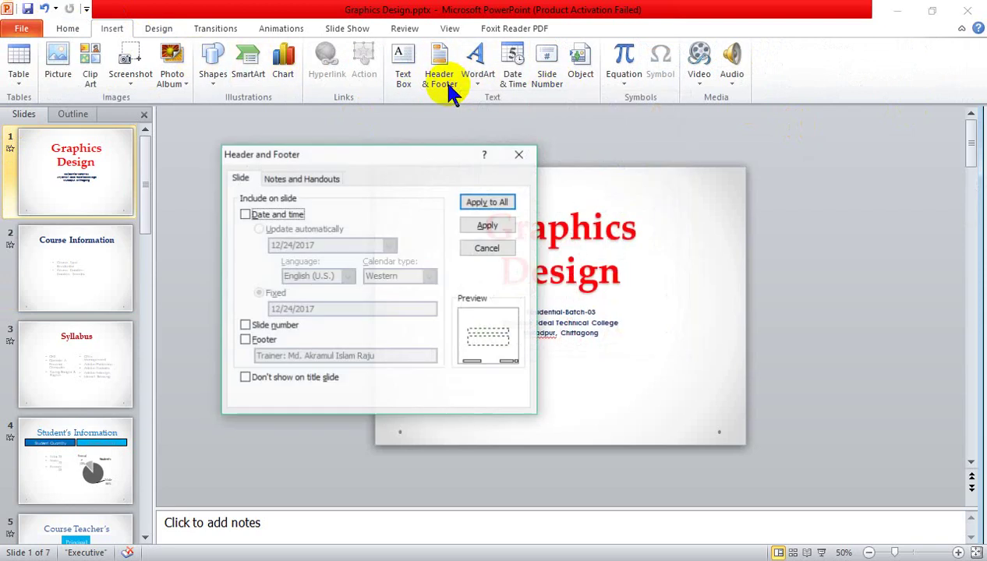
pyautogui.click(316, 179)
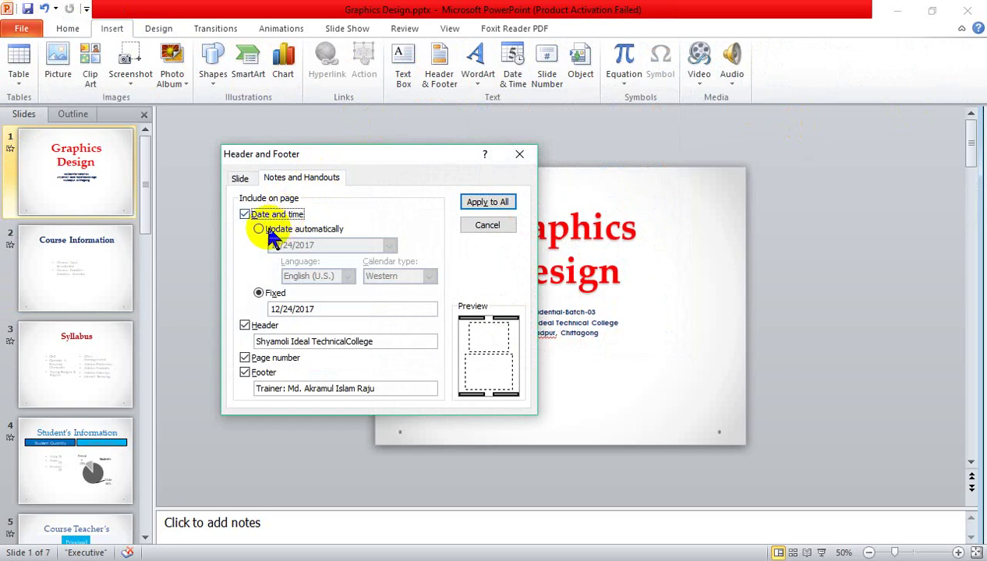
pyautogui.click(240, 179)
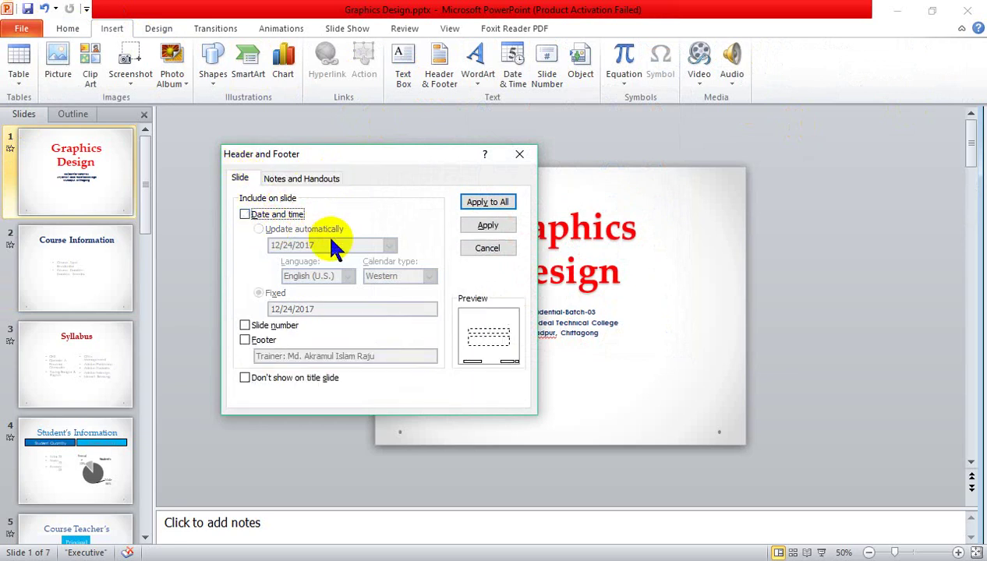
pyautogui.click(312, 176)
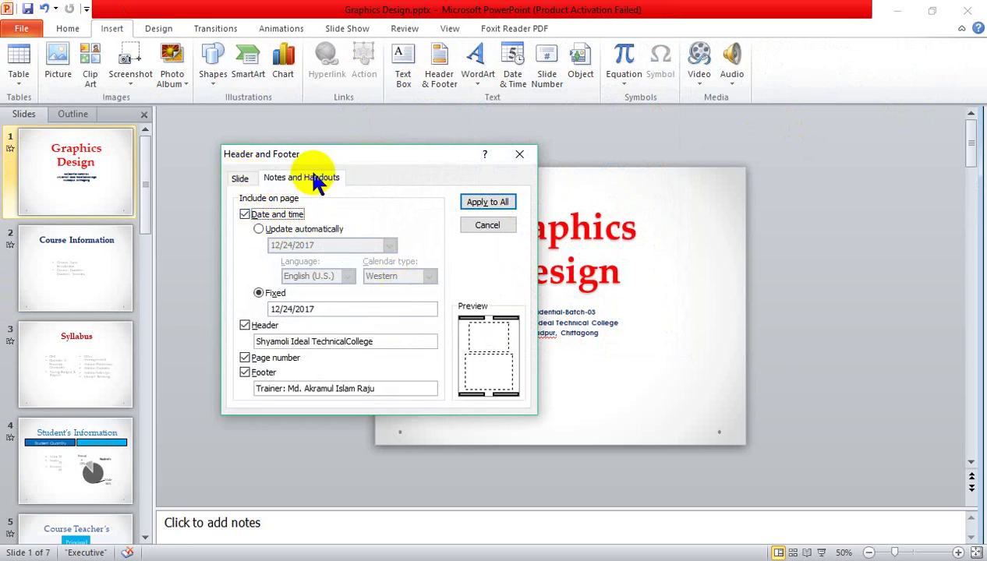
pyautogui.click(490, 204)
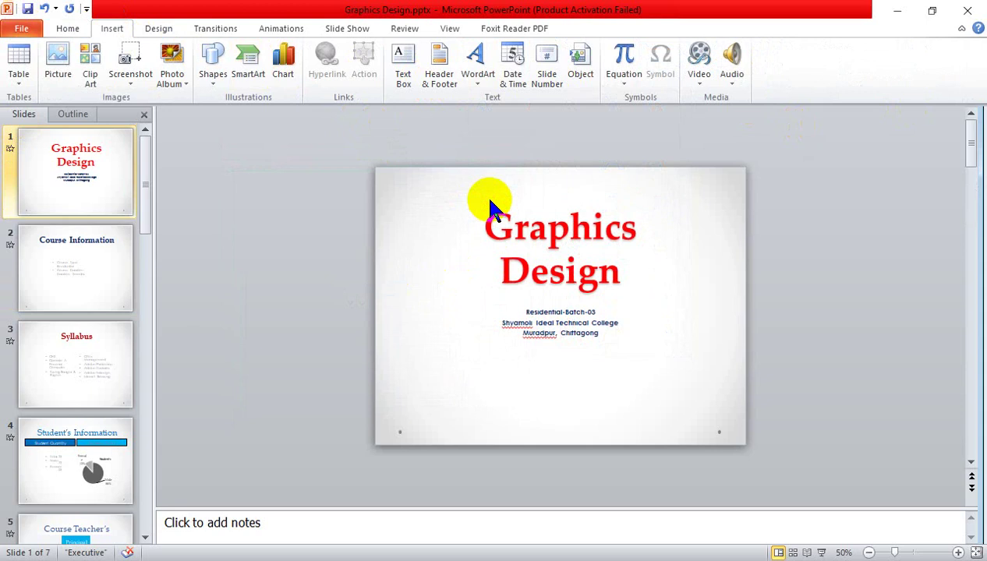
# - Keep slide date, number and footer off, and set notes-and-handouts date to update automatically for all
pyautogui.click(441, 73)
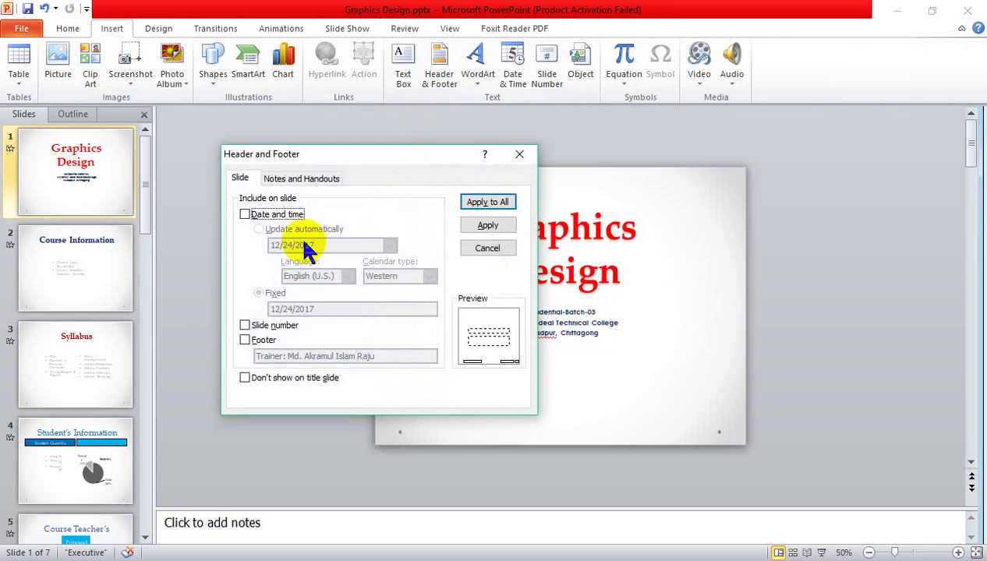
pyautogui.click(245, 214)
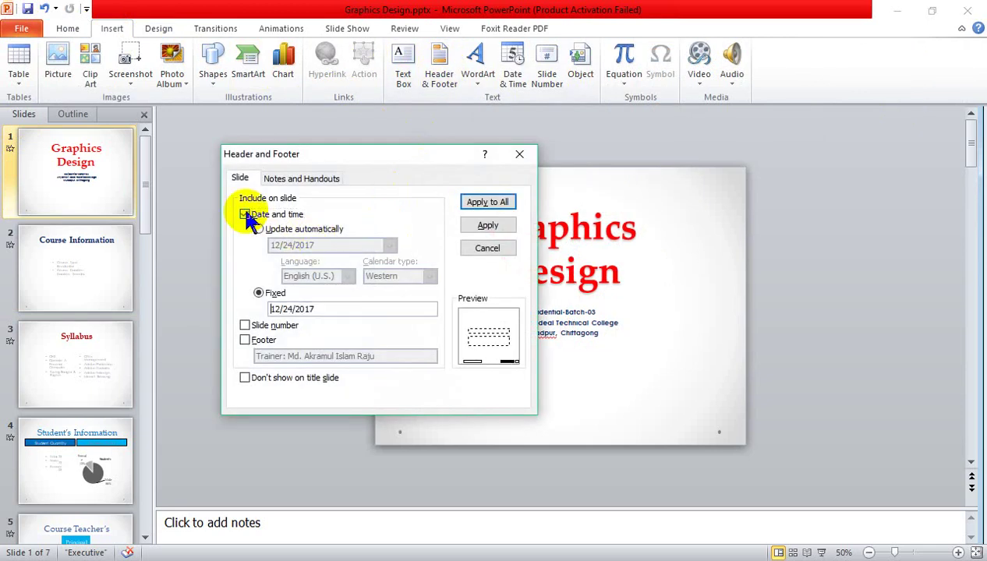
pyautogui.click(244, 325)
pyautogui.click(244, 339)
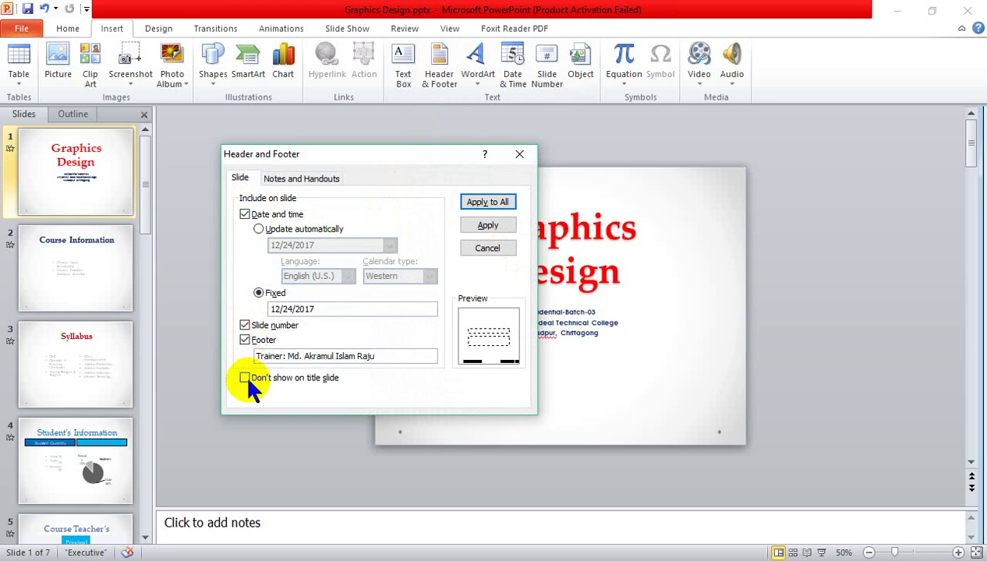
pyautogui.click(245, 378)
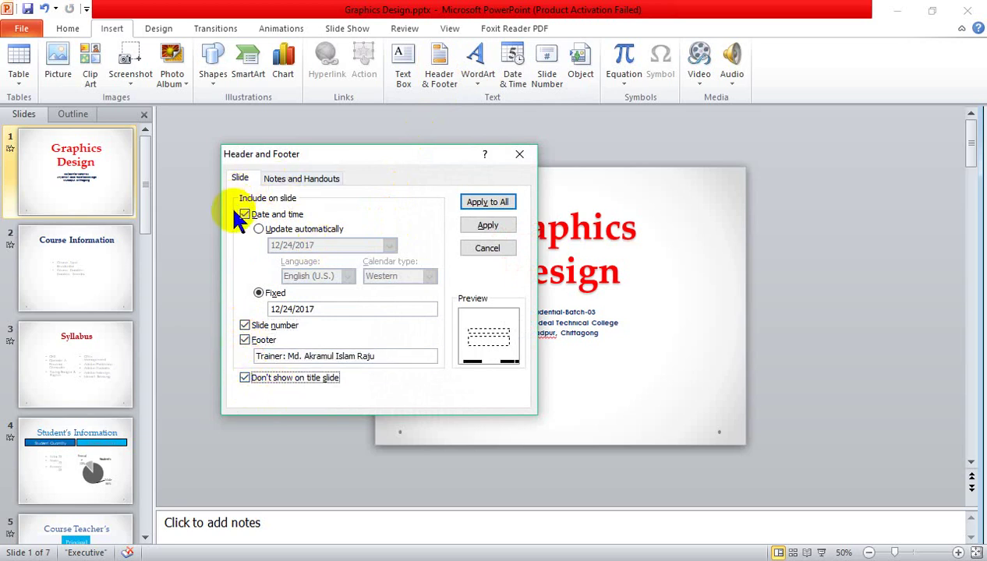
pyautogui.click(245, 214)
pyautogui.click(245, 325)
pyautogui.click(245, 340)
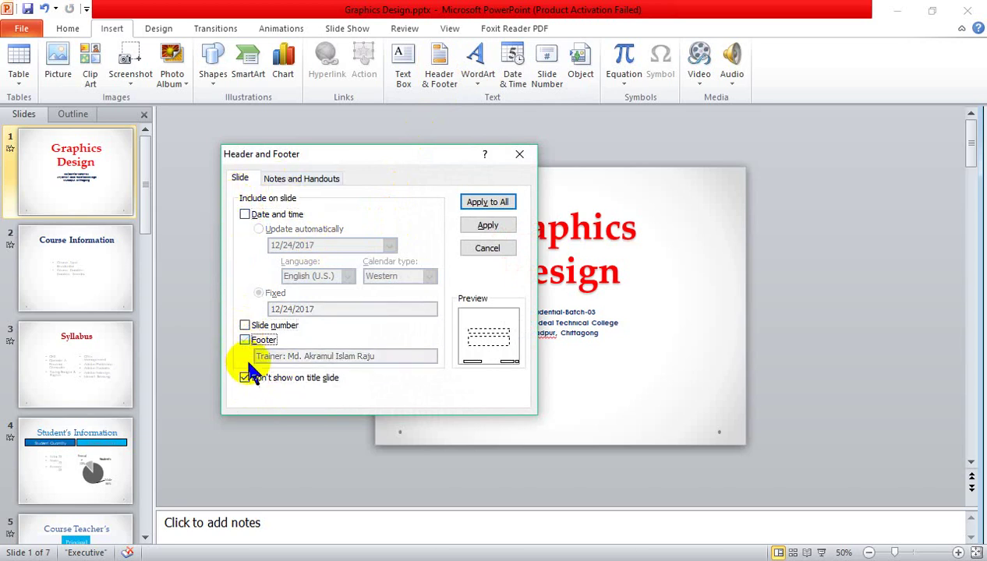
pyautogui.click(248, 378)
pyautogui.click(296, 178)
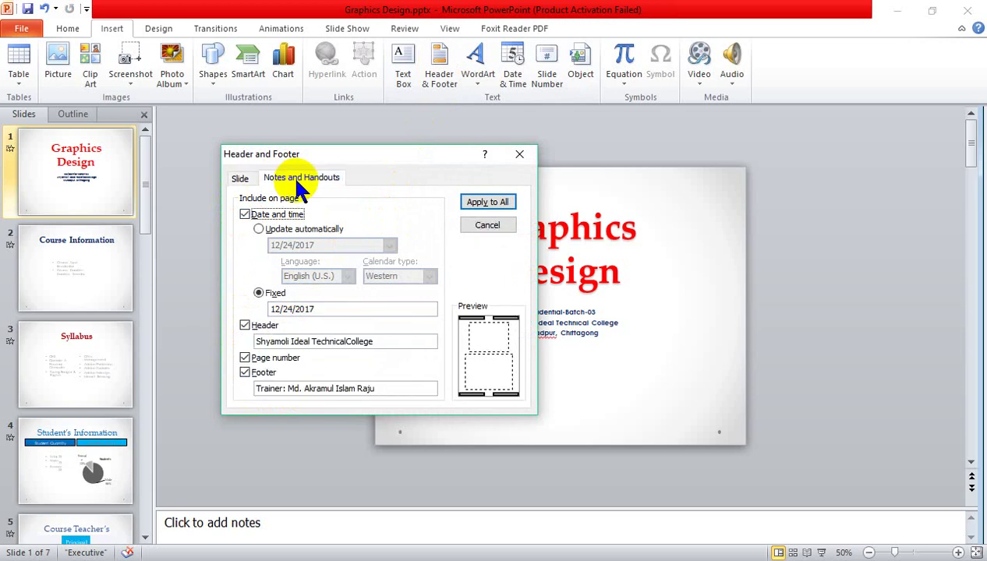
pyautogui.click(258, 228)
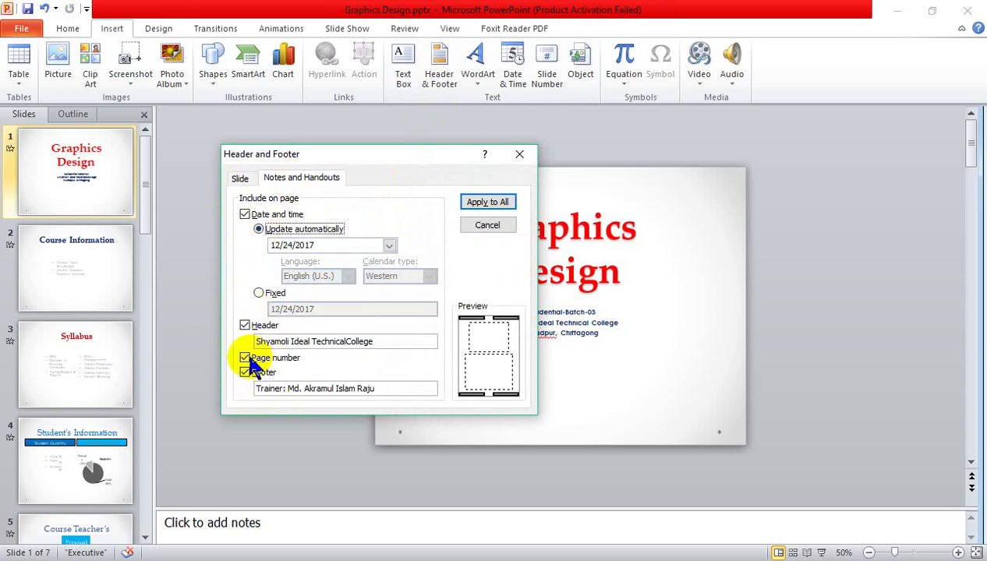
pyautogui.click(491, 203)
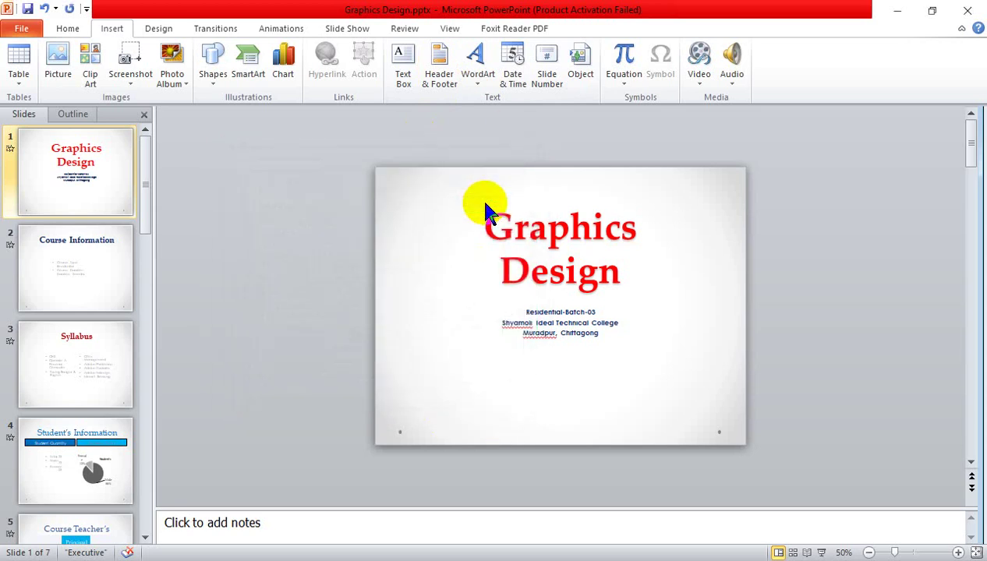
# - Scroll through the deck to the Syllabus slide (slide 3)
pyautogui.keyDown('ctrl'); pyautogui.scroll(5, 441, 379); pyautogui.keyUp('ctrl')
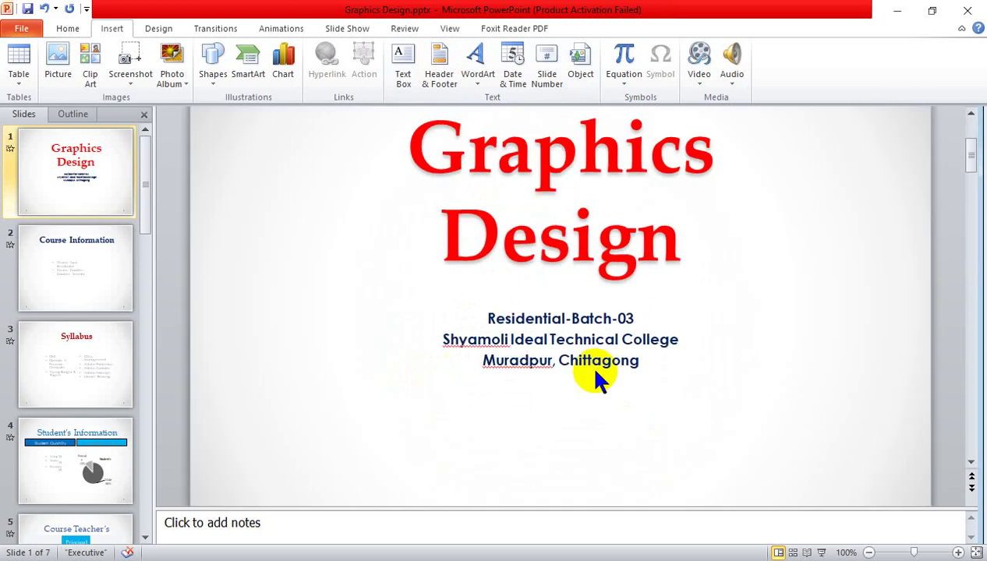
pyautogui.scroll(-3, 599, 379)
pyautogui.scroll(-5, 619, 379)
pyautogui.scroll(-1, 616, 372)
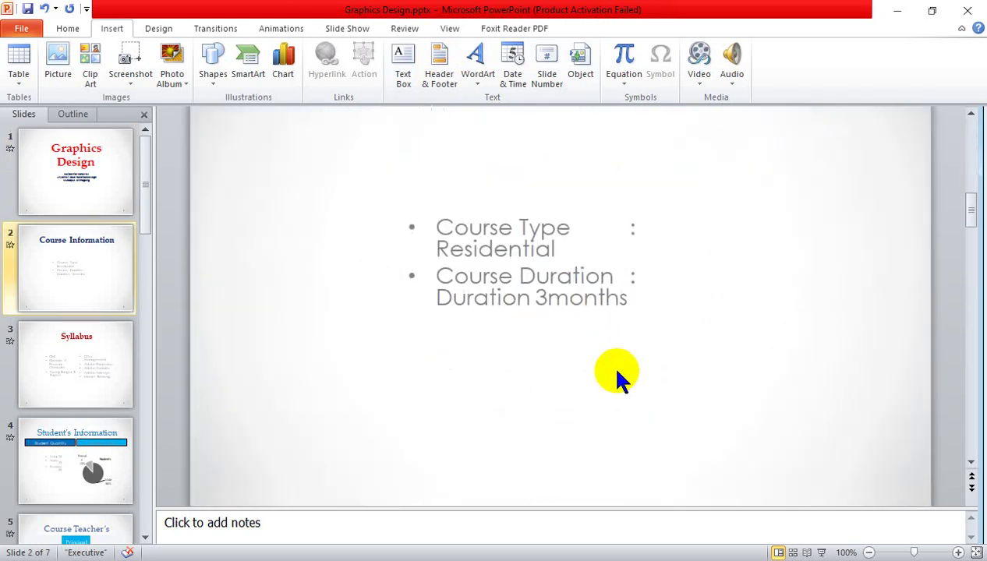
pyautogui.scroll(-5, 616, 371)
pyautogui.scroll(-1, 616, 372)
pyautogui.keyDown('ctrl'); pyautogui.scroll(-5, 612, 366); pyautogui.keyUp('ctrl')
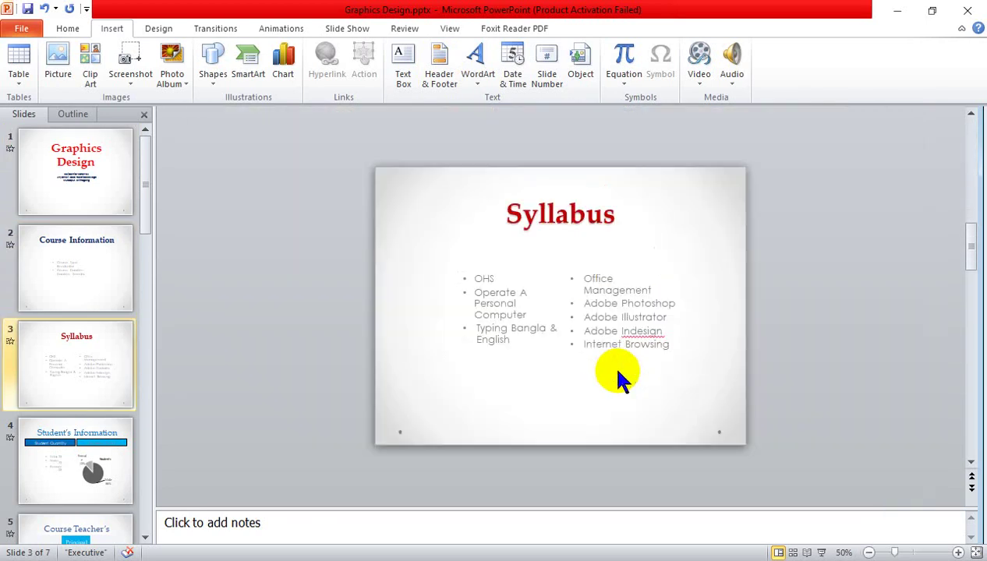
pyautogui.keyDown('ctrl'); pyautogui.scroll(2, 609, 363); pyautogui.keyUp('ctrl')
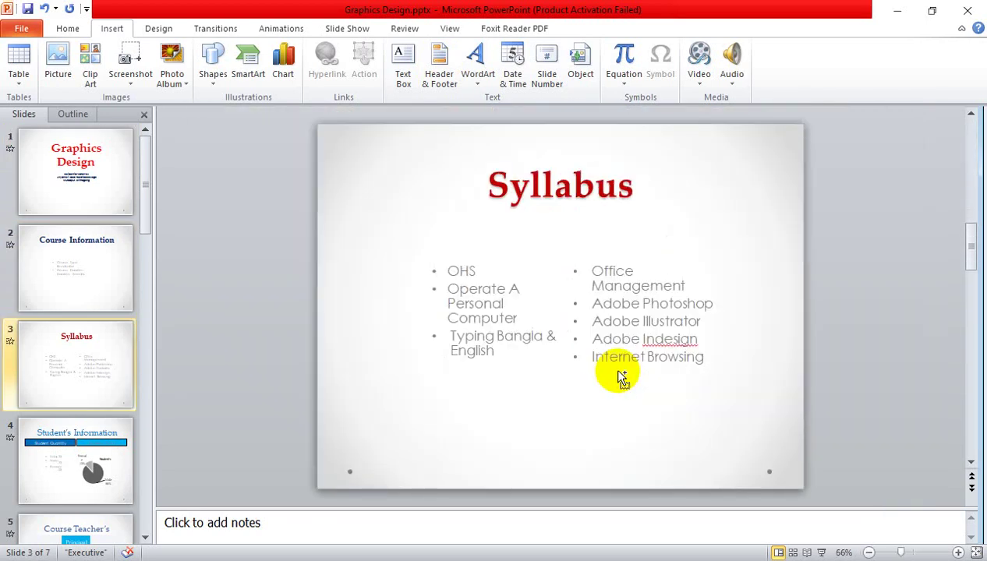
pyautogui.click(441, 81)
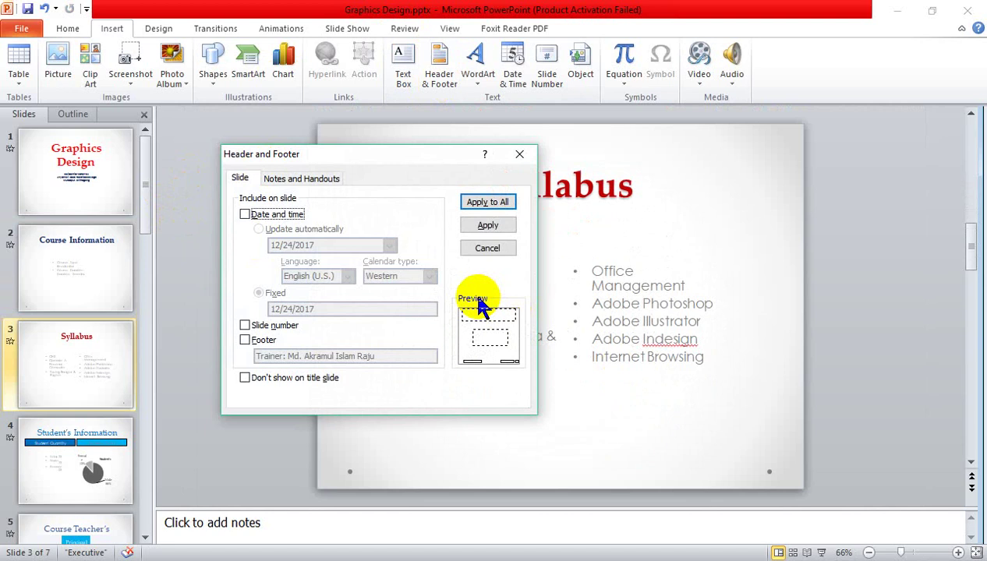
pyautogui.click(312, 177)
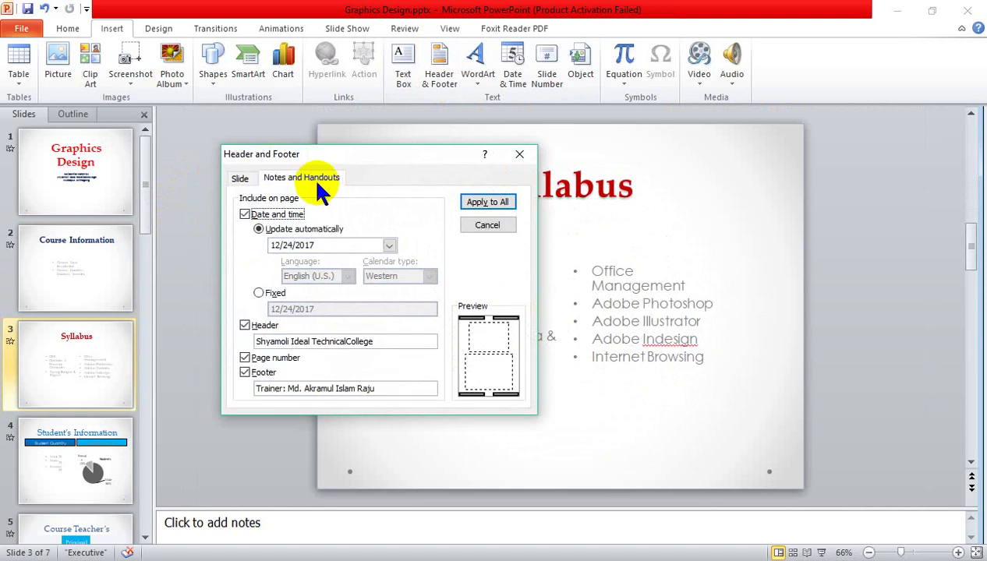
pyautogui.click(240, 178)
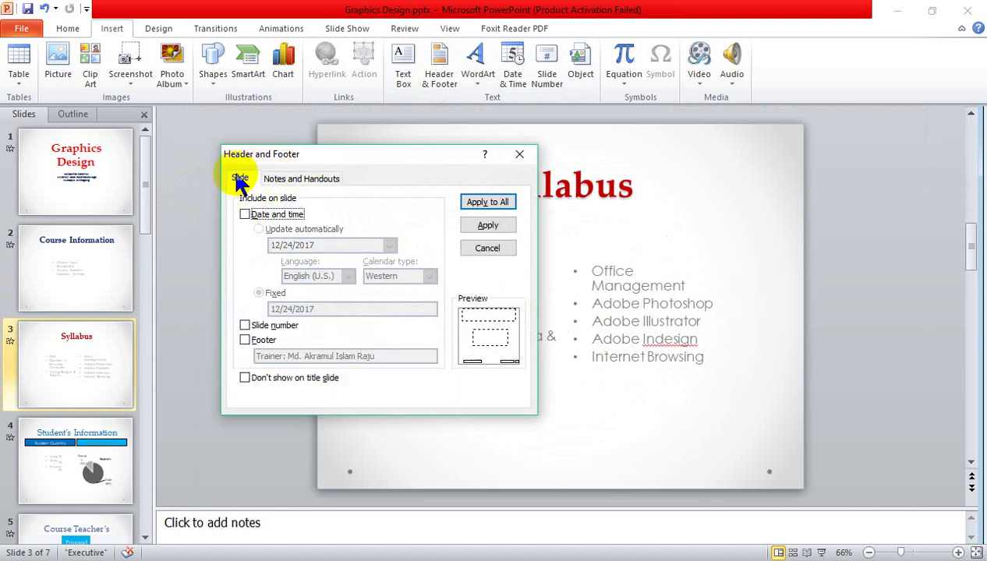
pyautogui.click(289, 178)
pyautogui.click(240, 179)
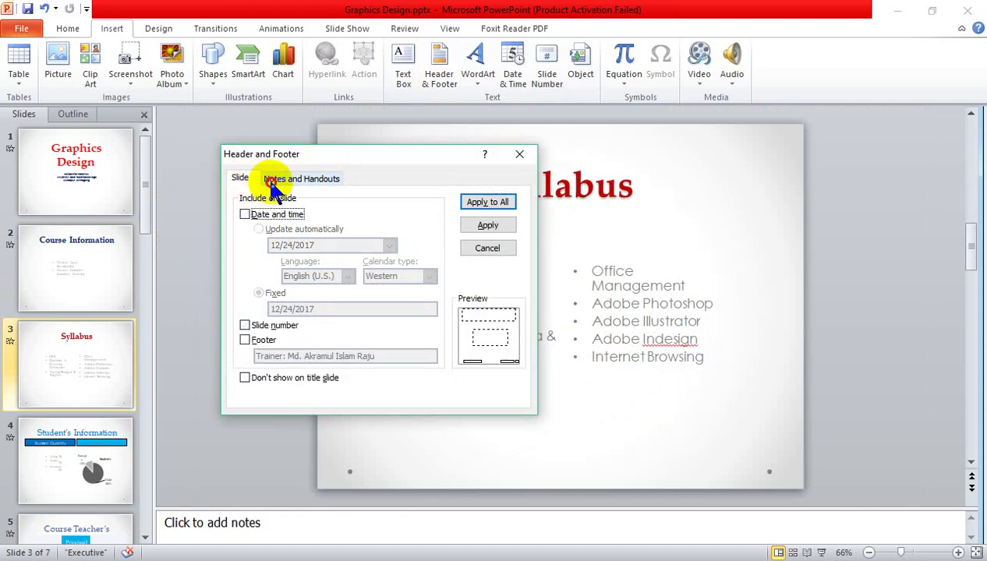
pyautogui.click(272, 181)
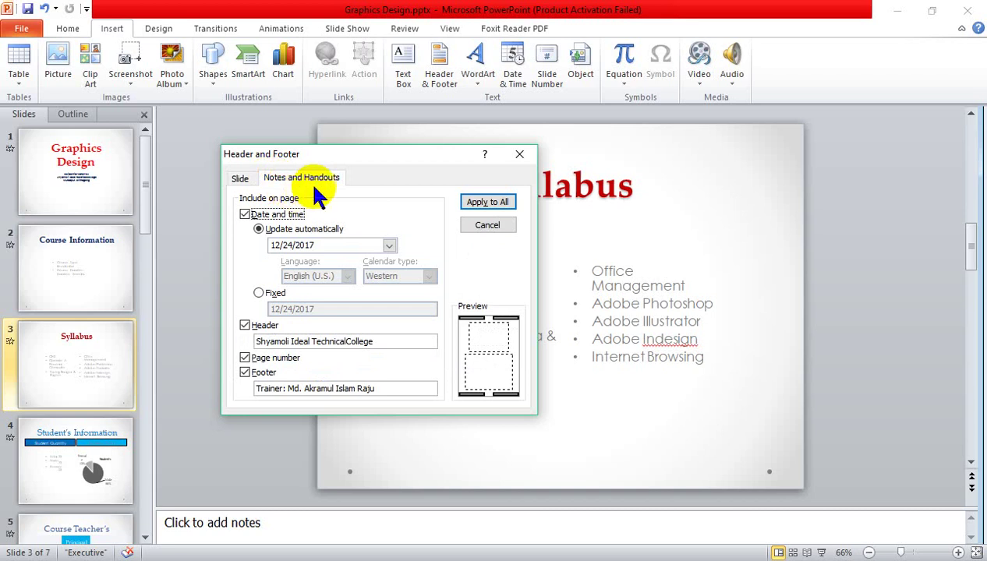
pyautogui.click(520, 154)
# - Draw a text box at the slide's top-left containing 'm,vnxmzcvnxmzcnvxmczn'
pyautogui.click(406, 69)
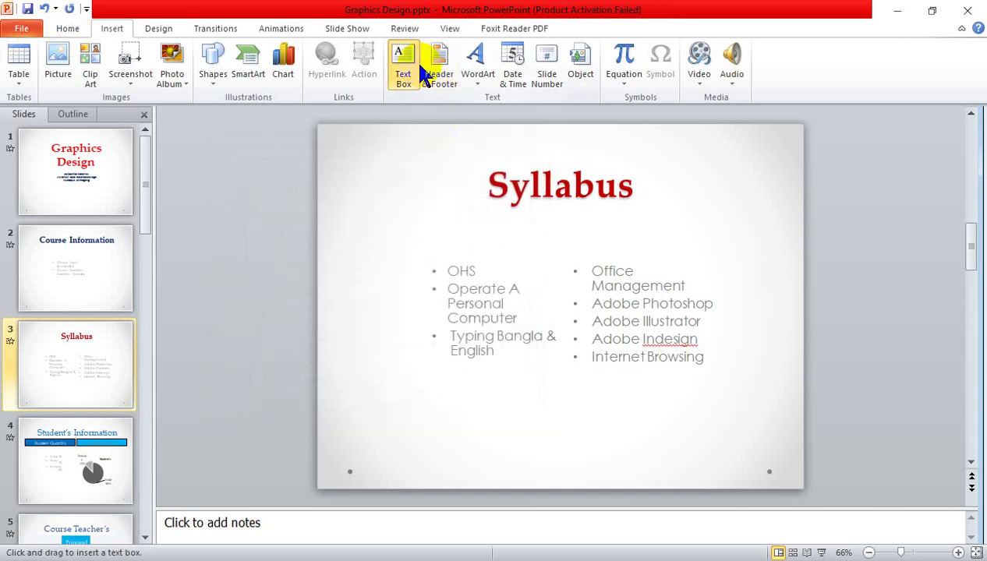
pyautogui.moveTo(338, 166); pyautogui.dragTo(414, 290)
pyautogui.write('KZGxcZX HlZxknvkz nvkzxncvk nzxc')
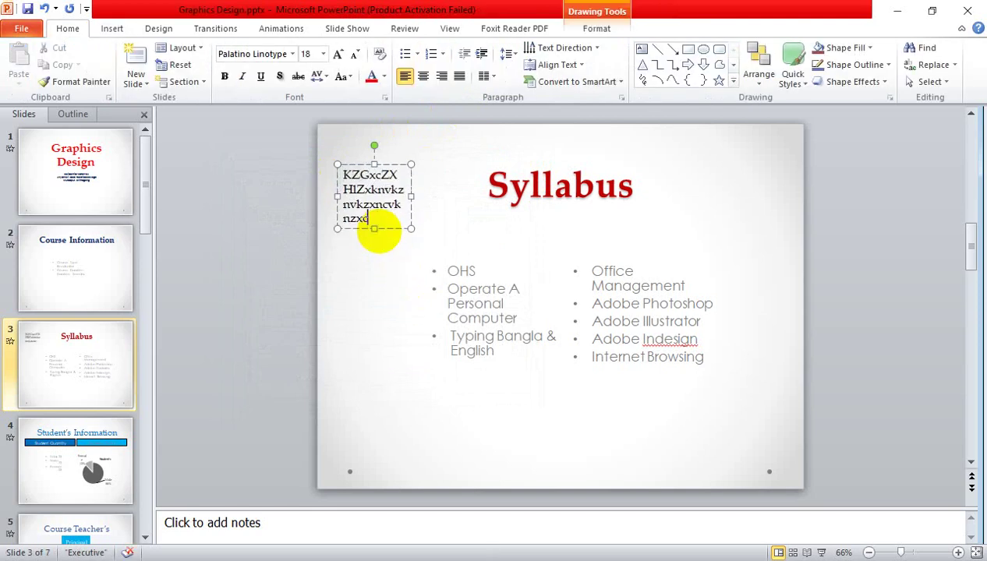
pyautogui.write('m,vnxmzcvnxmzcnvxmczn')
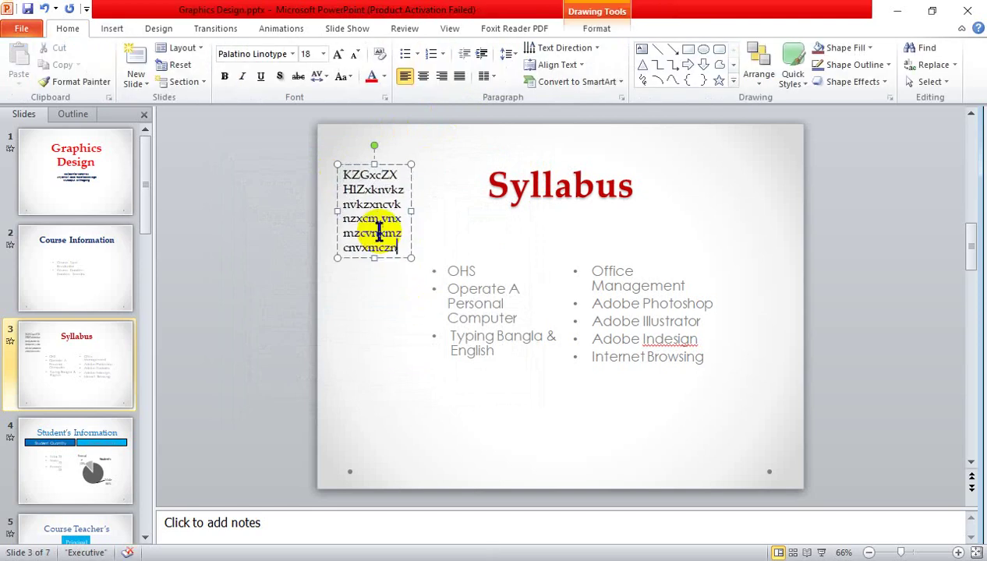
pyautogui.click(381, 300)
pyautogui.click(378, 232)
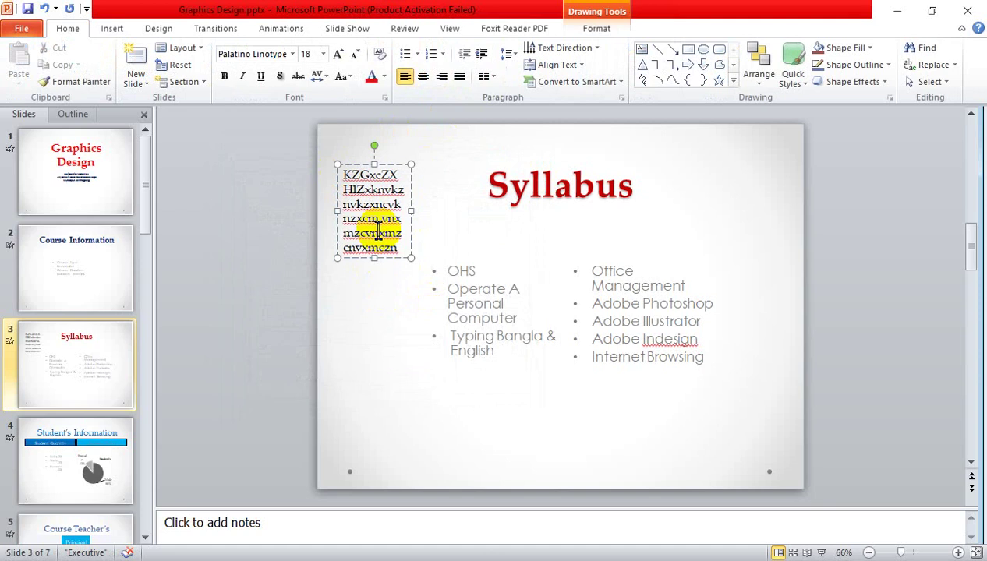
# - Add speaker notes lines 'alfk Asdklfh;skldaf', 'asdfjsadf;lasdf' and 'k' to the Syllabus slide
pyautogui.click(294, 522)
pyautogui.write('asudfsdahfjasdhflksahdflkhsdalfk')
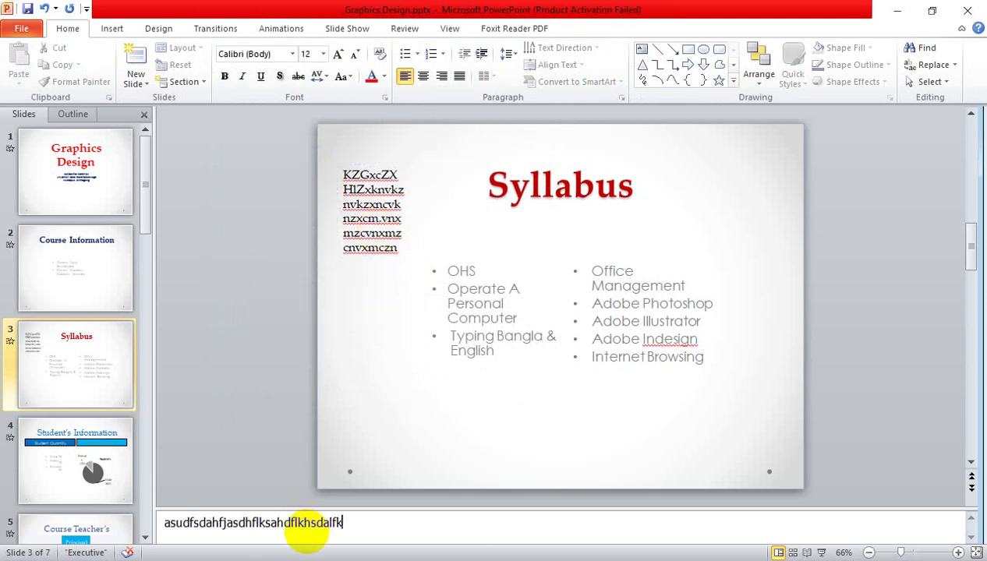
pyautogui.press('Return')
pyautogui.write('alfk Asdklfh;skldaf')
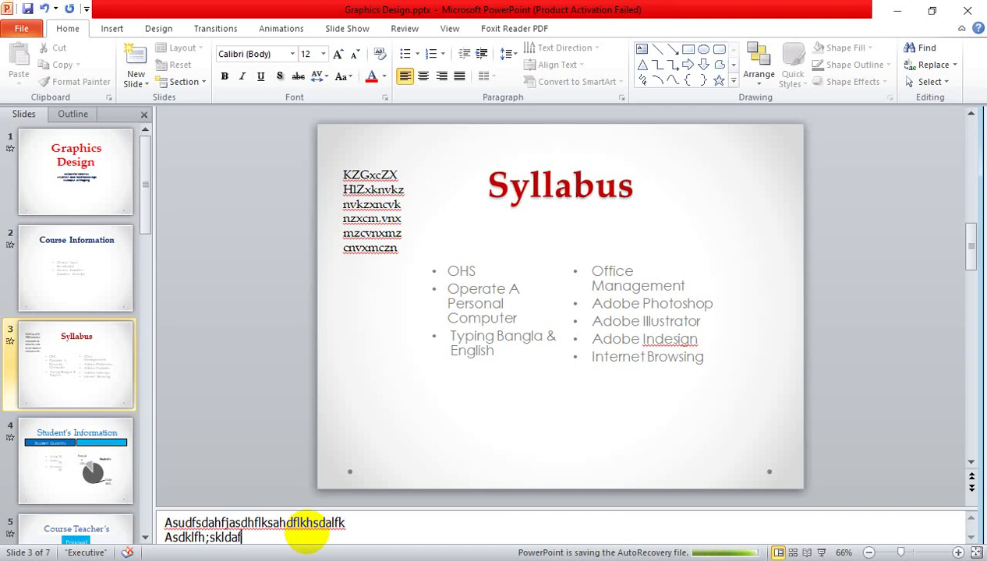
pyautogui.press('Return')
pyautogui.write('asdfjsadf;lasdf')
pyautogui.press('Return')
pyautogui.write('k')
pyautogui.click(244, 466)
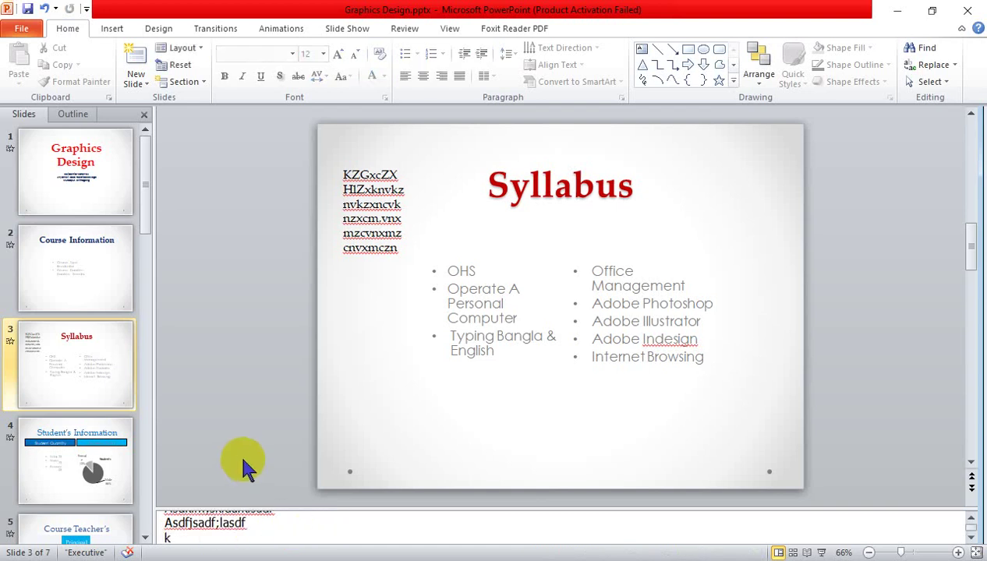
pyautogui.click(346, 522)
pyautogui.scroll(2, 295, 526)
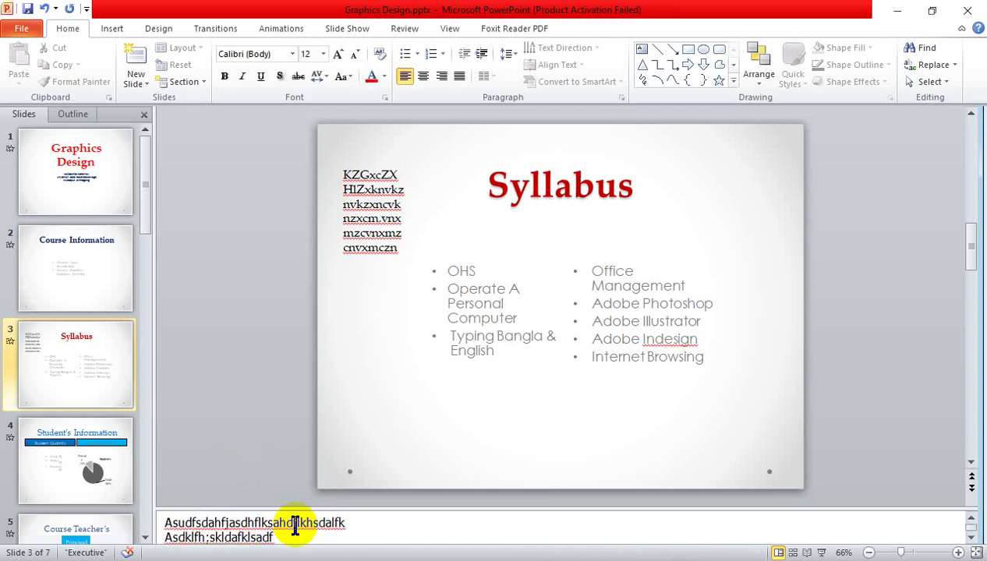
pyautogui.click(233, 443)
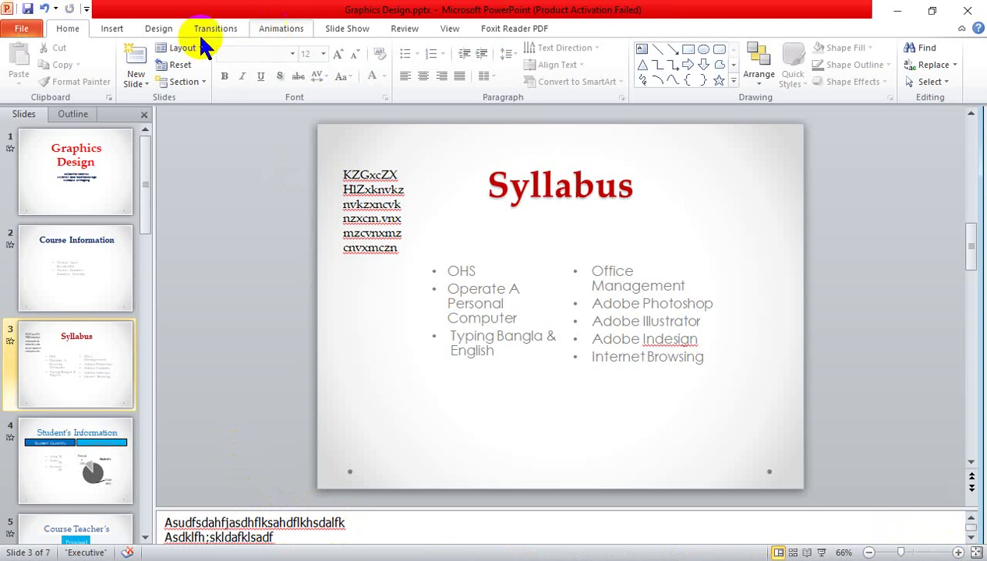
# - Apply the notes-and-handouts header and footer settings to all
pyautogui.click(111, 28)
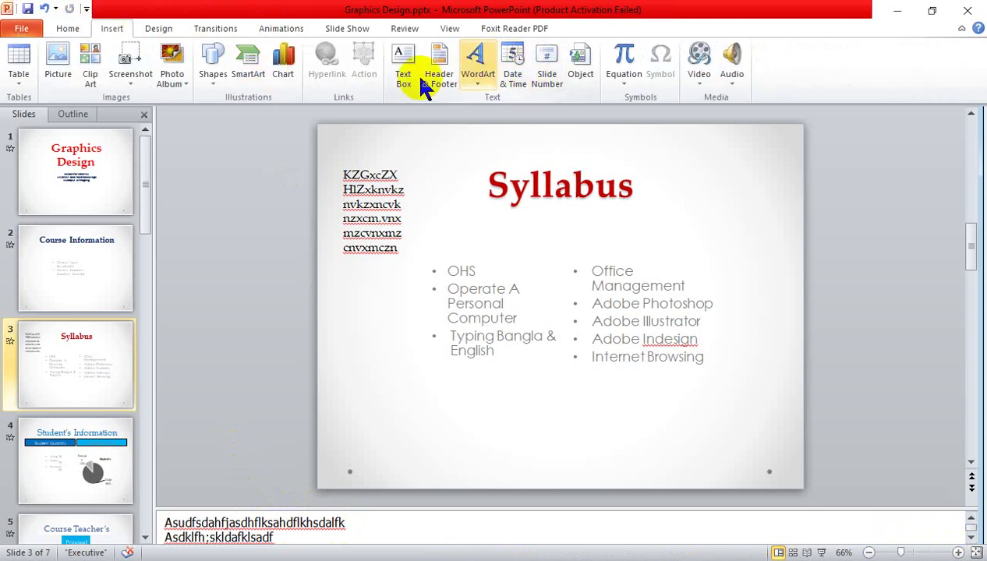
pyautogui.click(439, 70)
pyautogui.click(302, 178)
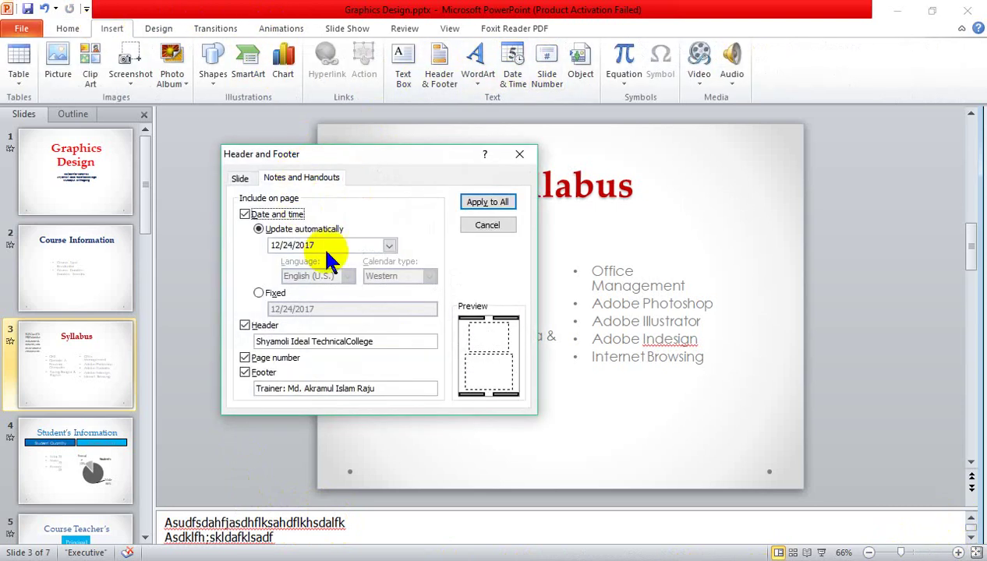
pyautogui.click(488, 204)
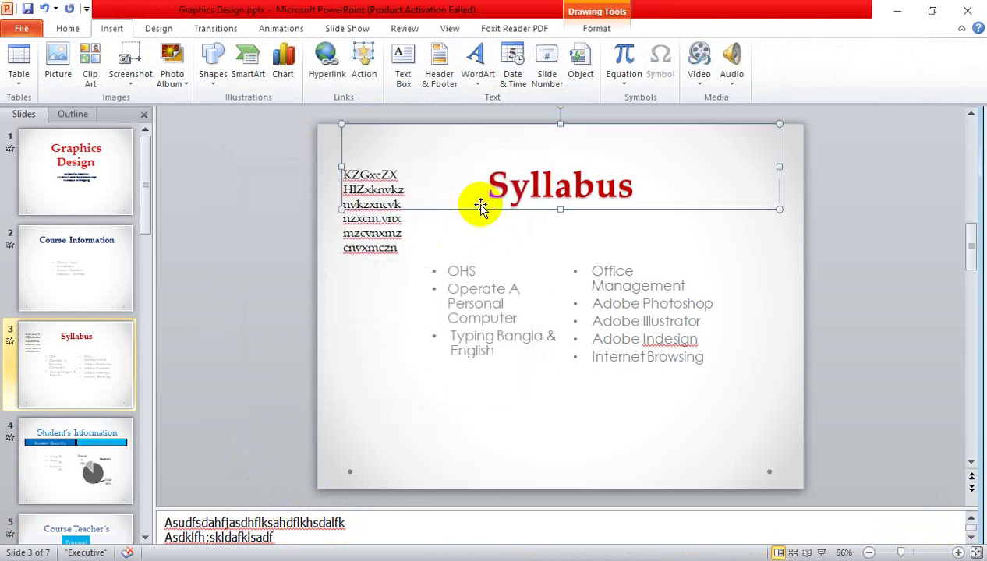
# - Delete the stray gibberish text box, then open Print preview with Ctrl+P
pyautogui.click(233, 378)
pyautogui.click(370, 220)
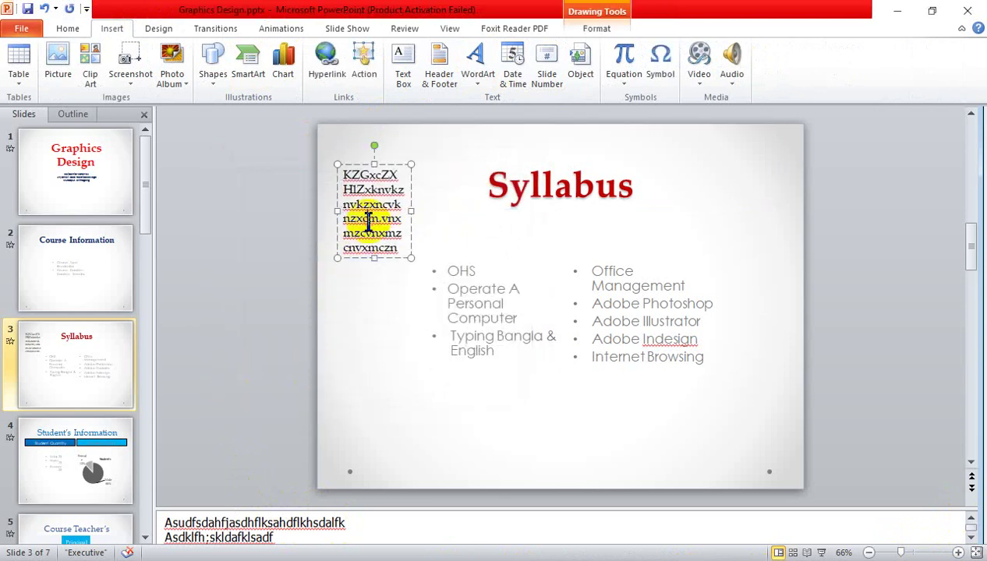
pyautogui.press('BackSpace')
pyautogui.press('BackSpace')
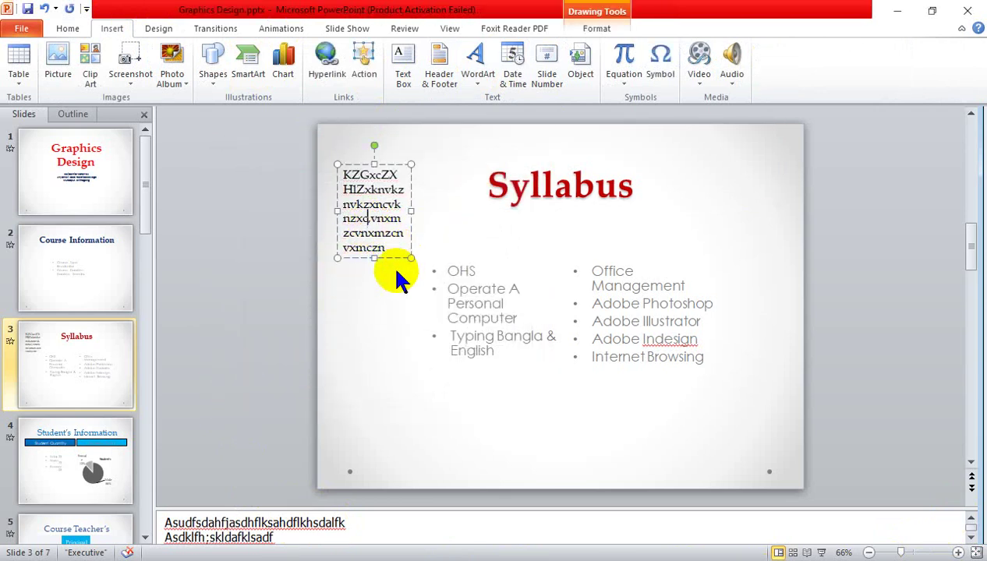
pyautogui.press('Delete')
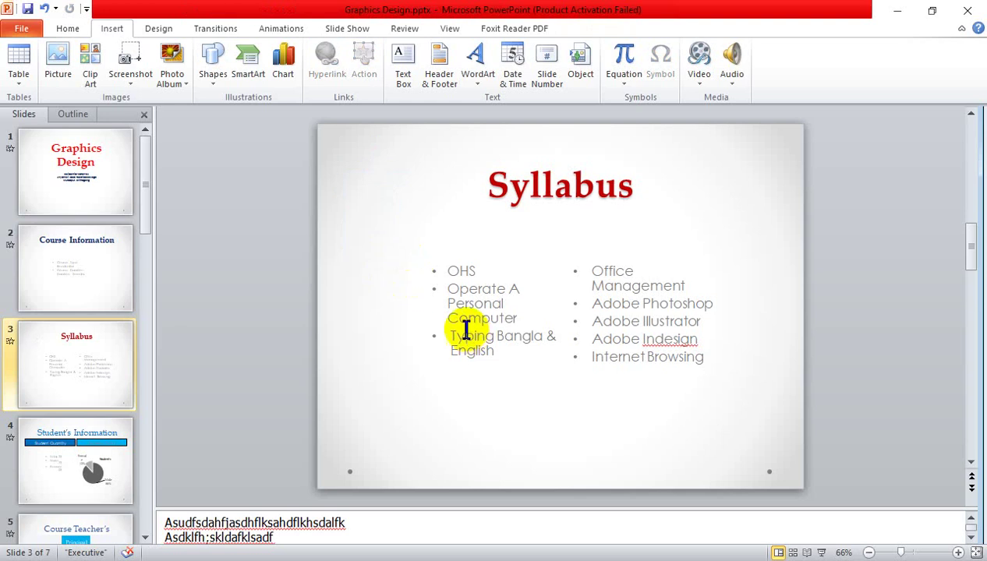
pyautogui.hotkey('ctrl', 'p')
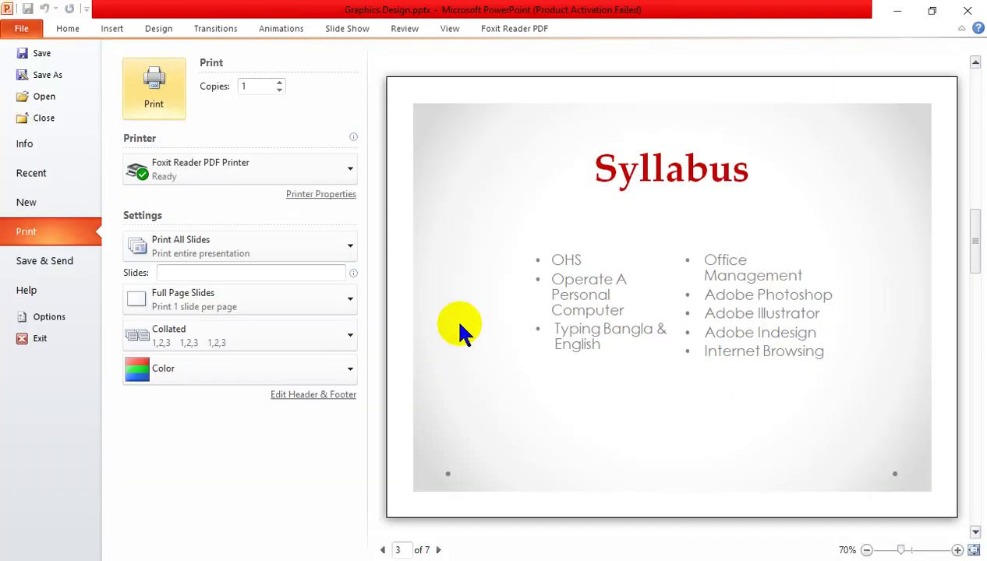
# - Leave print preview and fit the slide to the window
pyautogui.scroll(1, 460, 331)
pyautogui.scroll(1, 460, 332)
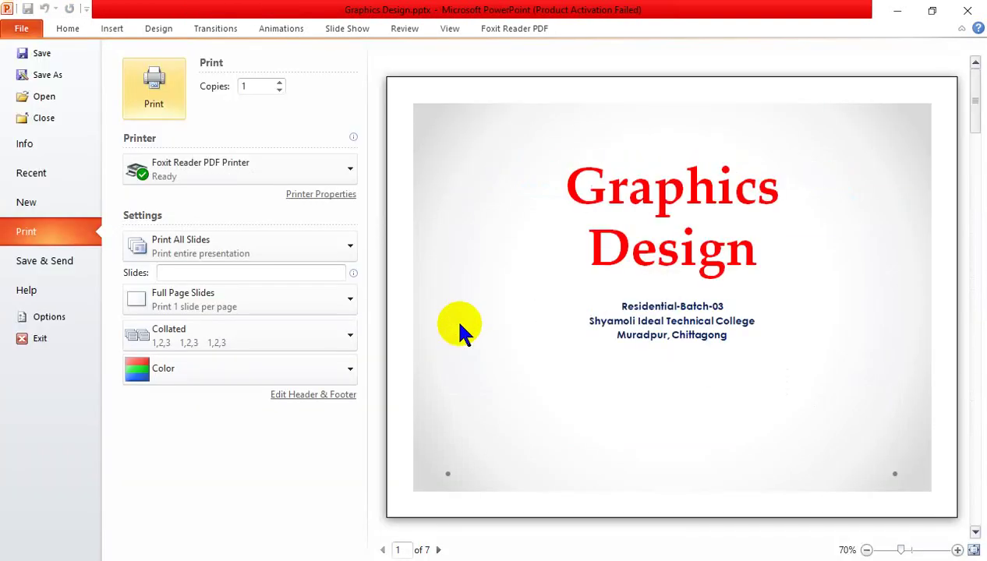
pyautogui.click(12, 28)
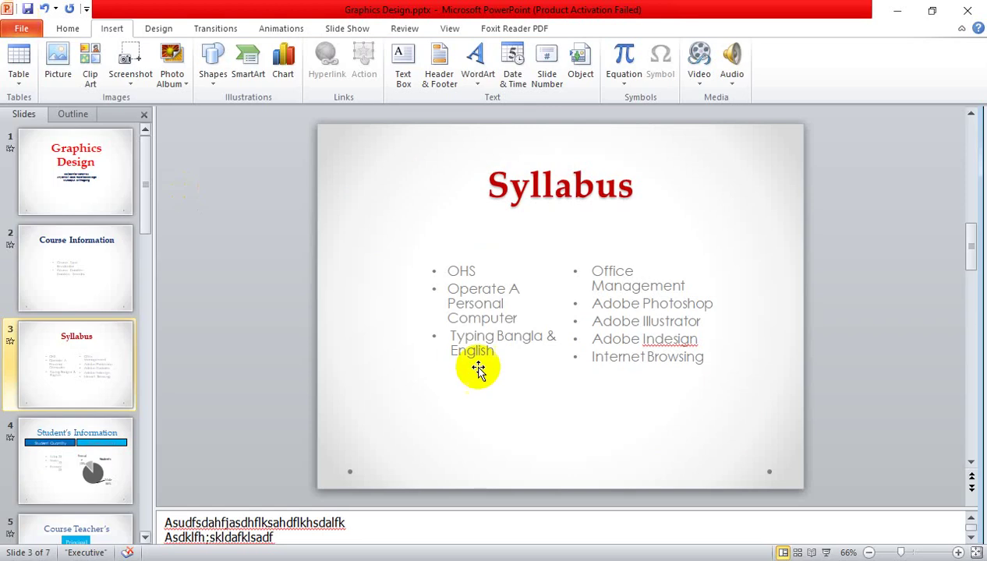
pyautogui.scroll(-4, 531, 353)
pyautogui.scroll(2, 531, 353)
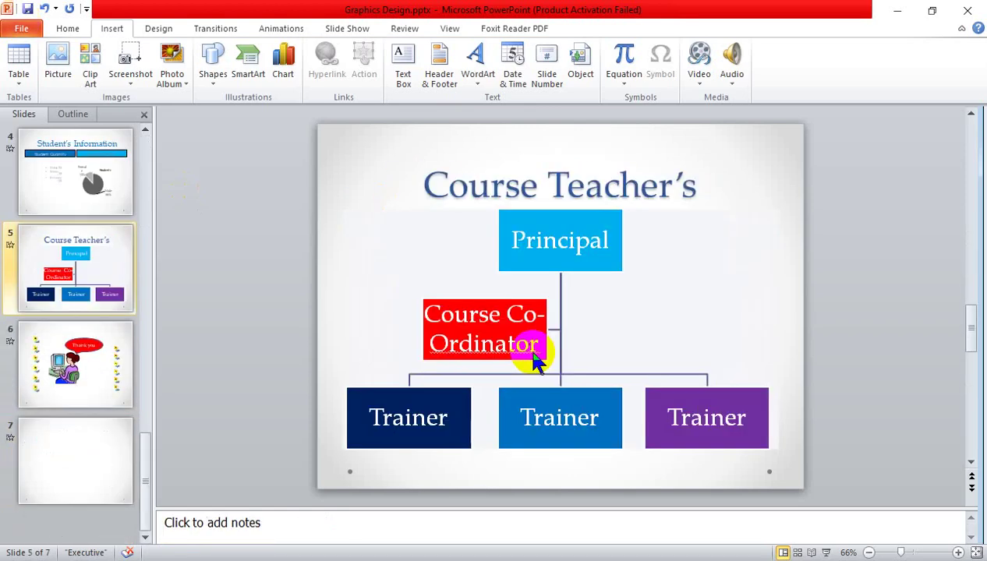
pyautogui.scroll(-2, 531, 353)
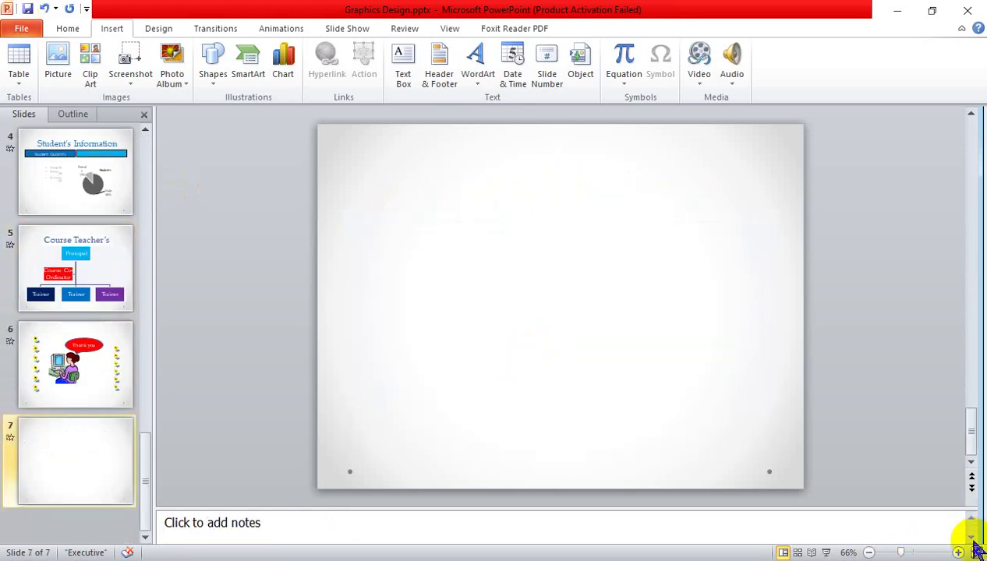
pyautogui.click(975, 552)
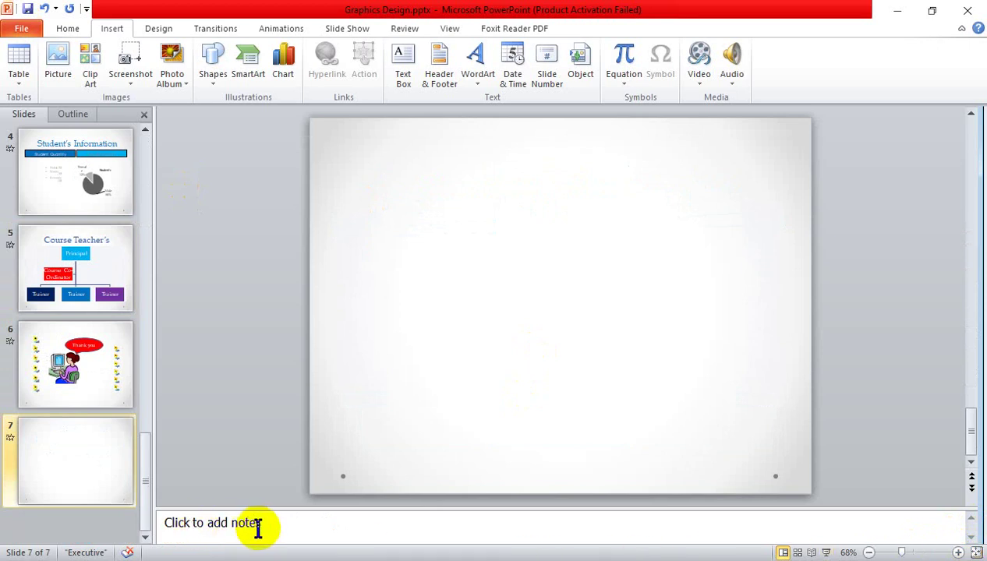
# - Browse the slide thumbnails and return to the Syllabus slide's speaker notes
pyautogui.click(258, 528)
pyautogui.click(88, 183)
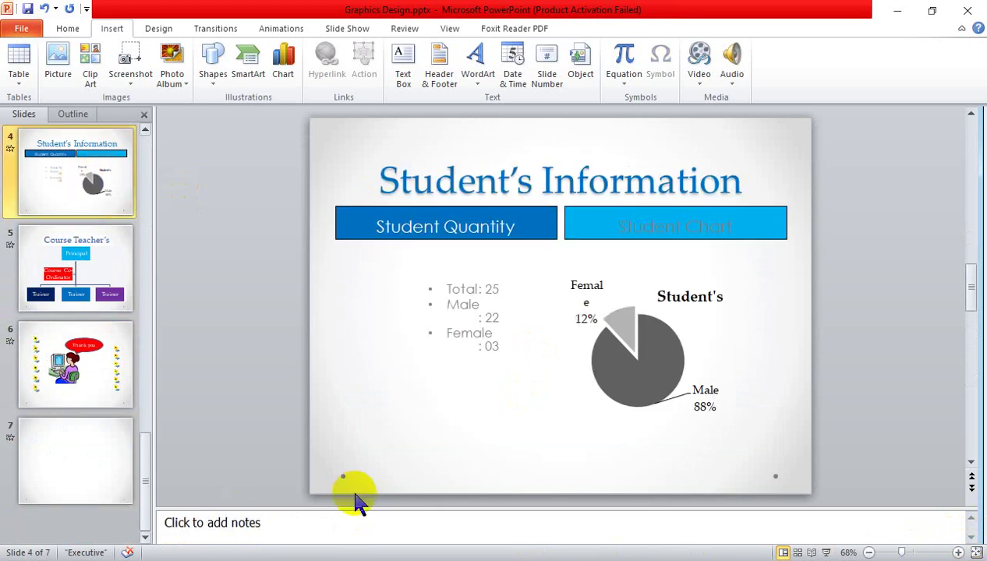
pyautogui.scroll(-3, 355, 498)
pyautogui.scroll(6, 355, 498)
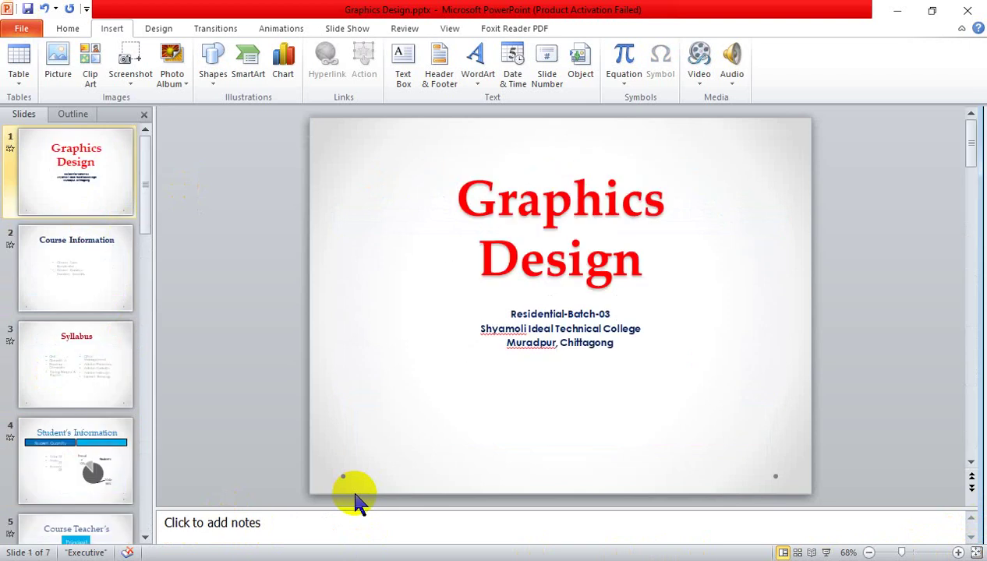
pyautogui.click(98, 265)
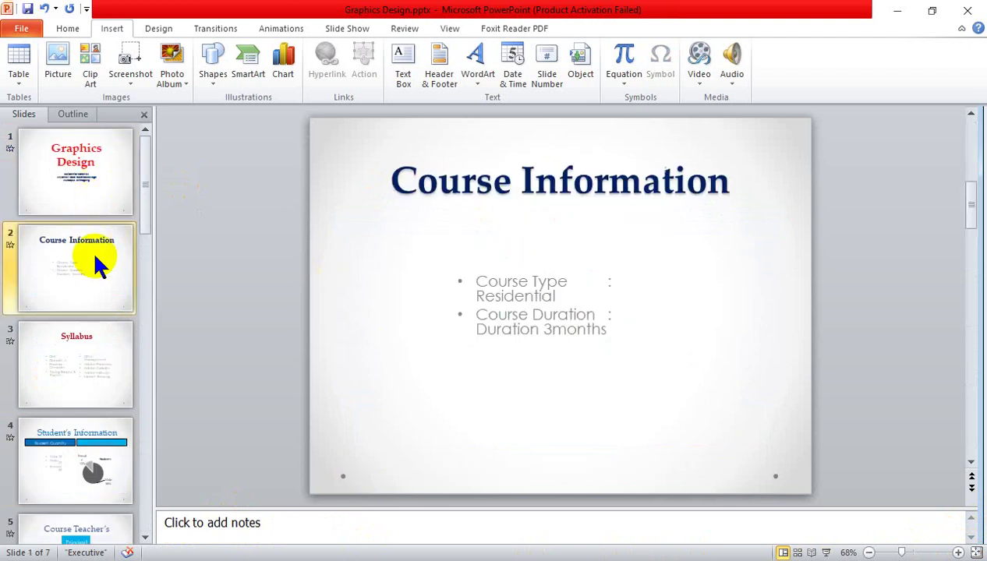
pyautogui.click(104, 373)
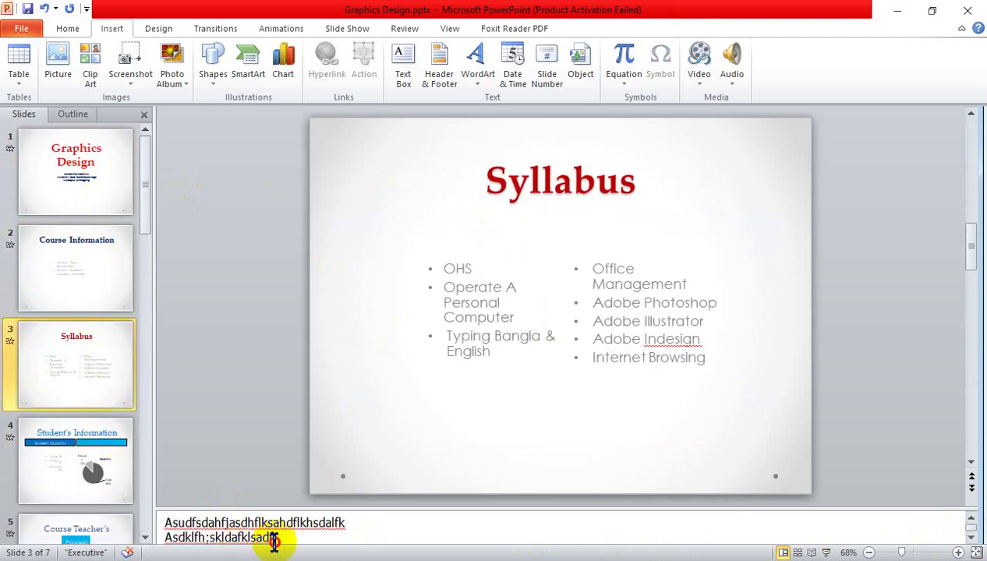
pyautogui.click(274, 541)
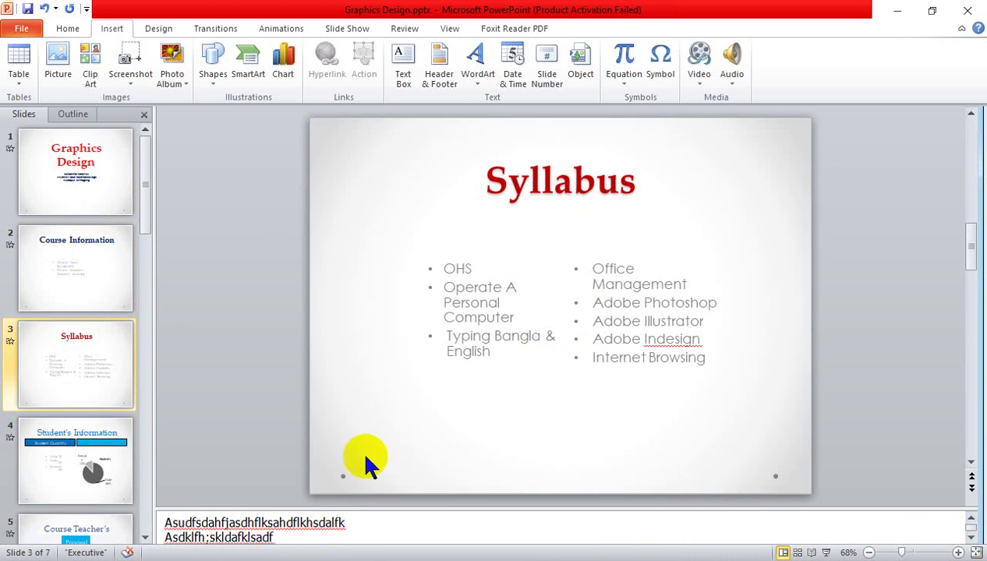
# - Show fixed date 12/24/2017, slide numbers and trainer footer on all slides except the title slide
pyautogui.click(515, 78)
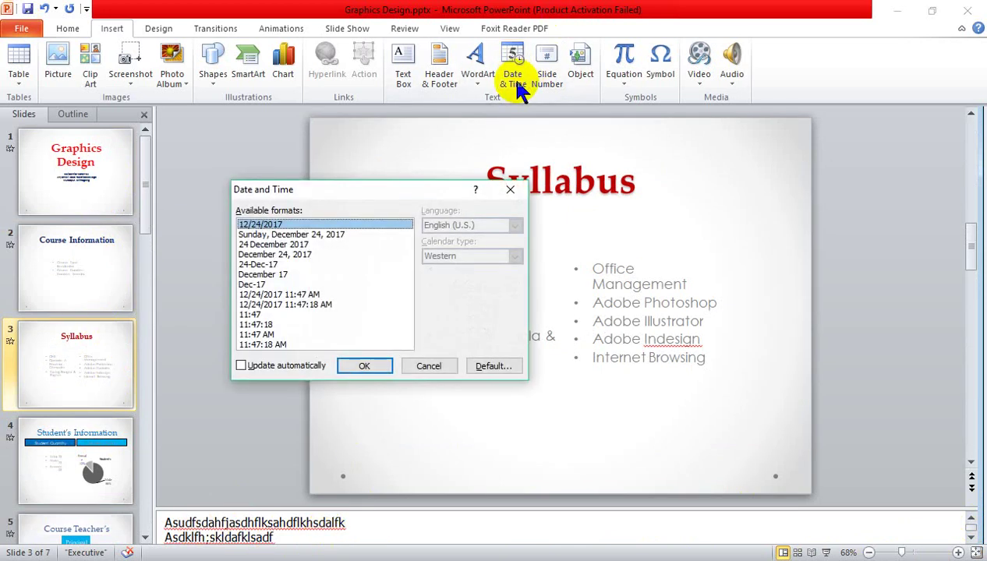
pyautogui.click(440, 364)
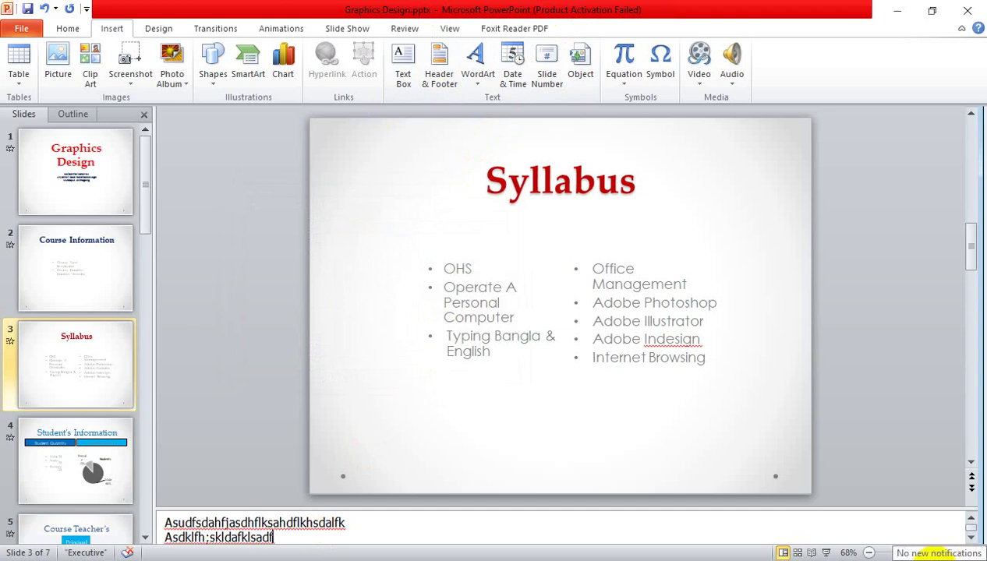
pyautogui.click(440, 78)
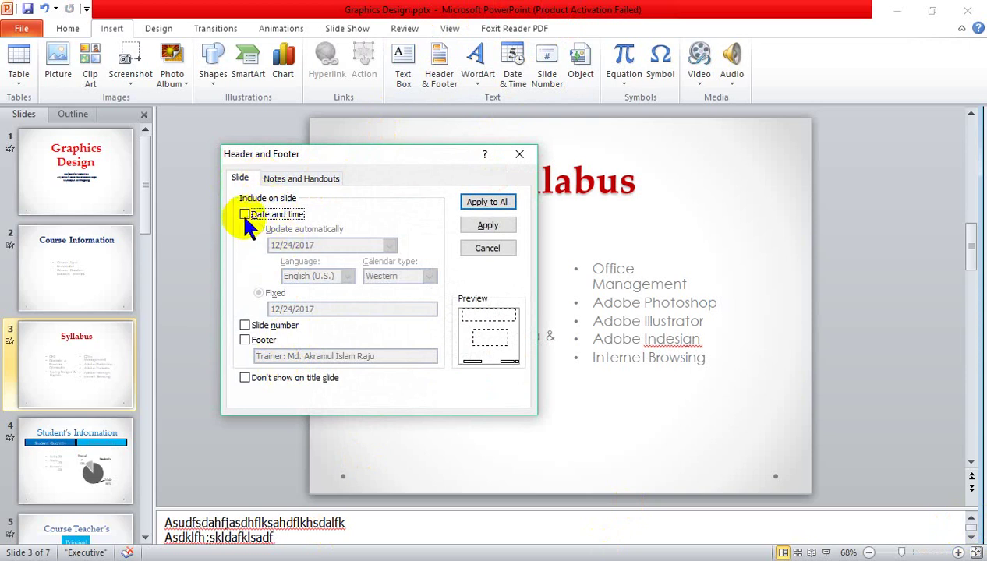
pyautogui.click(246, 216)
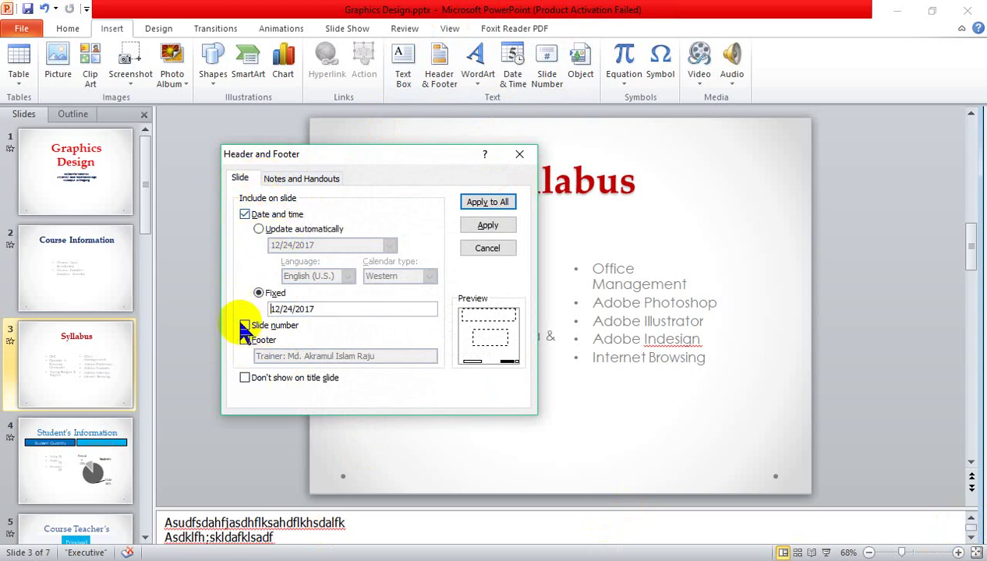
pyautogui.click(244, 326)
pyautogui.click(244, 340)
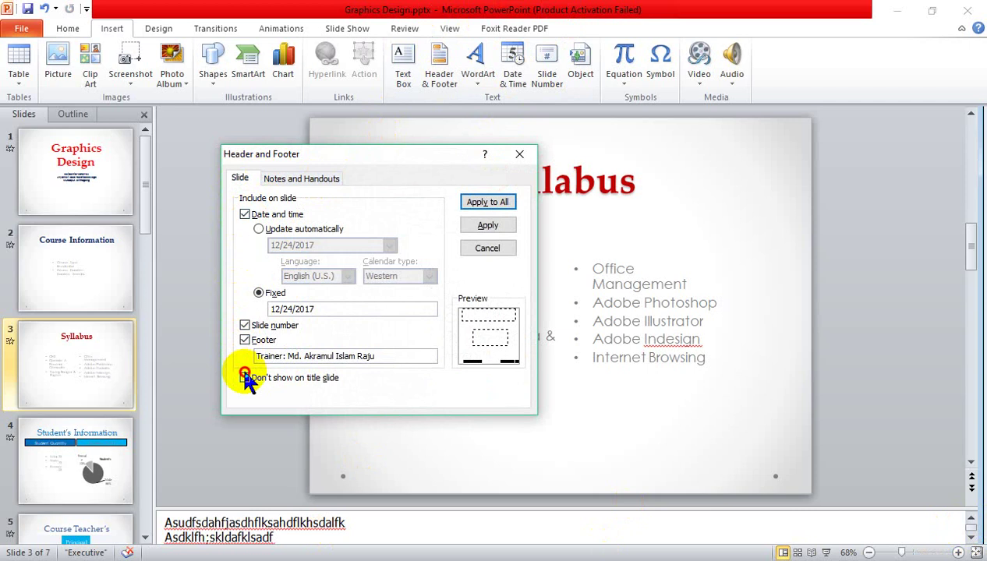
pyautogui.click(245, 378)
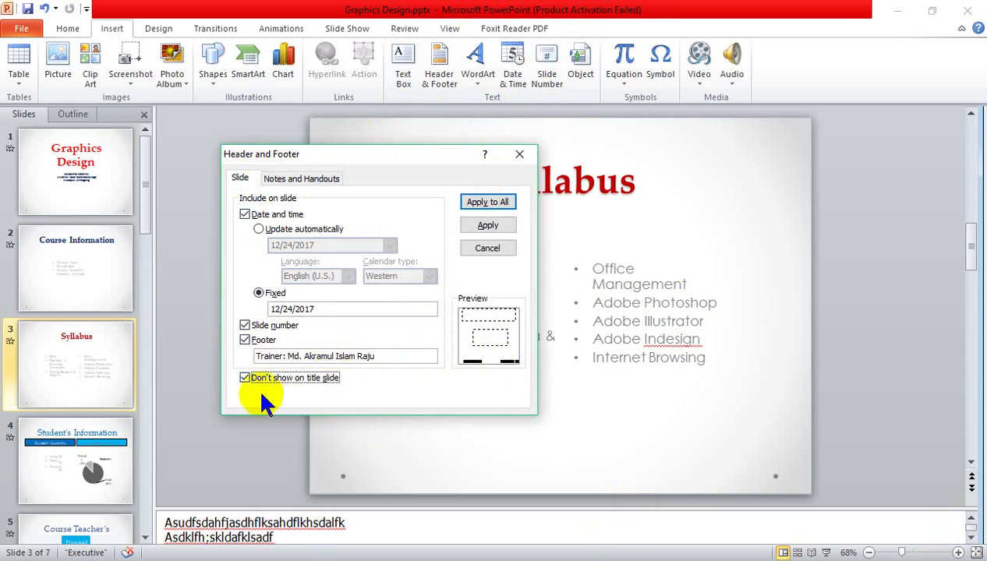
pyautogui.click(323, 181)
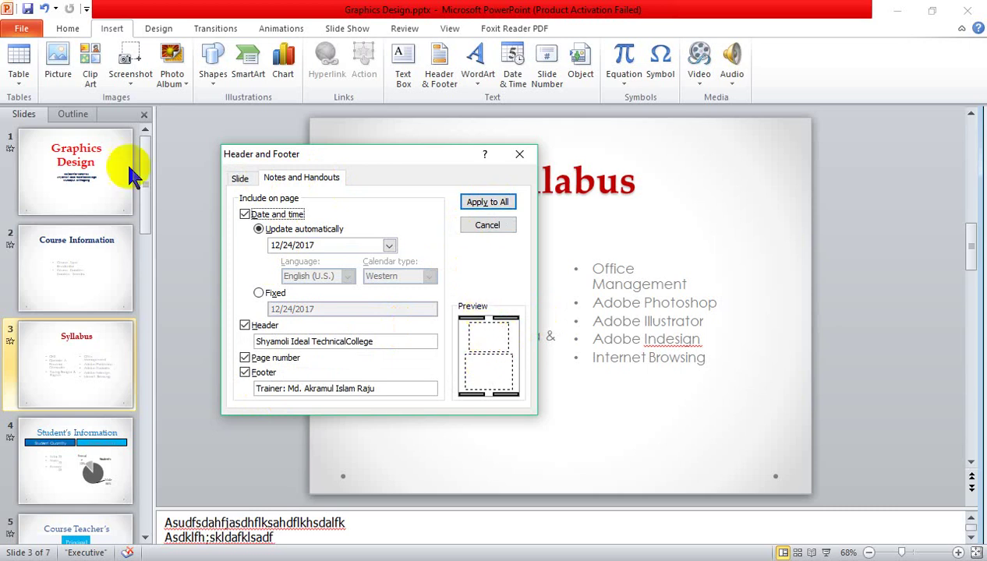
pyautogui.click(240, 178)
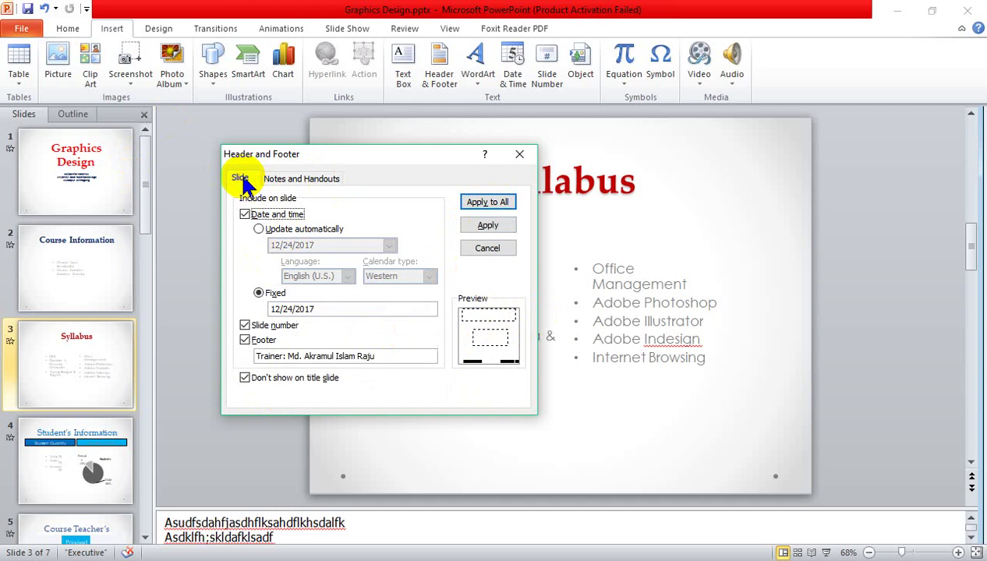
pyautogui.click(498, 205)
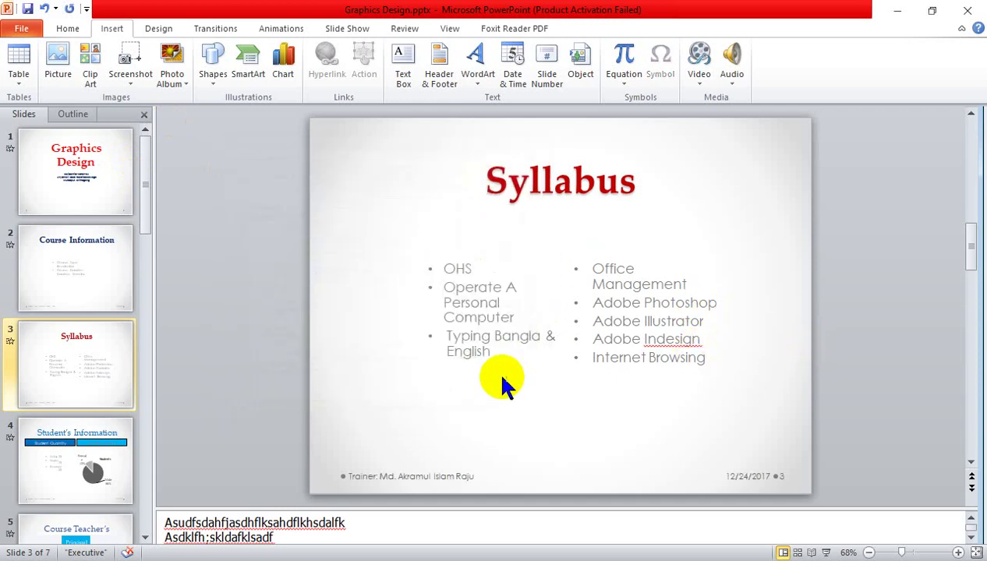
pyautogui.scroll(-4, 437, 296)
pyautogui.scroll(4, 403, 214)
# - Reapply the ornate black-and-silver Couture theme to all slides
pyautogui.click(161, 33)
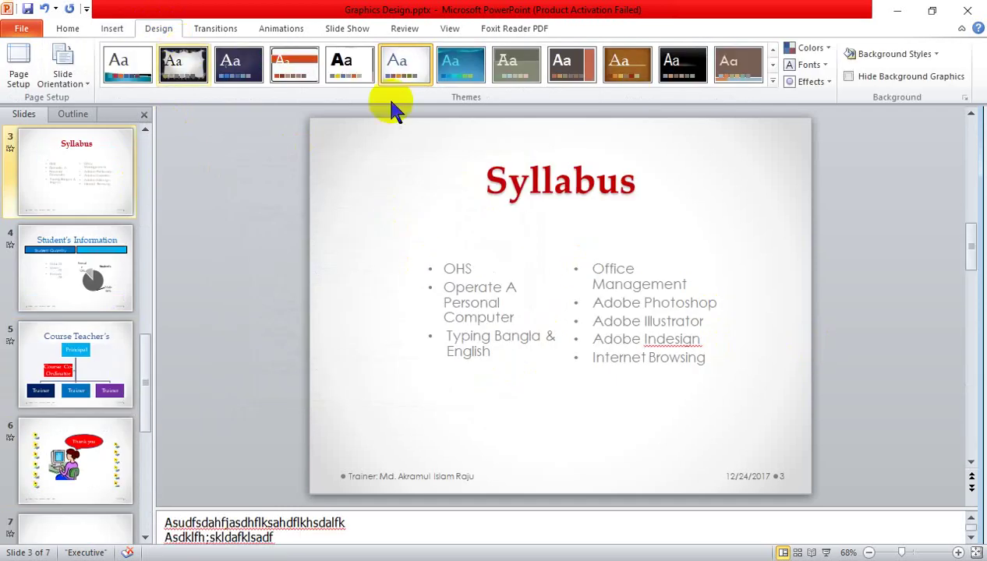
pyautogui.click(771, 84)
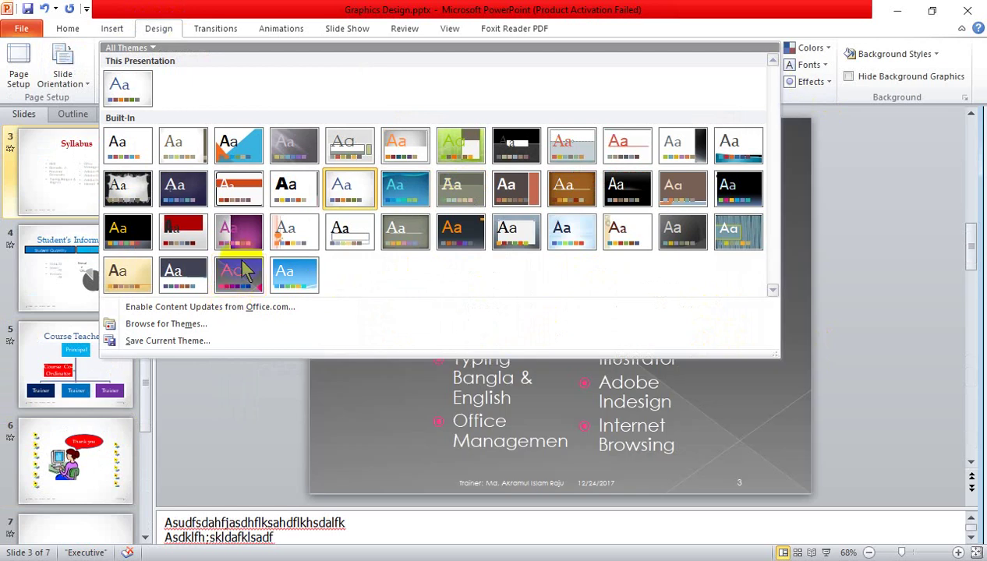
pyautogui.click(129, 187)
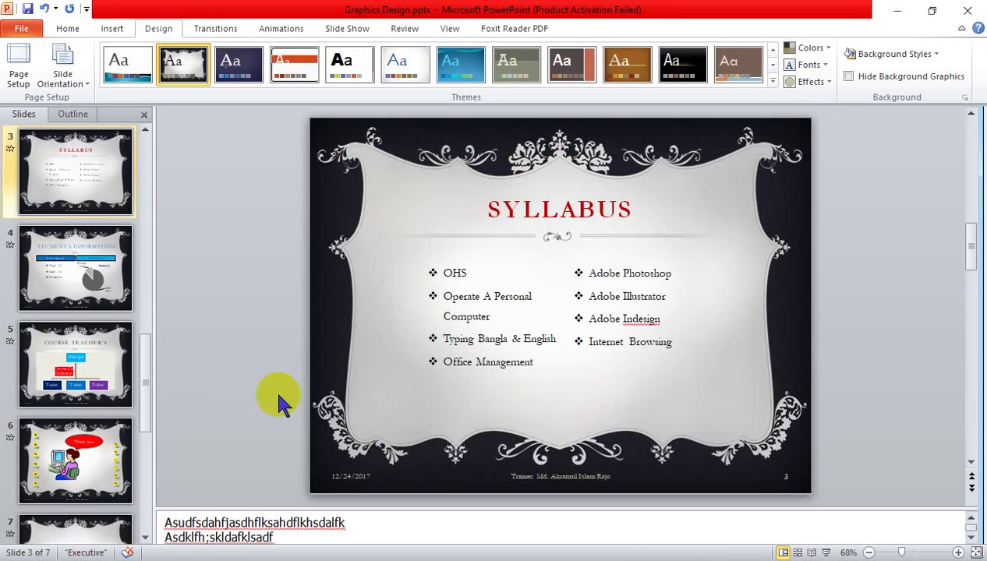
# - Go to blank slide 7 and delete its gibberish text box
pyautogui.scroll(-2, 24, 462)
pyautogui.click(94, 458)
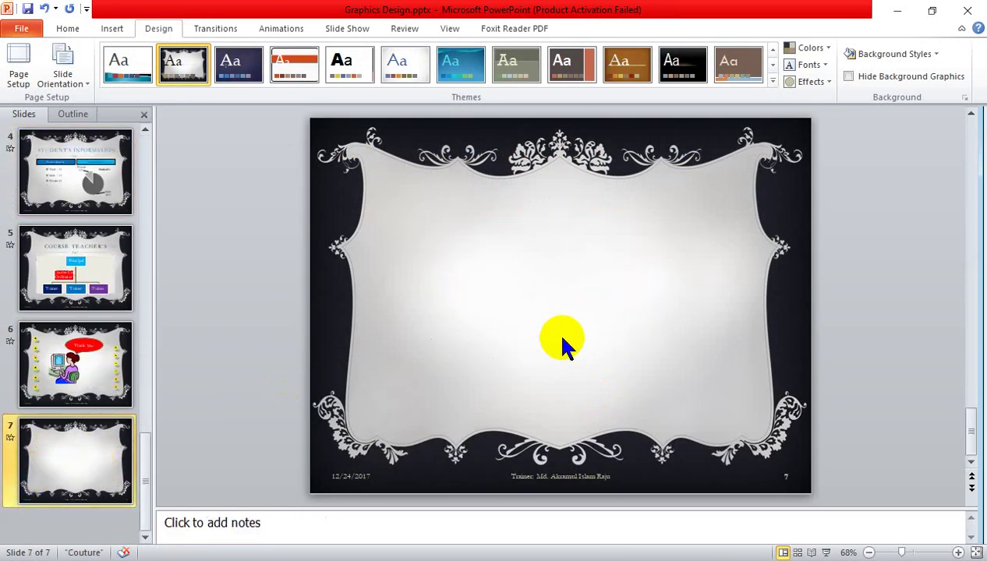
pyautogui.click(62, 31)
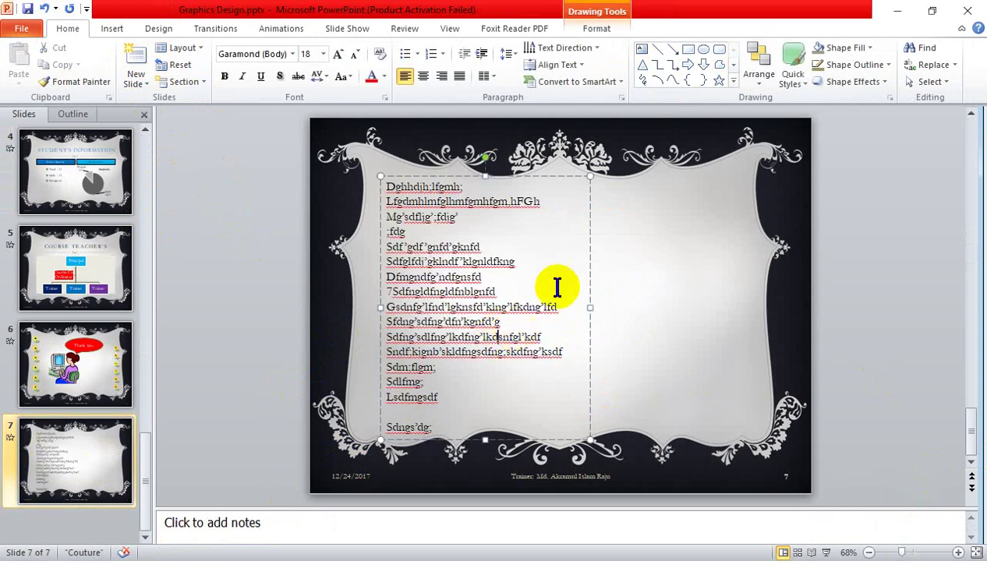
pyautogui.press('Delete')
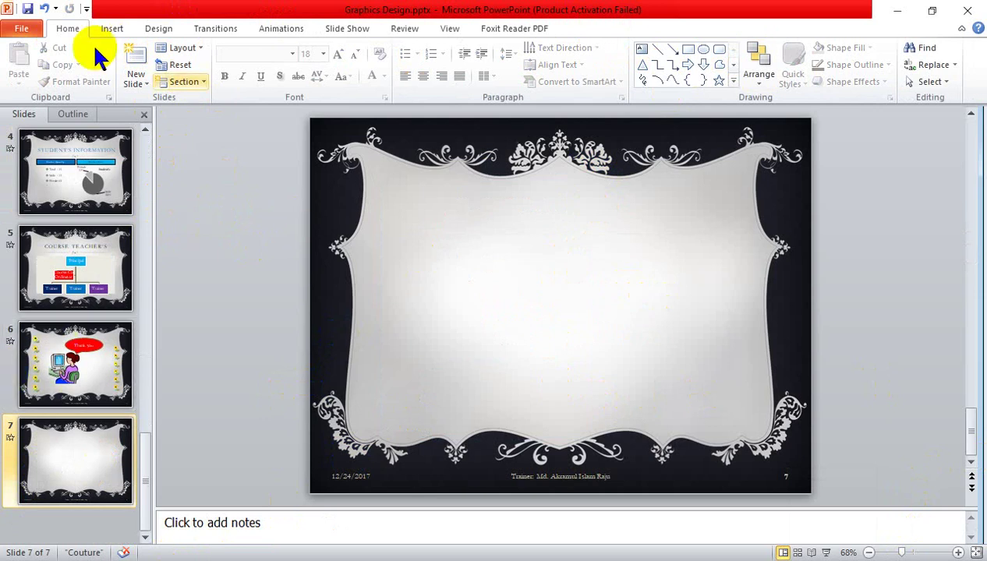
pyautogui.click(113, 29)
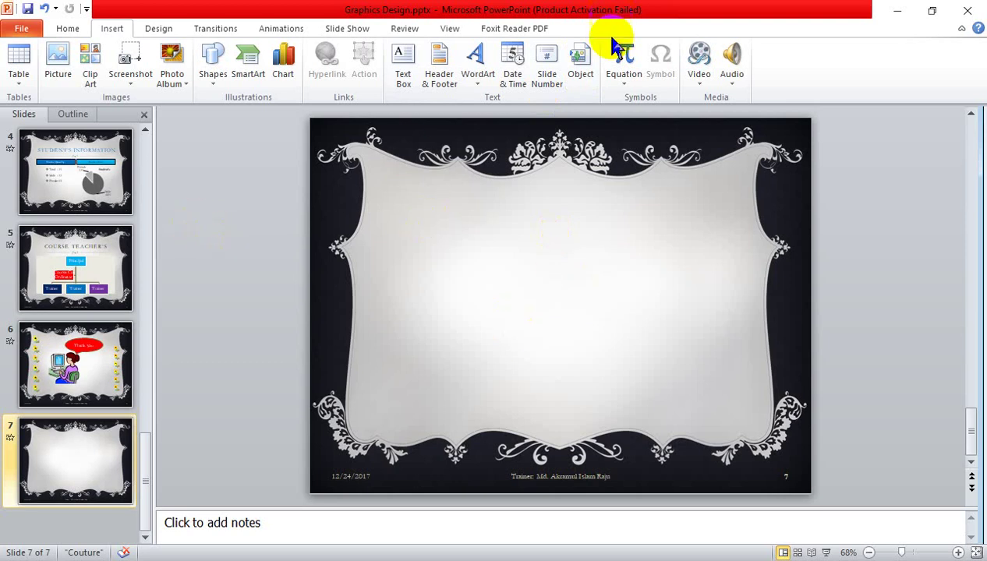
# - Open the Insert Object dialog and choose Create from file
pyautogui.click(581, 74)
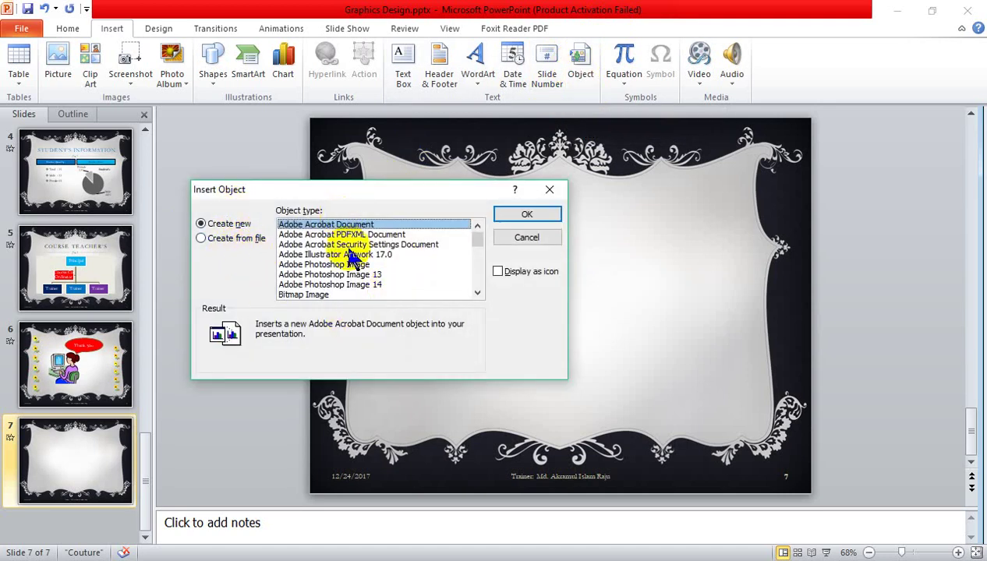
pyautogui.scroll(-2, 353, 258)
pyautogui.scroll(-3, 352, 258)
pyautogui.scroll(4, 353, 257)
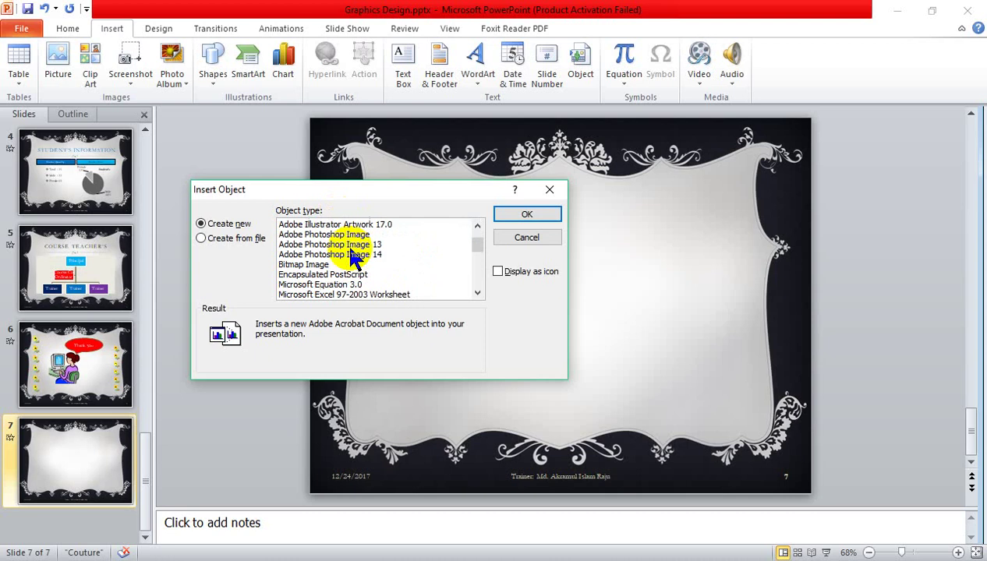
pyautogui.scroll(1, 352, 257)
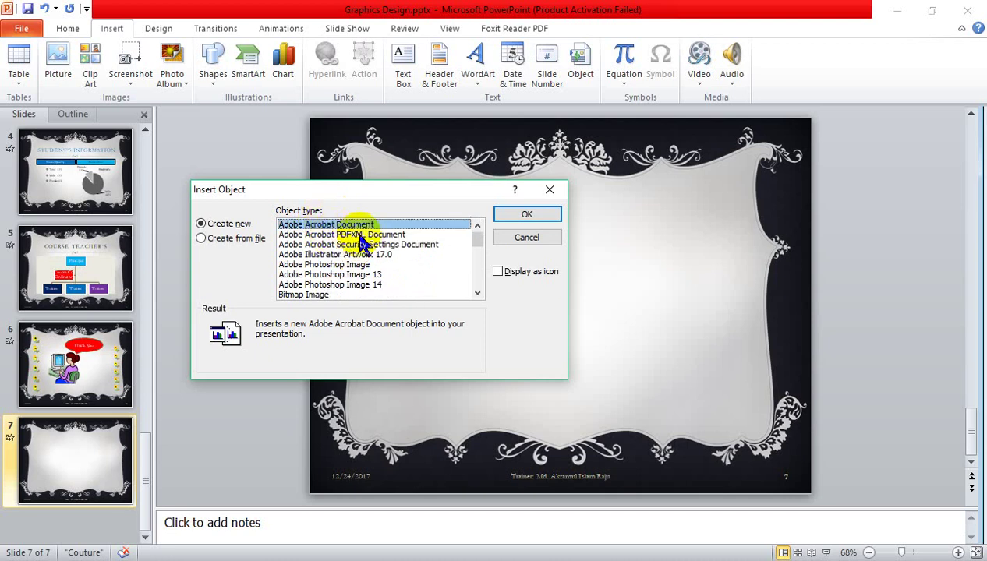
pyautogui.click(201, 238)
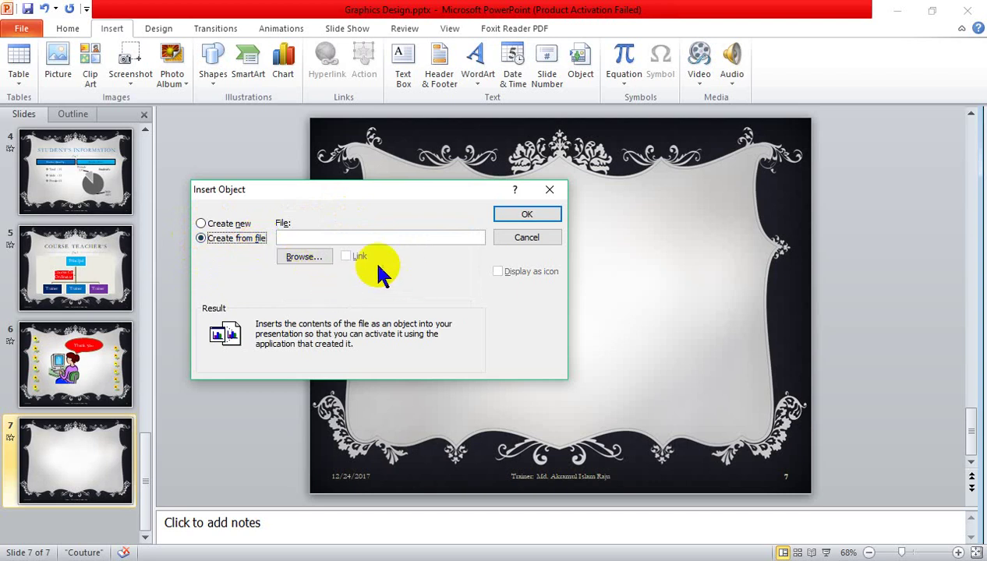
# - Browse Desktop > GD (Batch R-3) > Class Work > Ms Office > Excel and select Mark Sheet.xlsx
pyautogui.click(308, 263)
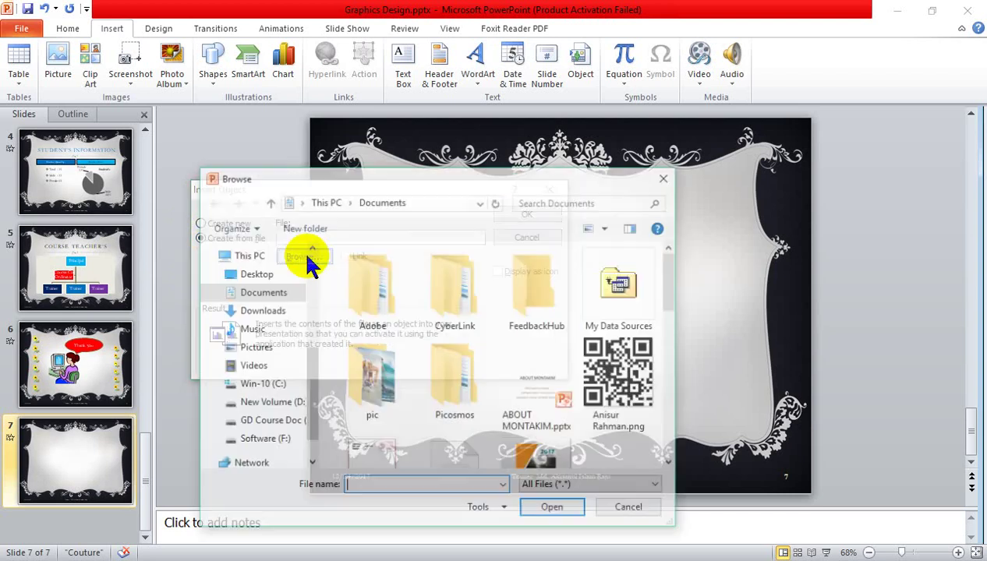
pyautogui.scroll(-1, 542, 331)
pyautogui.scroll(1, 462, 352)
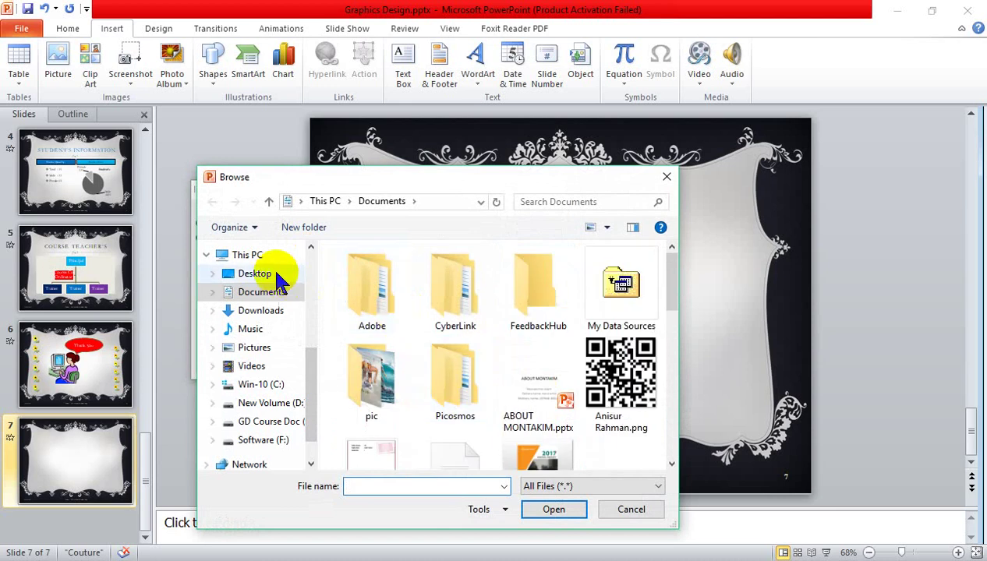
pyautogui.click(255, 273)
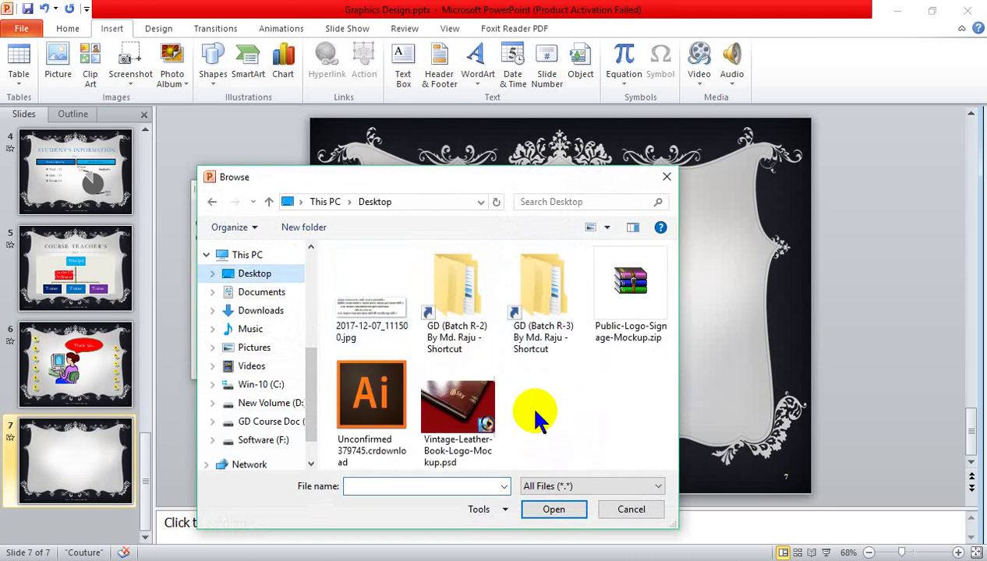
pyautogui.doubleClick(538, 282)
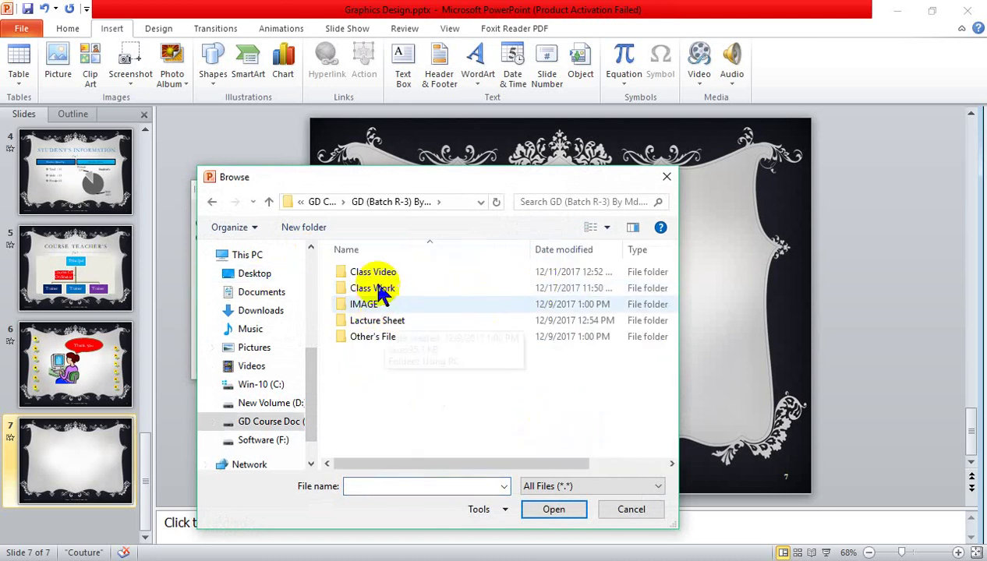
pyautogui.doubleClick(376, 288)
pyautogui.doubleClick(382, 277)
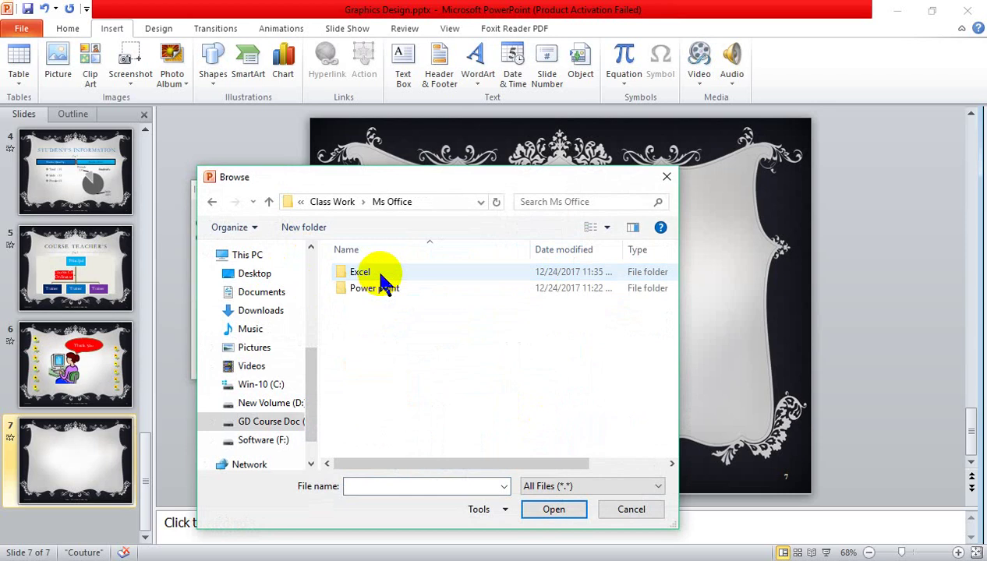
pyautogui.doubleClick(384, 277)
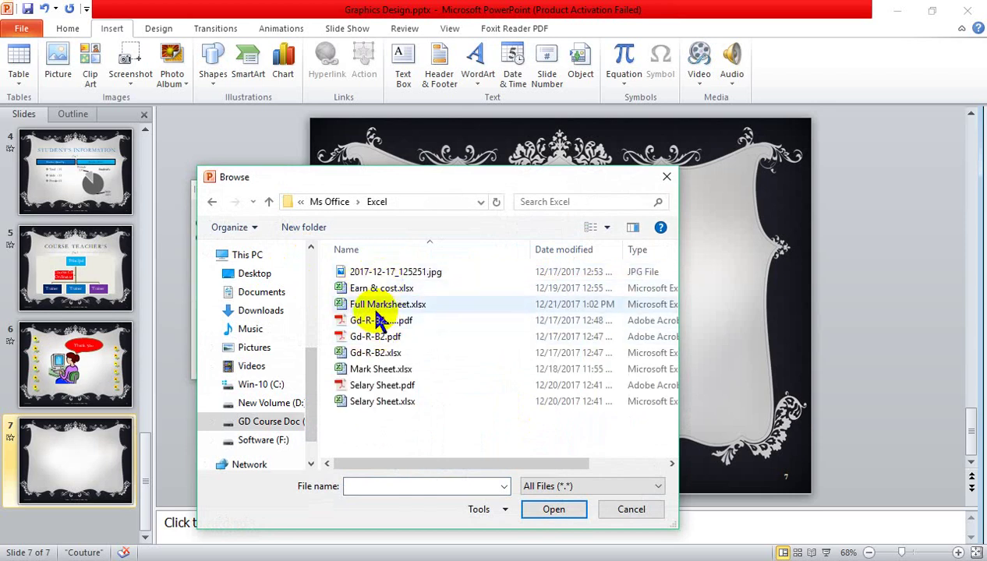
pyautogui.moveTo(388, 304)
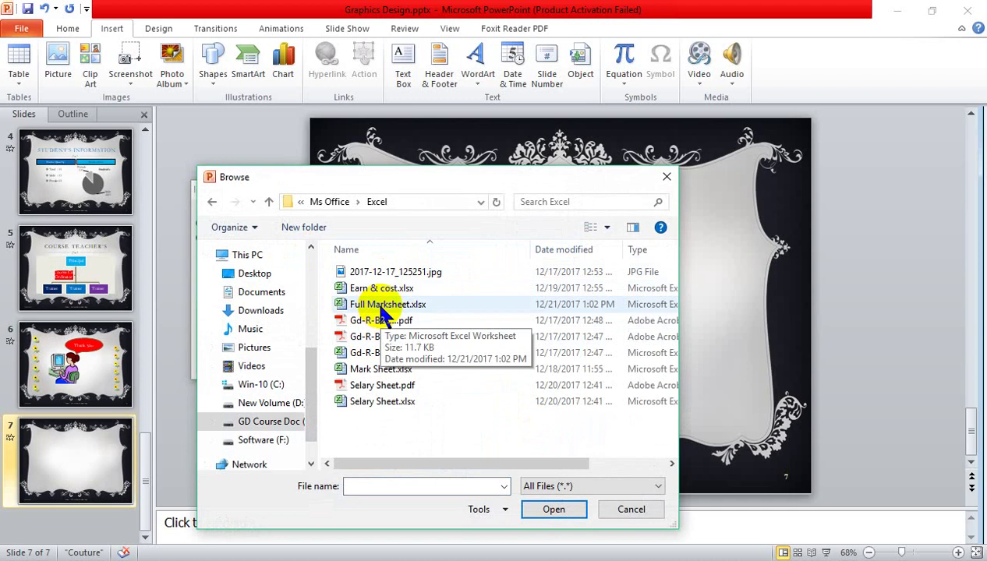
pyautogui.click(379, 371)
pyautogui.click(554, 508)
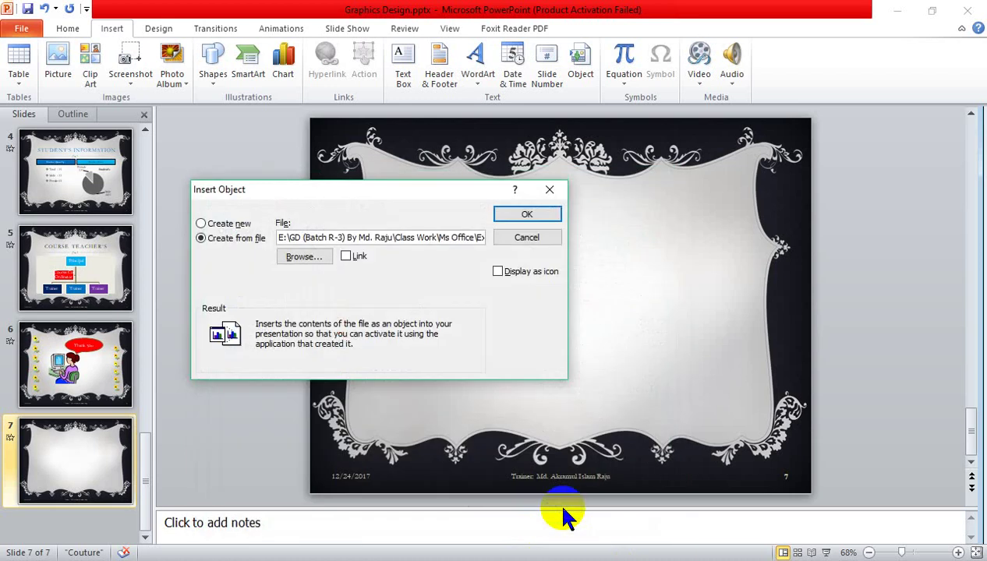
# - Embed Mark Sheet.xlsx on slide 7, shrinking and nudging the table to sit inside the frame
pyautogui.click(536, 212)
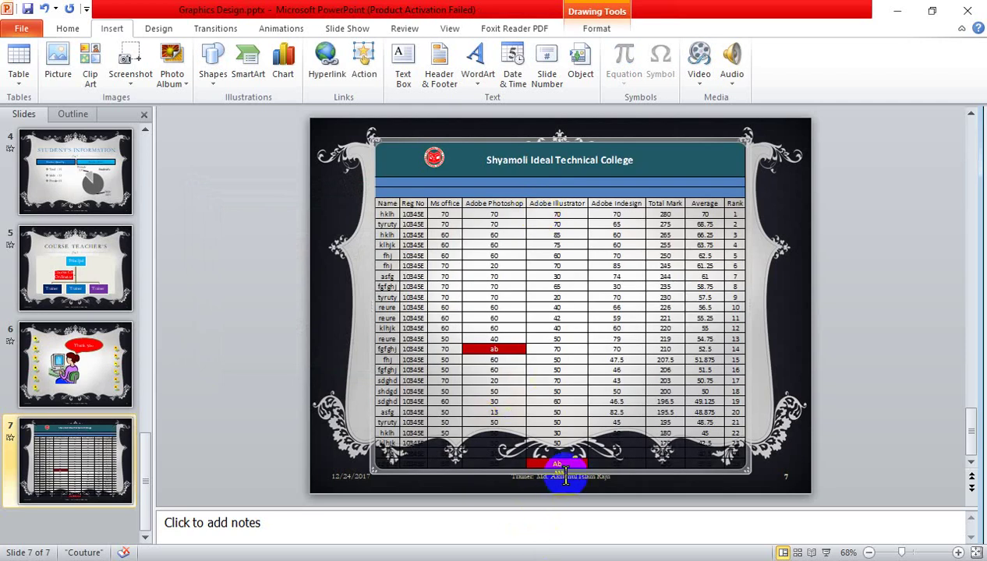
pyautogui.click(564, 478)
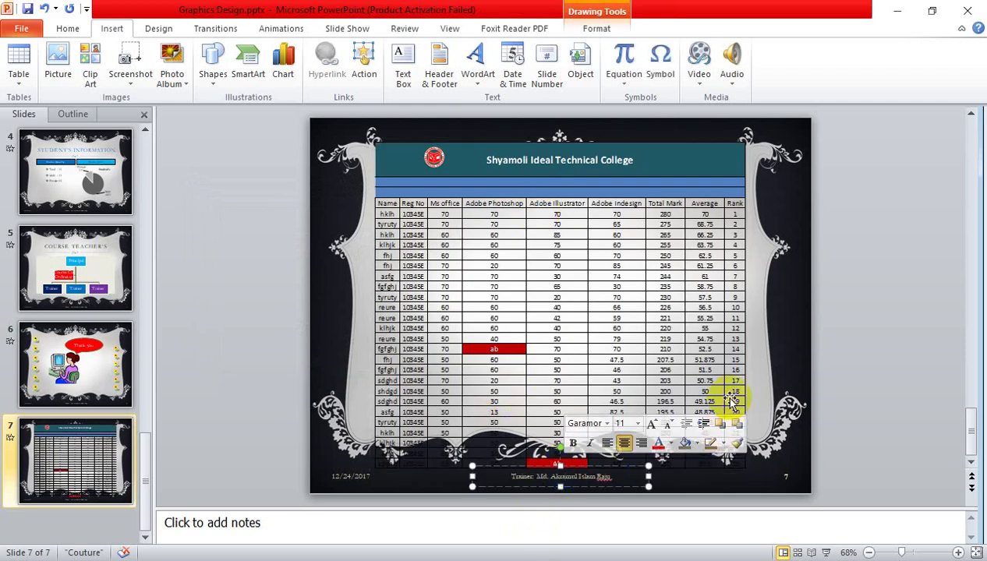
pyautogui.click(721, 168)
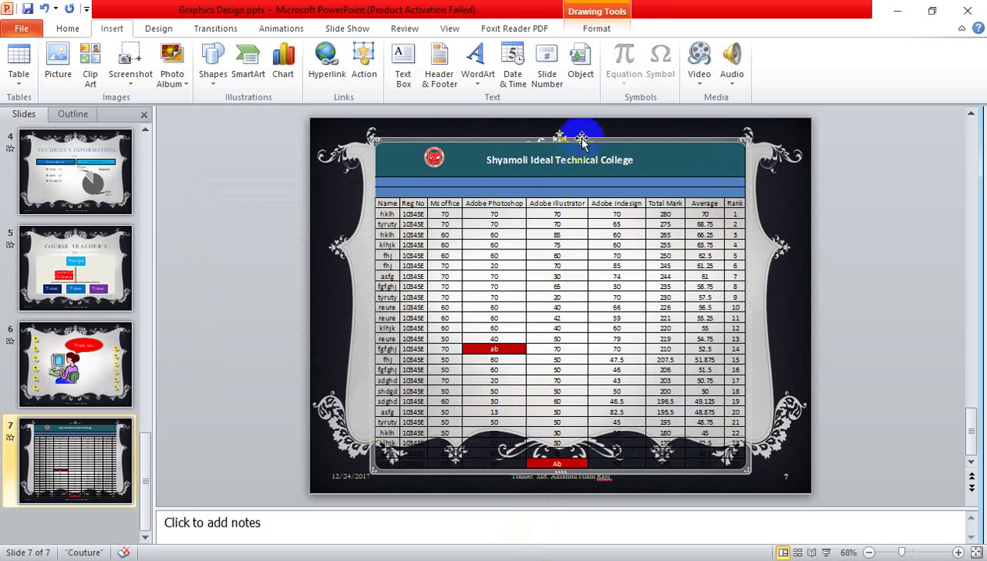
pyautogui.moveTo(599, 138); pyautogui.dragTo(610, 163)
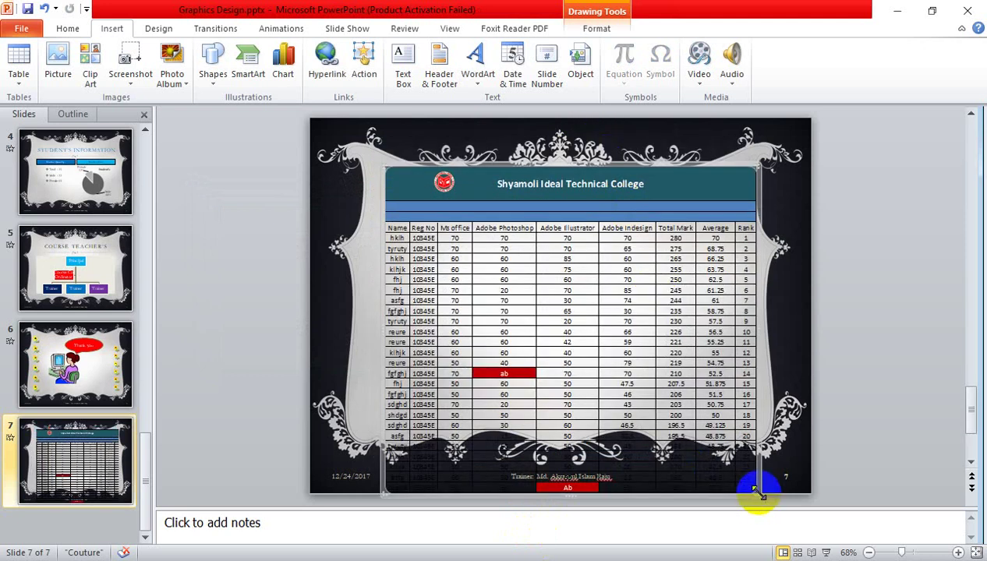
pyautogui.moveTo(753, 482)
pyautogui.mouseDown()
pyautogui.moveTo(703, 408)
pyautogui.moveTo(661, 381)
pyautogui.mouseUp()
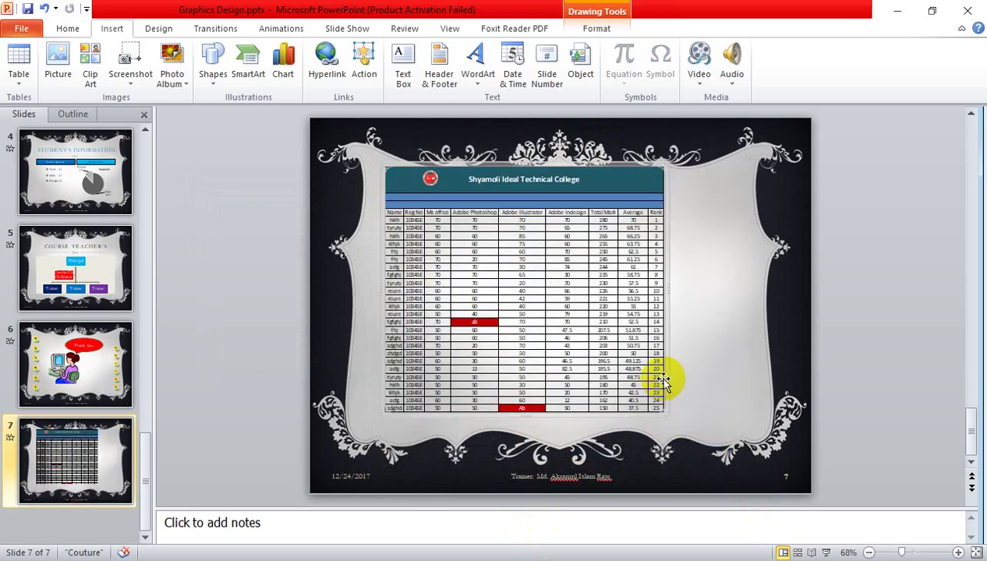
pyautogui.press('Down')
pyautogui.press('Down')
pyautogui.press('Down')
pyautogui.press('Right')
pyautogui.press('Right')
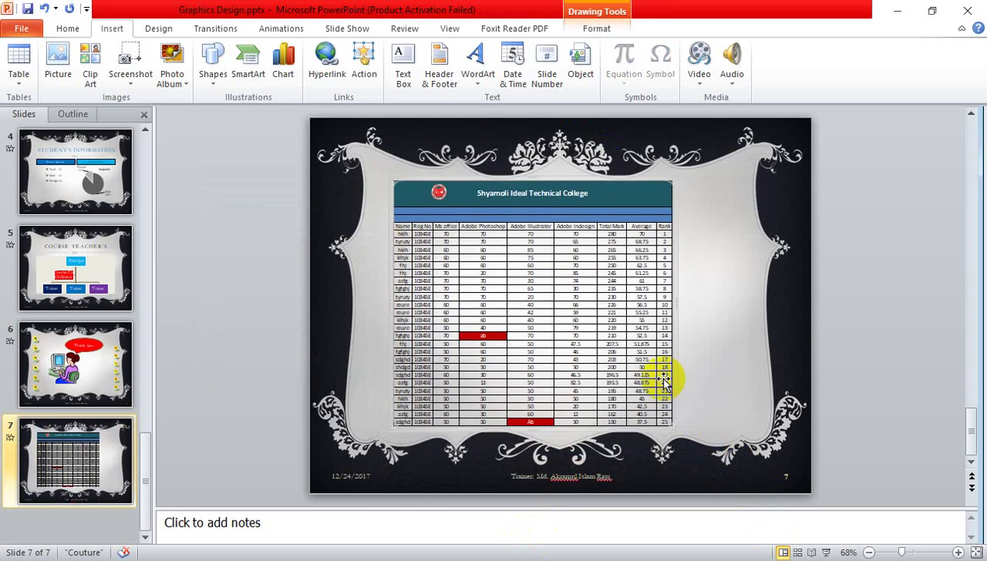
pyautogui.press('Right')
pyautogui.press('Right')
pyautogui.press('Right')
pyautogui.press('Right')
pyautogui.press('Right')
pyautogui.press('Right')
pyautogui.click(756, 380)
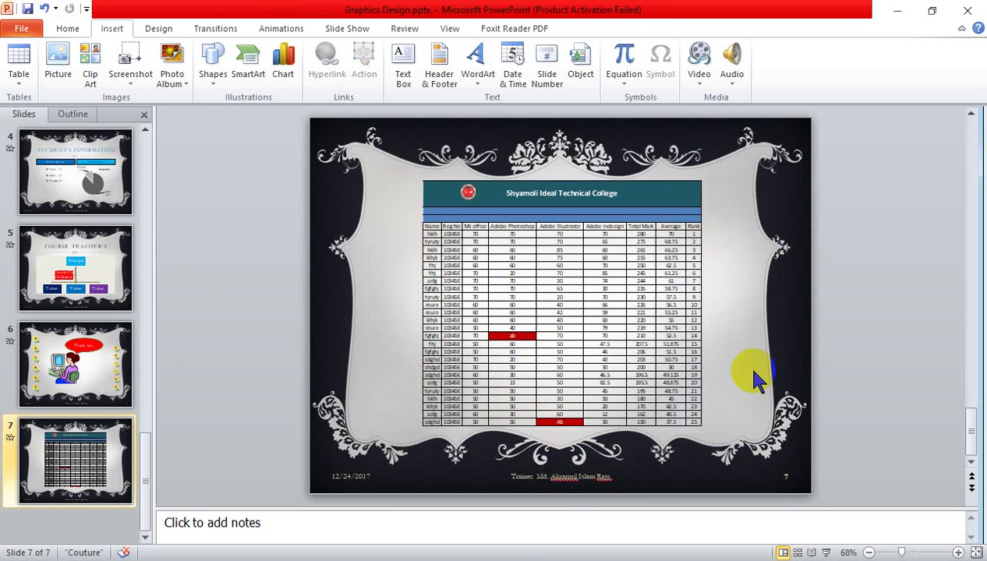
pyautogui.scroll(2, 599, 310)
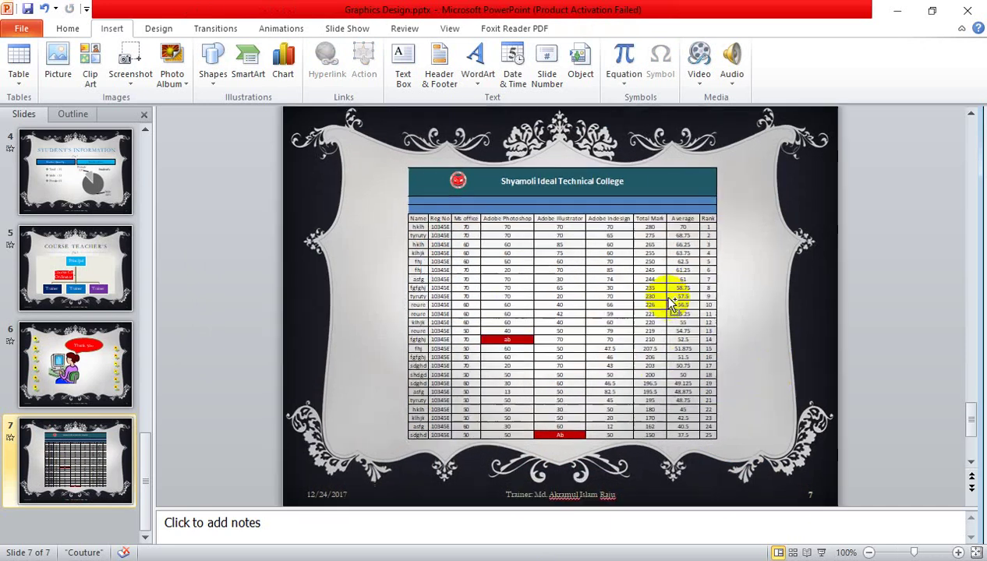
pyautogui.scroll(5, 630, 314)
# - Edit the embedded mark sheet, changing the mark in cell E17 to 50
pyautogui.click(576, 273)
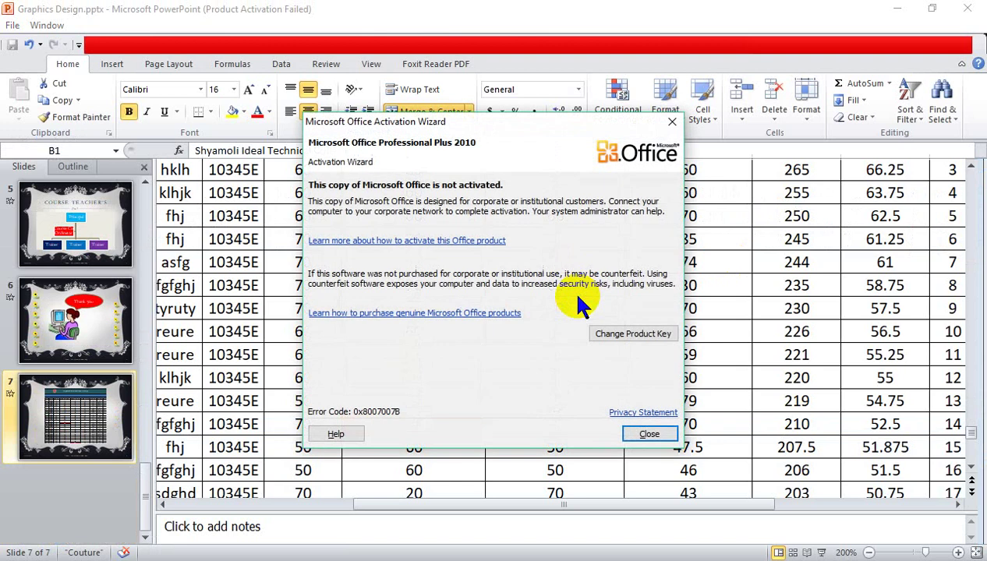
pyautogui.click(647, 434)
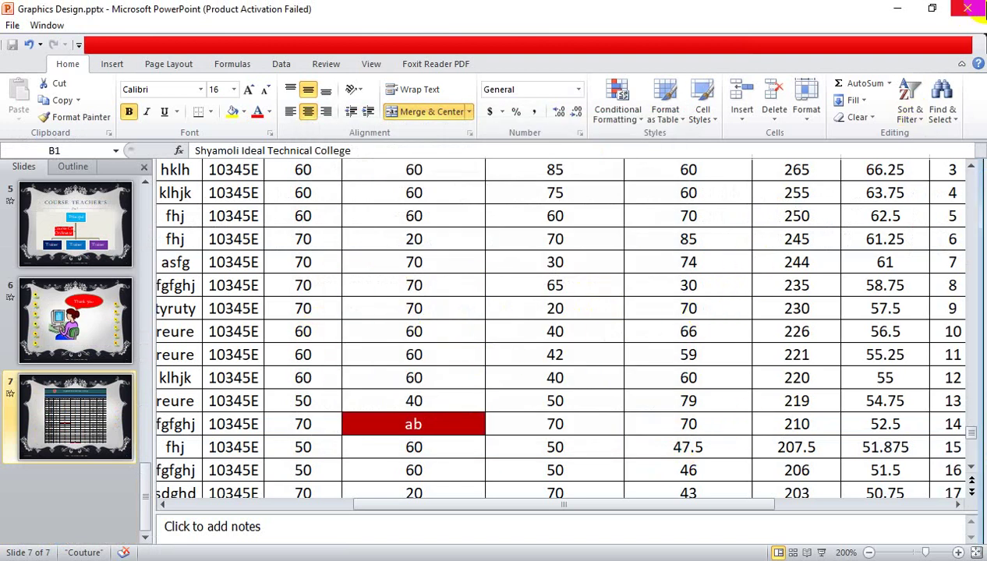
pyautogui.click(443, 408)
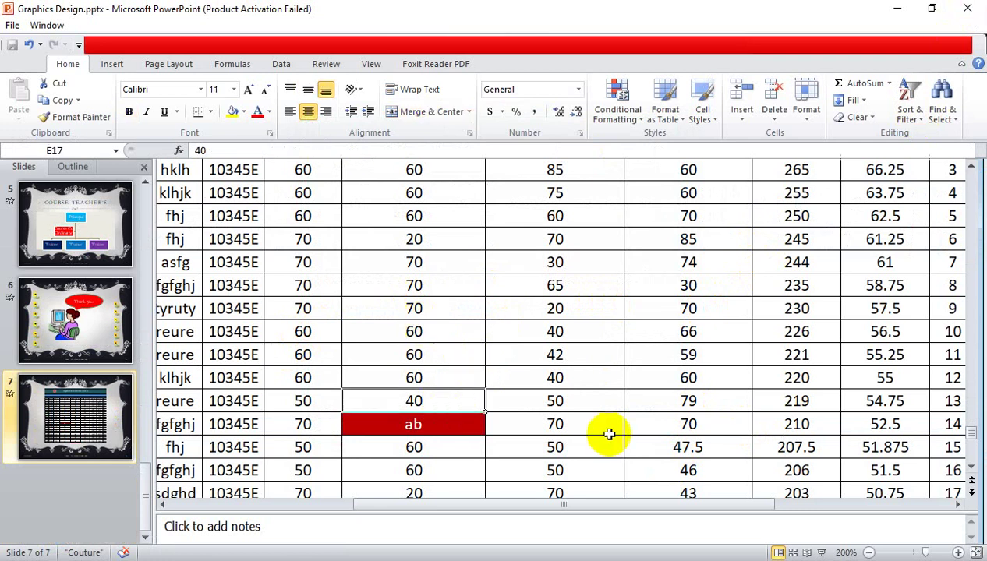
pyautogui.write('50')
pyautogui.press('Return')
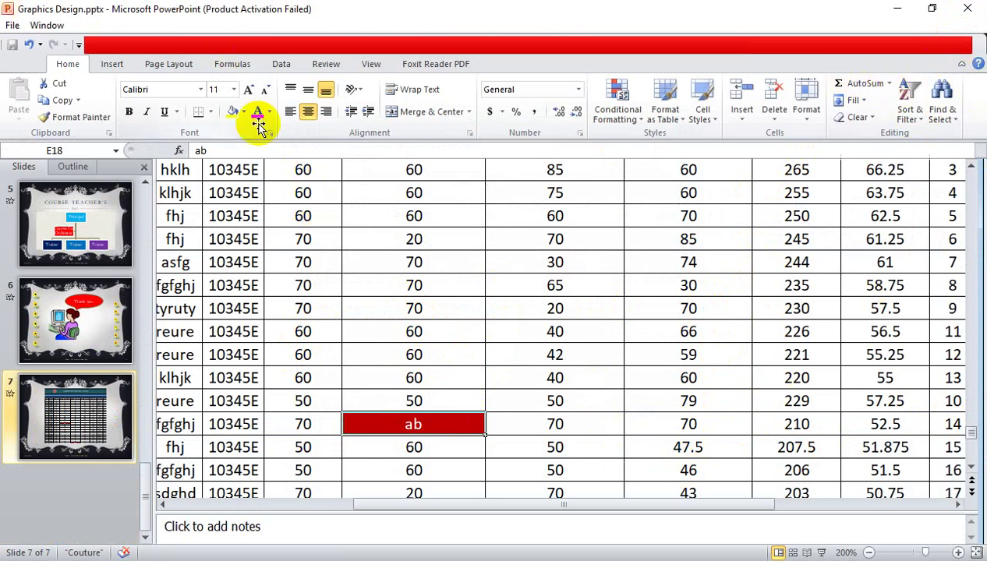
pyautogui.press('Escape')
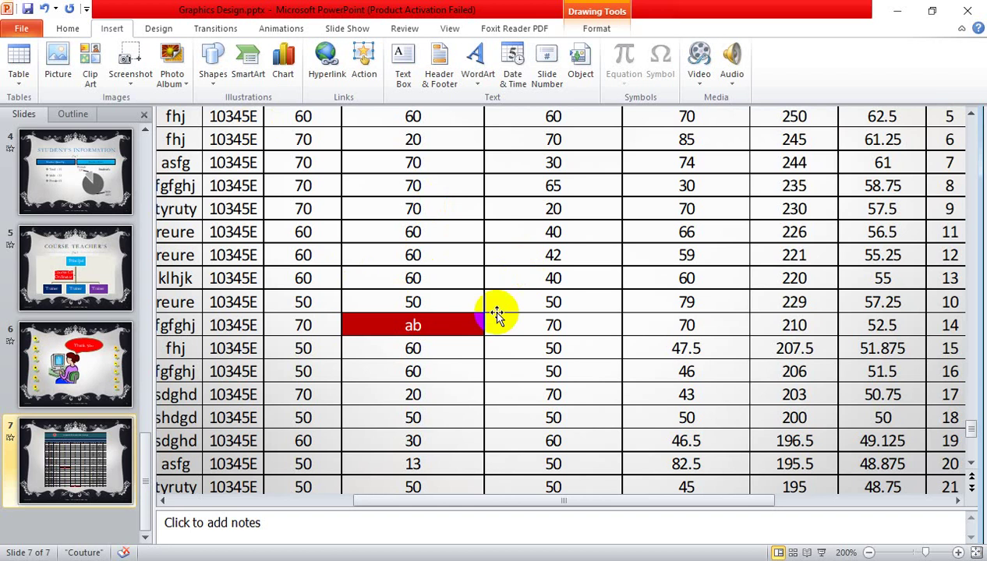
pyautogui.scroll(-4, 497, 314)
pyautogui.scroll(-4, 497, 315)
pyautogui.scroll(-4, 497, 315)
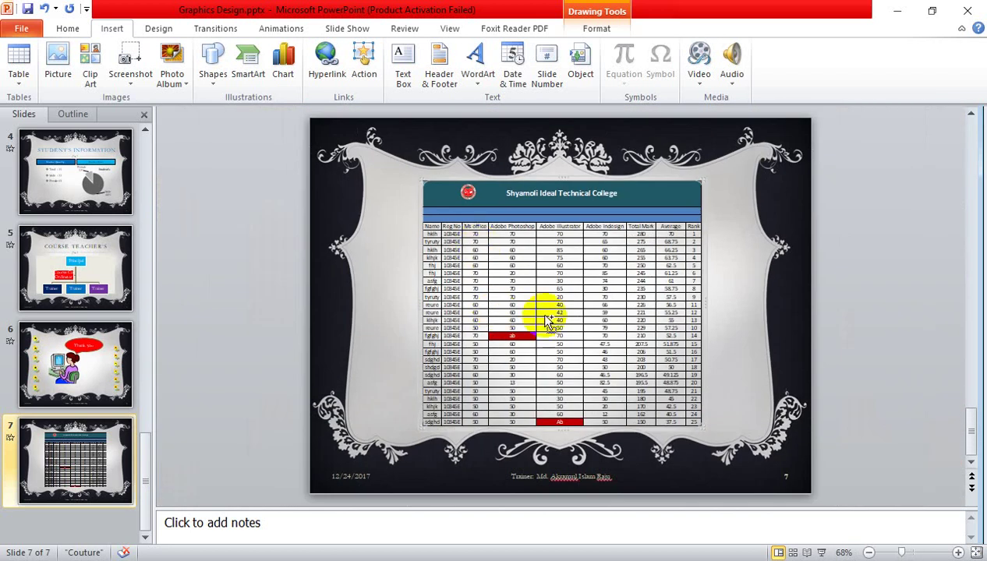
pyautogui.scroll(5, 548, 319)
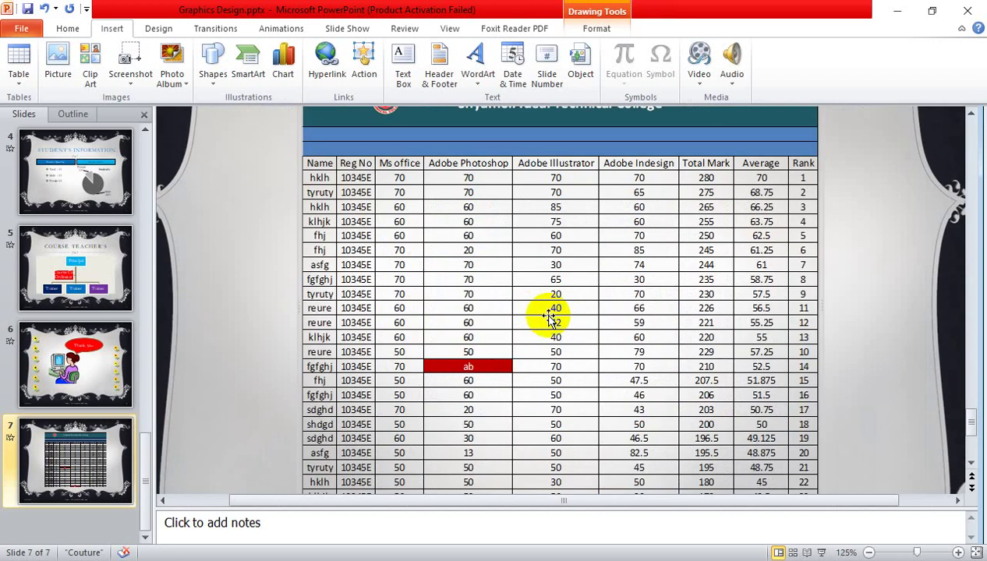
# - Reopen the mark sheet and change the mark in cell D9 to 40
pyautogui.doubleClick(396, 222)
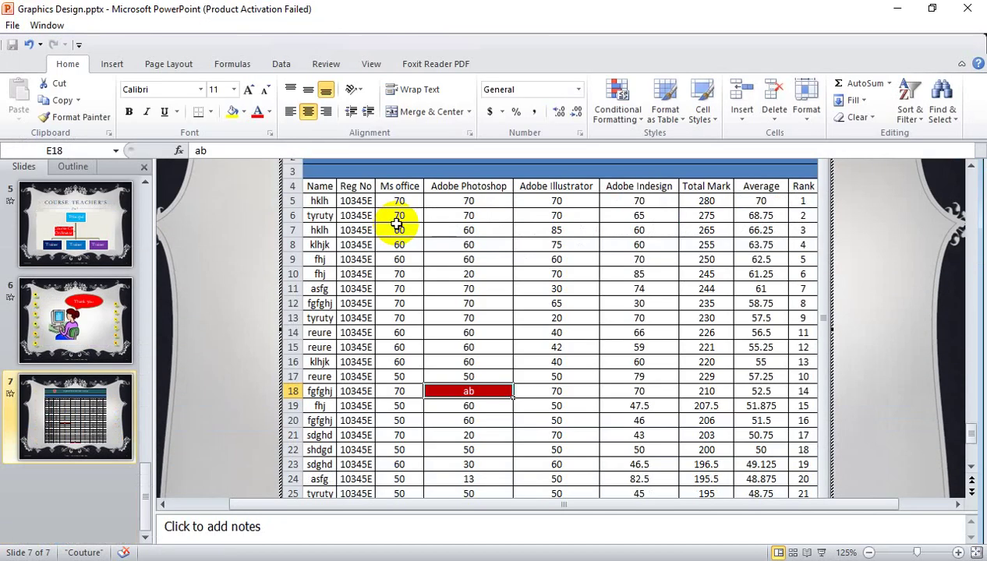
pyautogui.click(401, 263)
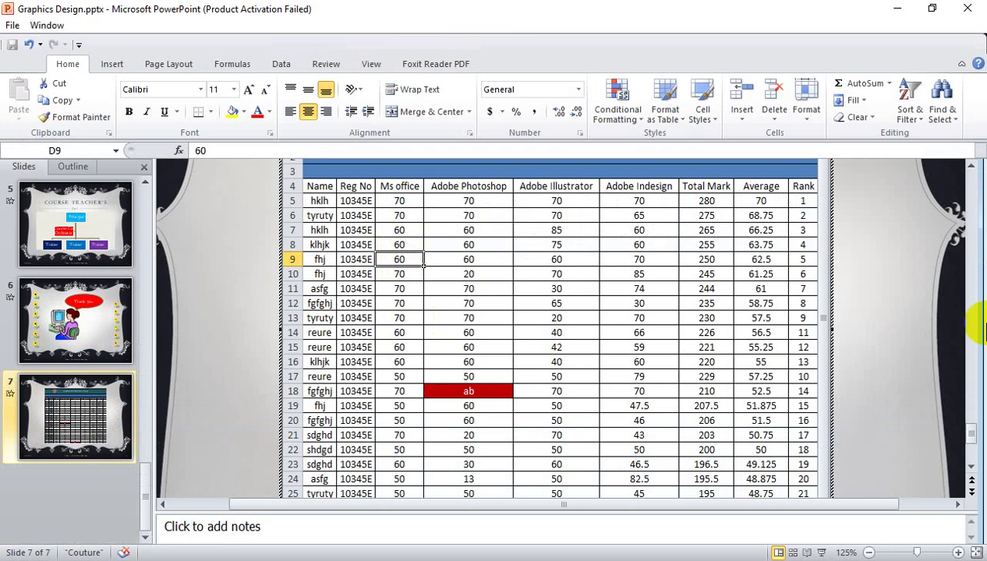
pyautogui.write('4')
pyautogui.press('Return')
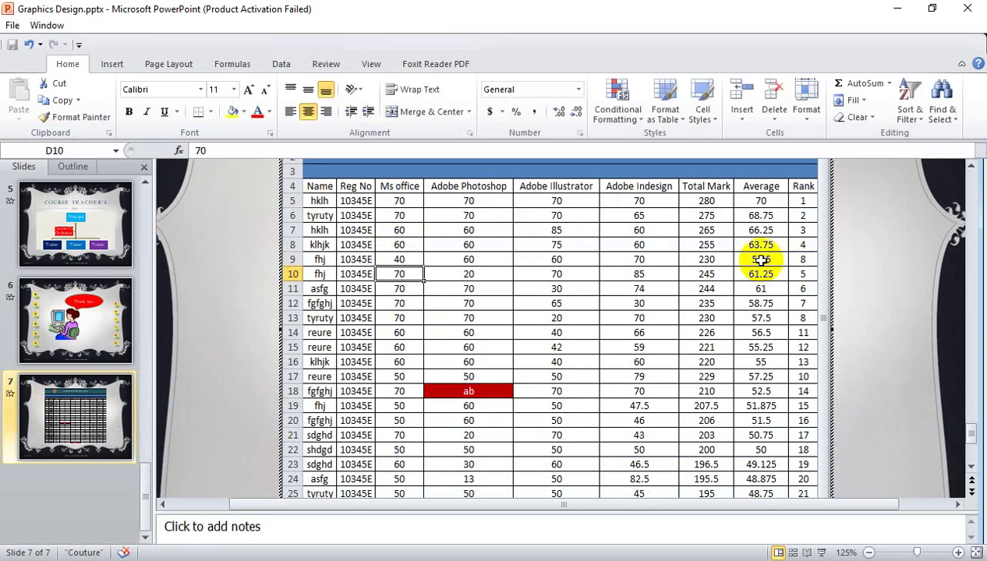
# - Set the first student's Ms office mark to 30 and return to the slide
pyautogui.click(405, 245)
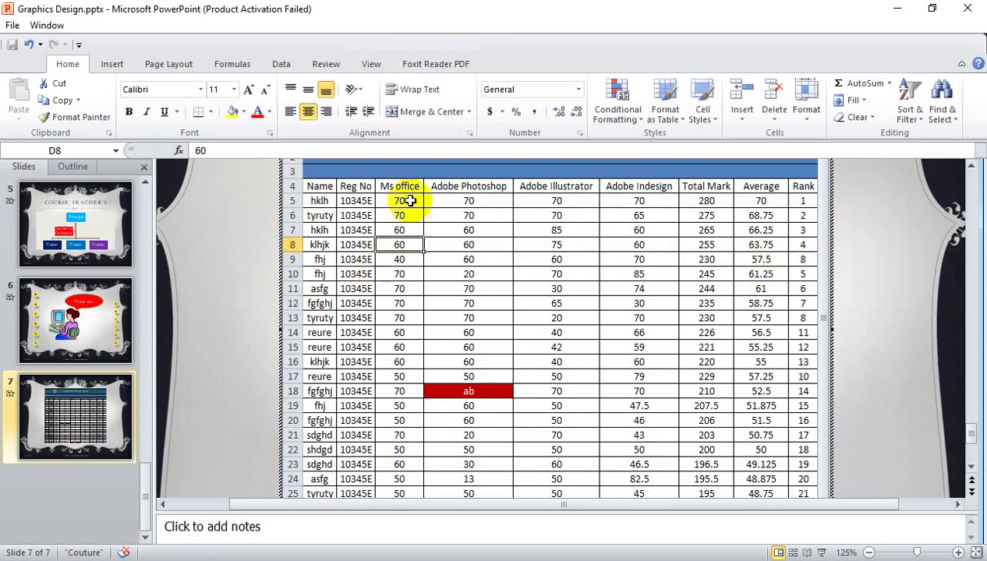
pyautogui.click(410, 201)
pyautogui.write('3')
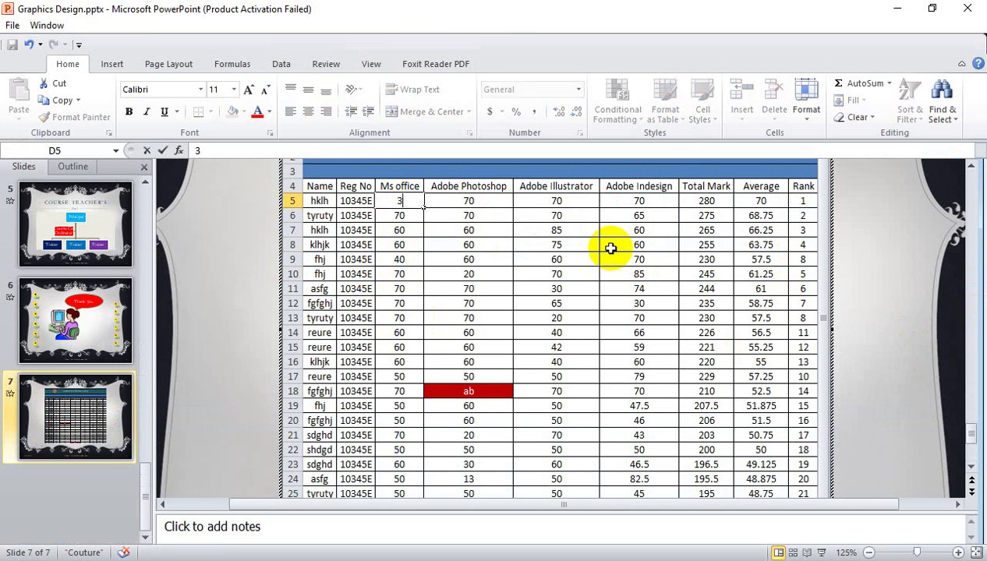
pyautogui.press('Return')
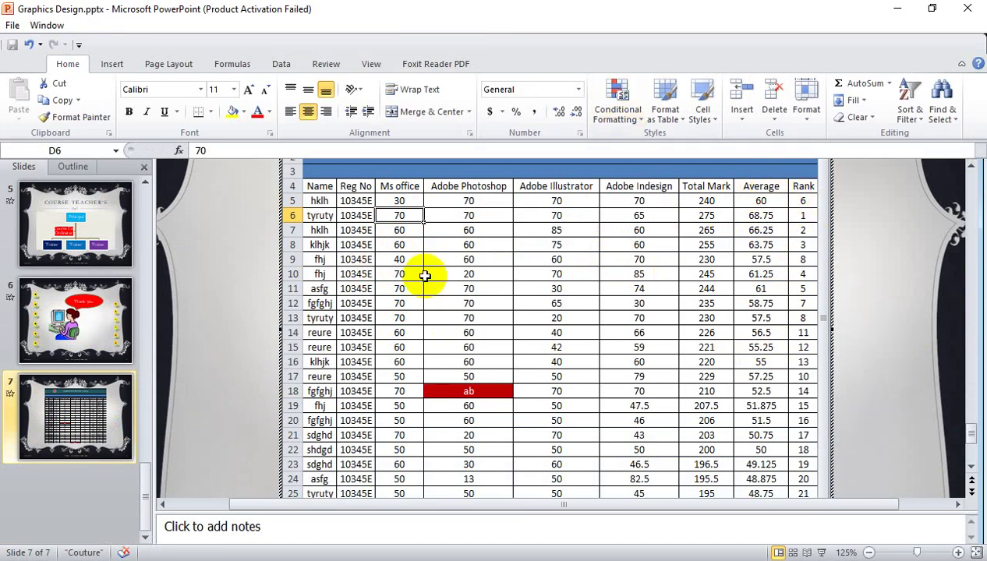
pyautogui.hotkey('ctrl', 'F1')
pyautogui.press('Escape')
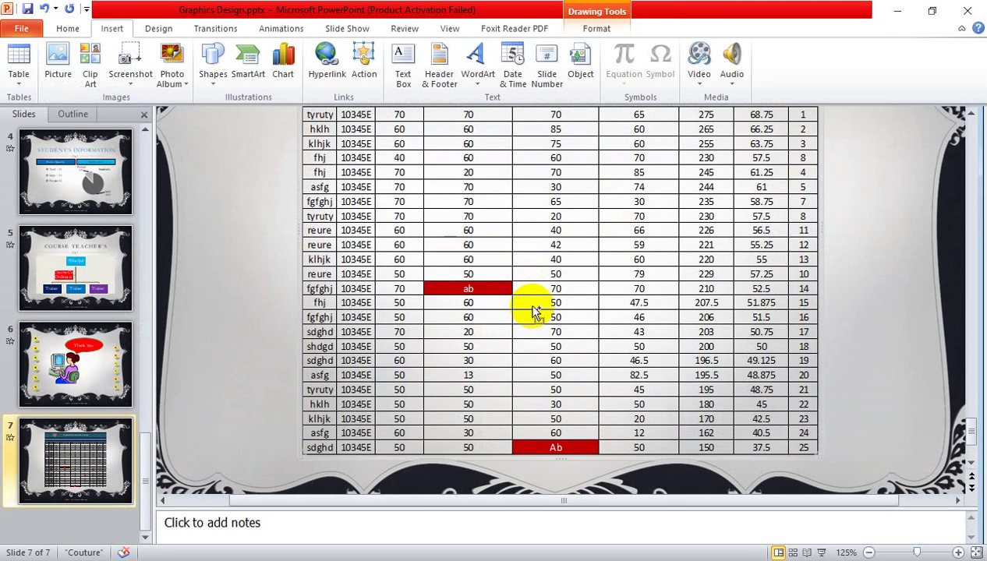
pyautogui.keyDown('ctrl'); pyautogui.scroll(-5, 535, 311); pyautogui.keyUp('ctrl')
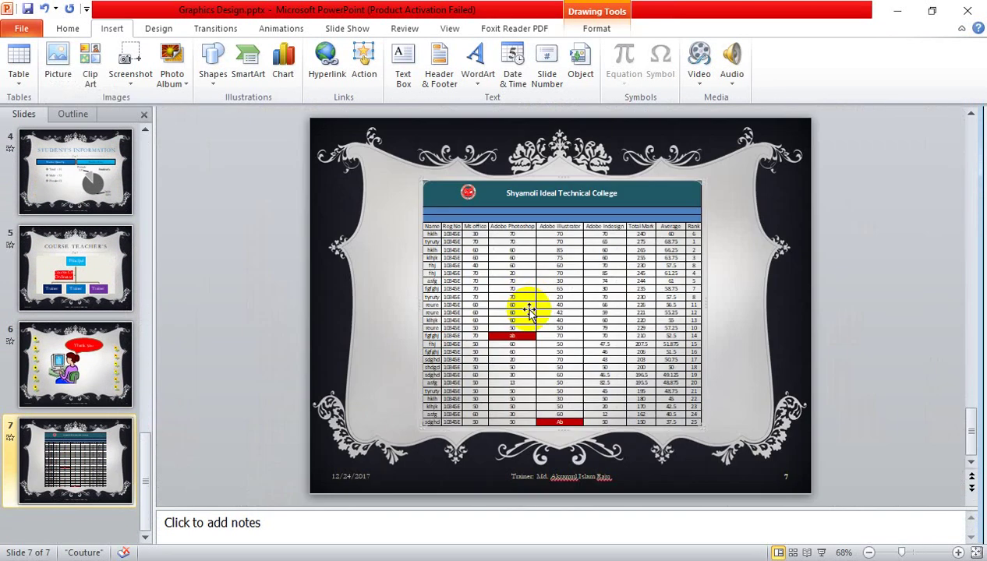
# - Select the embedded mark table on slide 7 and delete it
pyautogui.click(395, 284)
pyautogui.click(502, 194)
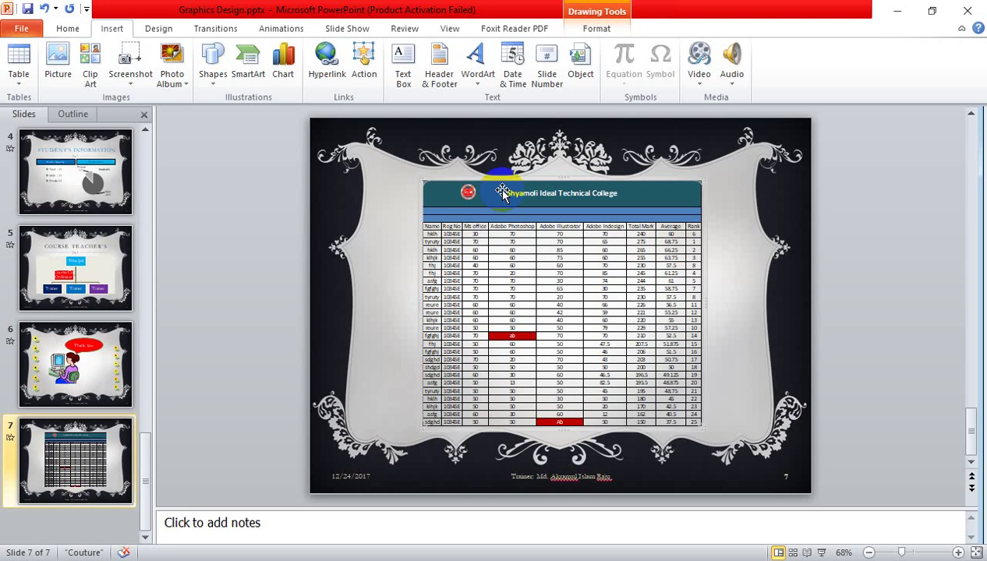
pyautogui.moveTo(503, 192); pyautogui.dragTo(490, 178)
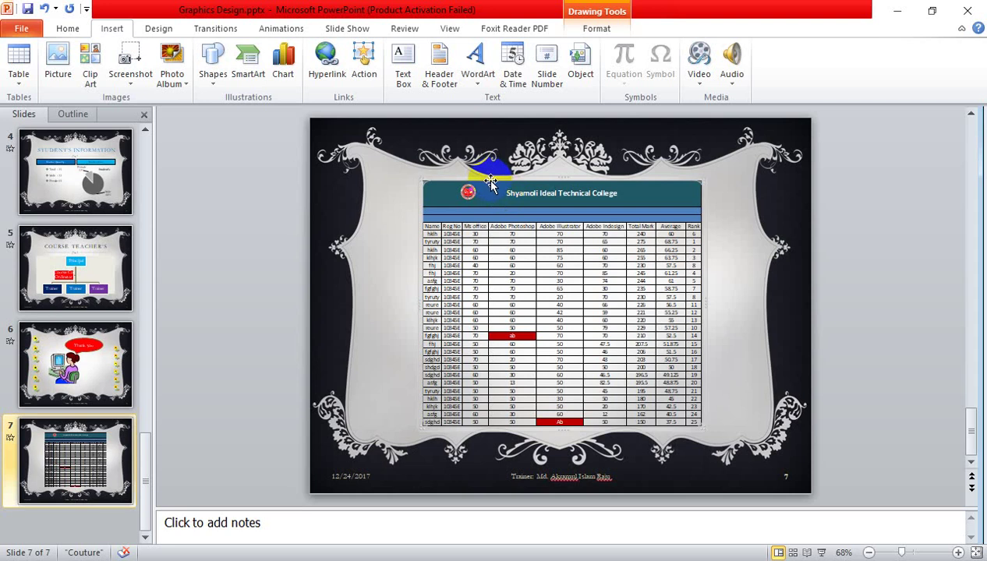
pyautogui.press('Delete')
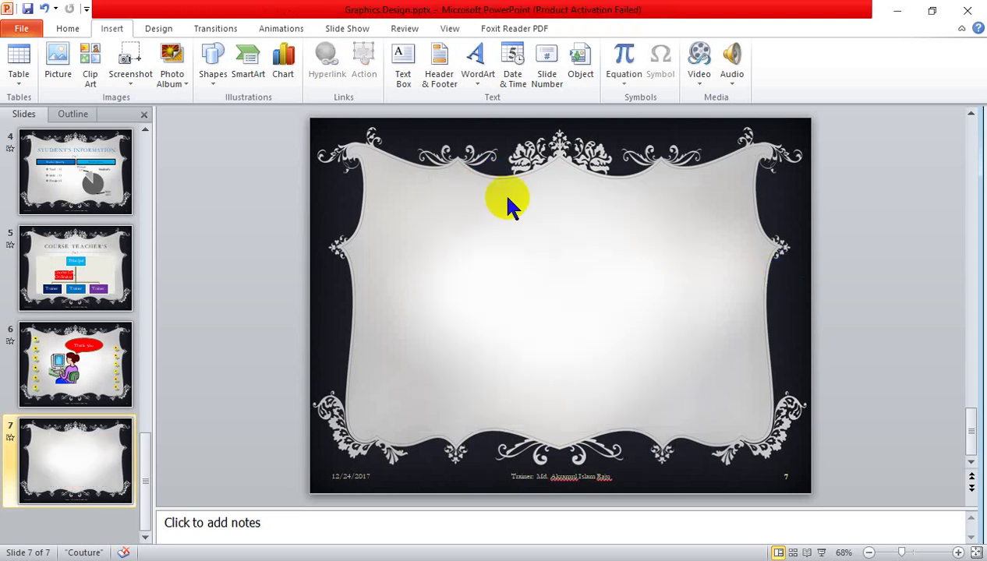
# - Open Insert Object and choose to create the object from an existing file
pyautogui.click(581, 67)
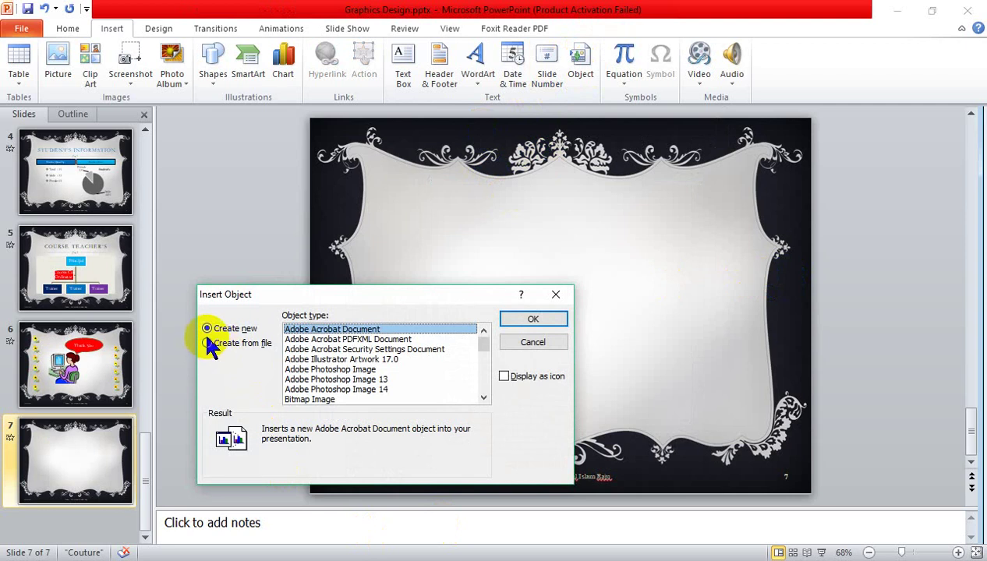
pyautogui.click(555, 296)
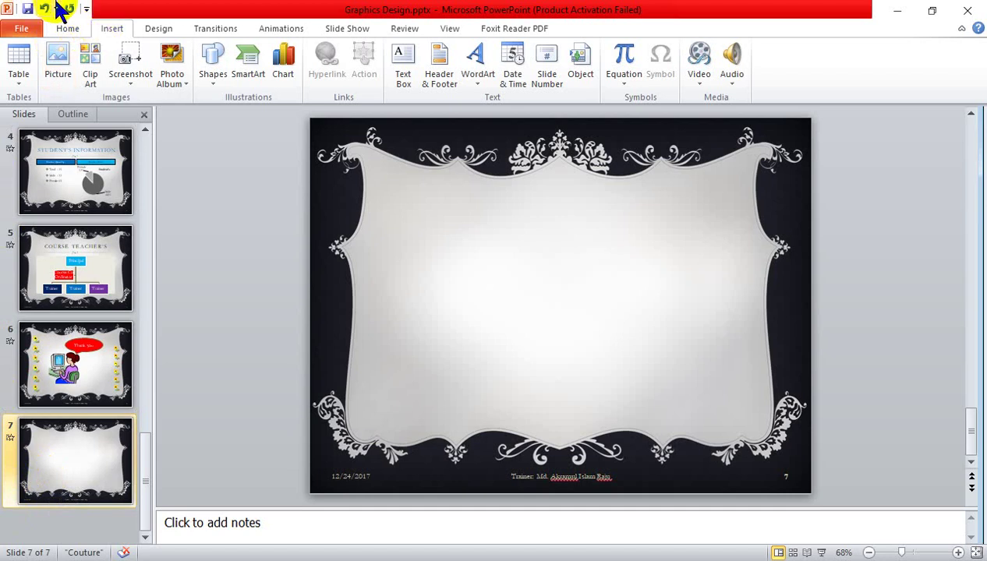
pyautogui.click(577, 71)
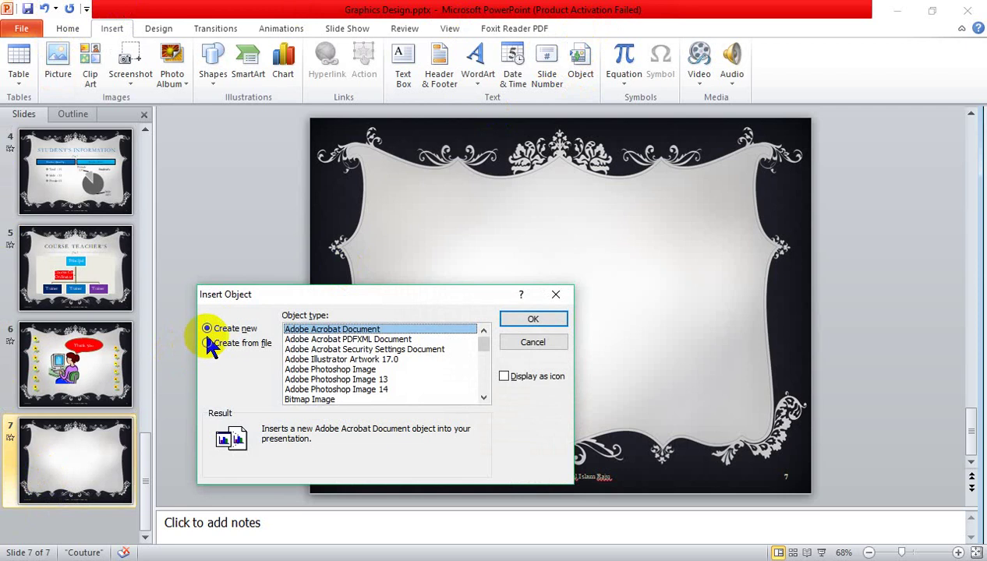
pyautogui.click(209, 343)
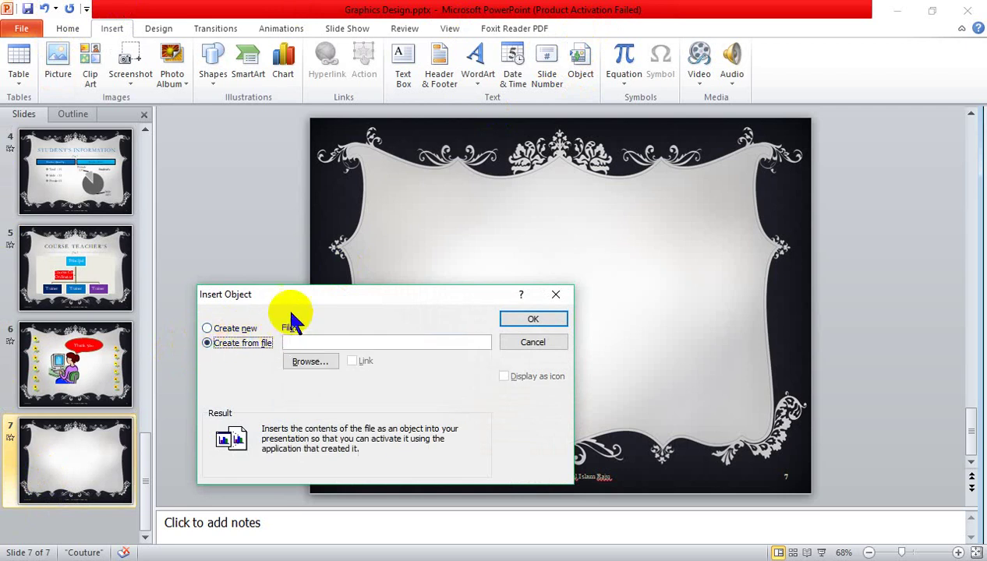
pyautogui.moveTo(319, 301); pyautogui.dragTo(385, 219)
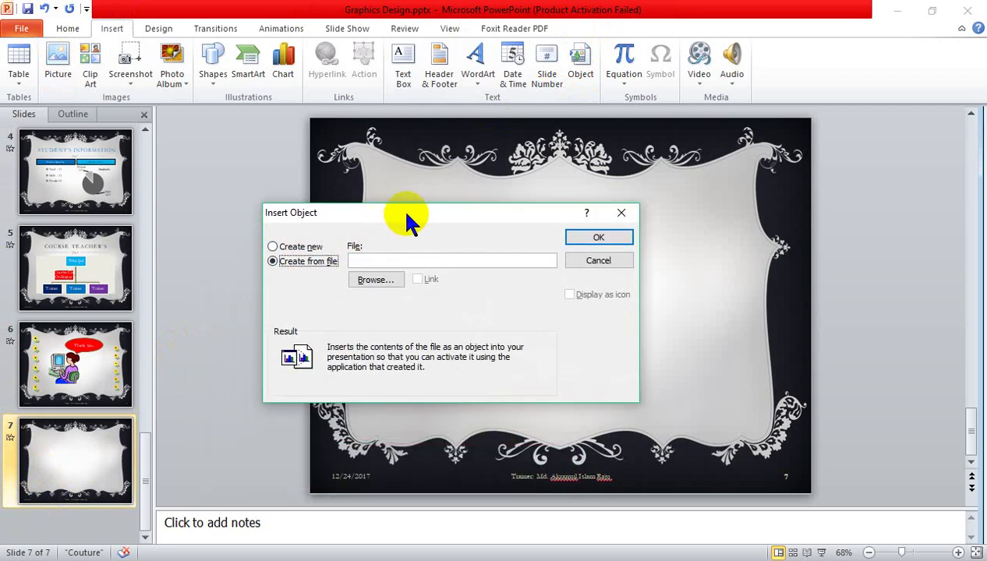
# - Browse to Desktop > GD (Batch R-3) > Class Work > Ms Office > Excel and pick Full Marksheet.xlsx
pyautogui.click(376, 279)
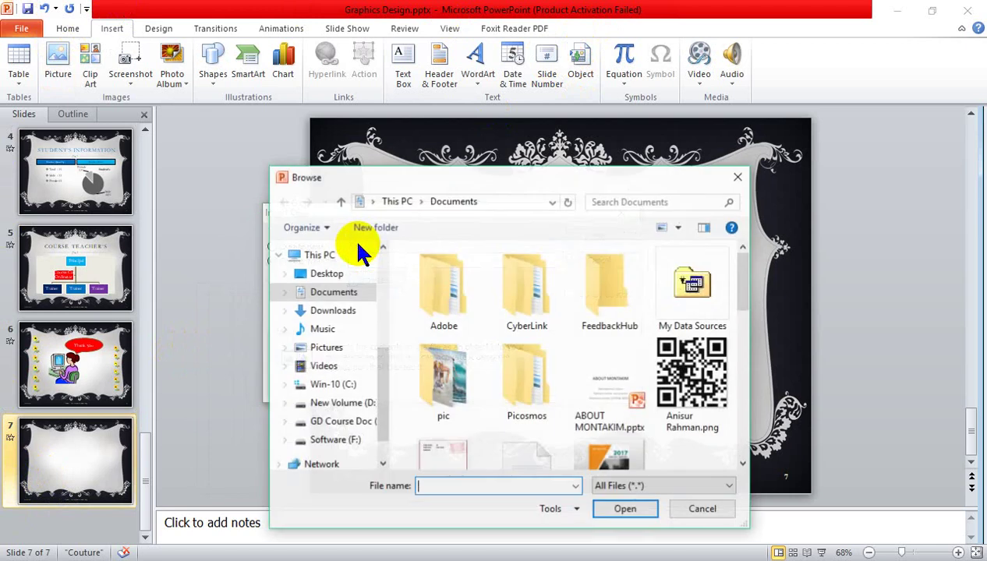
pyautogui.click(351, 270)
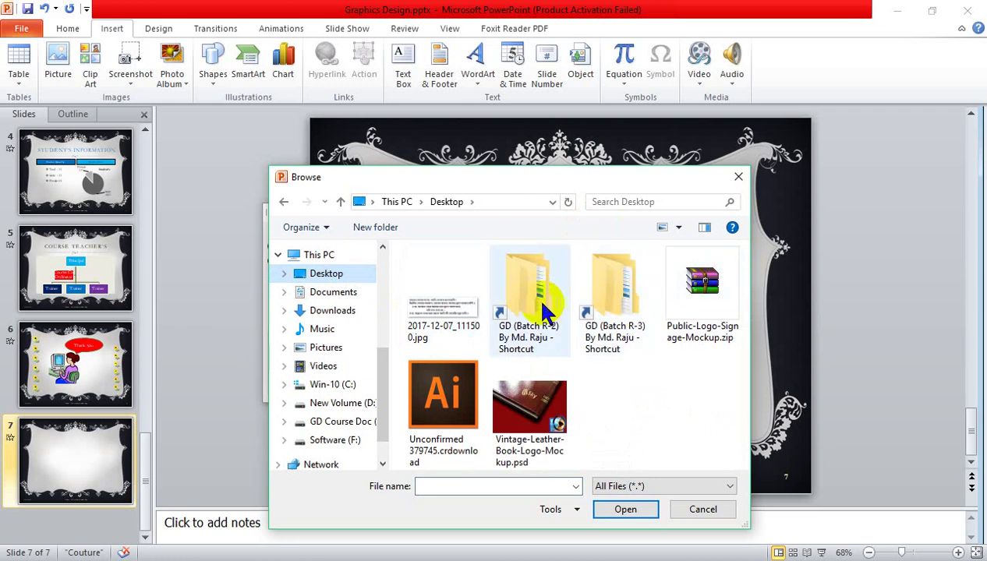
pyautogui.doubleClick(602, 301)
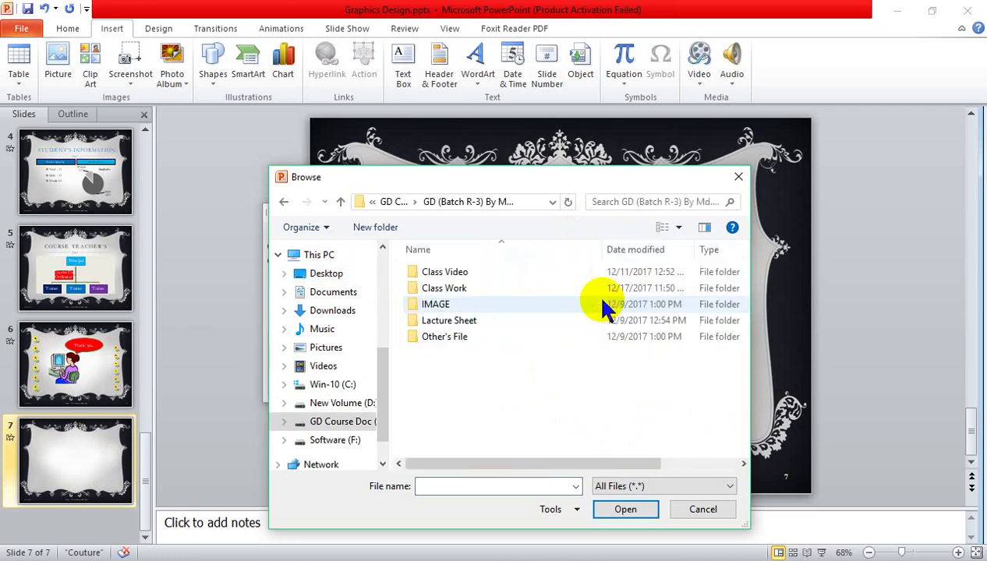
pyautogui.doubleClick(442, 284)
pyautogui.doubleClick(442, 281)
pyautogui.doubleClick(450, 272)
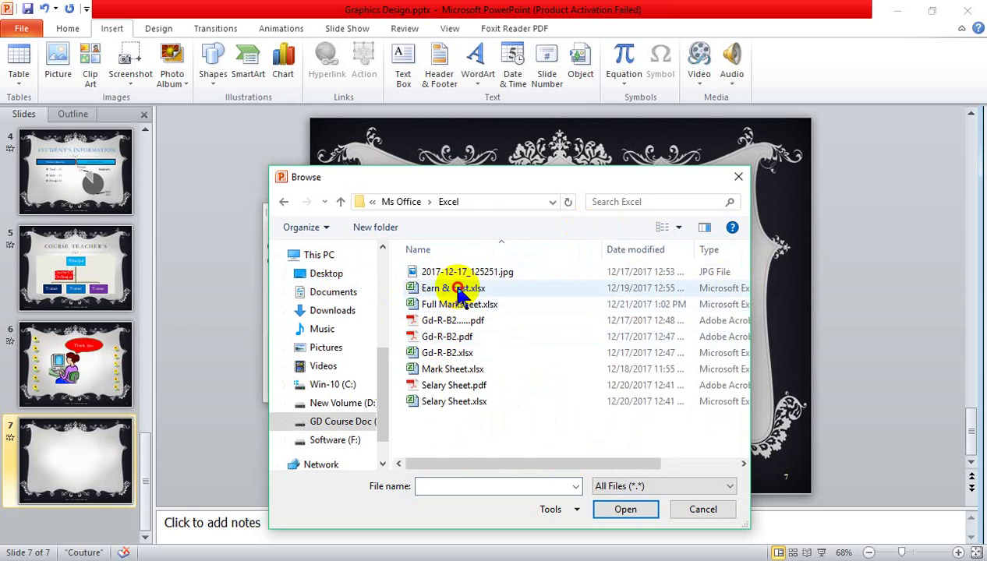
pyautogui.click(456, 290)
pyautogui.click(464, 306)
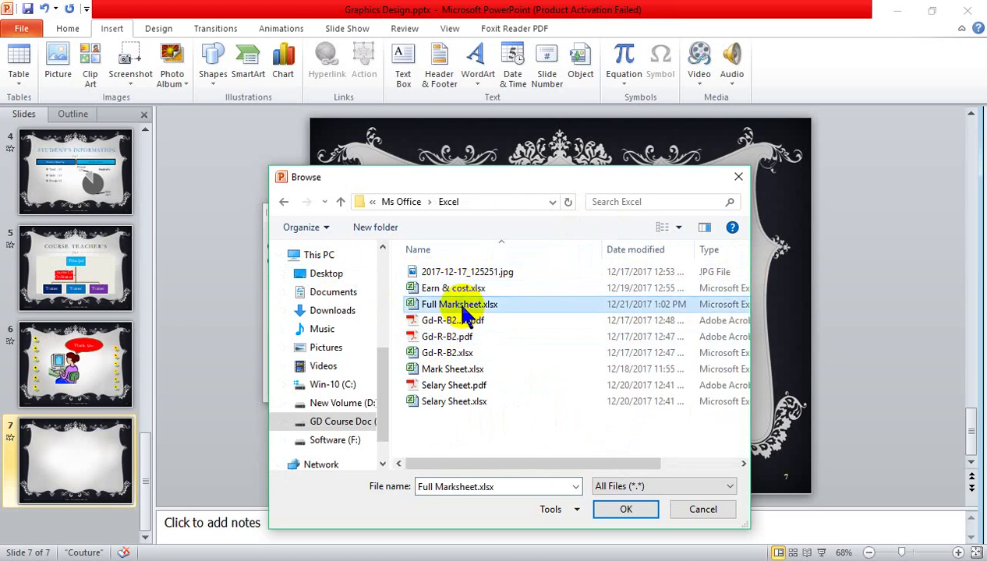
pyautogui.click(633, 509)
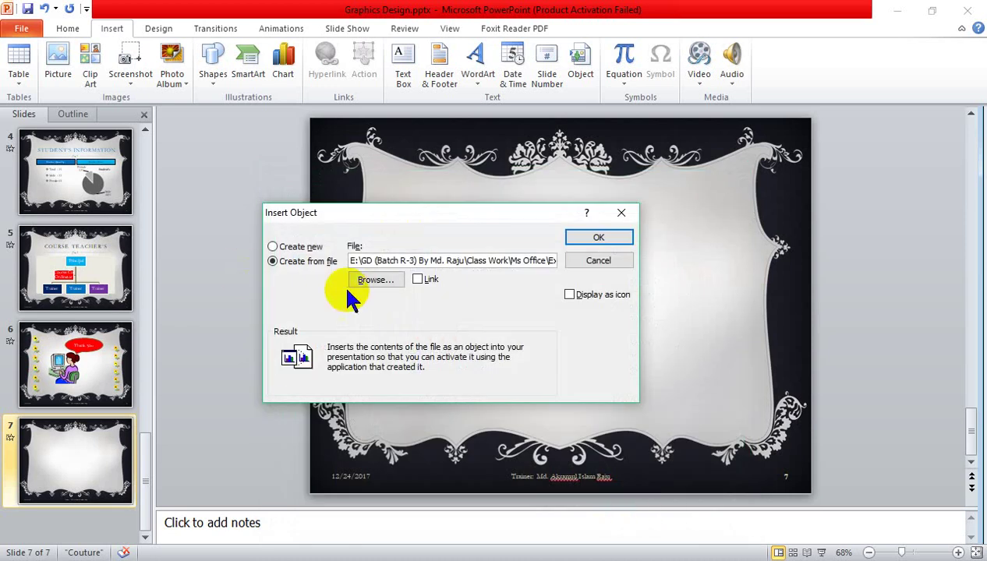
# - Embed Full Marksheet.xlsx on slide 7, shrink it from the corner and centre it in the frame
pyautogui.click(598, 237)
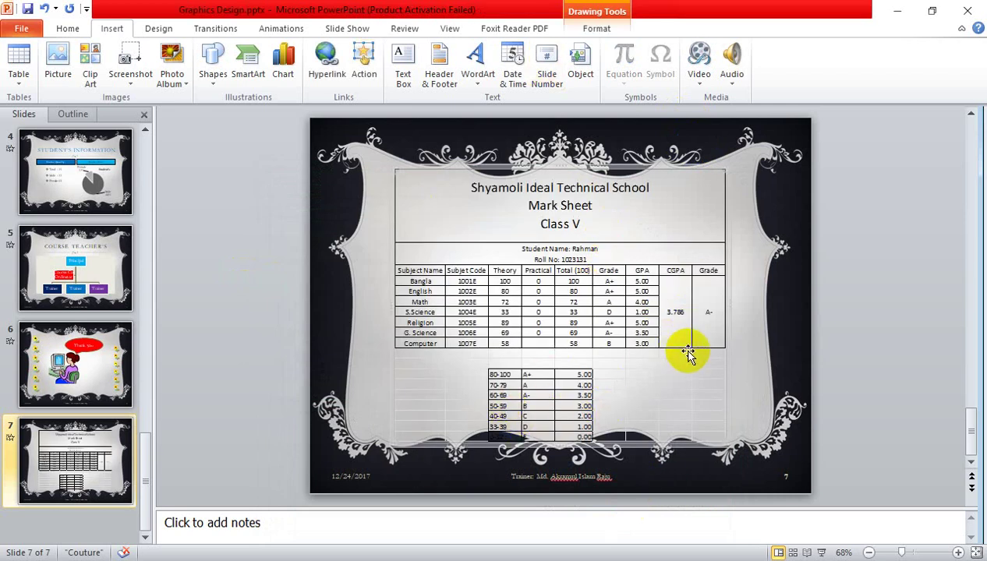
pyautogui.click(732, 451)
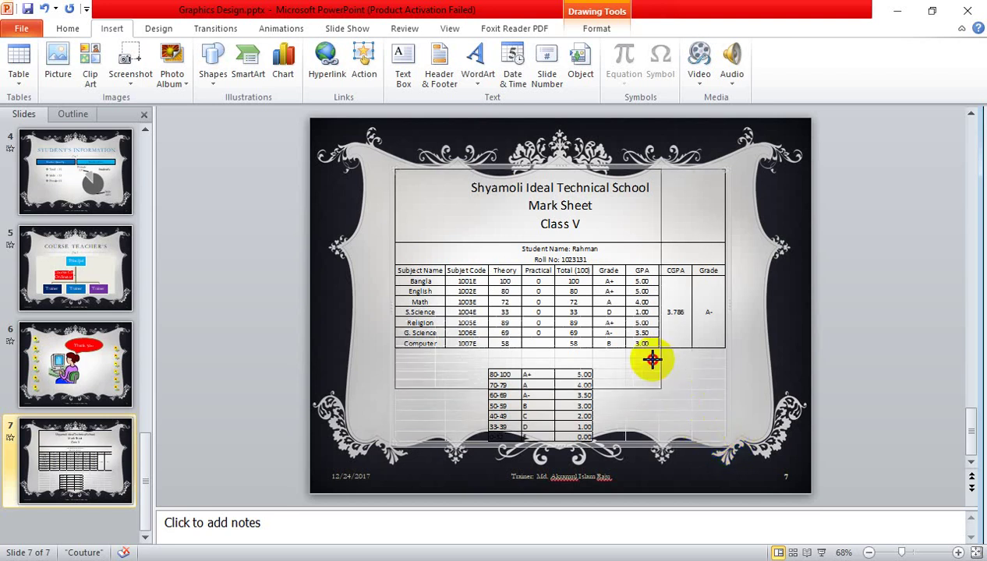
pyautogui.moveTo(725, 441); pyautogui.dragTo(652, 359)
pyautogui.moveTo(555, 249); pyautogui.dragTo(621, 307)
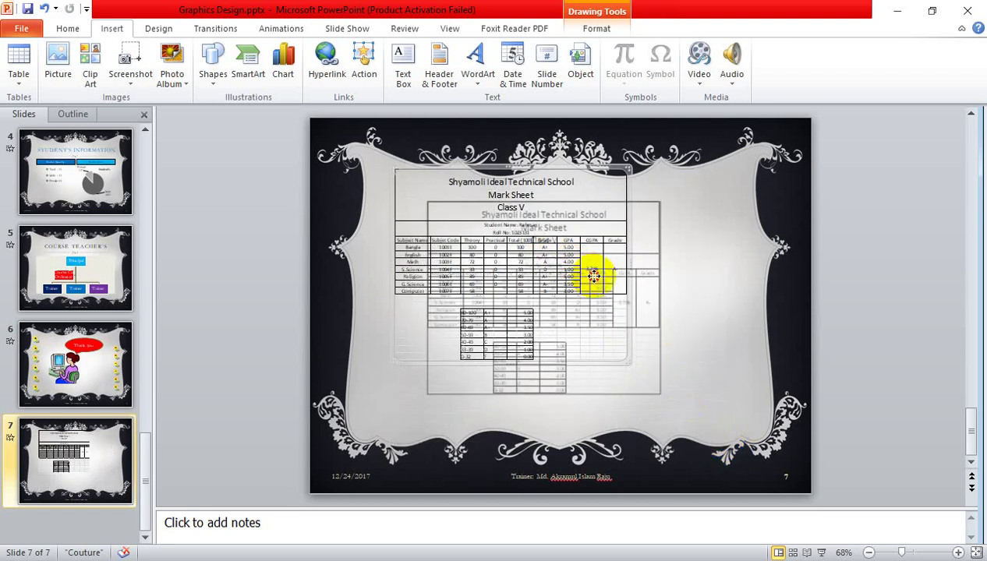
pyautogui.click(714, 369)
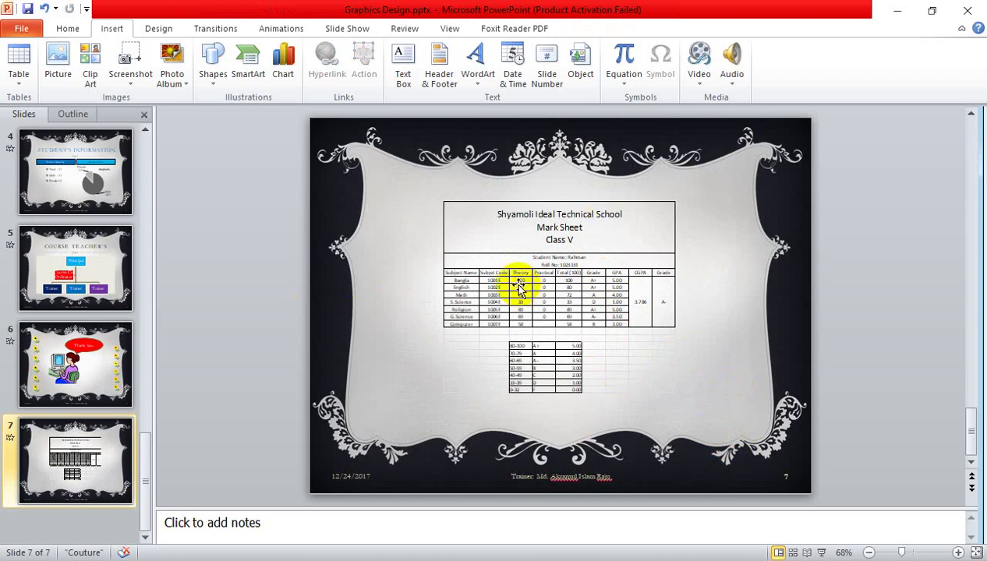
pyautogui.keyDown('ctrl'); pyautogui.scroll(5, 632, 346); pyautogui.keyUp('ctrl')
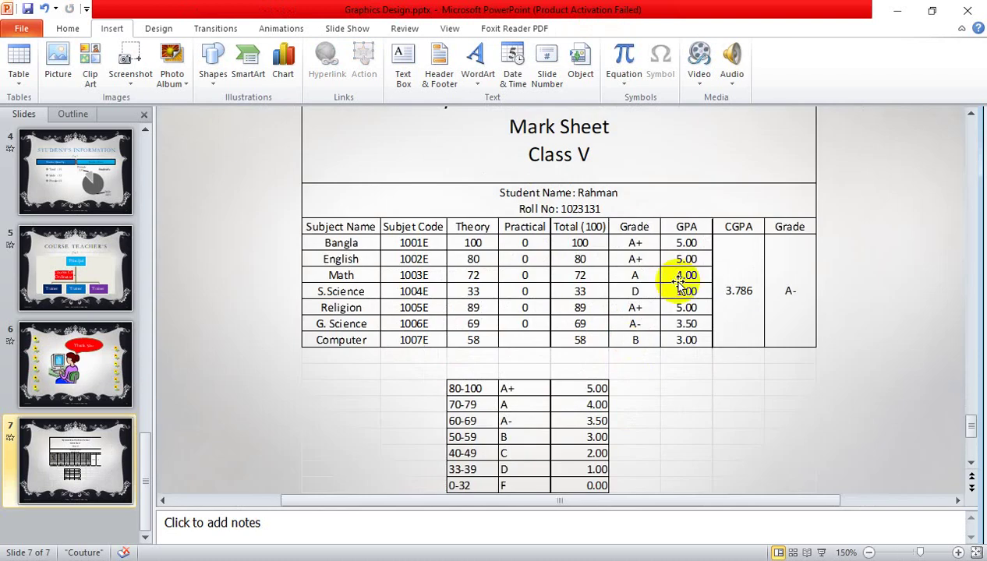
pyautogui.scroll(1, 681, 286)
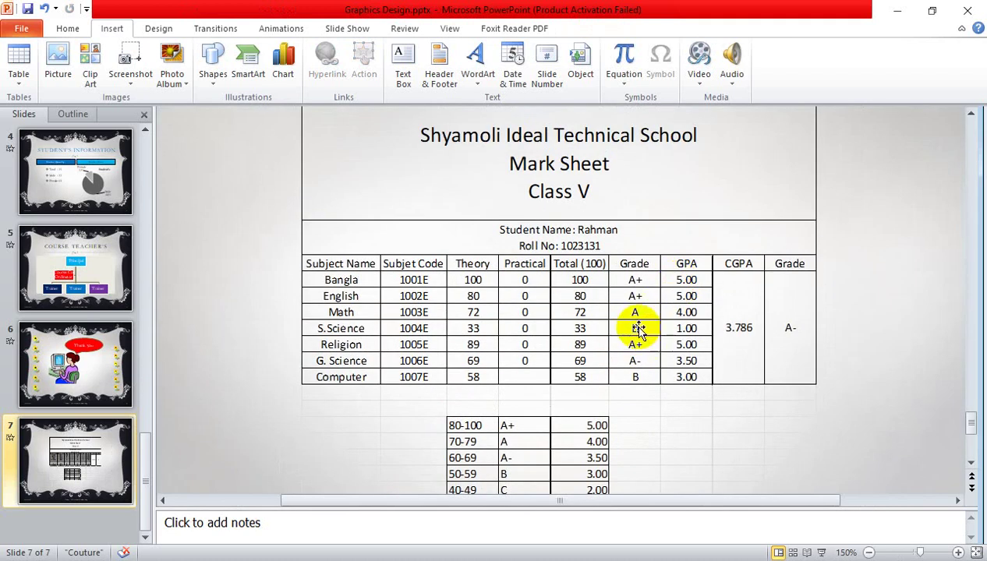
pyautogui.click(473, 284)
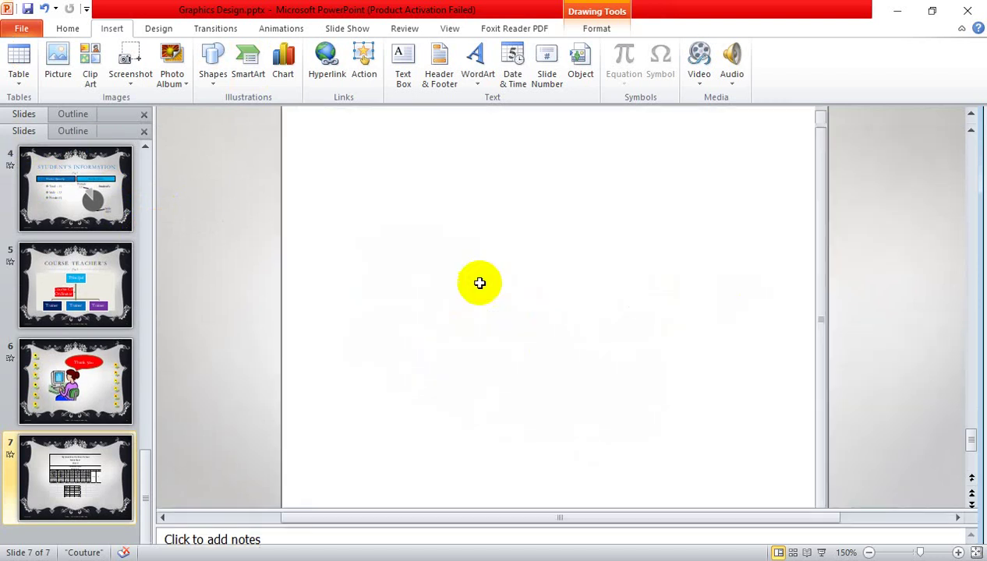
# - Change the Bangla theory mark in cell C4 of the embedded mark sheet to 0
pyautogui.click(483, 288)
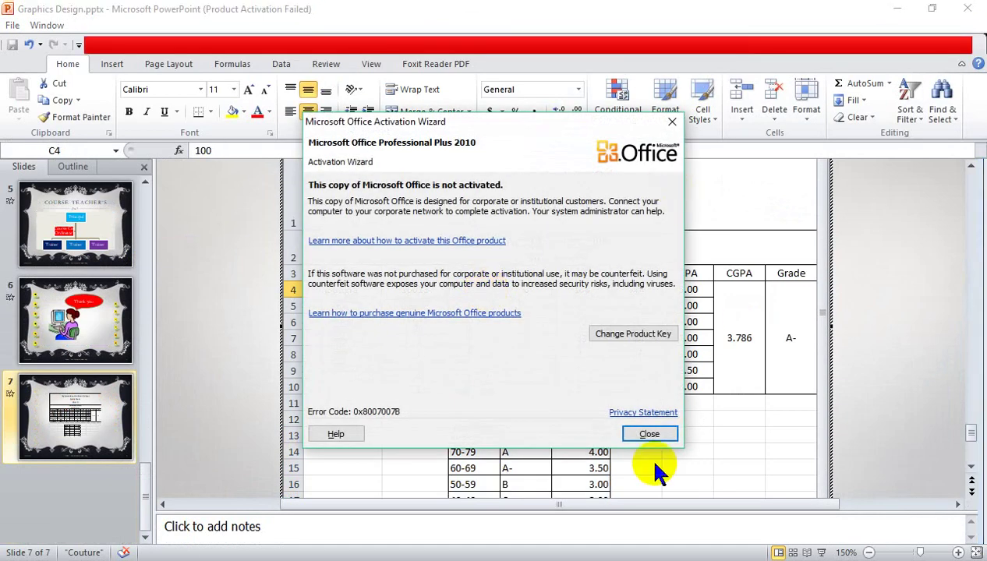
pyautogui.click(647, 433)
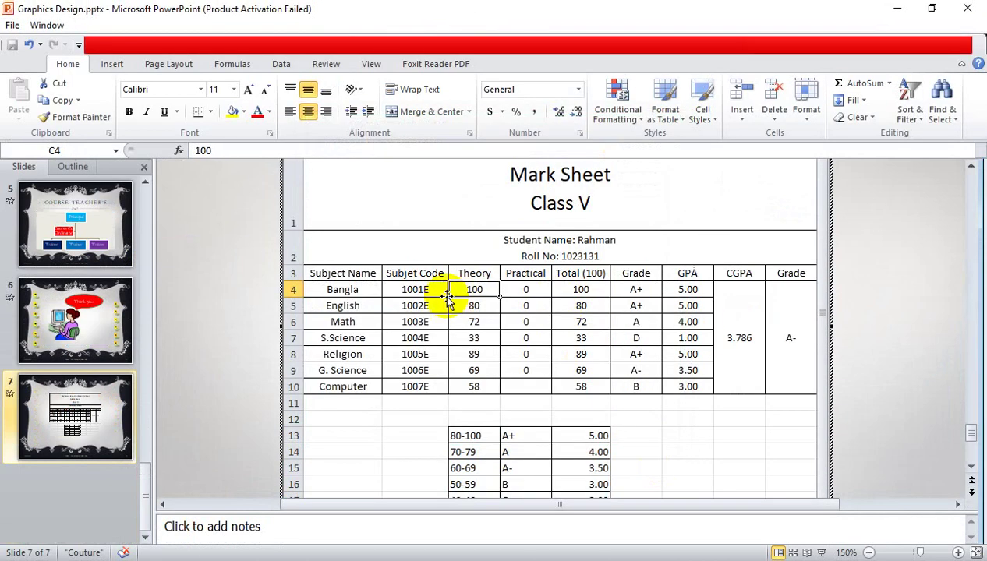
pyautogui.doubleClick(487, 289)
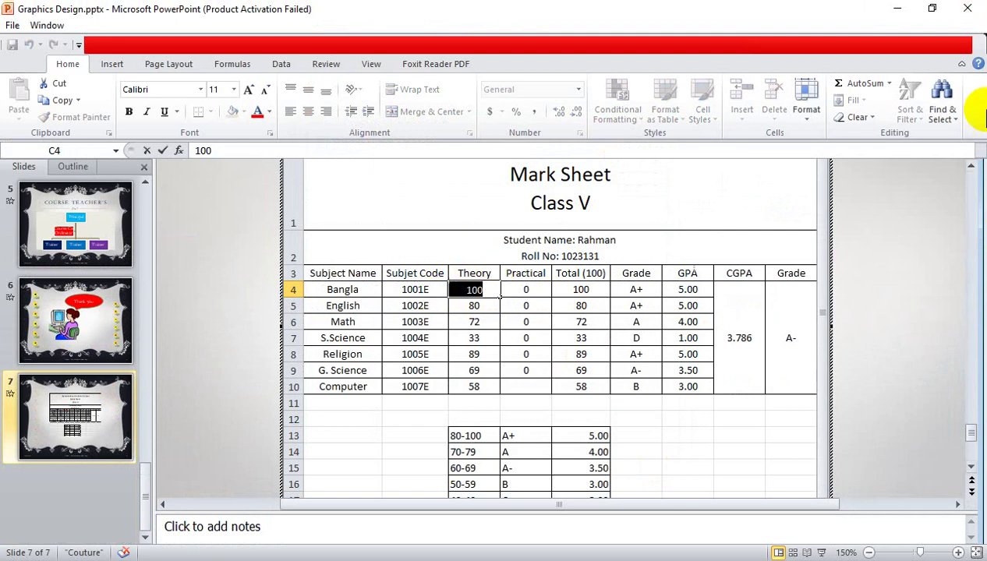
pyautogui.write('0')
pyautogui.press('Return')
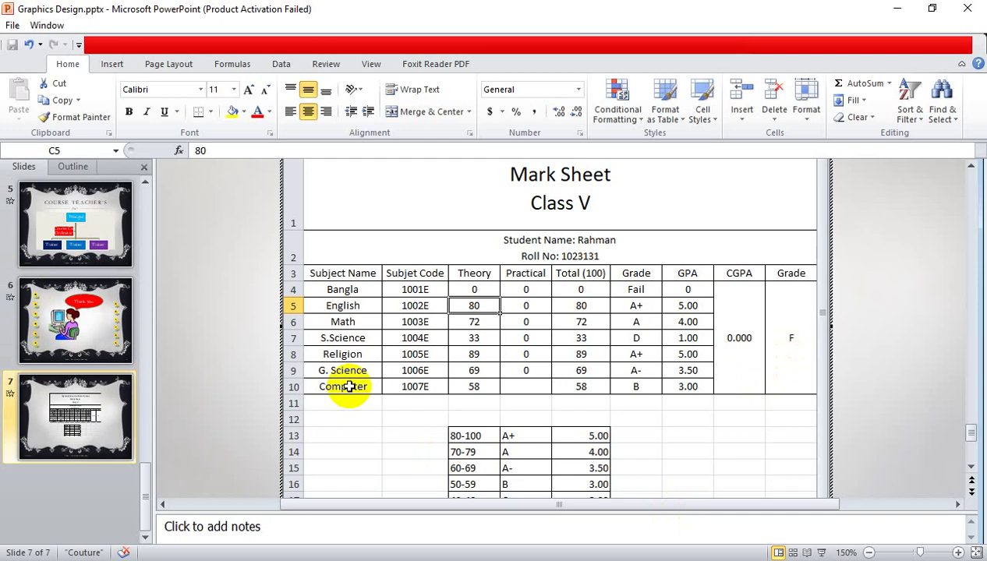
pyautogui.press('Escape')
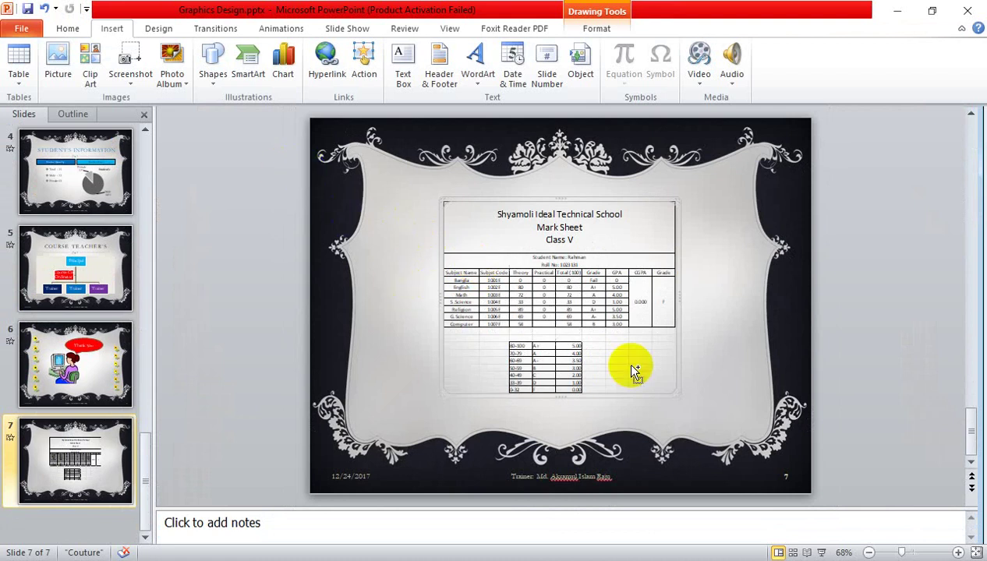
# - Start the slide show from the Slide Show options
pyautogui.scroll(1, 633, 371)
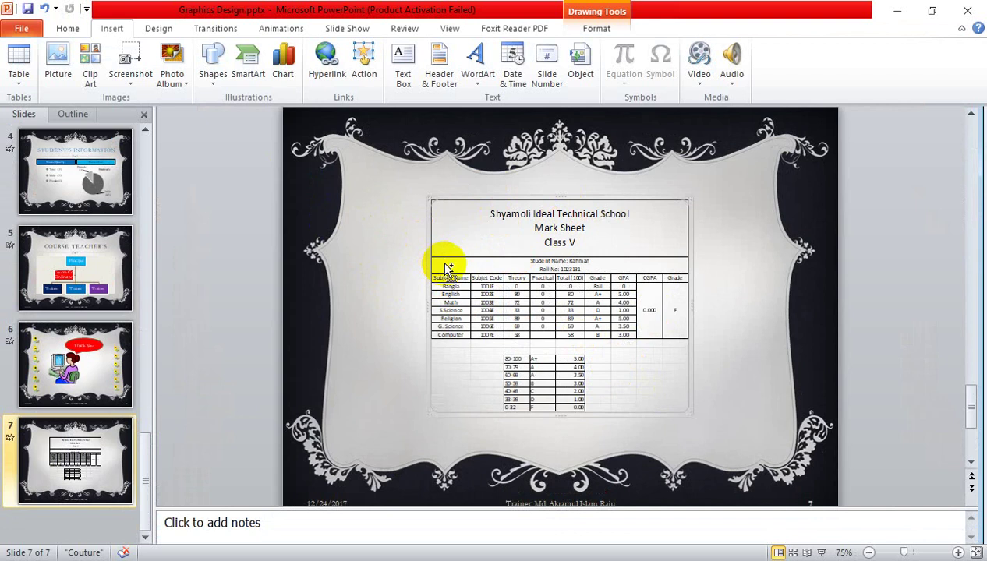
pyautogui.click(67, 29)
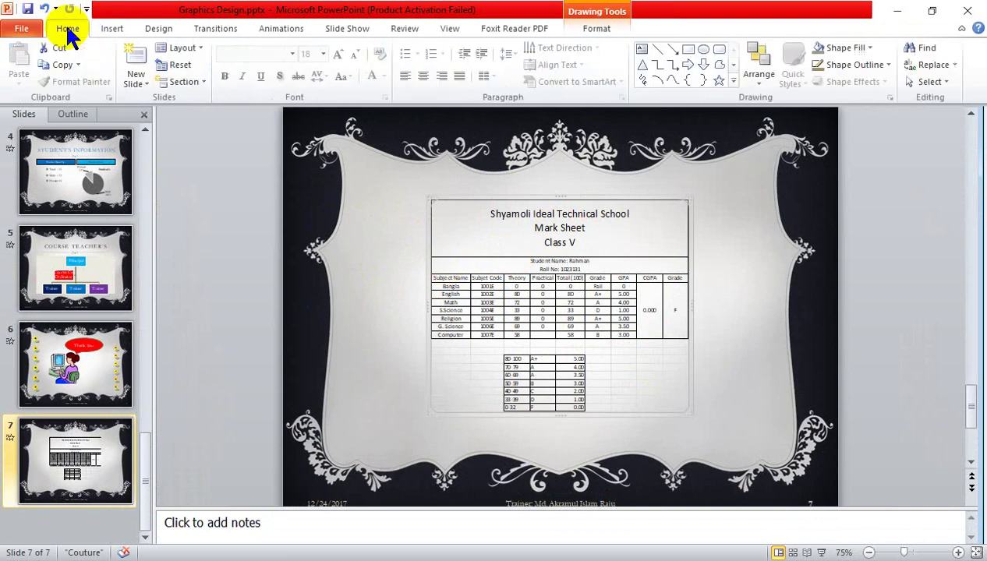
pyautogui.click(363, 29)
pyautogui.click(12, 48)
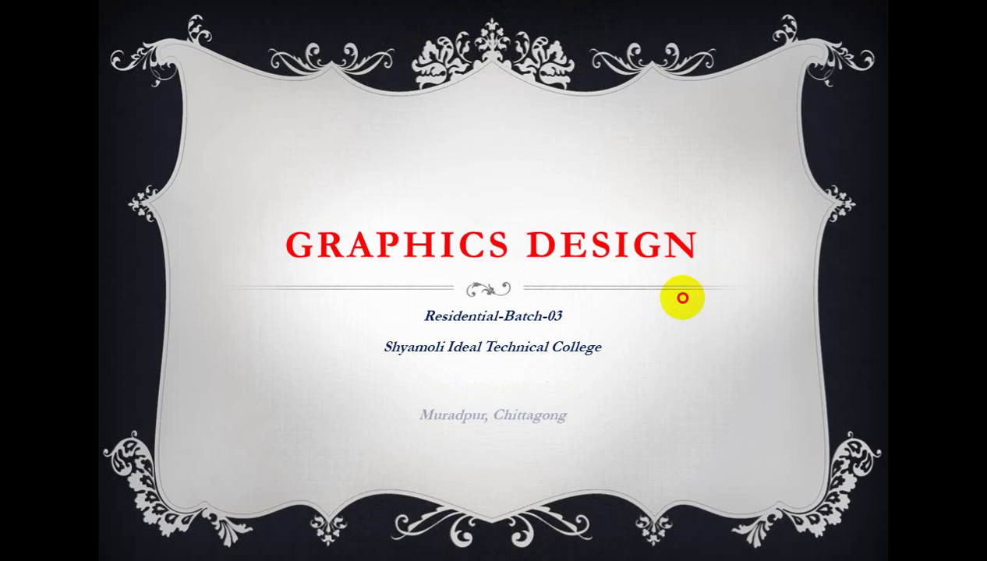
pyautogui.click(682, 297)
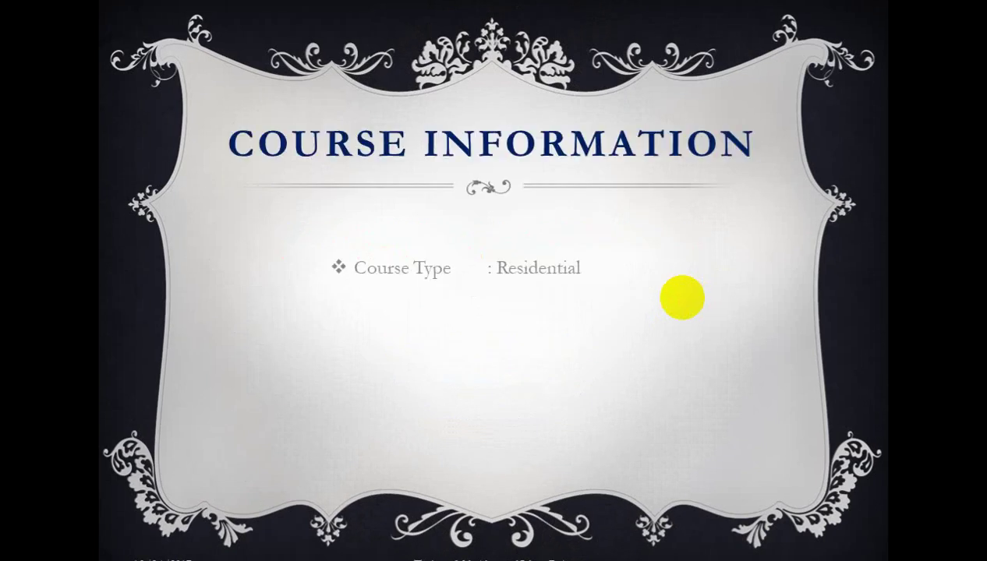
pyautogui.click(682, 297)
pyautogui.click(682, 298)
pyautogui.click(682, 298)
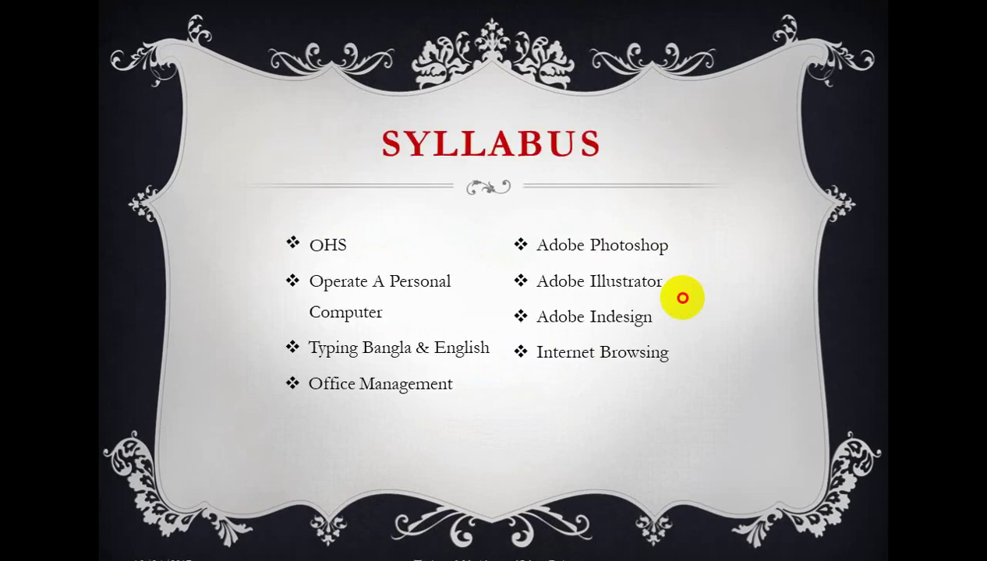
pyautogui.click(682, 297)
pyautogui.click(682, 298)
pyautogui.click(682, 298)
pyautogui.click(682, 298)
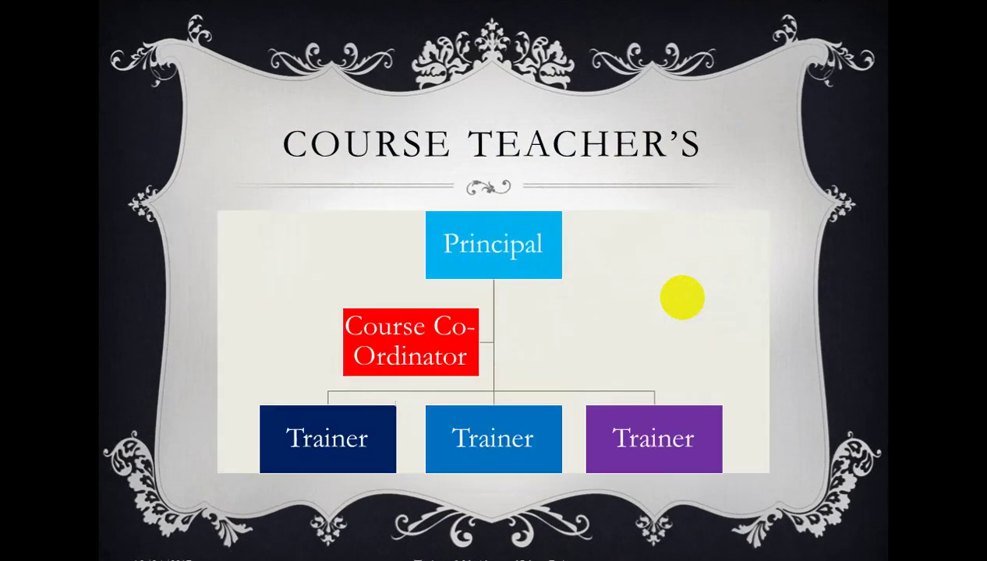
pyautogui.click(682, 298)
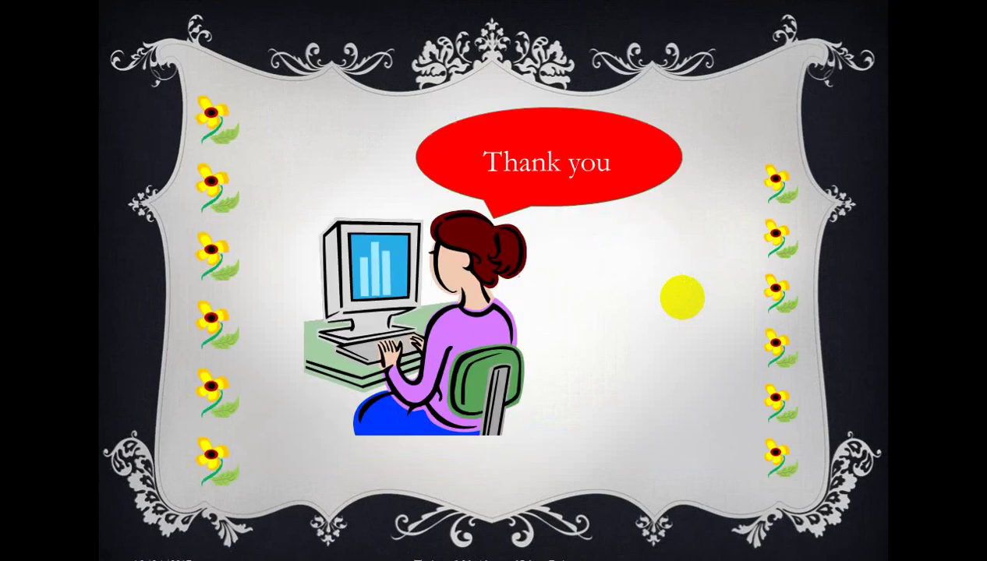
pyautogui.click(682, 297)
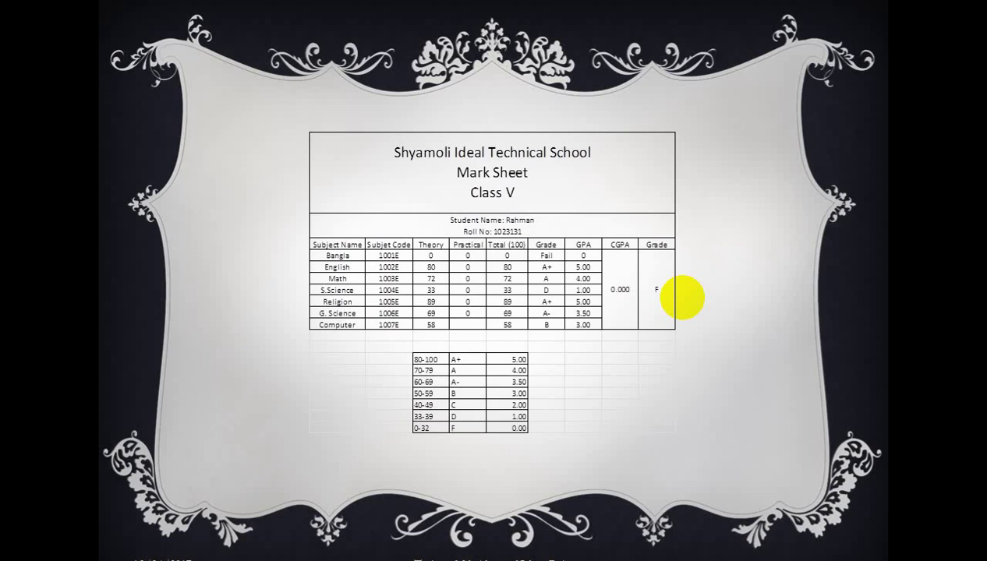
pyautogui.press('Escape')
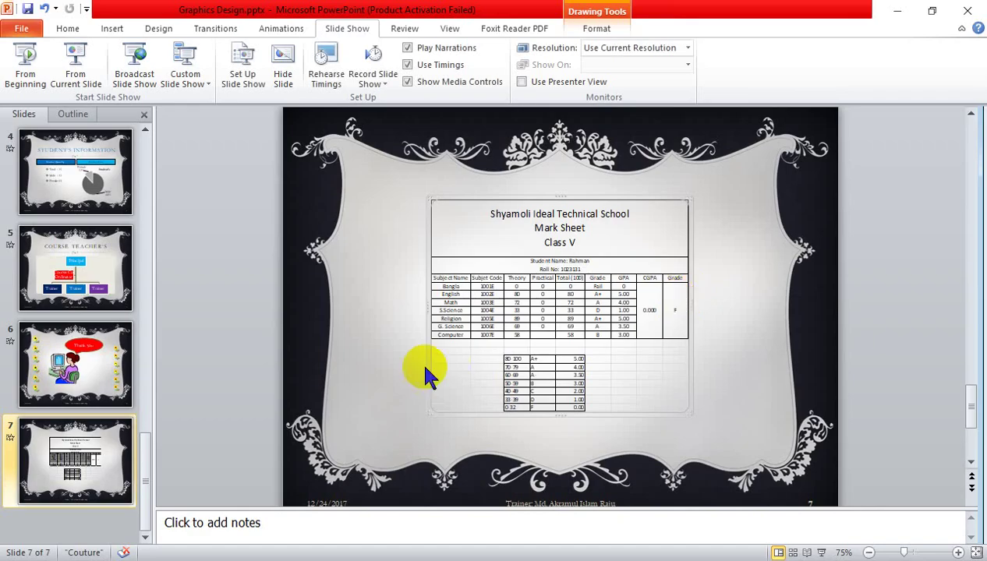
pyautogui.scroll(8, 671, 399)
pyautogui.scroll(-1, 685, 398)
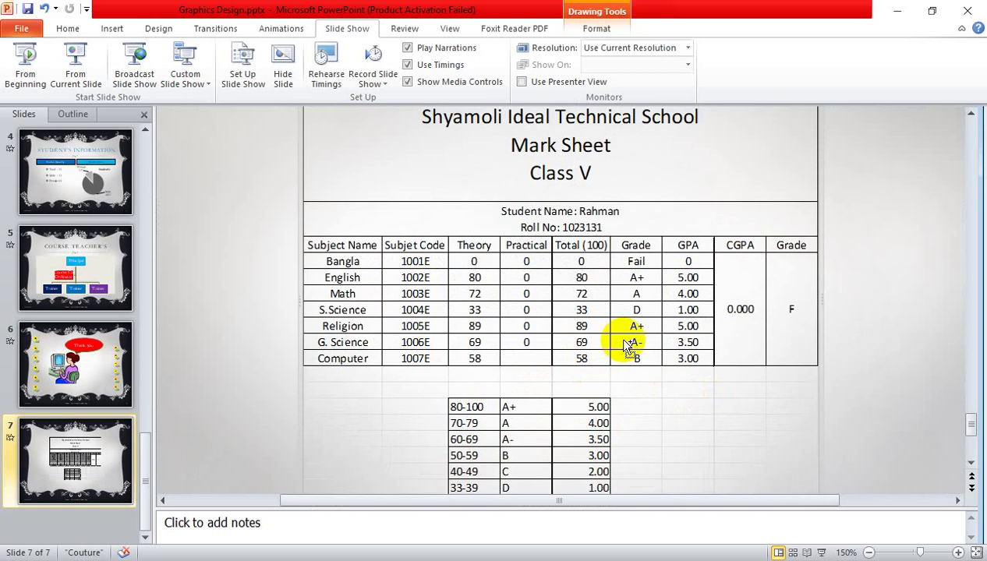
# - Enter 100 as the Bangla theory mark in cell C4 of the embedded sheet, then exit editing
pyautogui.scroll(-2, 628, 346)
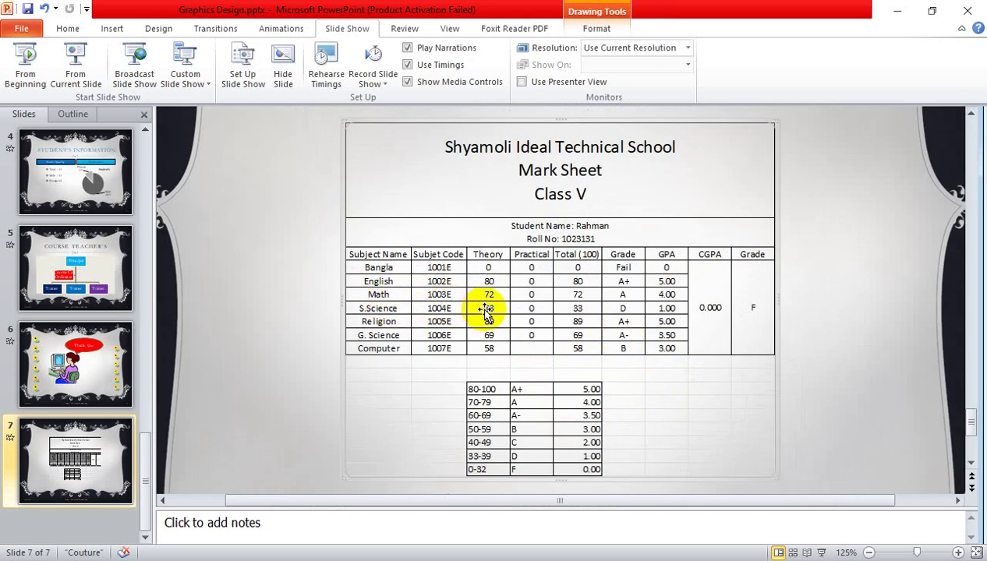
pyautogui.doubleClick(493, 266)
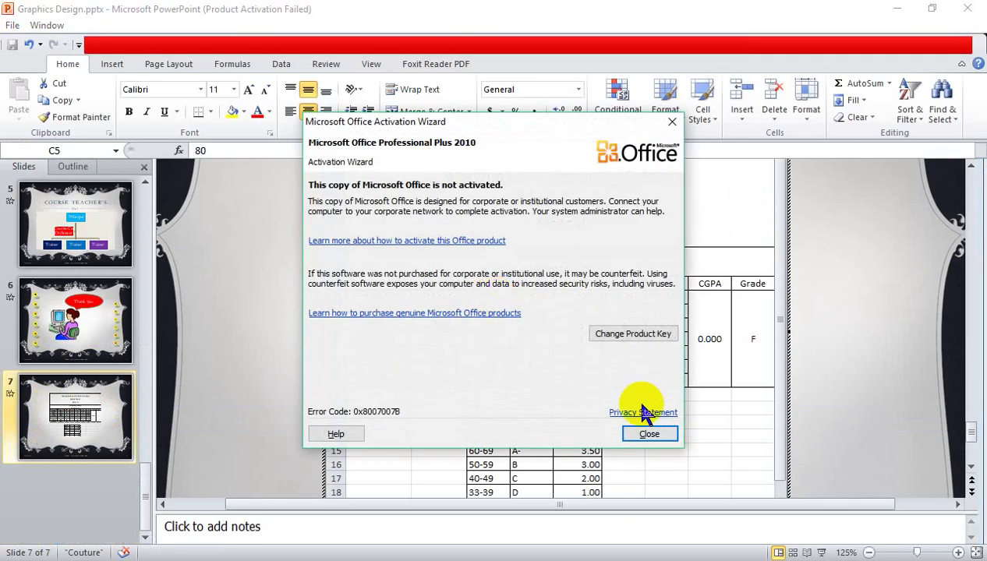
pyautogui.click(646, 433)
pyautogui.click(490, 300)
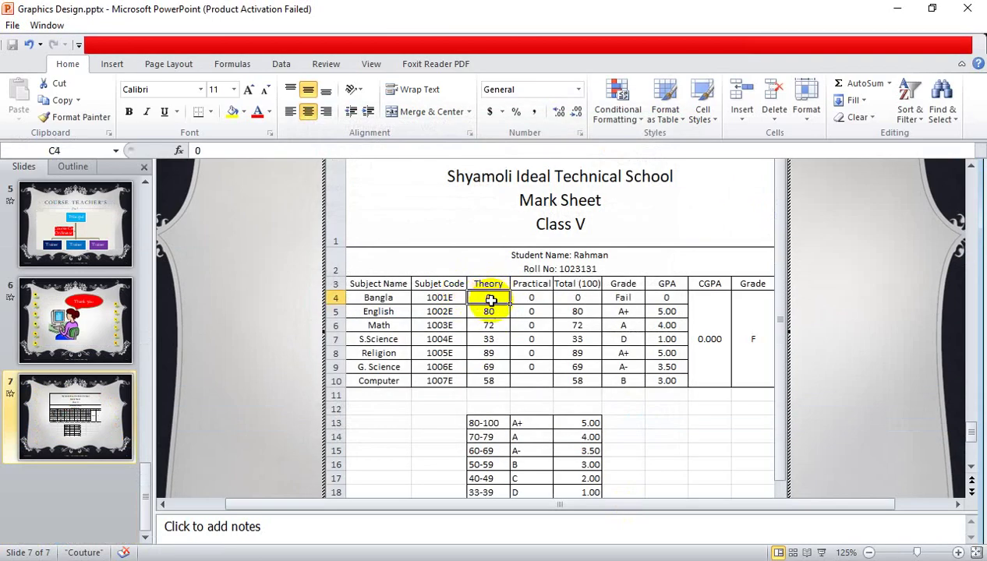
pyautogui.write('100')
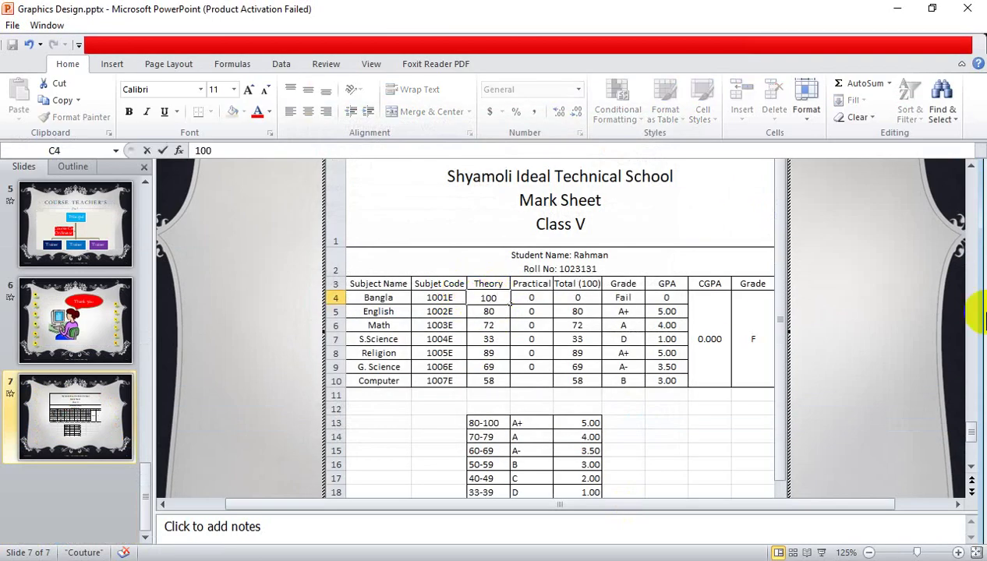
pyautogui.press('Return')
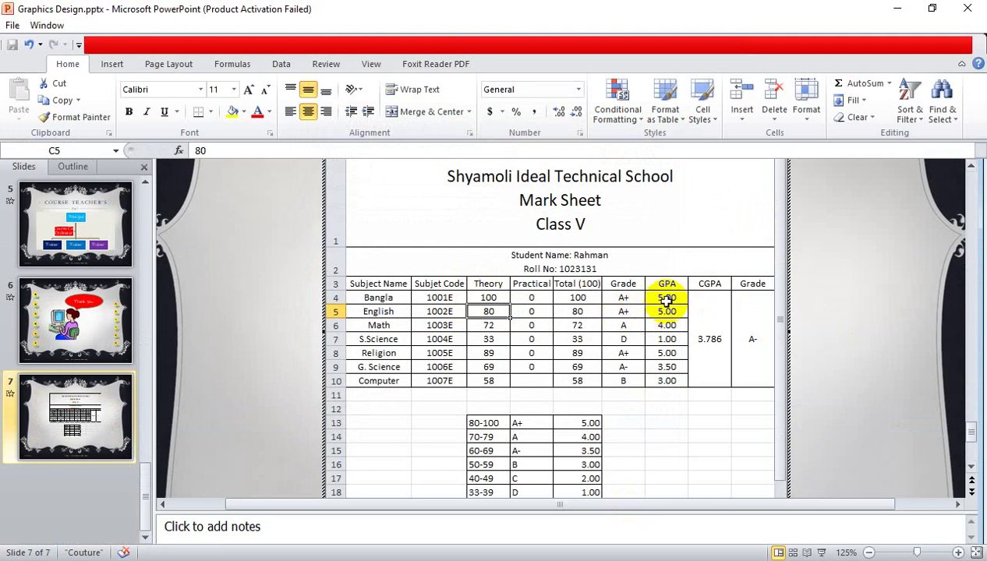
pyautogui.press('Escape')
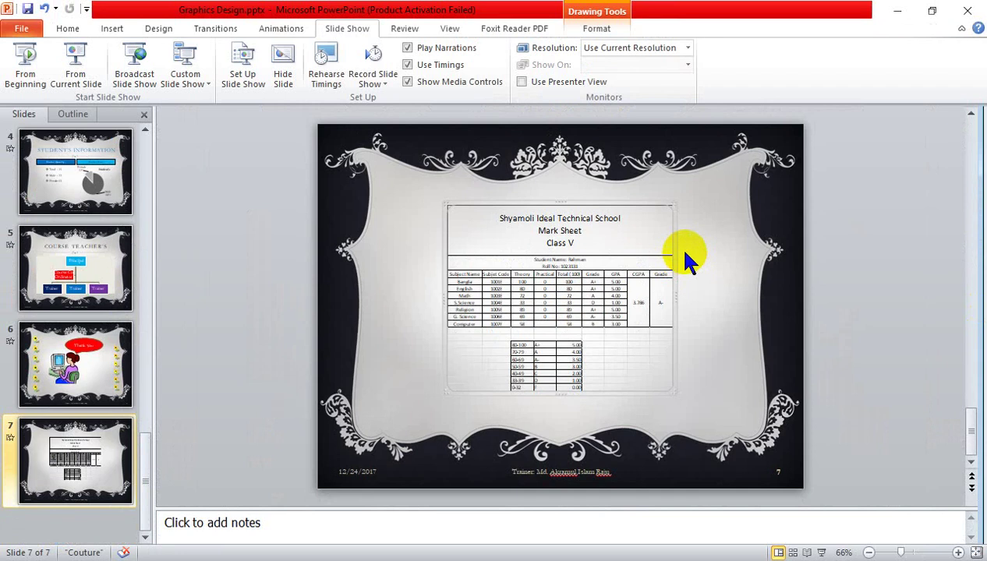
# - Add a blank slide 8 after slide 7 and set Insert Object to create from file
pyautogui.click(61, 454)
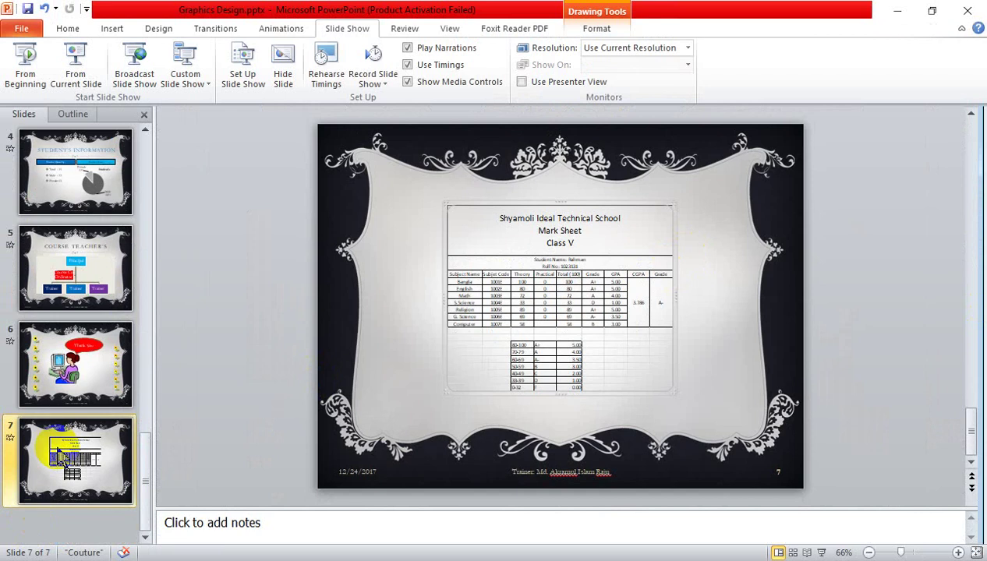
pyautogui.press('Return')
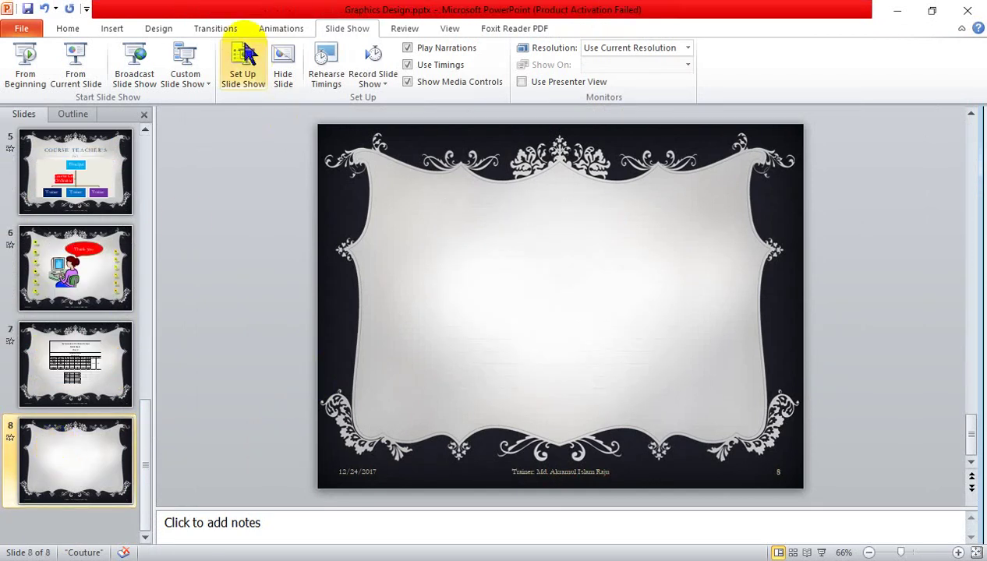
pyautogui.click(109, 29)
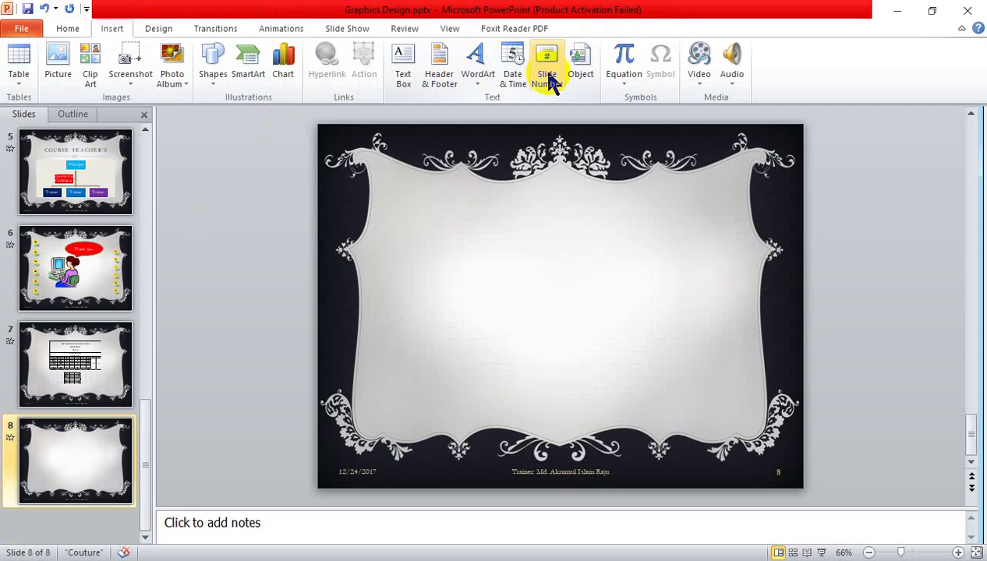
pyautogui.click(573, 76)
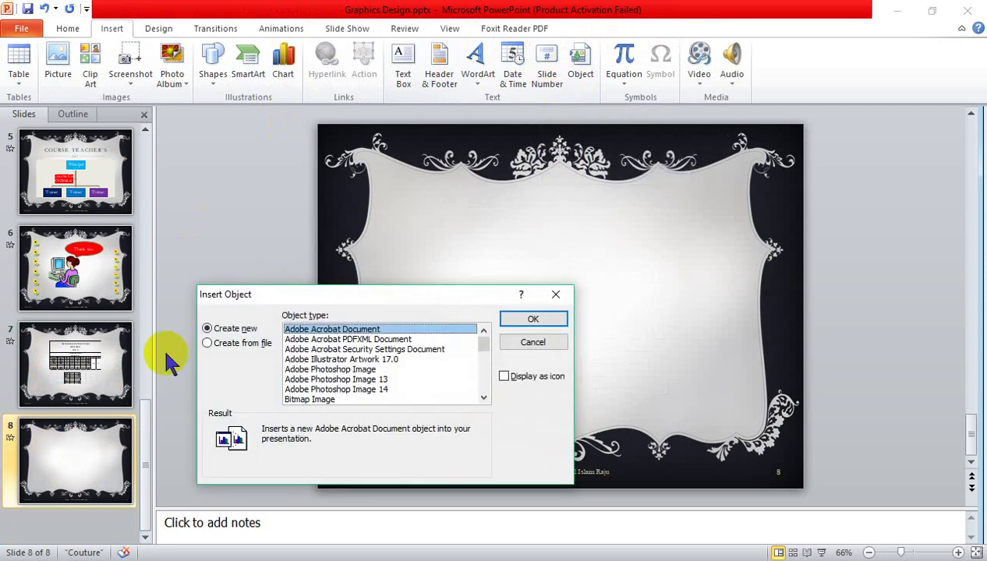
pyautogui.click(218, 343)
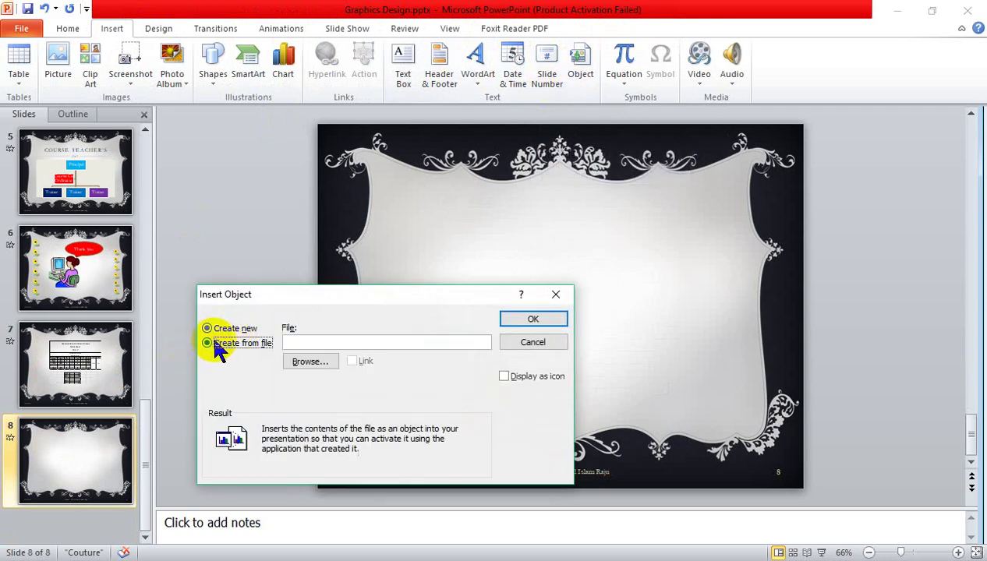
# - Browse to Desktop > GD (Batch R-3) > Class Work > Ms Office > Excel and embed Selary Sheet.xlsx
pyautogui.click(312, 362)
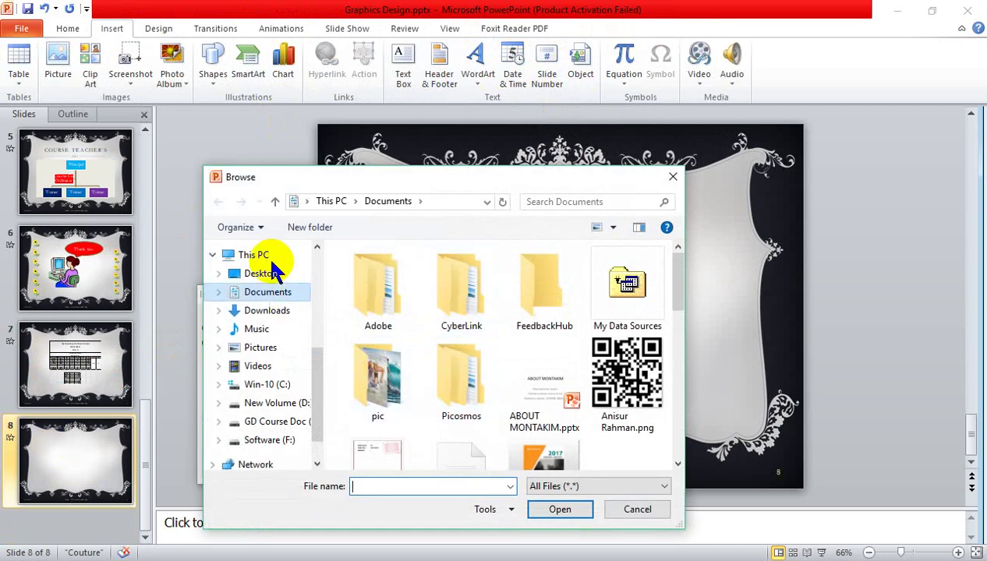
pyautogui.click(265, 257)
pyautogui.click(265, 274)
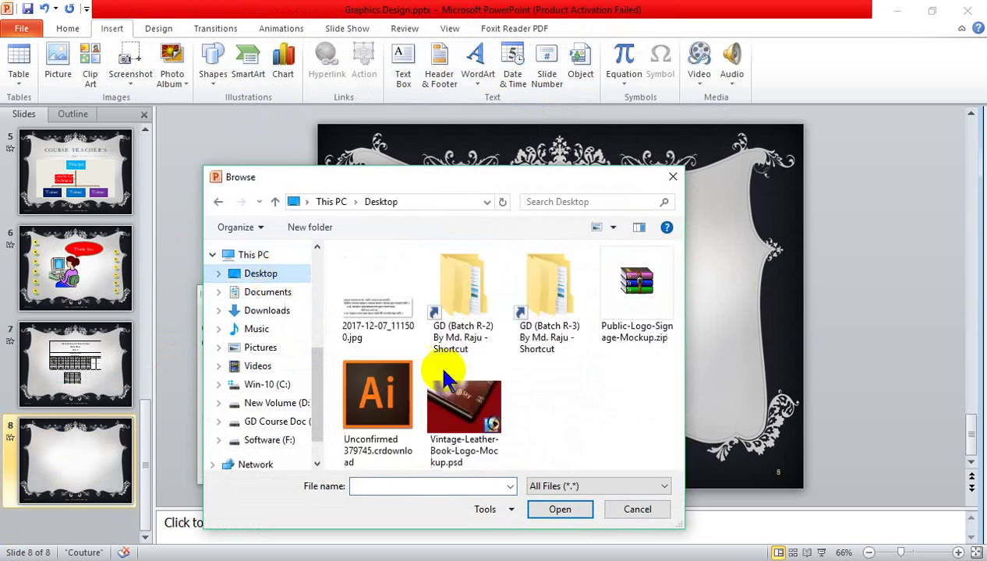
pyautogui.doubleClick(546, 321)
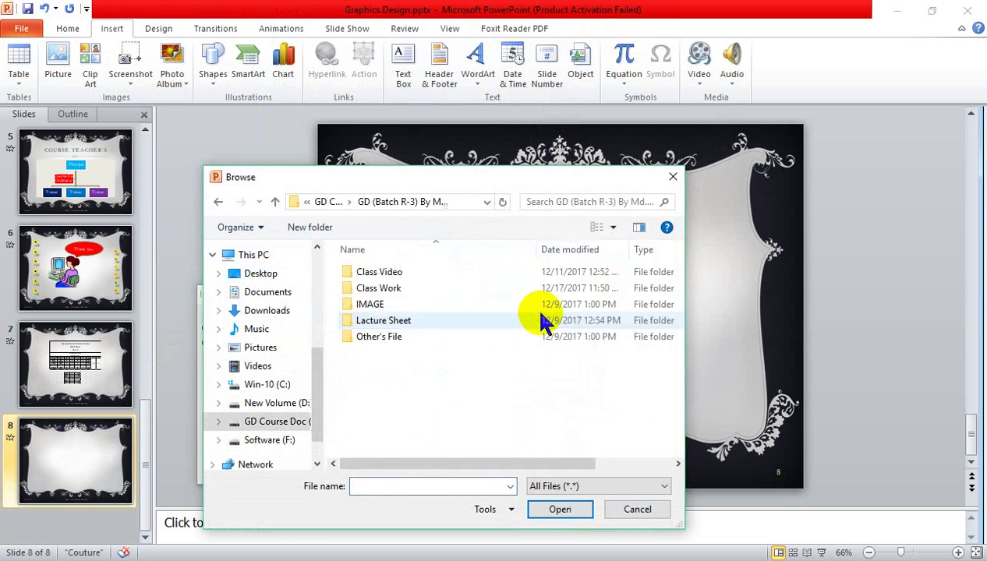
pyautogui.doubleClick(387, 292)
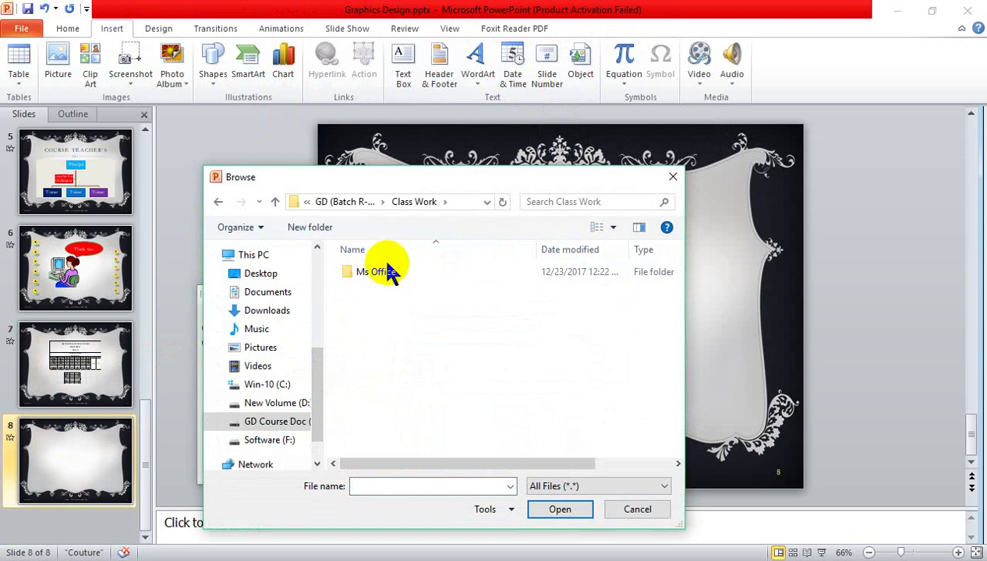
pyautogui.doubleClick(388, 273)
pyautogui.doubleClick(392, 273)
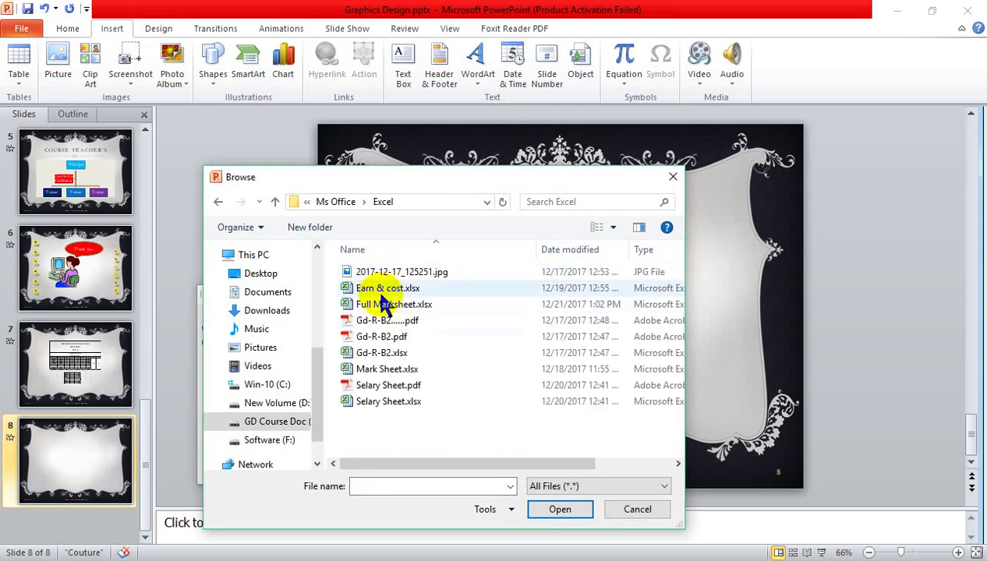
pyautogui.click(364, 406)
pyautogui.click(554, 508)
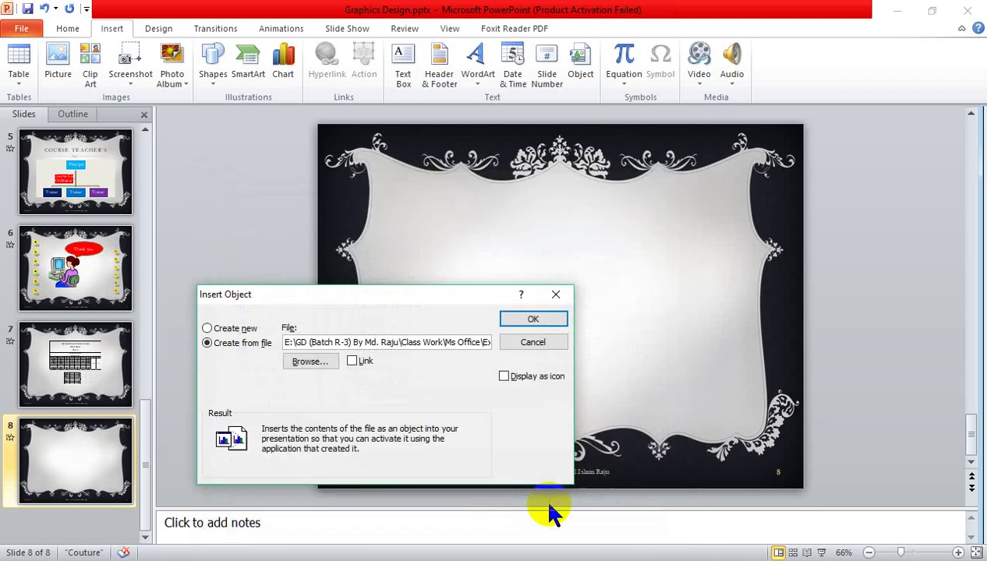
pyautogui.click(511, 319)
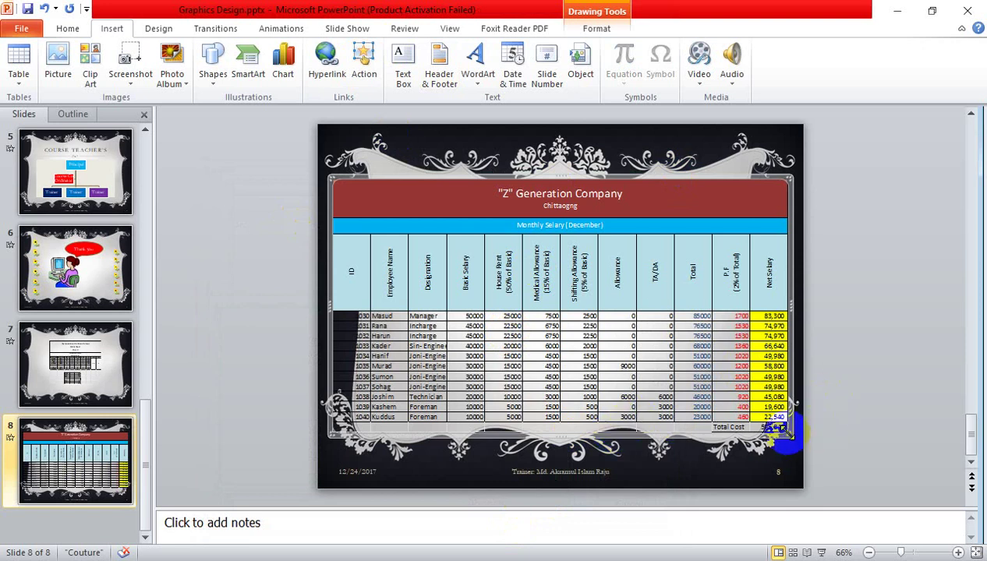
# - Shrink the salary table from its corner and move it to the centre of the frame
pyautogui.moveTo(783, 432); pyautogui.dragTo(624, 319)
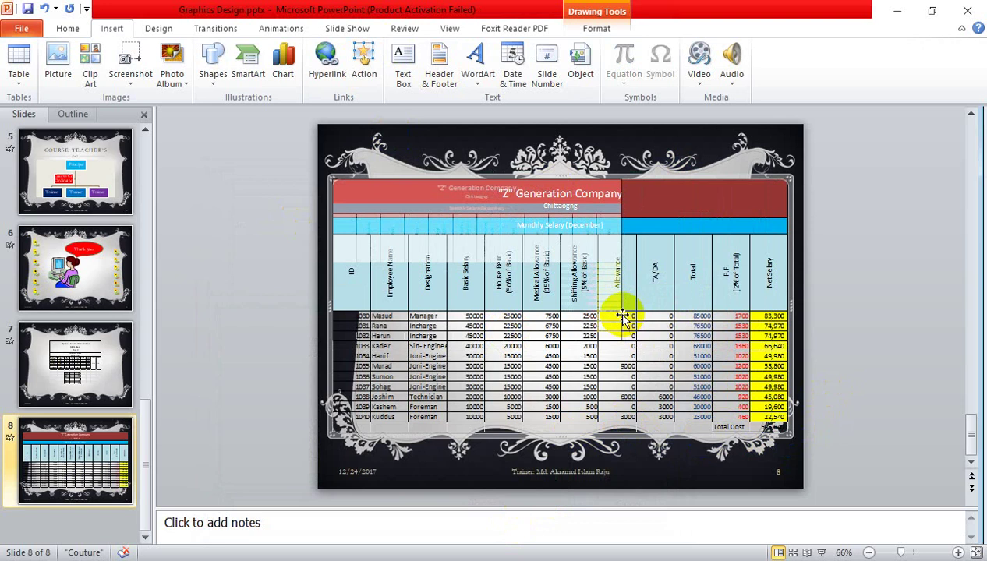
pyautogui.moveTo(566, 191); pyautogui.dragTo(640, 244)
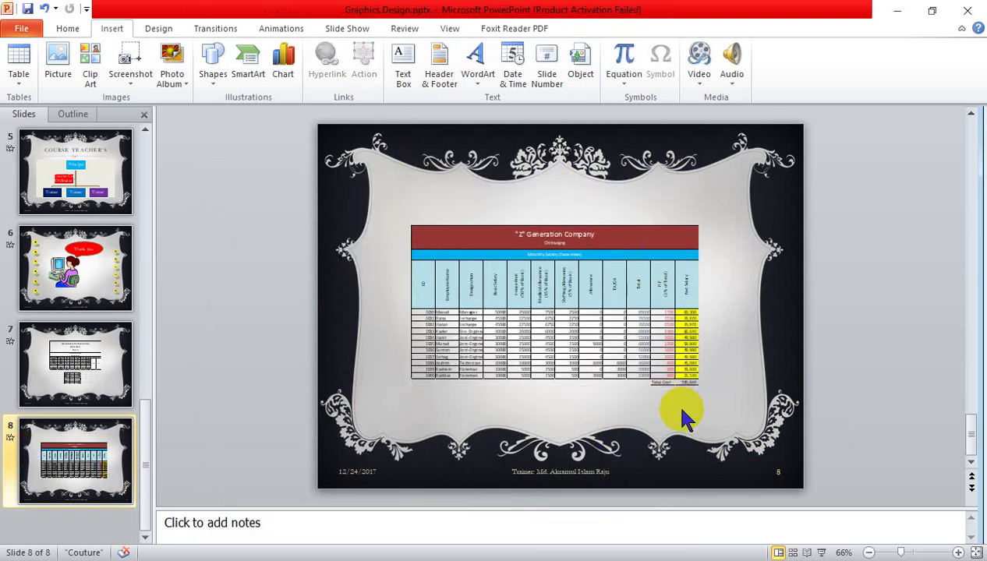
pyautogui.click(508, 246)
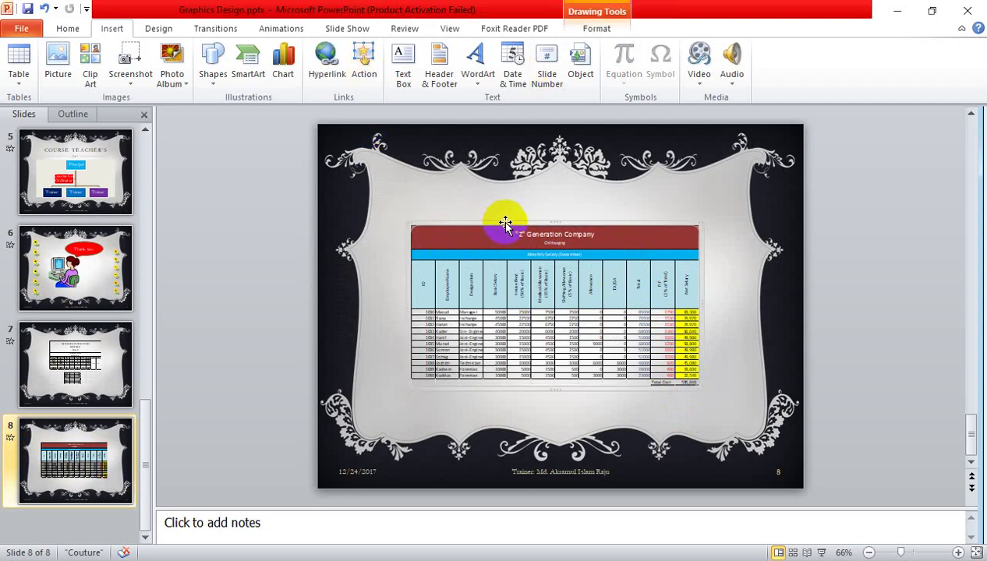
# - Give the salary table a Wipe entrance animation after previewing Float In, Fly In and Split
pyautogui.click(292, 29)
pyautogui.click(333, 70)
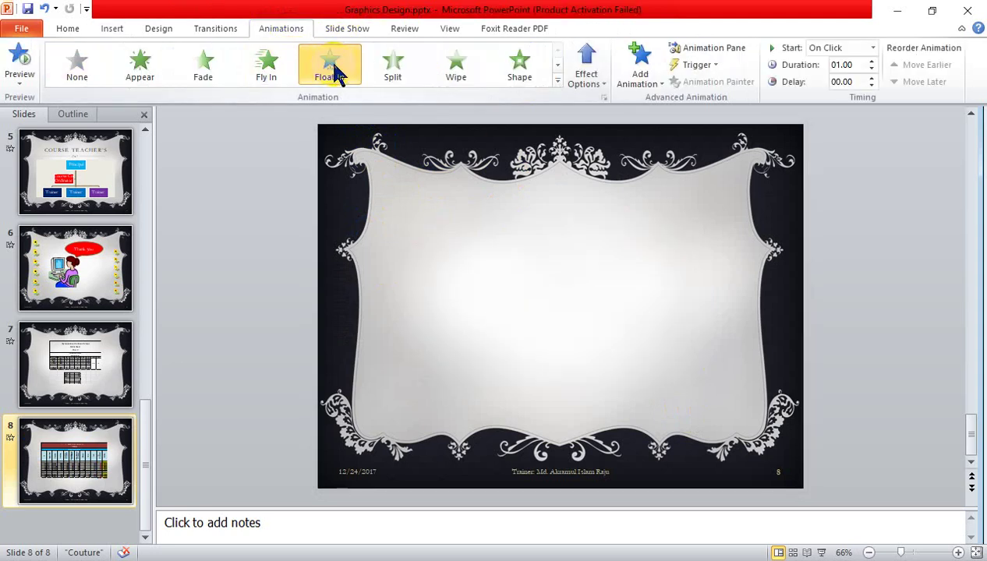
pyautogui.click(269, 74)
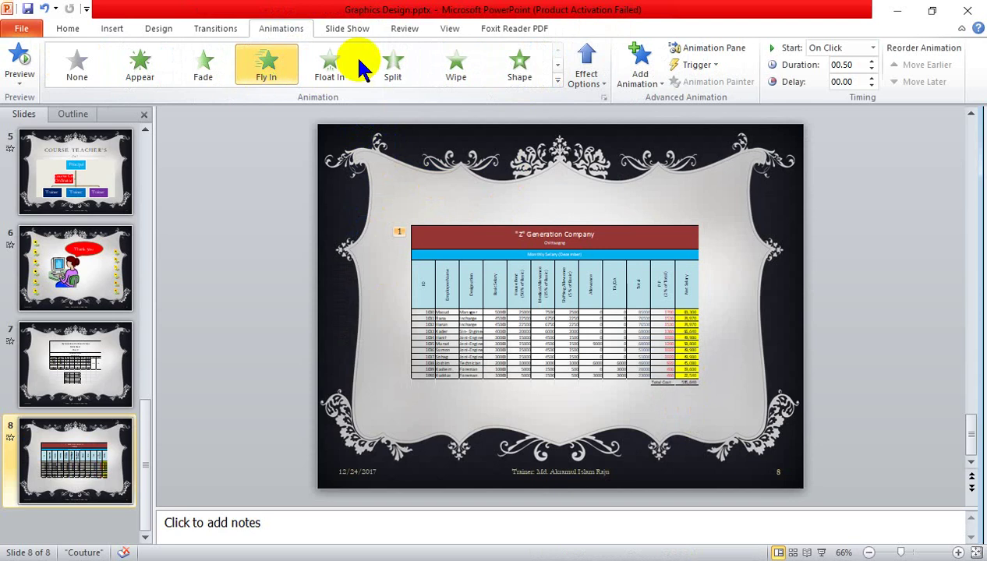
pyautogui.click(397, 70)
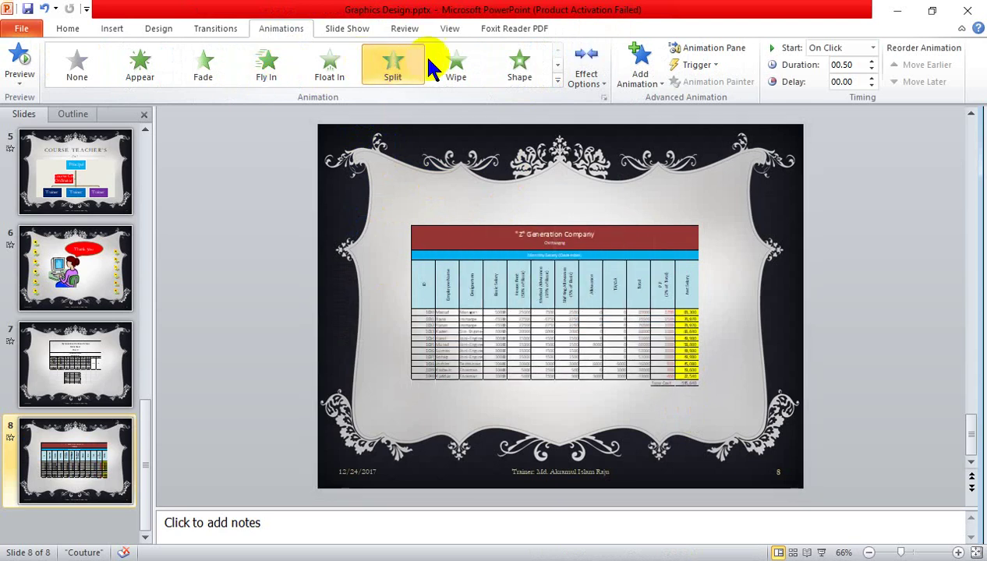
pyautogui.click(460, 66)
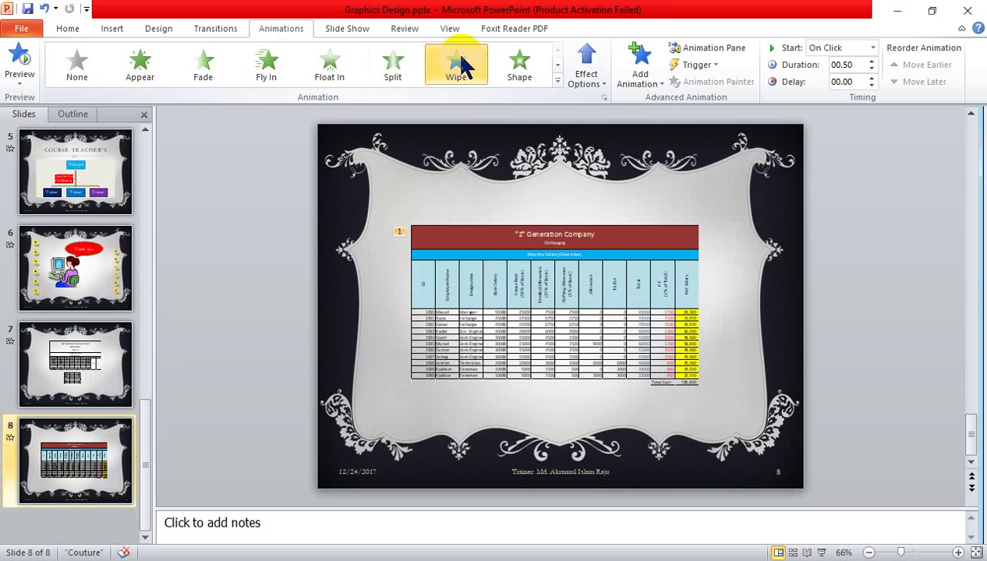
pyautogui.click(705, 456)
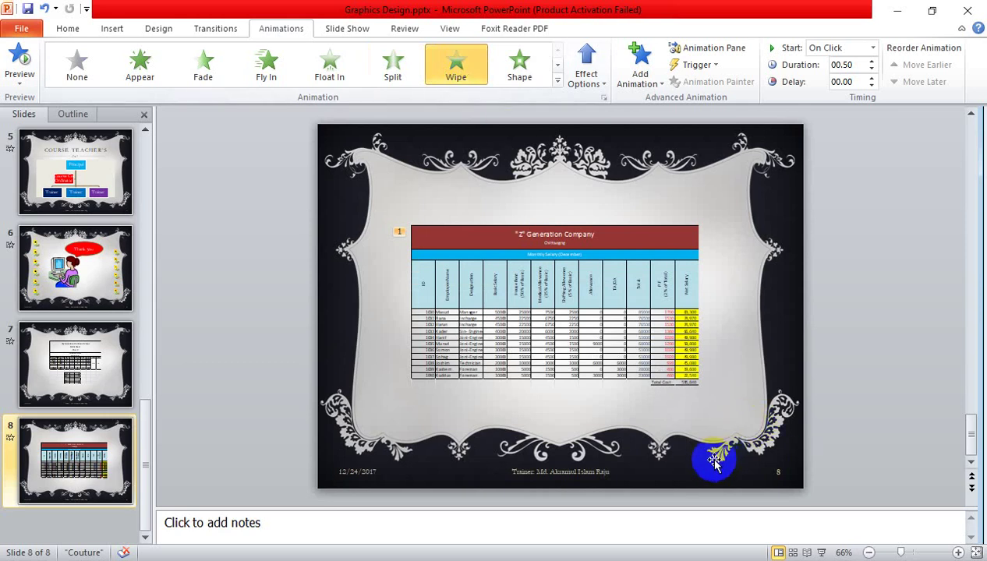
pyautogui.keyDown('ctrl'); pyautogui.scroll(4, 705, 417); pyautogui.keyUp('ctrl')
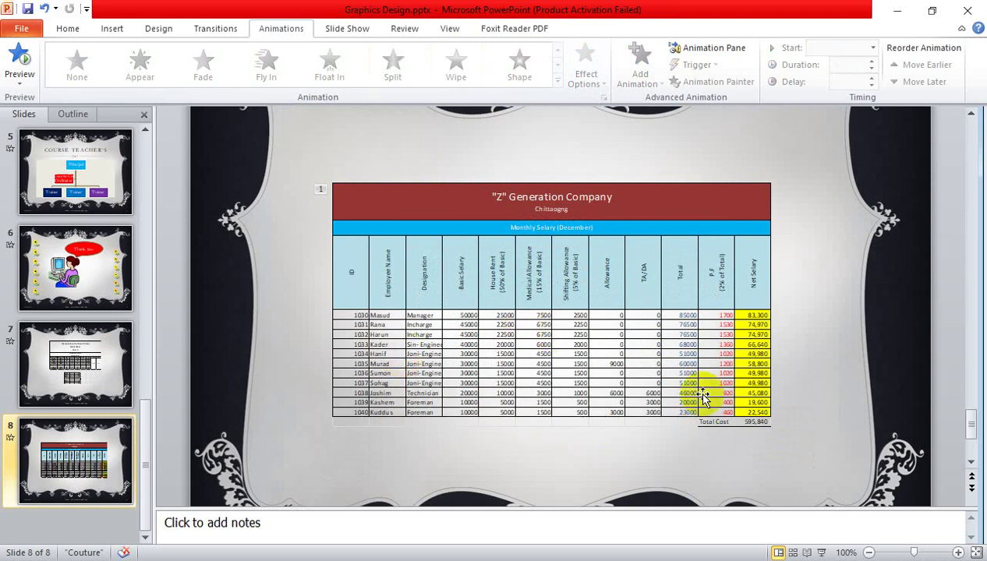
# - Open the embedded salary sheet and start replacing the Manager's 50000 basic salary in D4
pyautogui.keyDown('ctrl'); pyautogui.scroll(5, 699, 393); pyautogui.keyUp('ctrl')
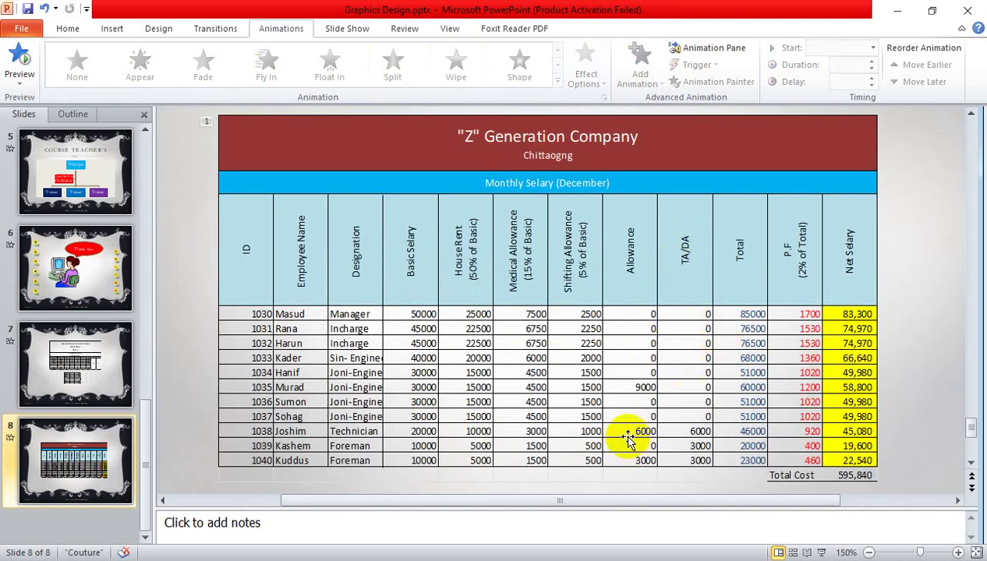
pyautogui.doubleClick(425, 314)
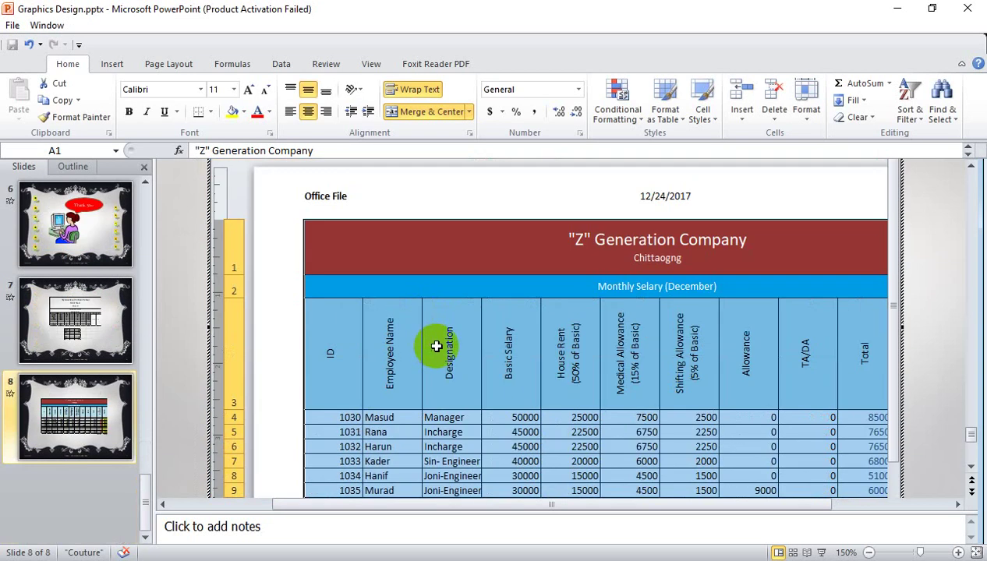
pyautogui.click(641, 433)
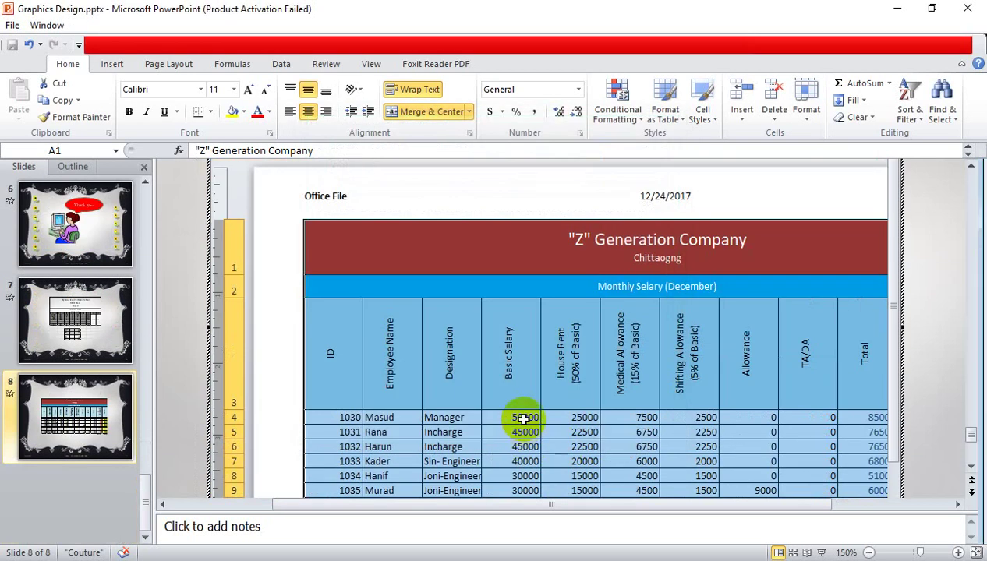
pyautogui.doubleClick(529, 419)
pyautogui.doubleClick(538, 417)
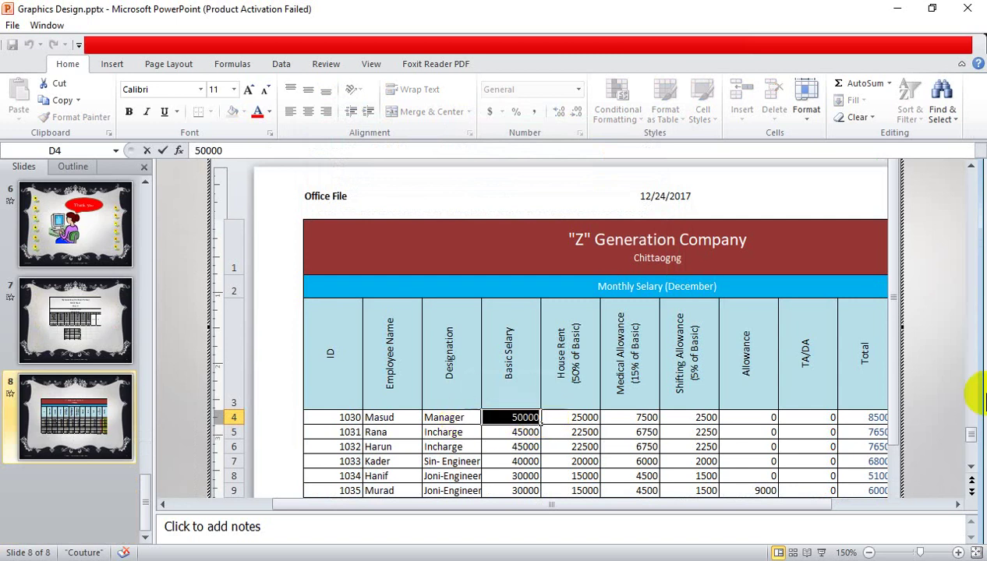
pyautogui.write('60')
pyautogui.press('Return')
pyautogui.press('Down')
pyautogui.press('Down')
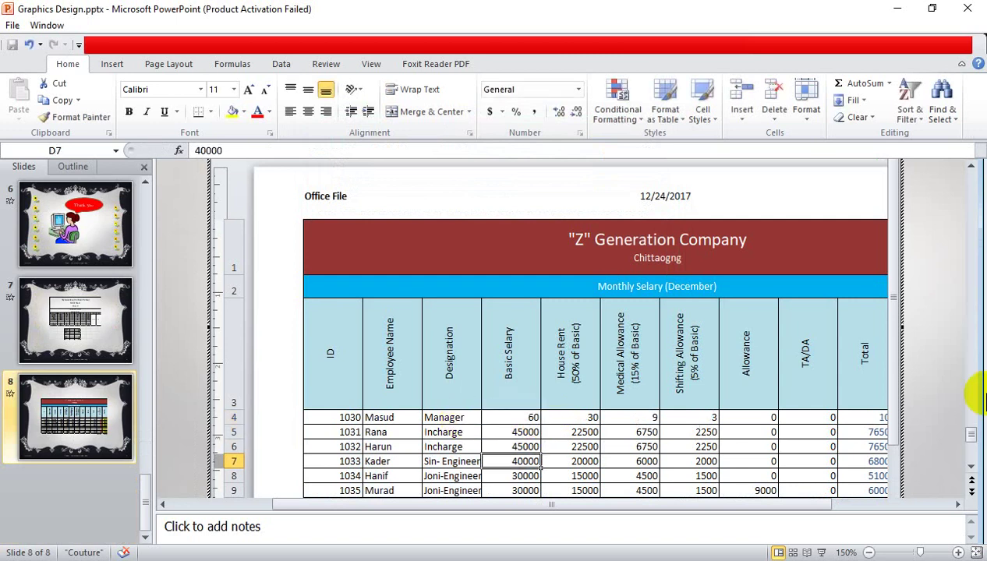
# - Correct cell D4 to 60000 and return to the slide
pyautogui.click(528, 417)
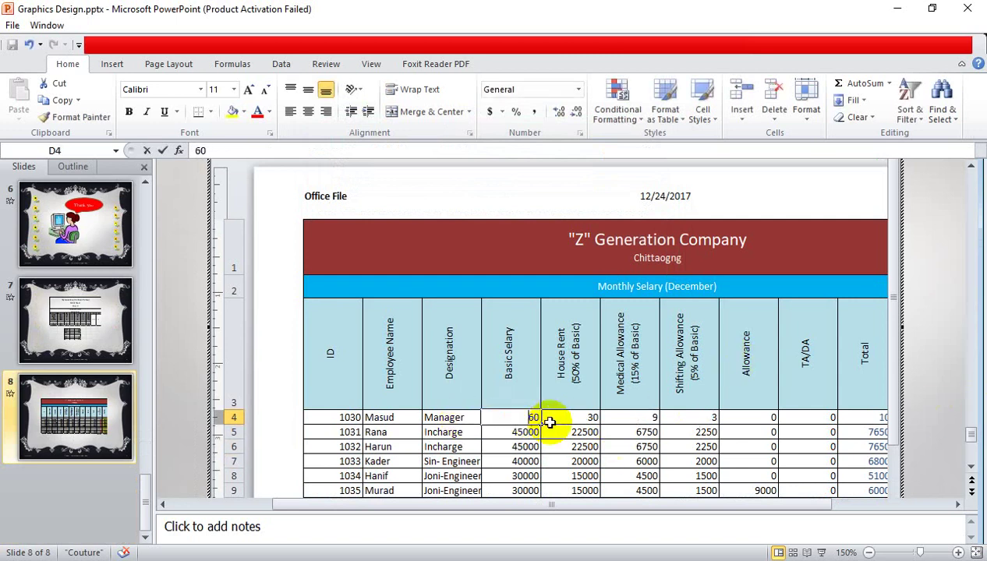
pyautogui.doubleClick(530, 417)
pyautogui.doubleClick(522, 417)
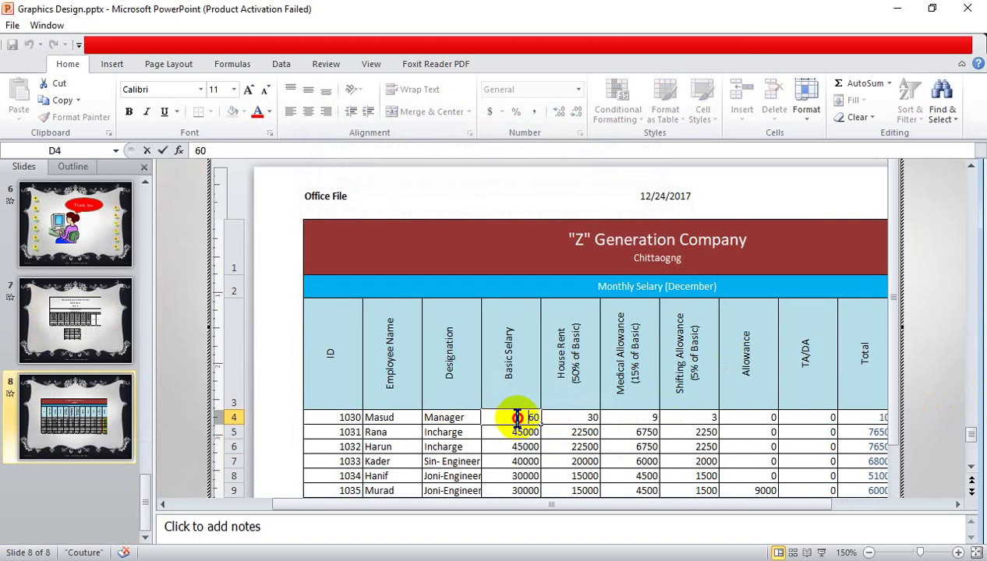
pyautogui.moveTo(519, 418); pyautogui.dragTo(549, 420)
pyautogui.write('6')
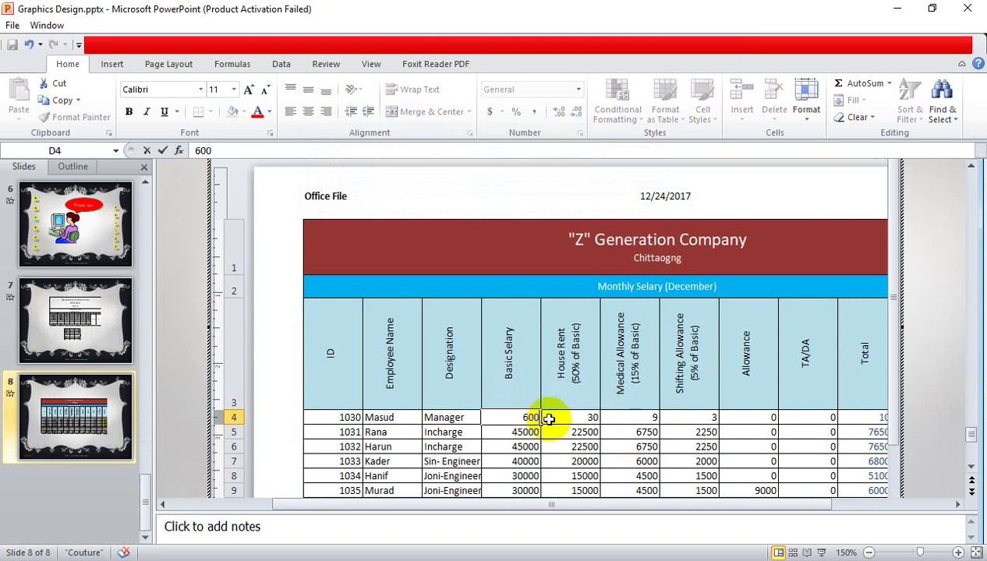
pyautogui.click(616, 419)
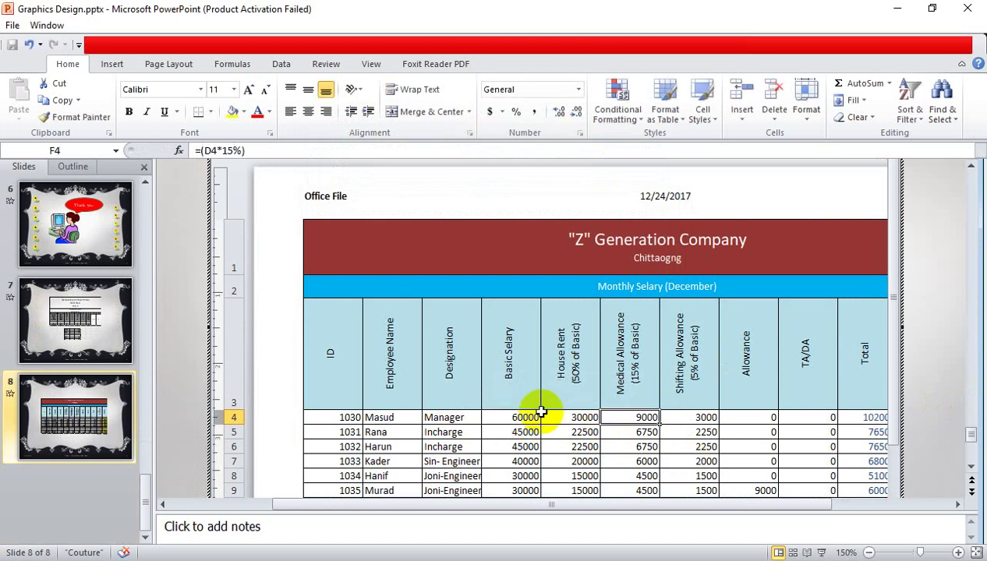
pyautogui.click(442, 401)
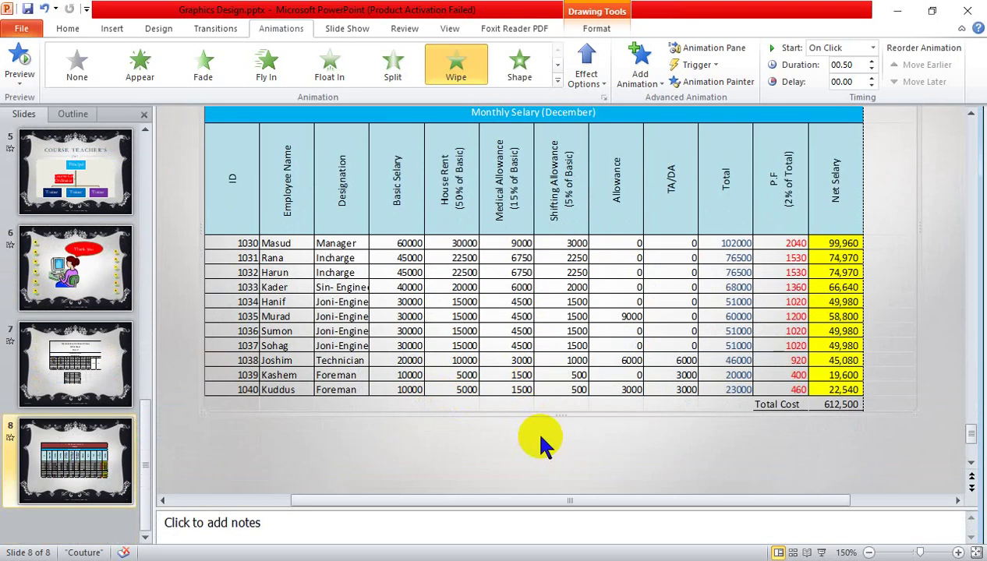
pyautogui.keyDown('ctrl'); pyautogui.scroll(-4, 526, 357); pyautogui.keyUp('ctrl')
pyautogui.keyDown('ctrl'); pyautogui.scroll(-3, 660, 340); pyautogui.keyUp('ctrl')
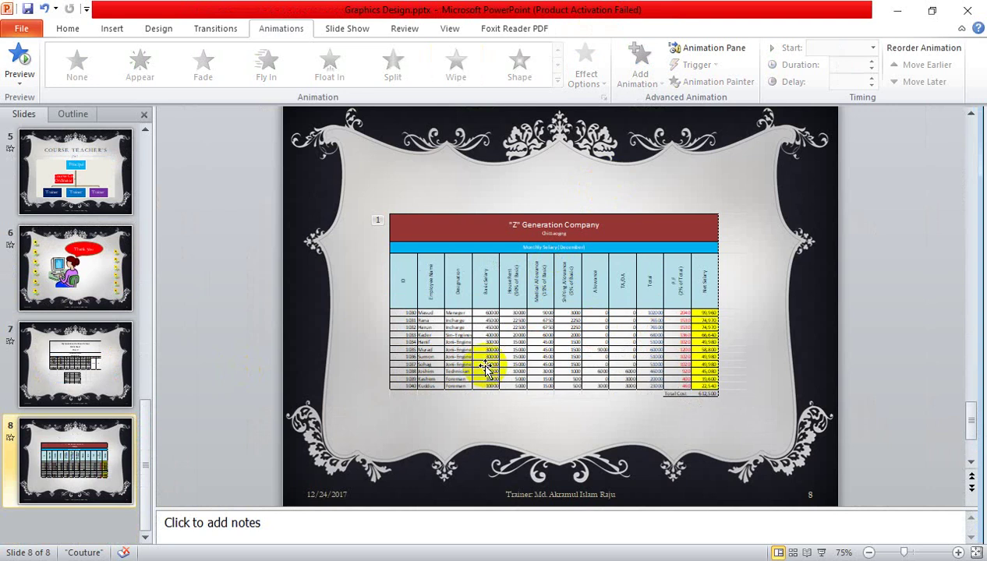
pyautogui.click(68, 34)
pyautogui.scroll(3, 520, 318)
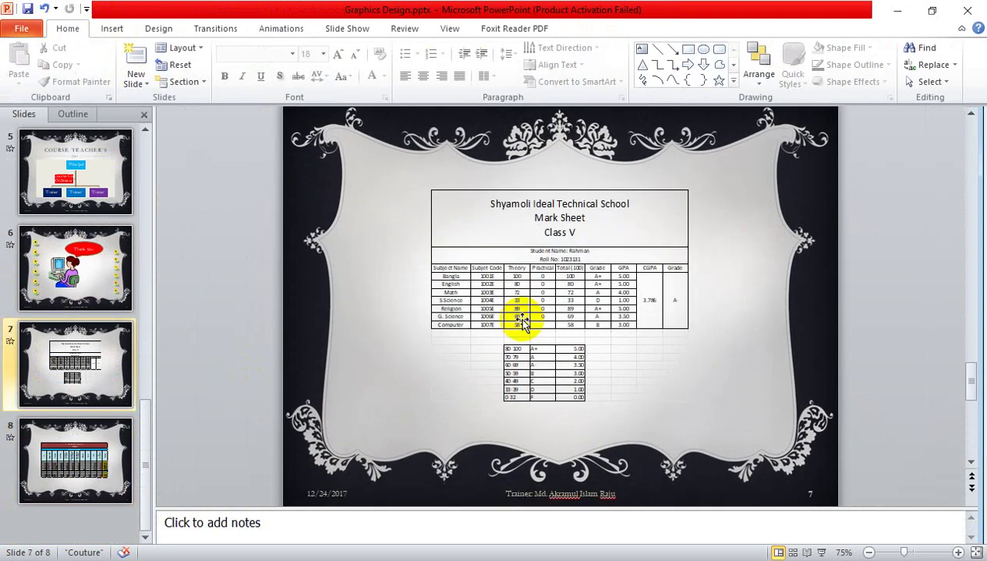
pyautogui.scroll(-2, 521, 321)
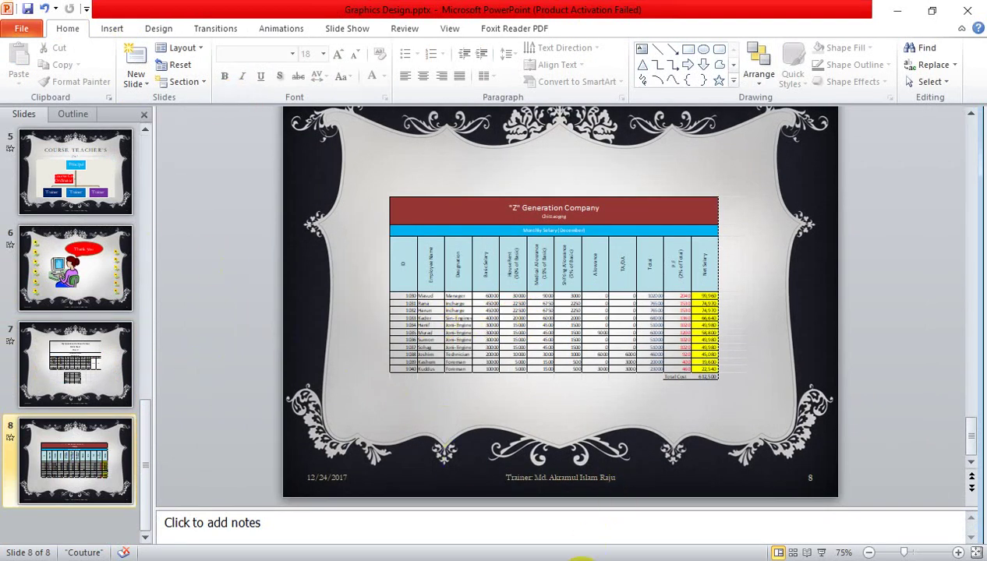
# - Launch Microsoft Word 2010 from a Start menu search and dismiss the Office activation notice
pyautogui.click(27, 555)
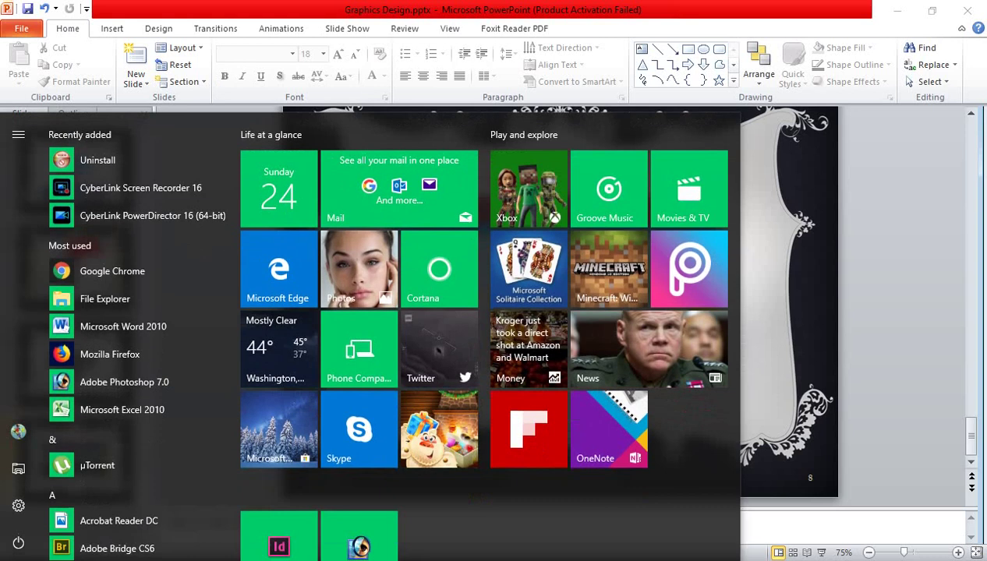
pyautogui.write('m')
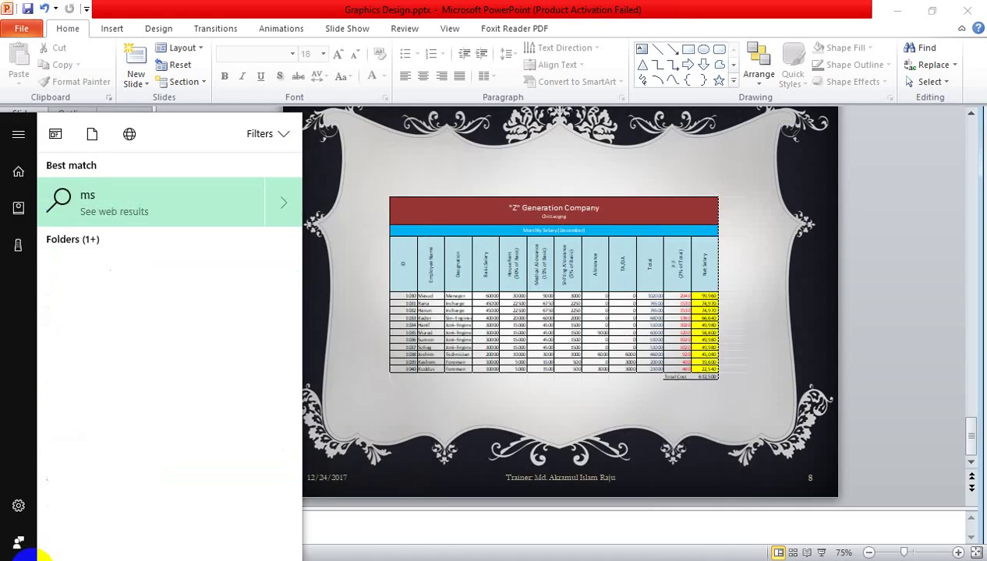
pyautogui.click(60, 218)
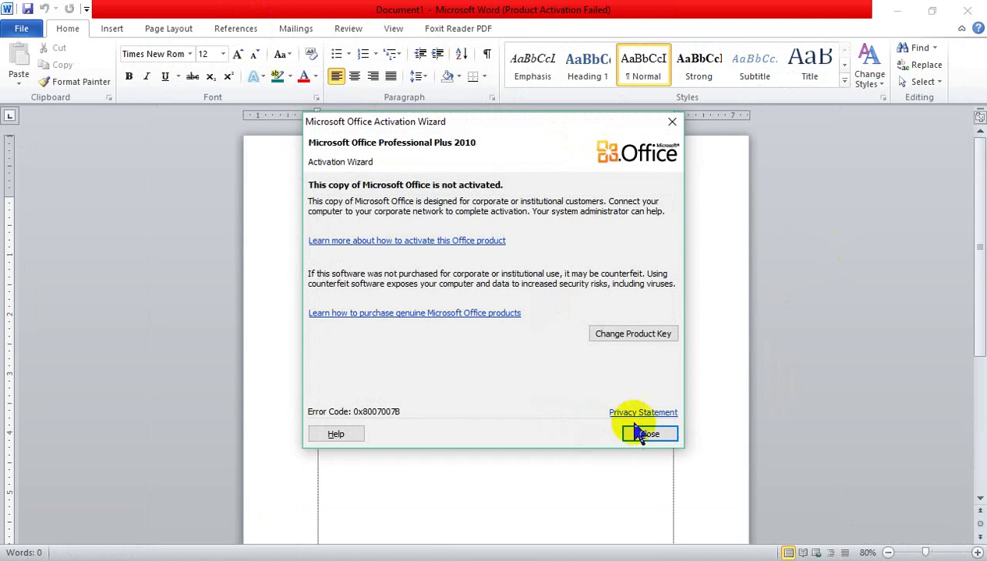
pyautogui.click(647, 434)
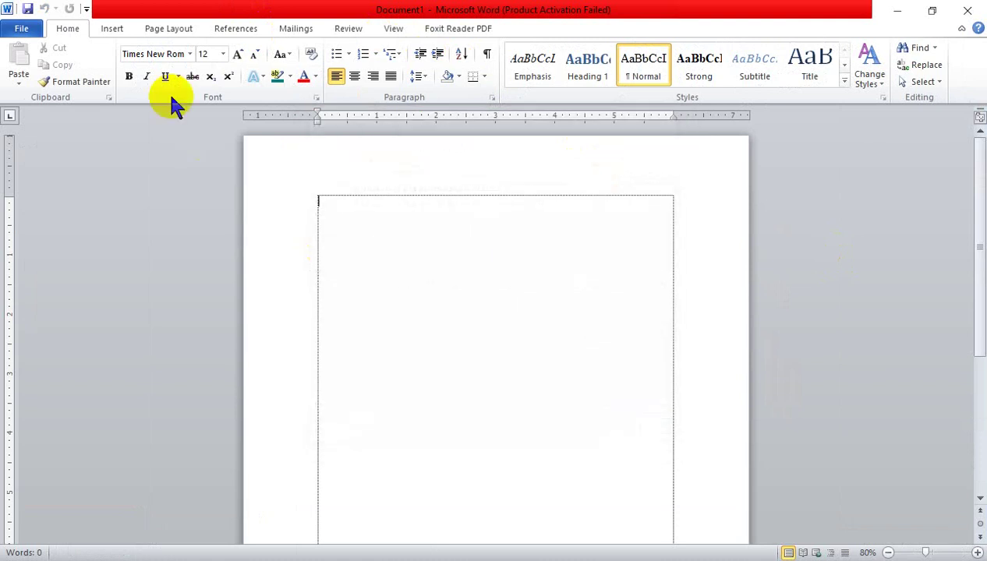
# - Begin embedding an object from an existing file via Insert > Object > Create from File
pyautogui.click(113, 28)
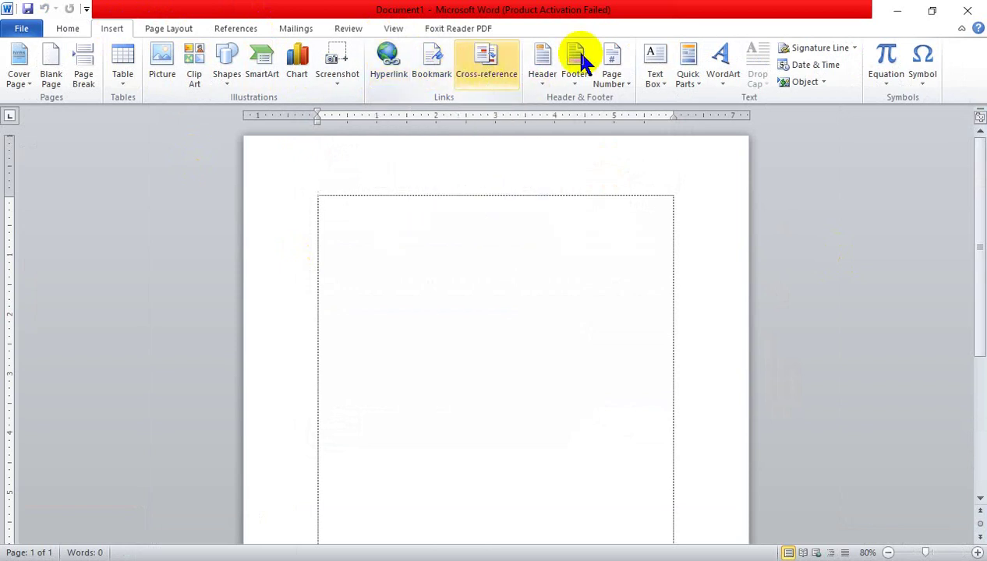
pyautogui.click(682, 82)
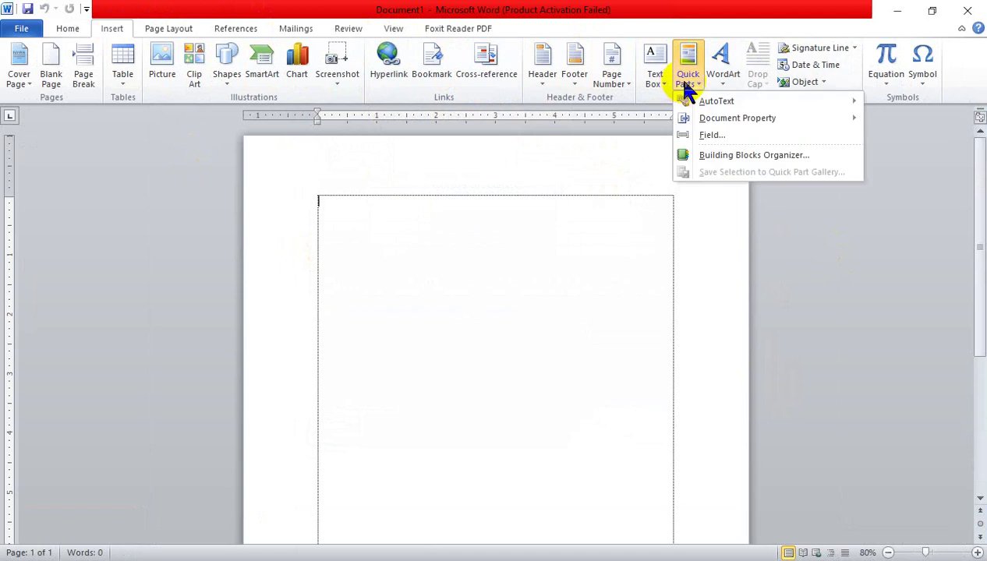
pyautogui.moveTo(738, 118)
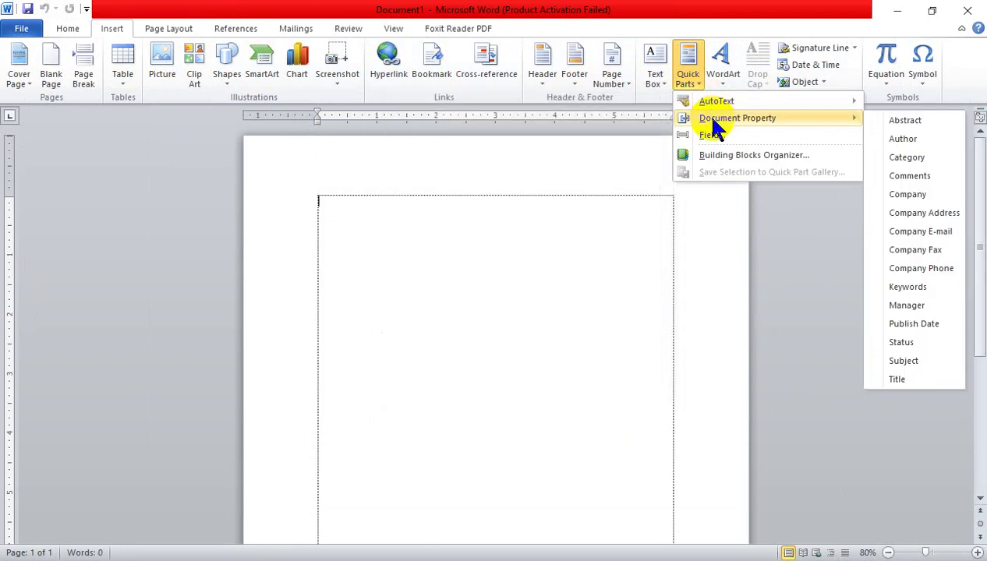
pyautogui.click(807, 80)
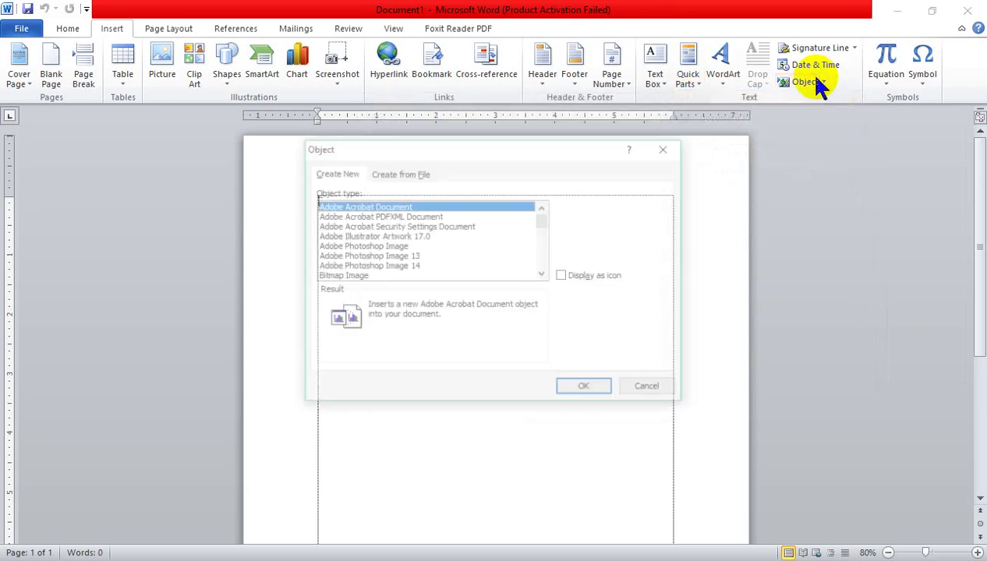
pyautogui.click(401, 174)
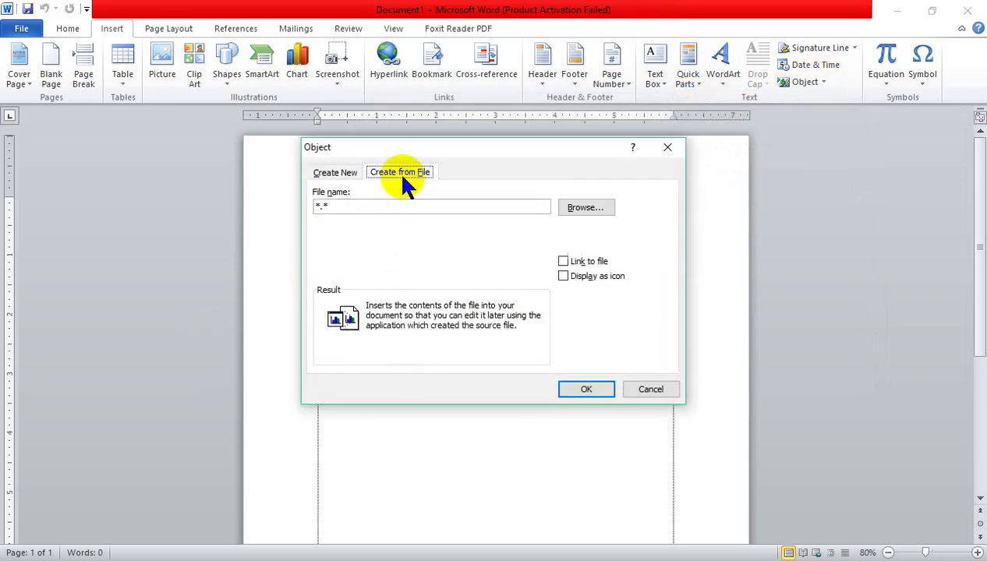
pyautogui.click(584, 209)
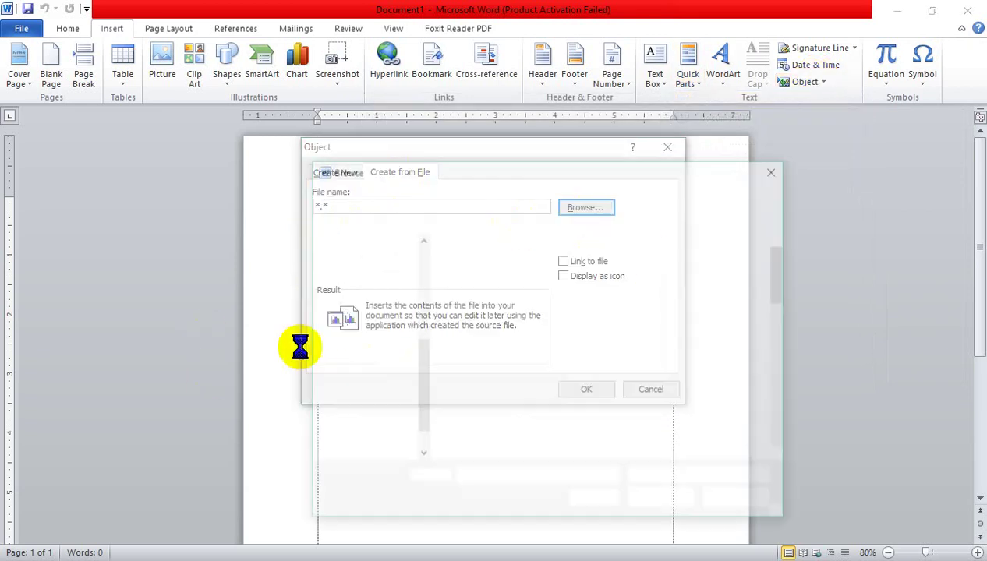
# - Browse the Desktop's GD (Batch R-2) folders, then return up to the GD Course Doc drive
pyautogui.click(379, 267)
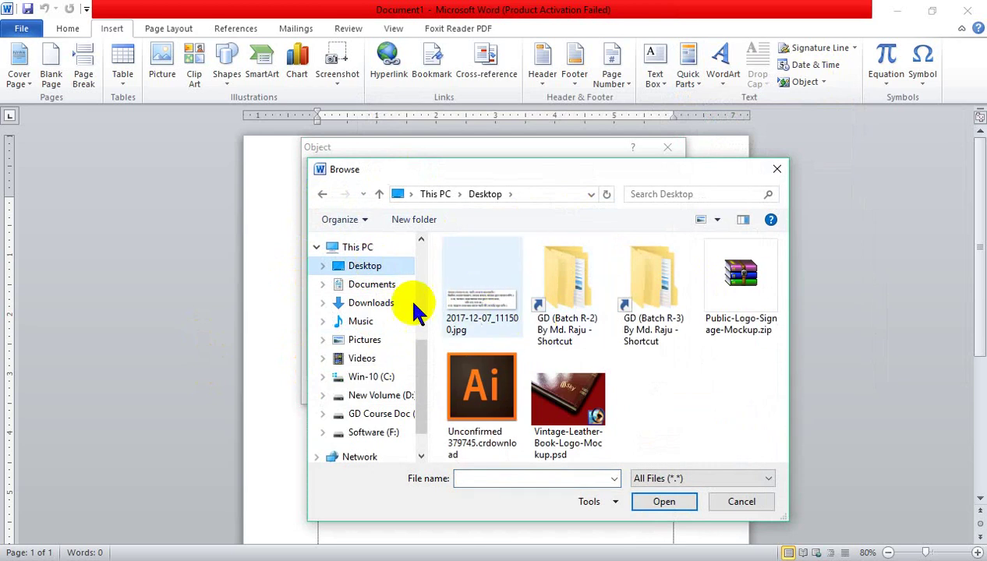
pyautogui.click(563, 277)
pyautogui.doubleClick(563, 276)
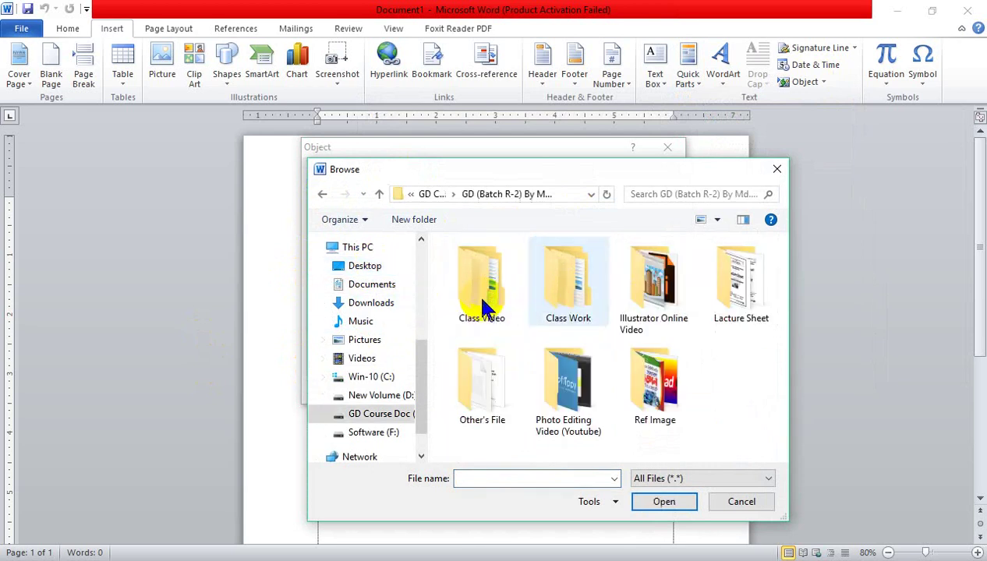
pyautogui.doubleClick(584, 288)
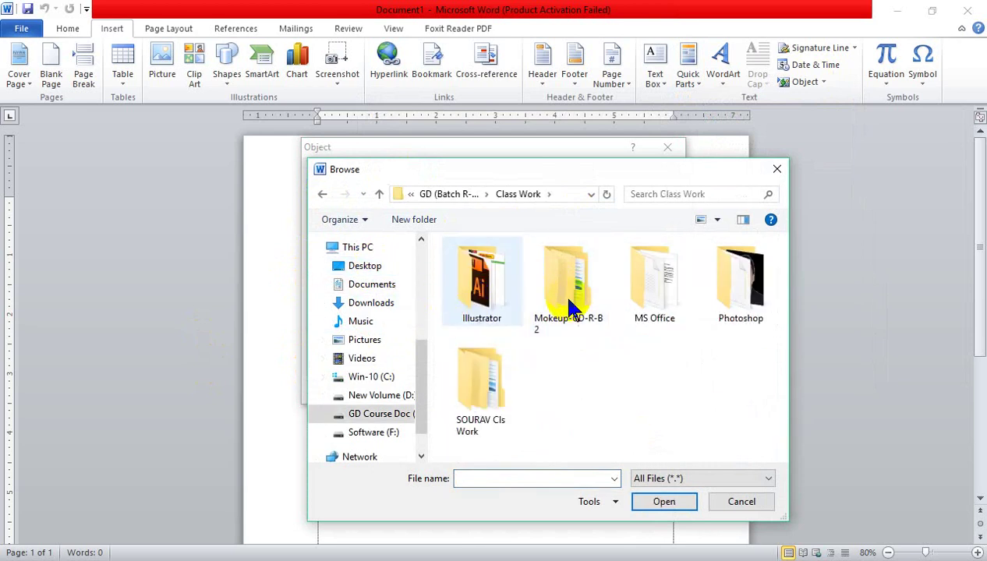
pyautogui.click(641, 289)
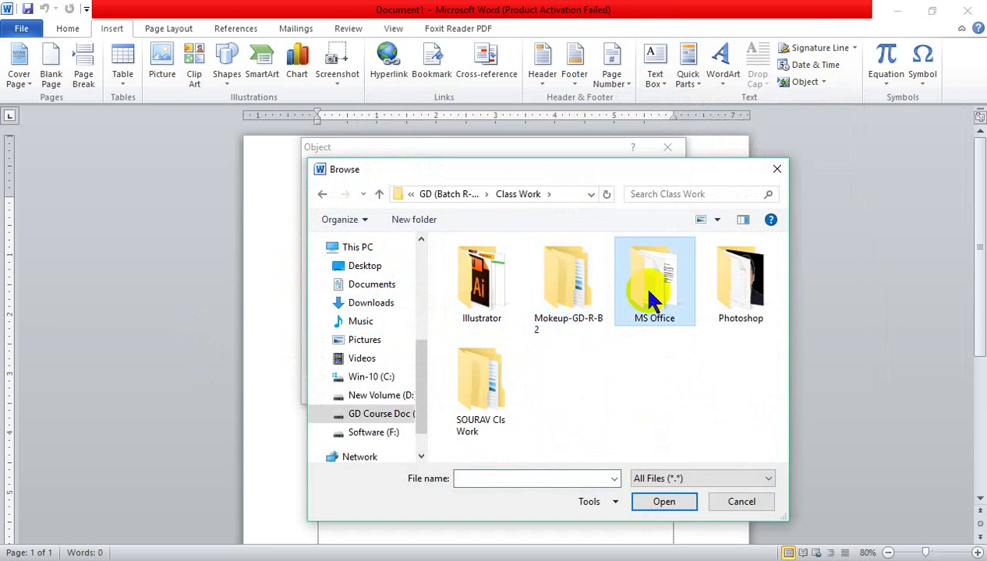
pyautogui.click(322, 193)
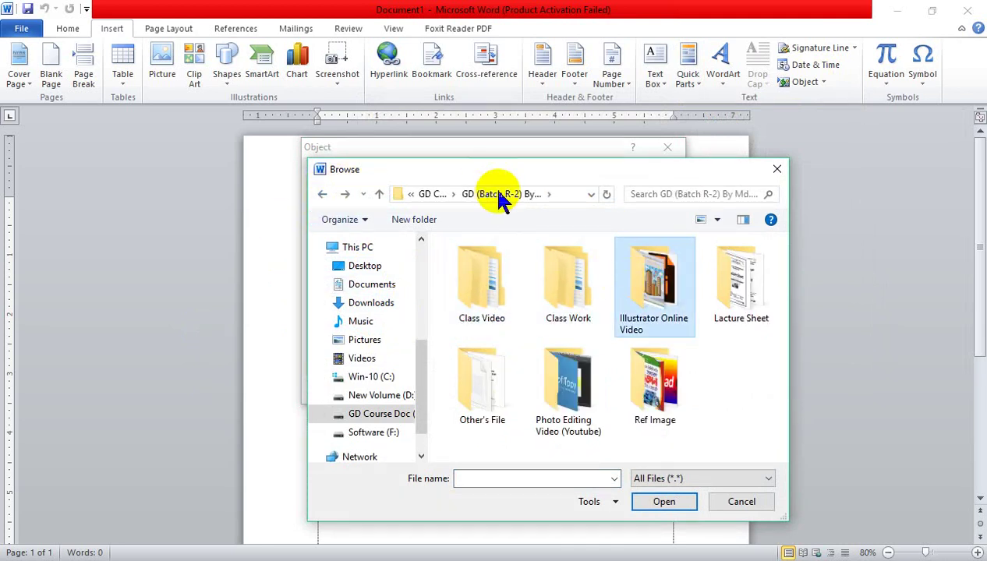
pyautogui.click(433, 194)
# - Open Class Work\Ms Office\Excel, pick Earn & cost.xlsx and embed it on the page
pyautogui.doubleClick(604, 281)
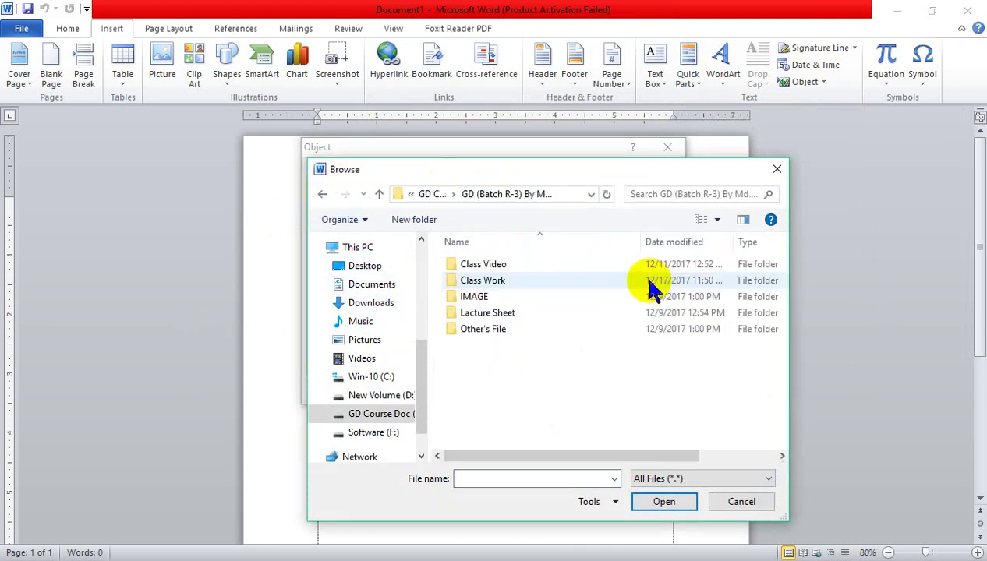
pyautogui.doubleClick(484, 278)
pyautogui.doubleClick(489, 268)
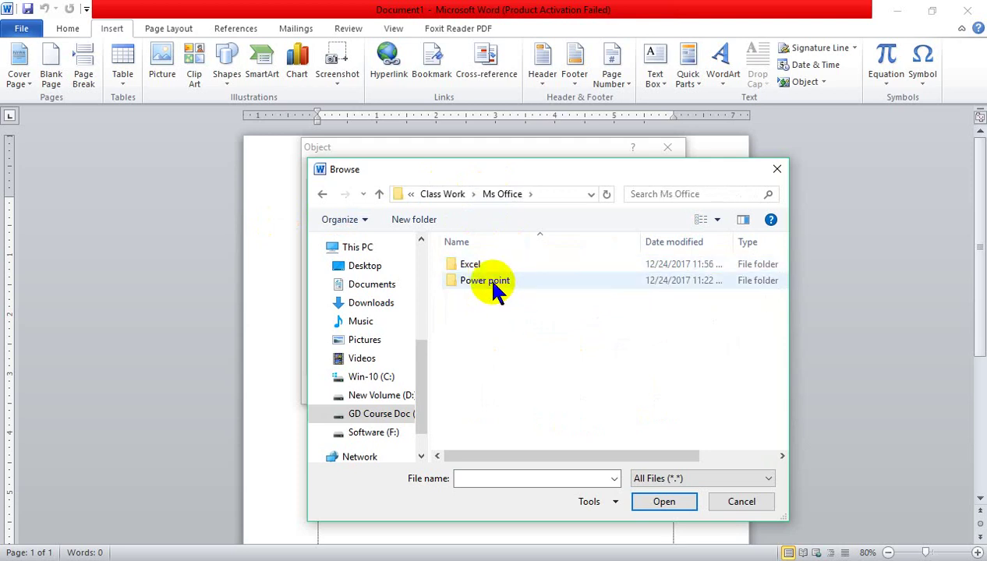
pyautogui.doubleClick(484, 264)
pyautogui.click(467, 280)
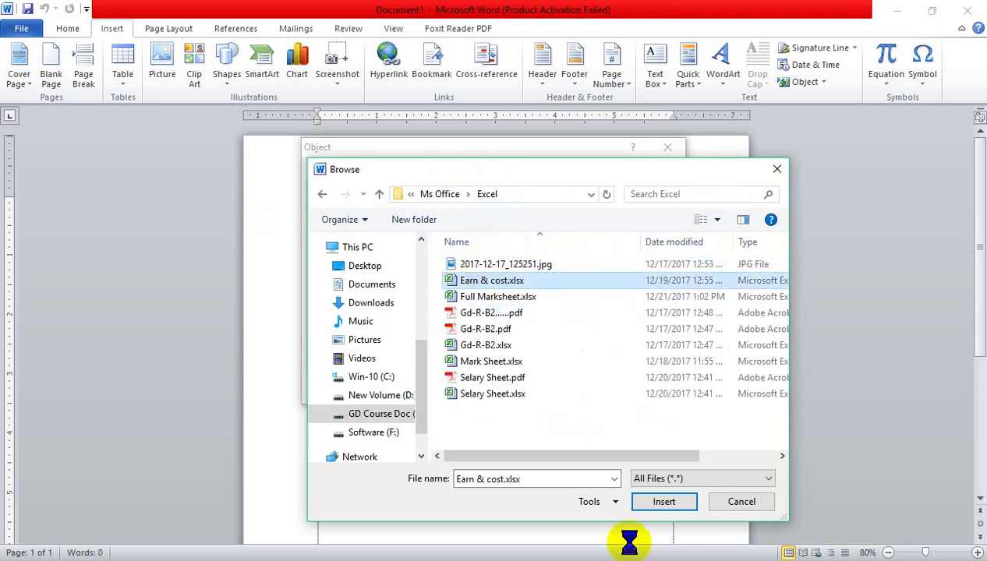
pyautogui.click(663, 502)
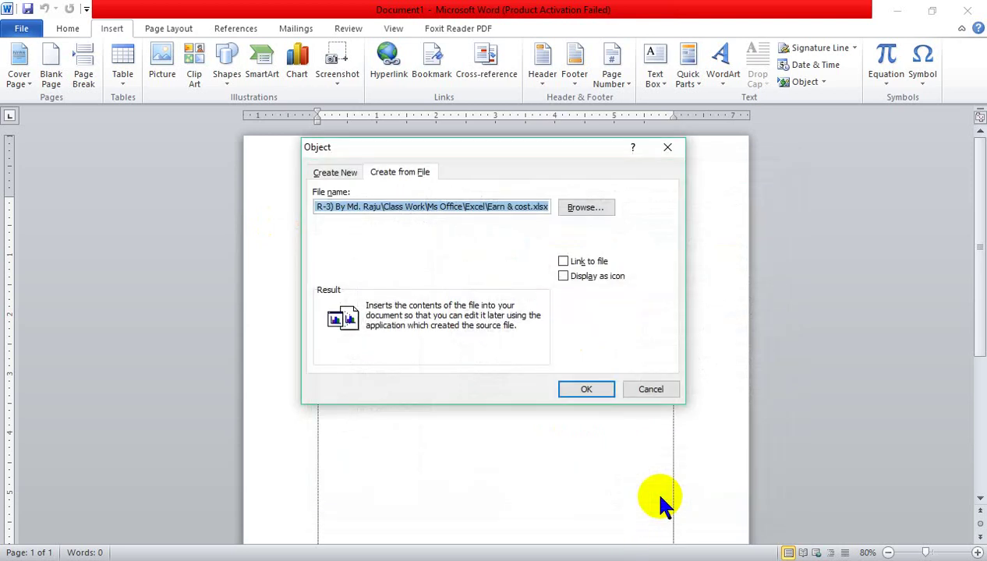
pyautogui.click(585, 386)
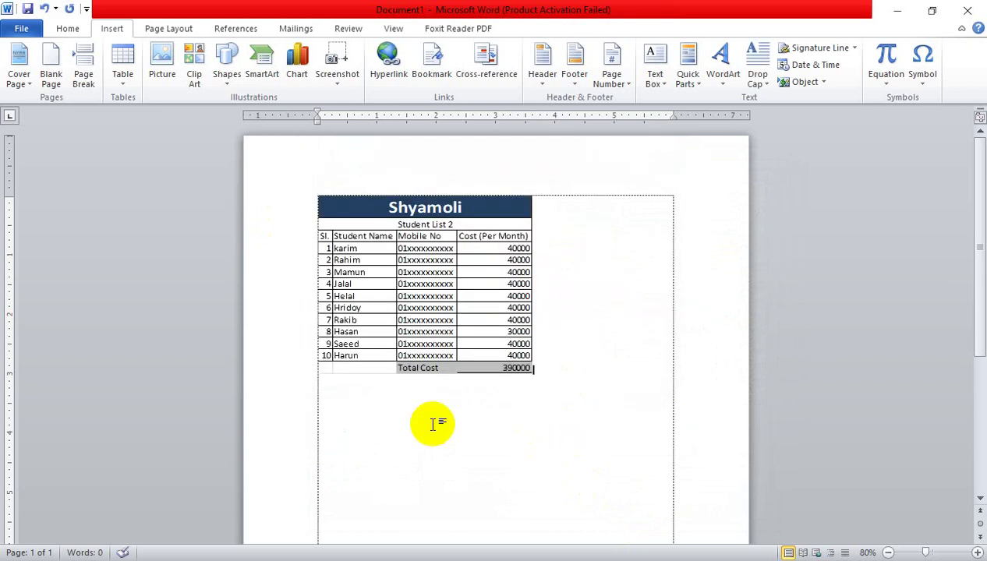
# - Open the embedded student sheet for editing and change cell D4 to 60000
pyautogui.doubleClick(432, 254)
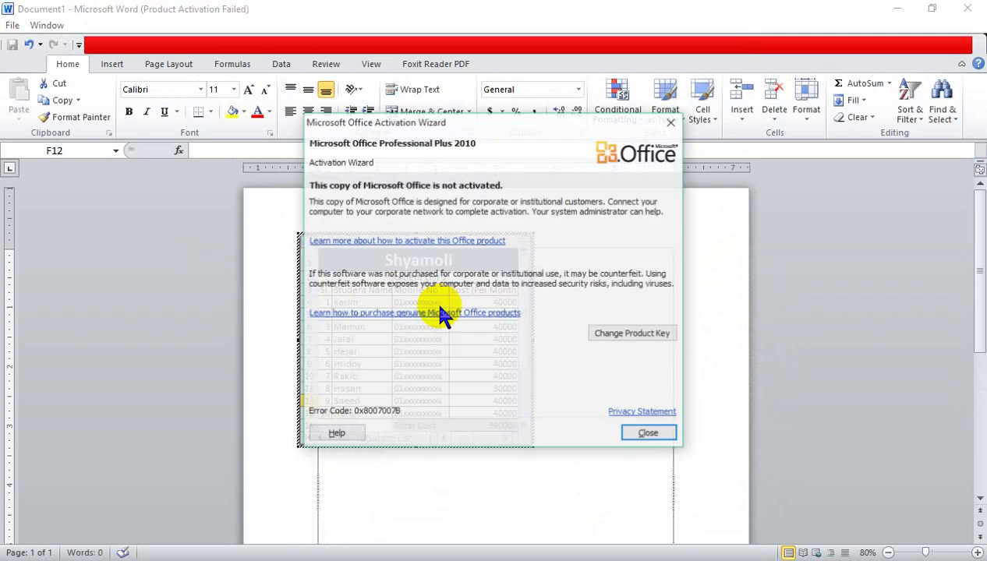
pyautogui.click(647, 431)
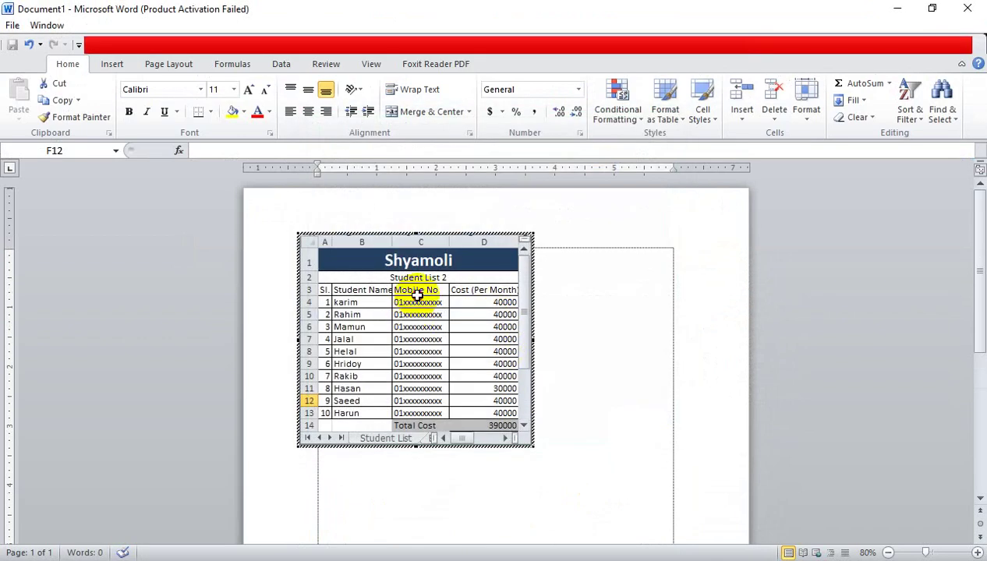
pyautogui.click(420, 289)
pyautogui.click(479, 302)
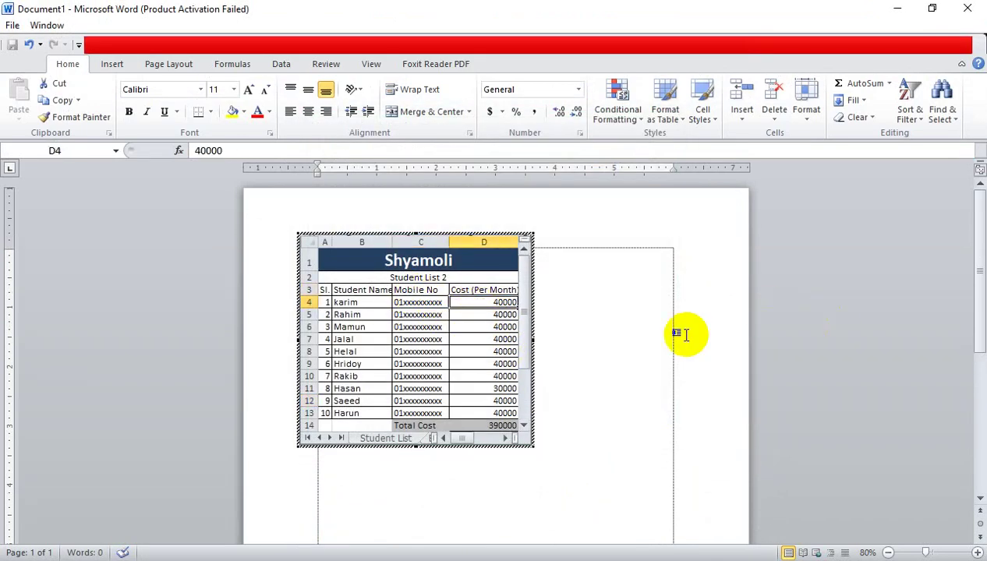
pyautogui.write('60')
pyautogui.press('Return')
pyautogui.press('Down')
pyautogui.press('Down')
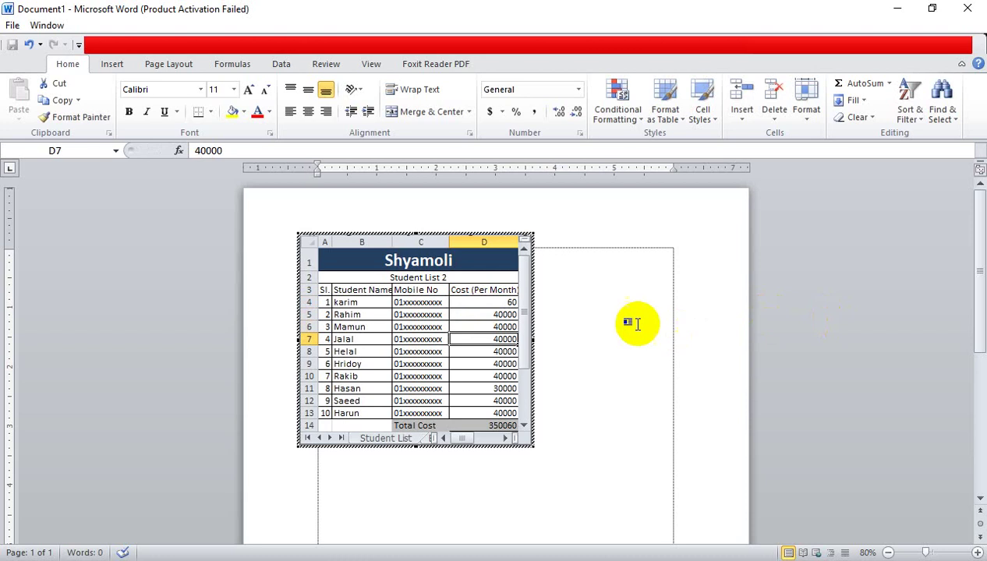
pyautogui.click(497, 304)
pyautogui.write('6')
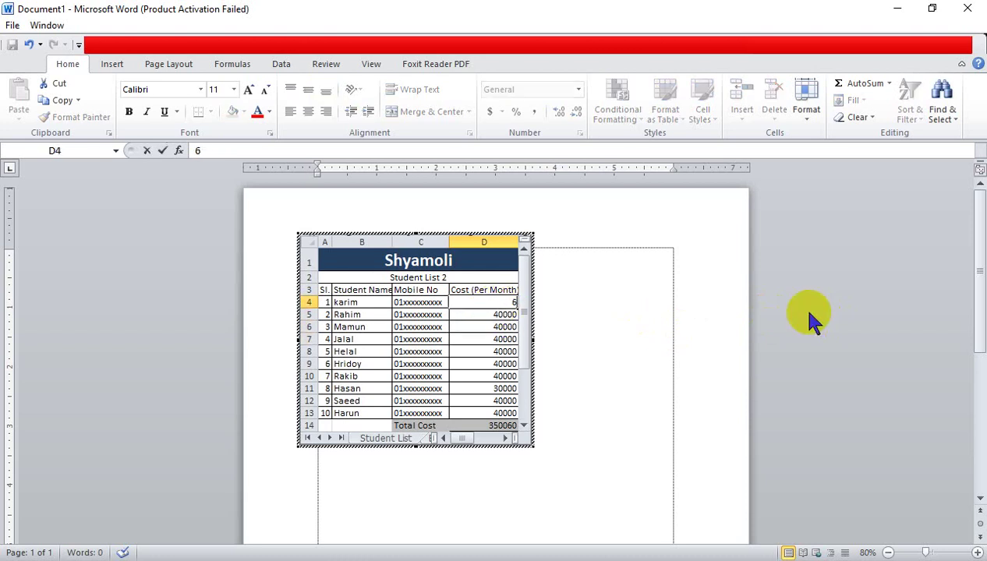
pyautogui.write('00')
pyautogui.press('Return')
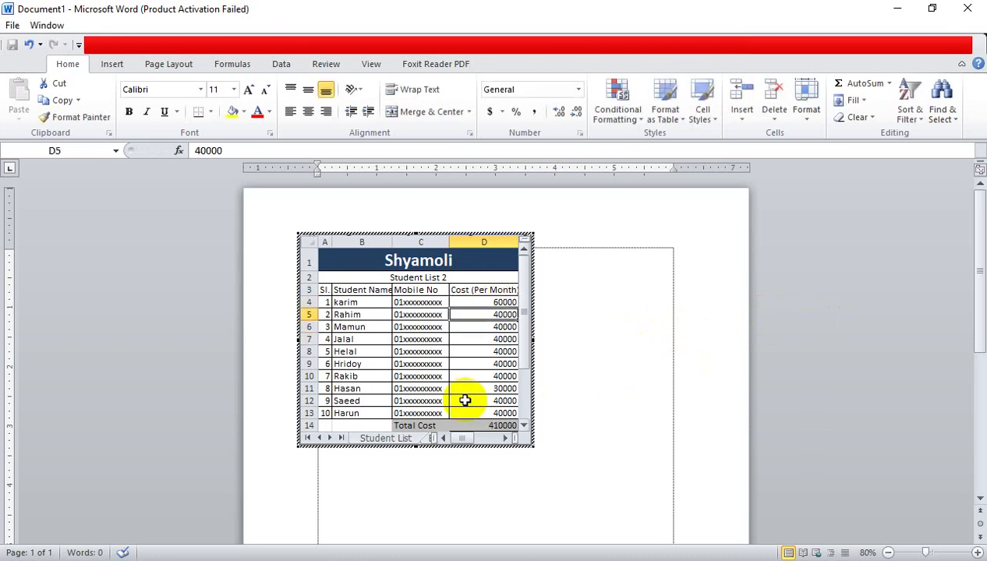
# - Change cell D7 to 5000 so the total reads 375000, then return to the Word page
pyautogui.scroll(-2, 476, 394)
pyautogui.scroll(1, 504, 351)
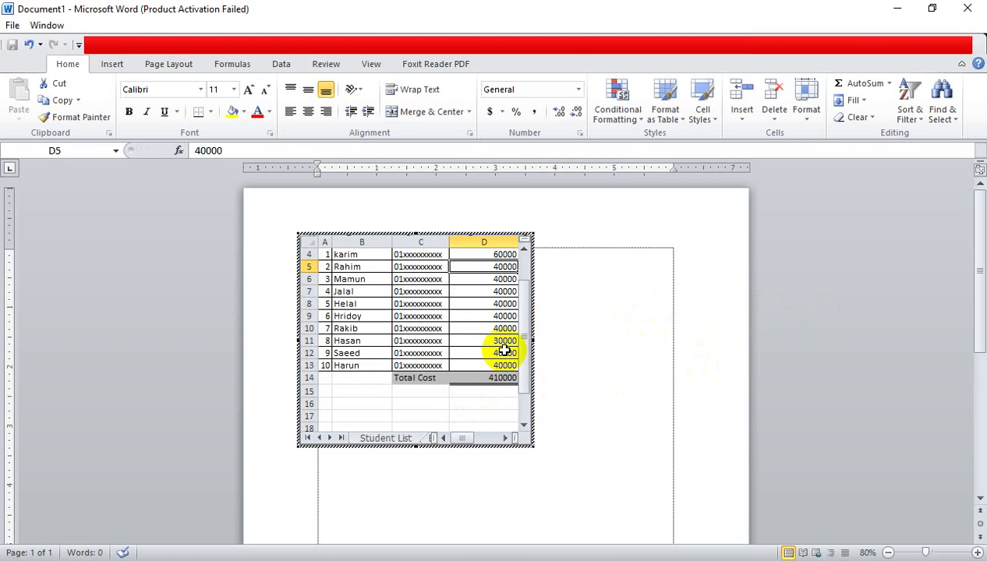
pyautogui.scroll(1, 504, 350)
pyautogui.click(500, 341)
pyautogui.write('5')
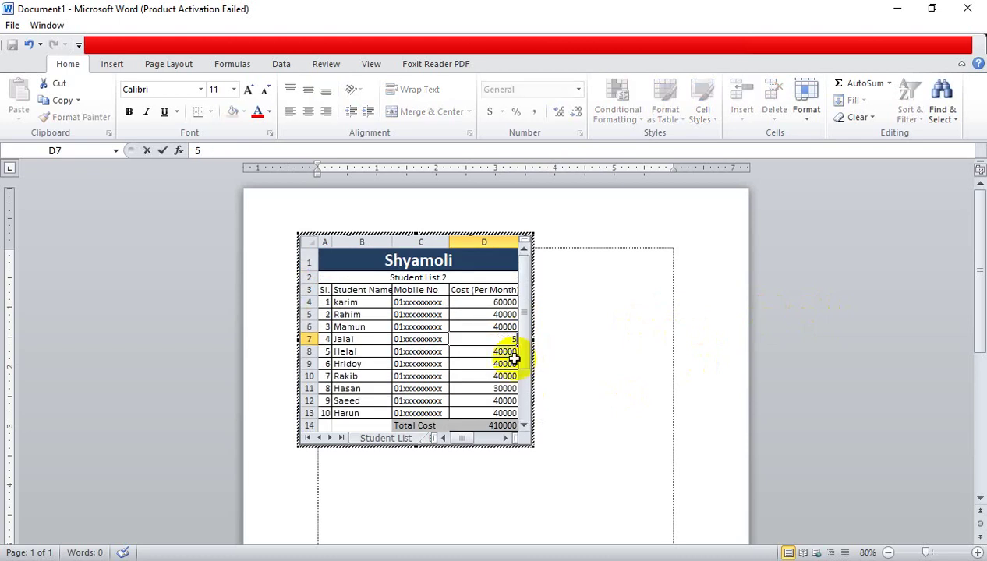
pyautogui.press('Return')
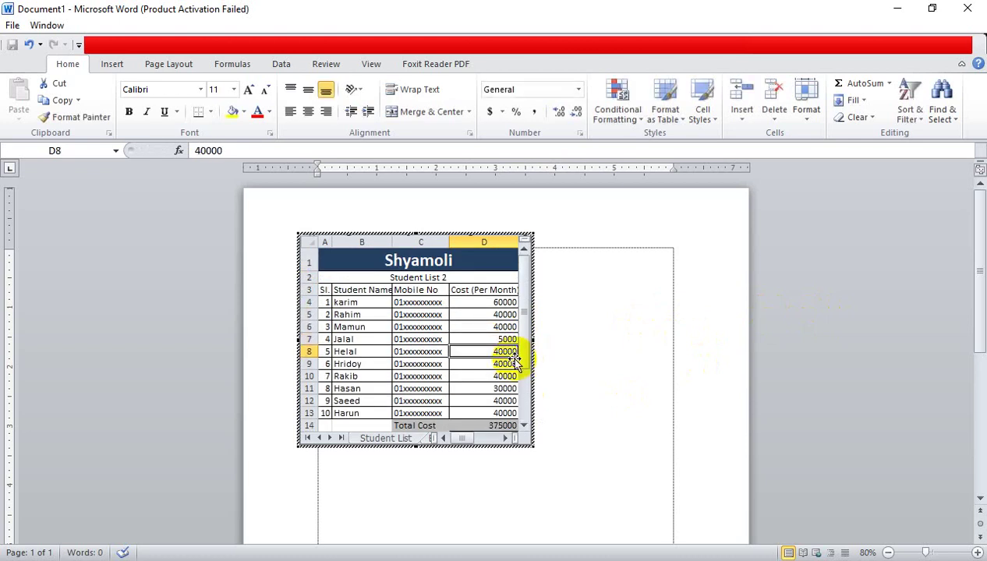
pyautogui.click(725, 387)
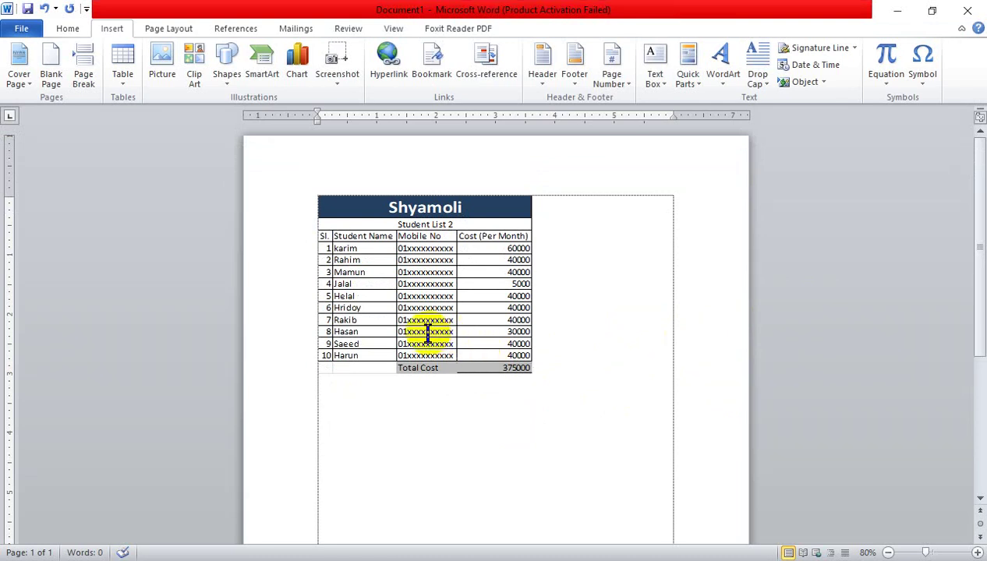
pyautogui.click(366, 206)
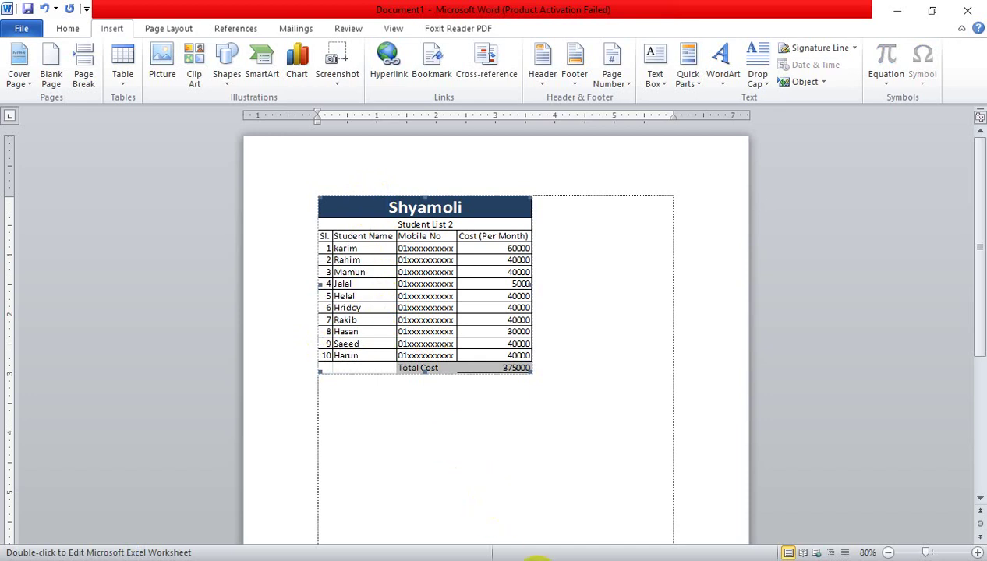
pyautogui.click(536, 558)
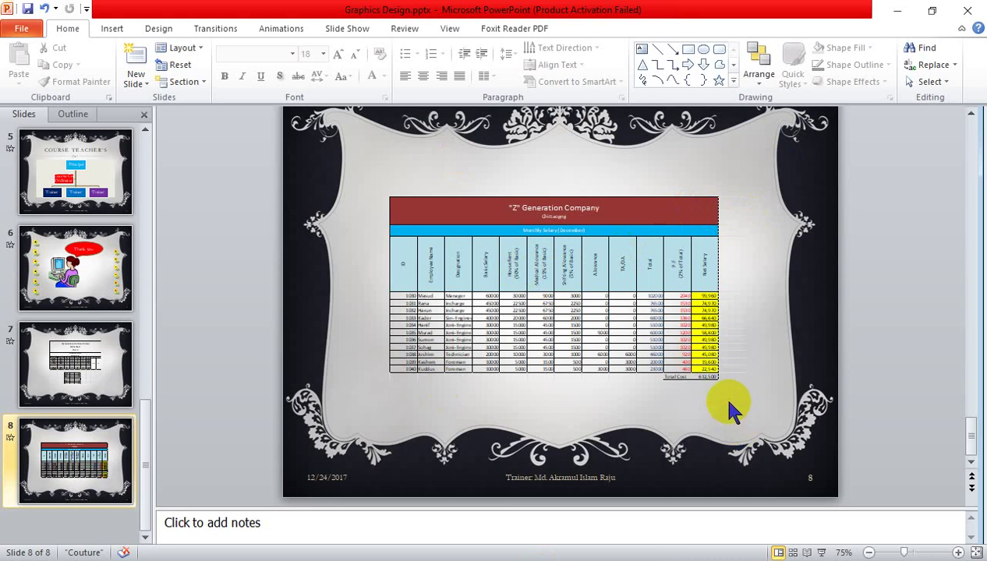
# - Start an Insert Object from file in PowerPoint, then cancel it without embedding anything
pyautogui.keyDown('ctrl'); pyautogui.scroll(5, 616, 373); pyautogui.keyUp('ctrl')
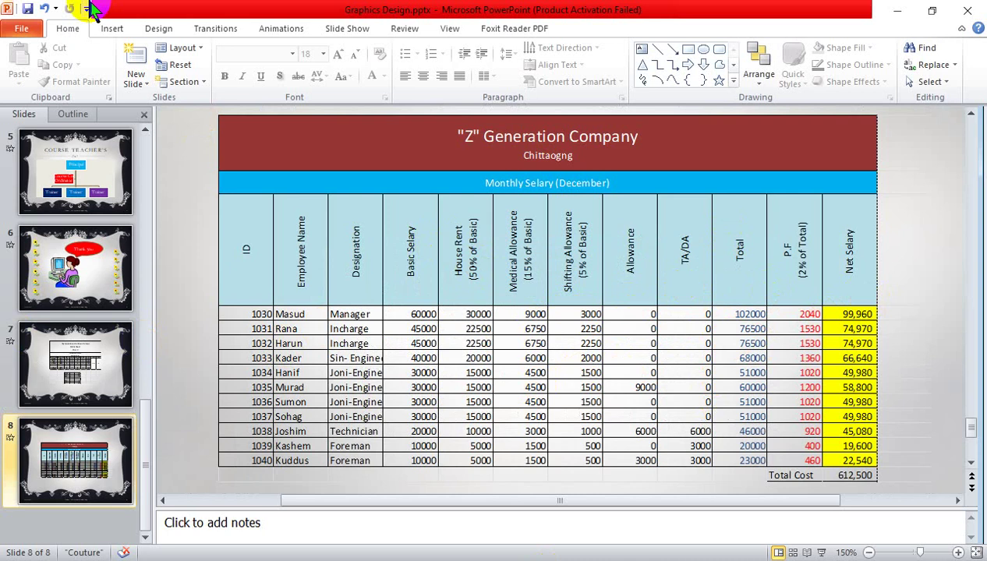
pyautogui.click(106, 24)
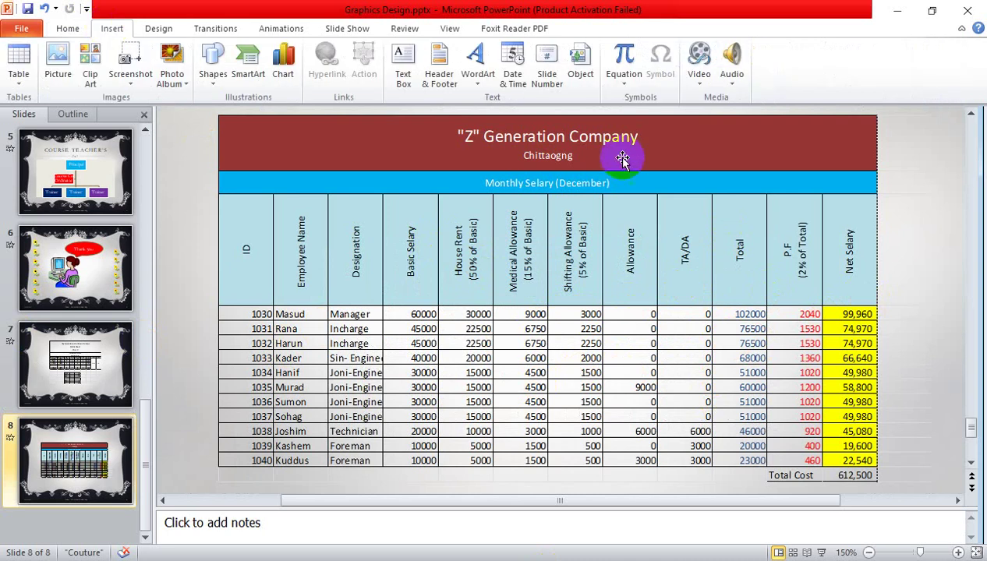
pyautogui.click(573, 74)
pyautogui.click(207, 343)
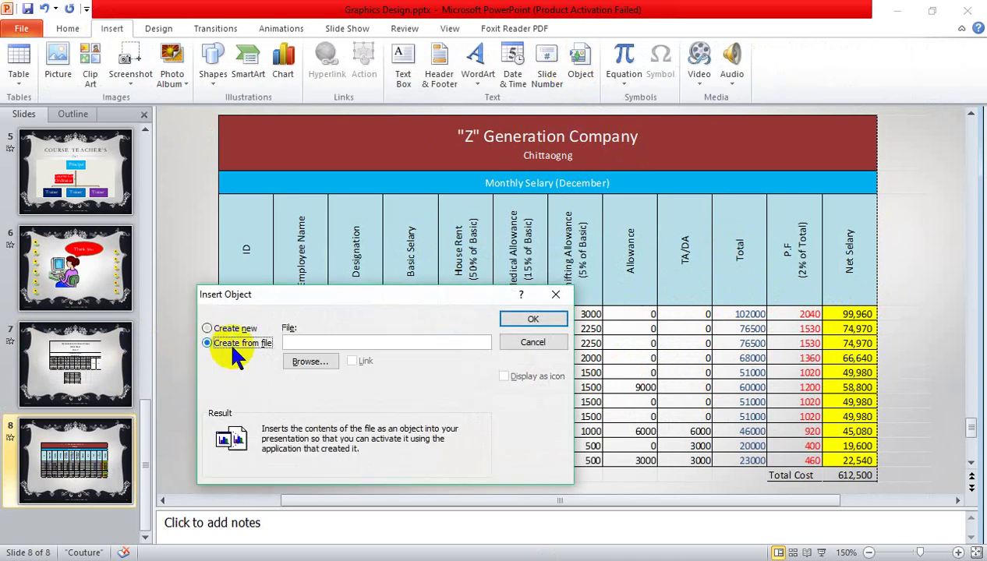
pyautogui.click(310, 362)
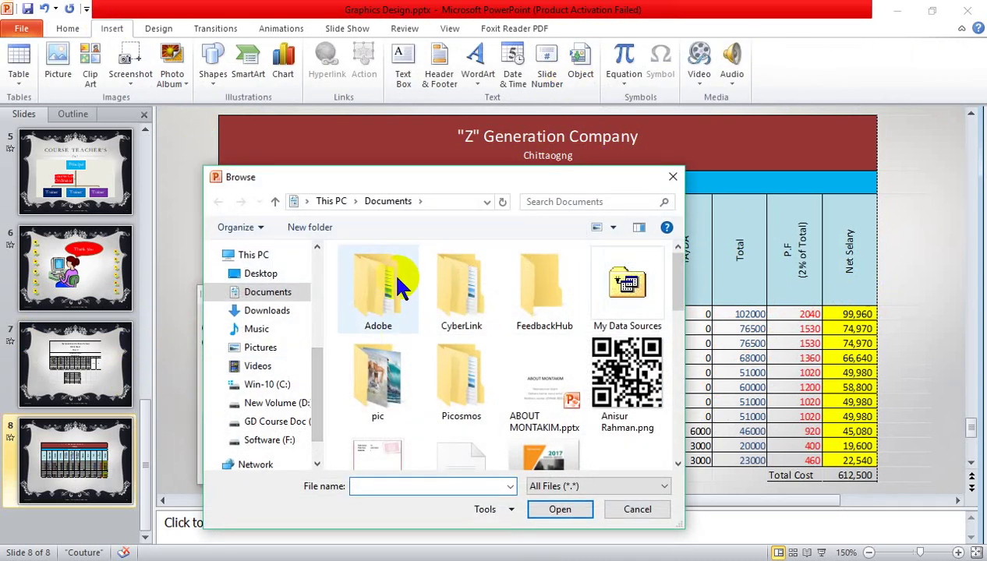
pyautogui.click(662, 181)
pyautogui.click(558, 294)
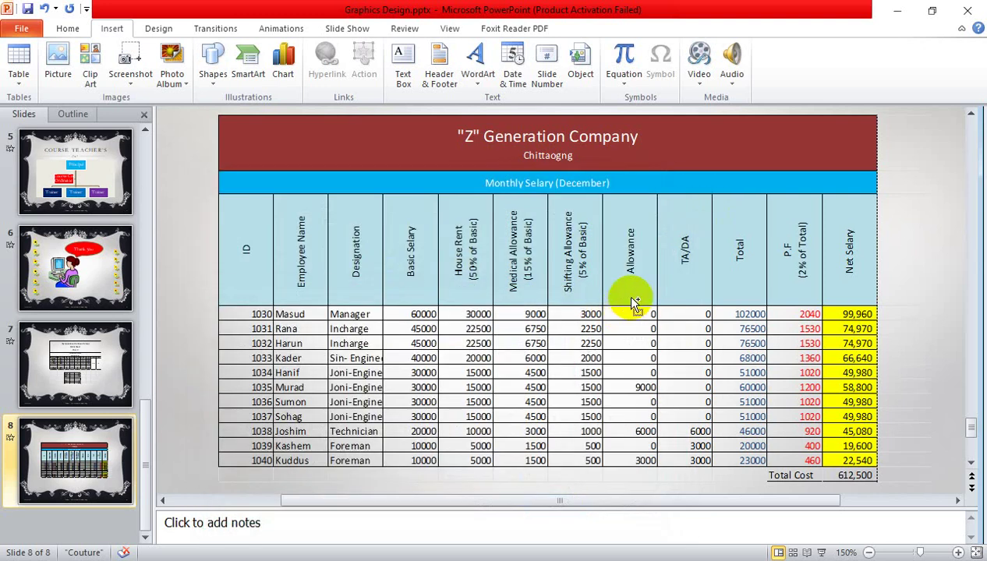
# - Close PowerPoint, discard the Word document without saving, and refresh the Excel folder view
pyautogui.keyDown('ctrl'); pyautogui.scroll(-5, 631, 300); pyautogui.keyUp('ctrl')
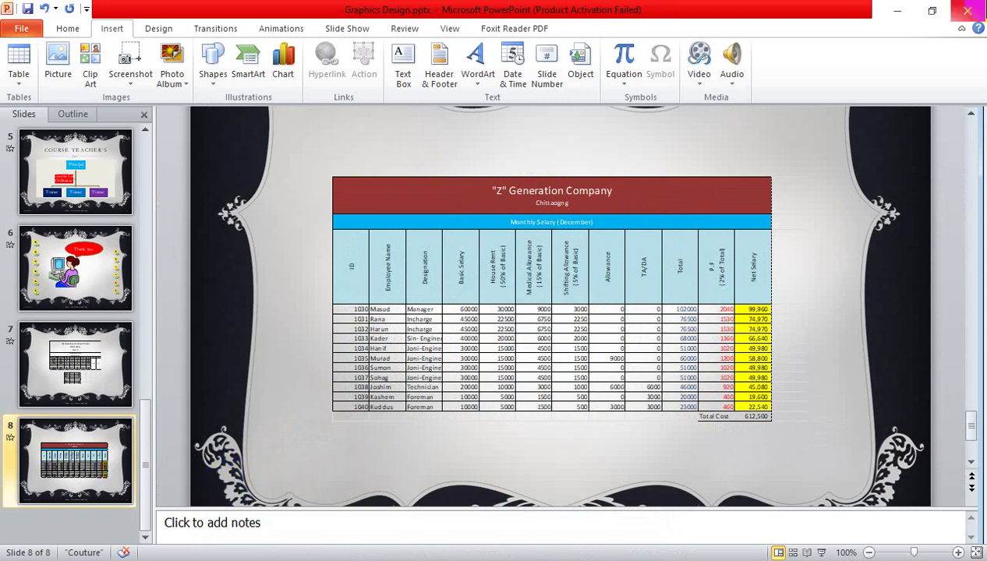
pyautogui.click(967, 10)
pyautogui.click(967, 10)
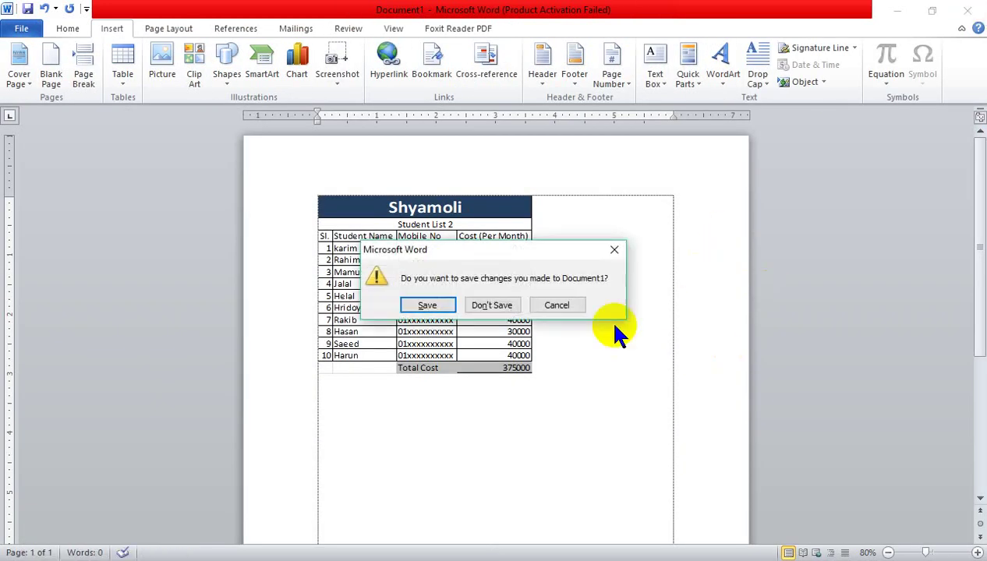
pyautogui.click(494, 305)
pyautogui.rightClick(510, 306)
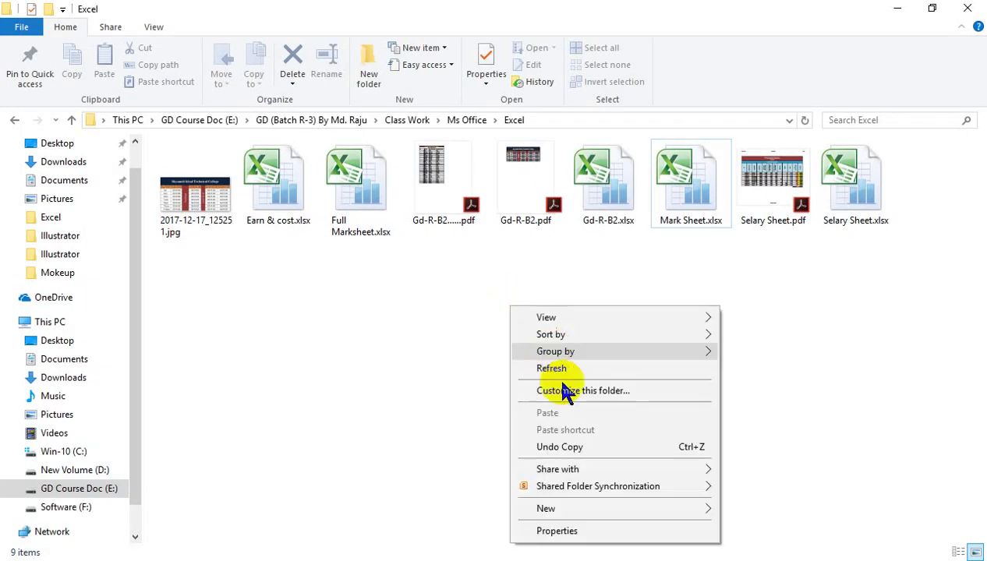
pyautogui.click(556, 368)
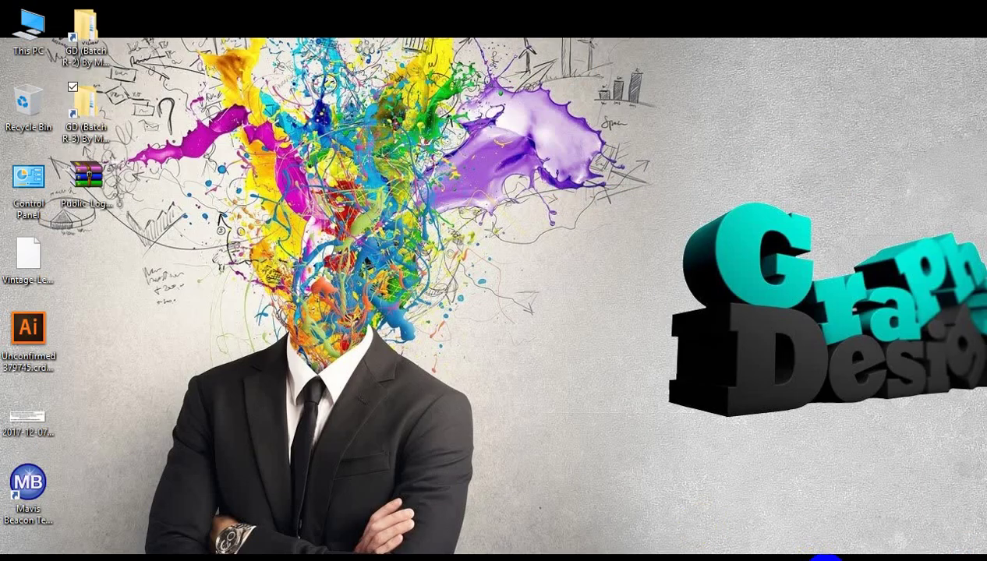